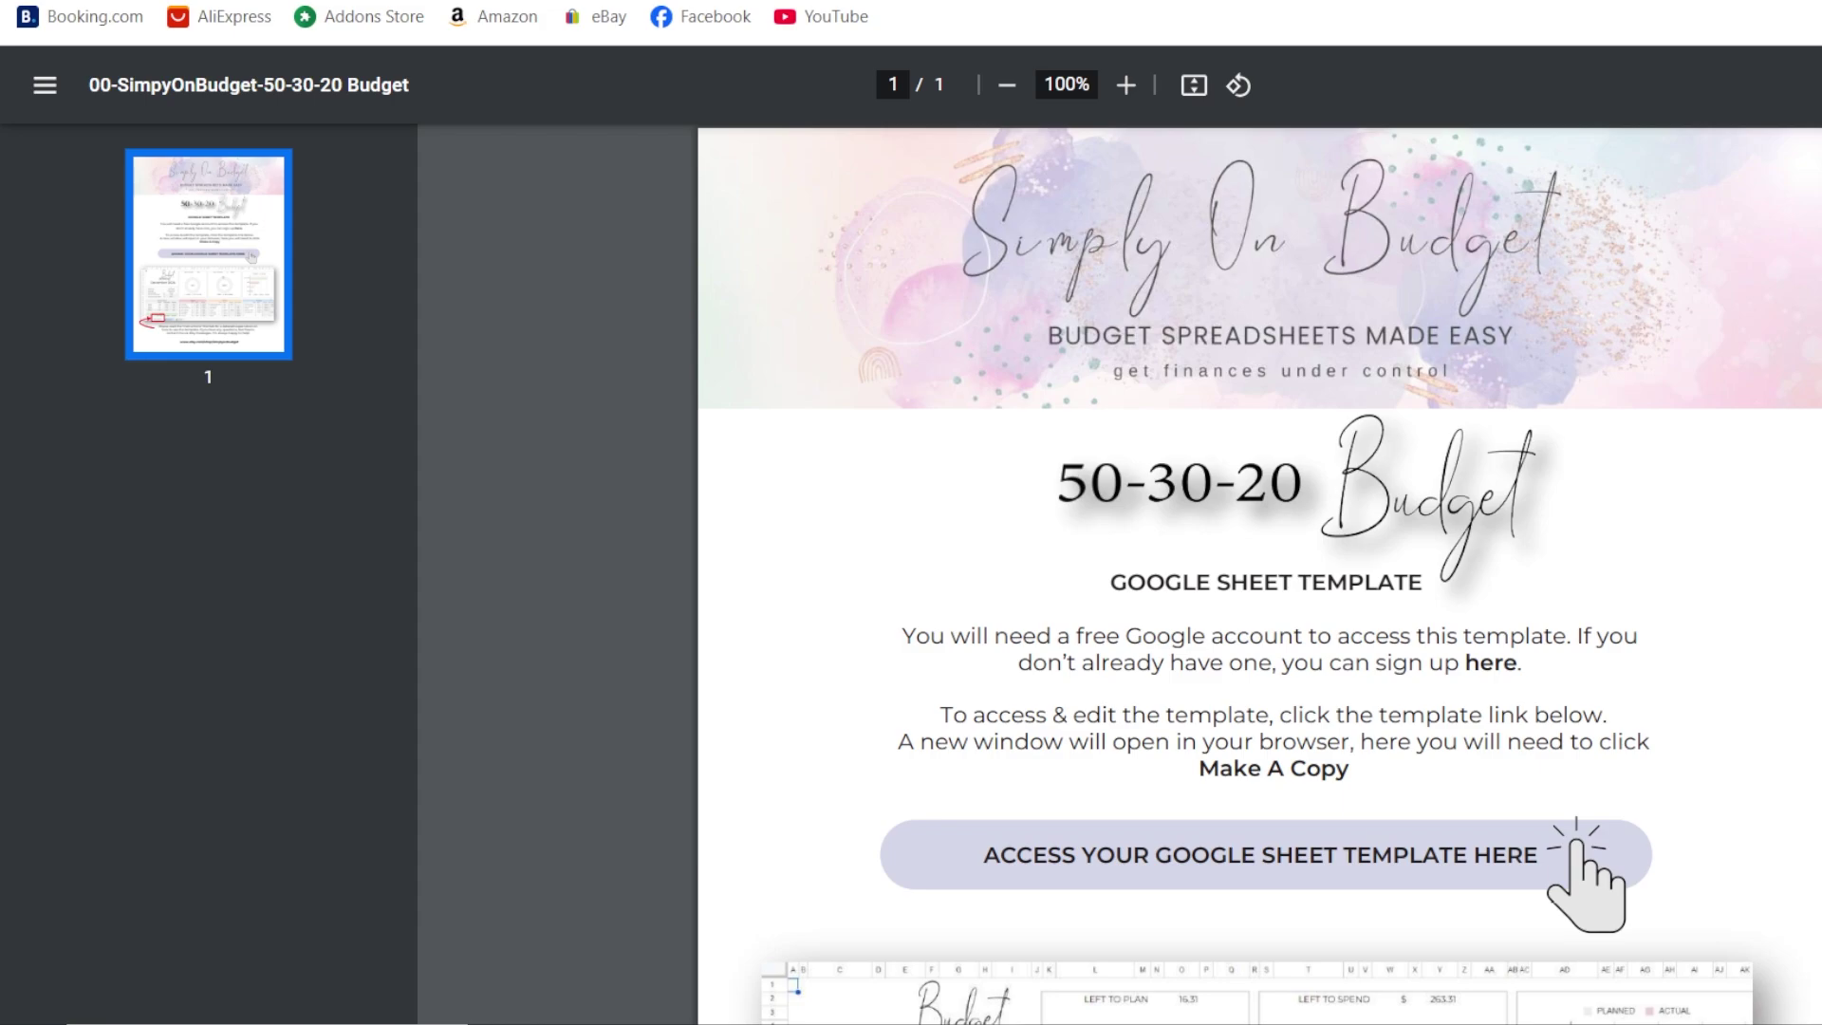
# - Look over the template access page and read the Instructions sheet down to the Needs, Wants and Future subcategories section
pyautogui.scroll(-3, 1259, 825)
pyautogui.scroll(3, 1259, 824)
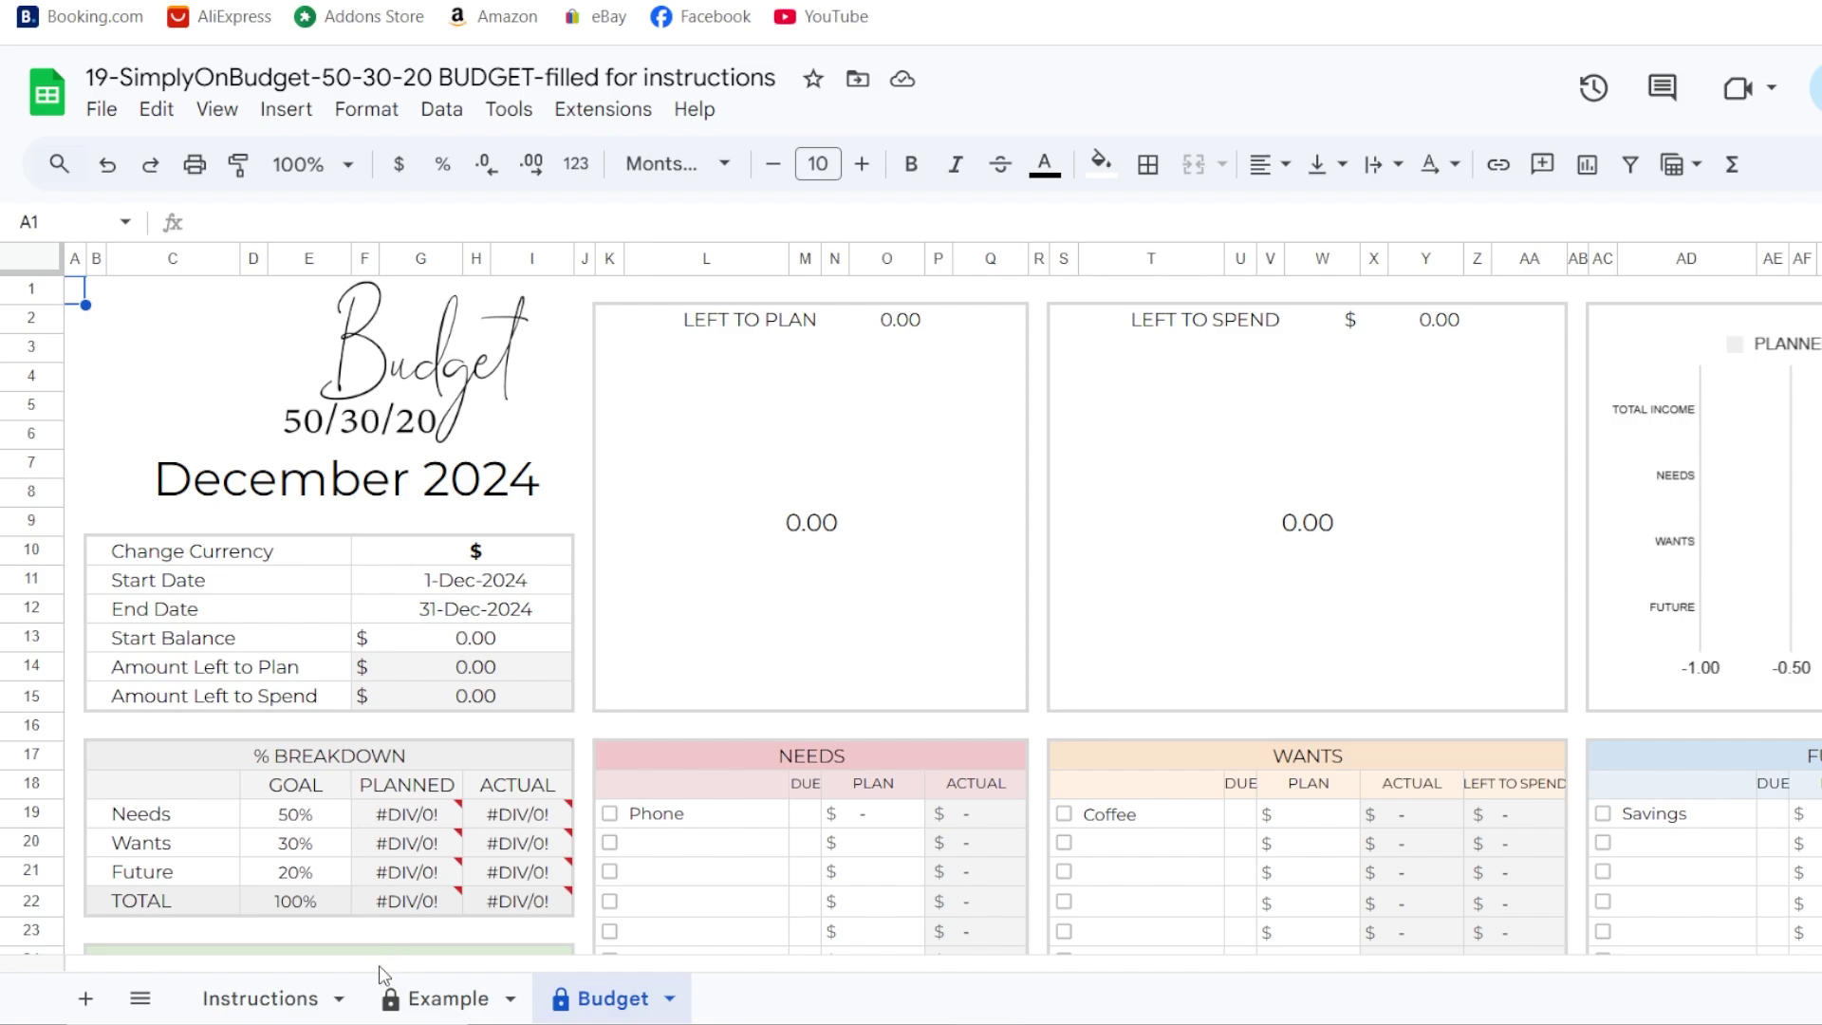
pyautogui.click(316, 1004)
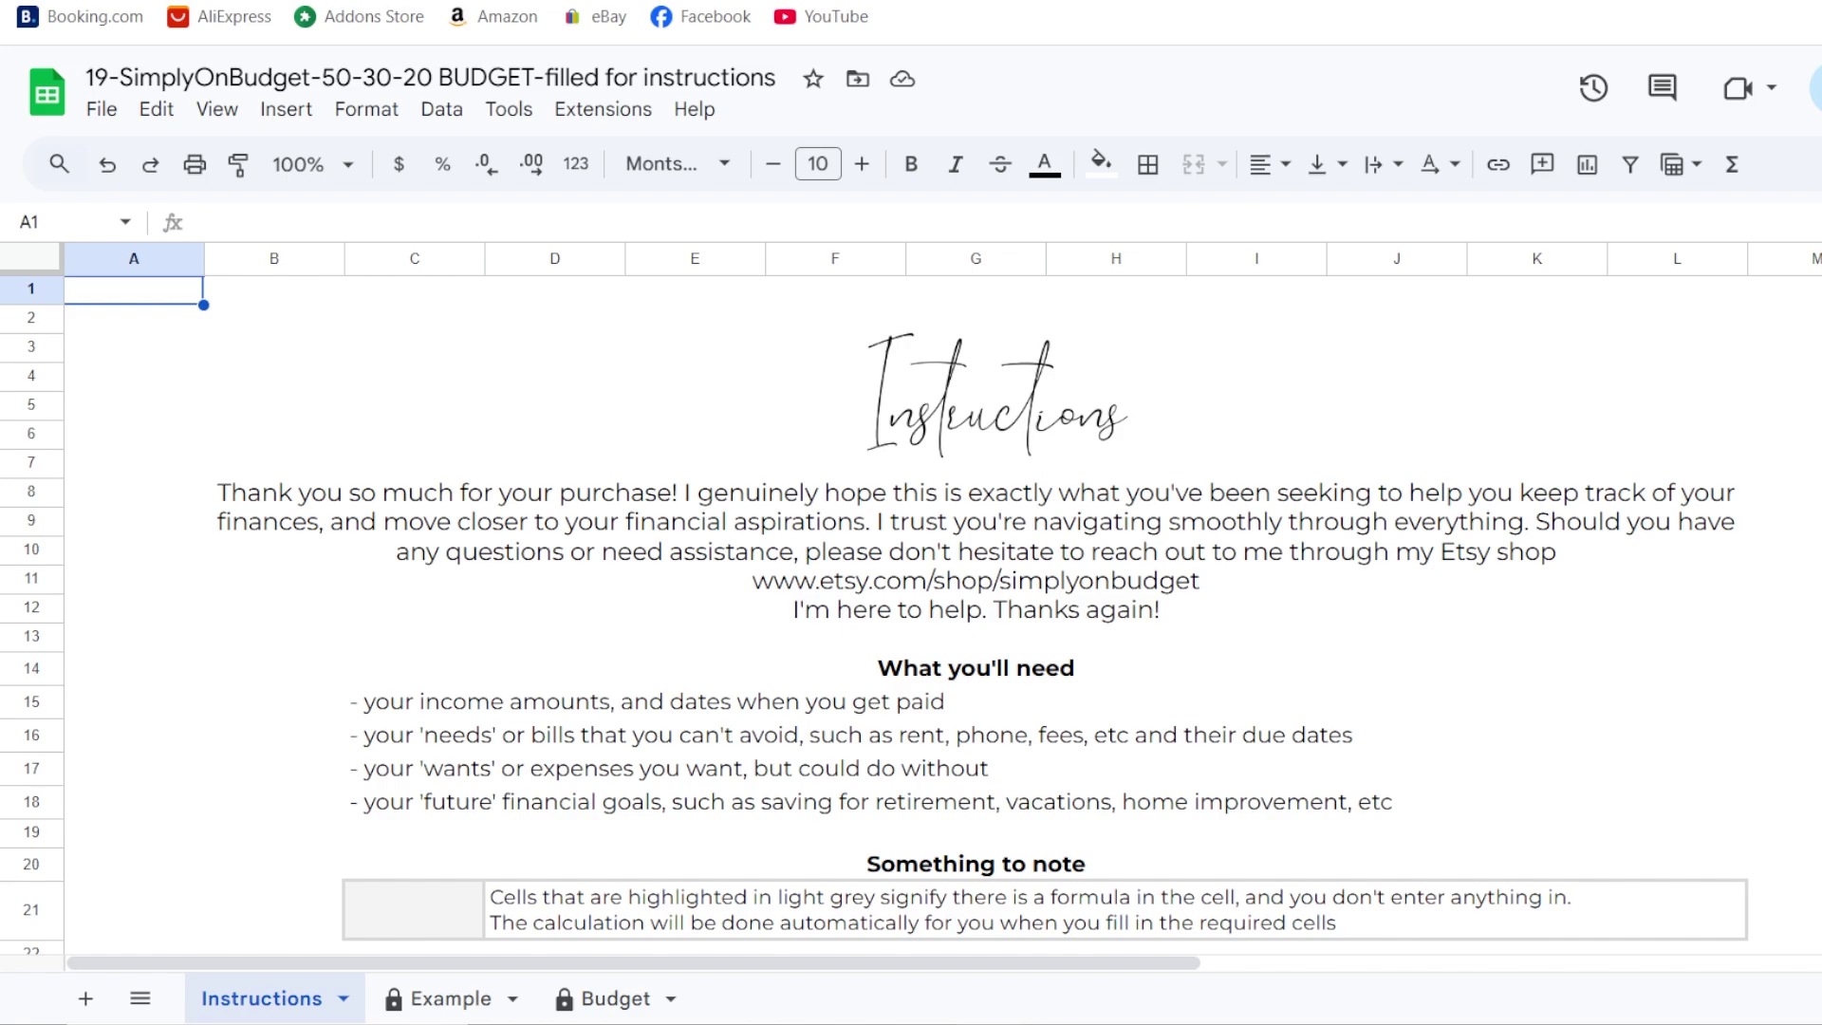
pyautogui.scroll(-4, 910, 617)
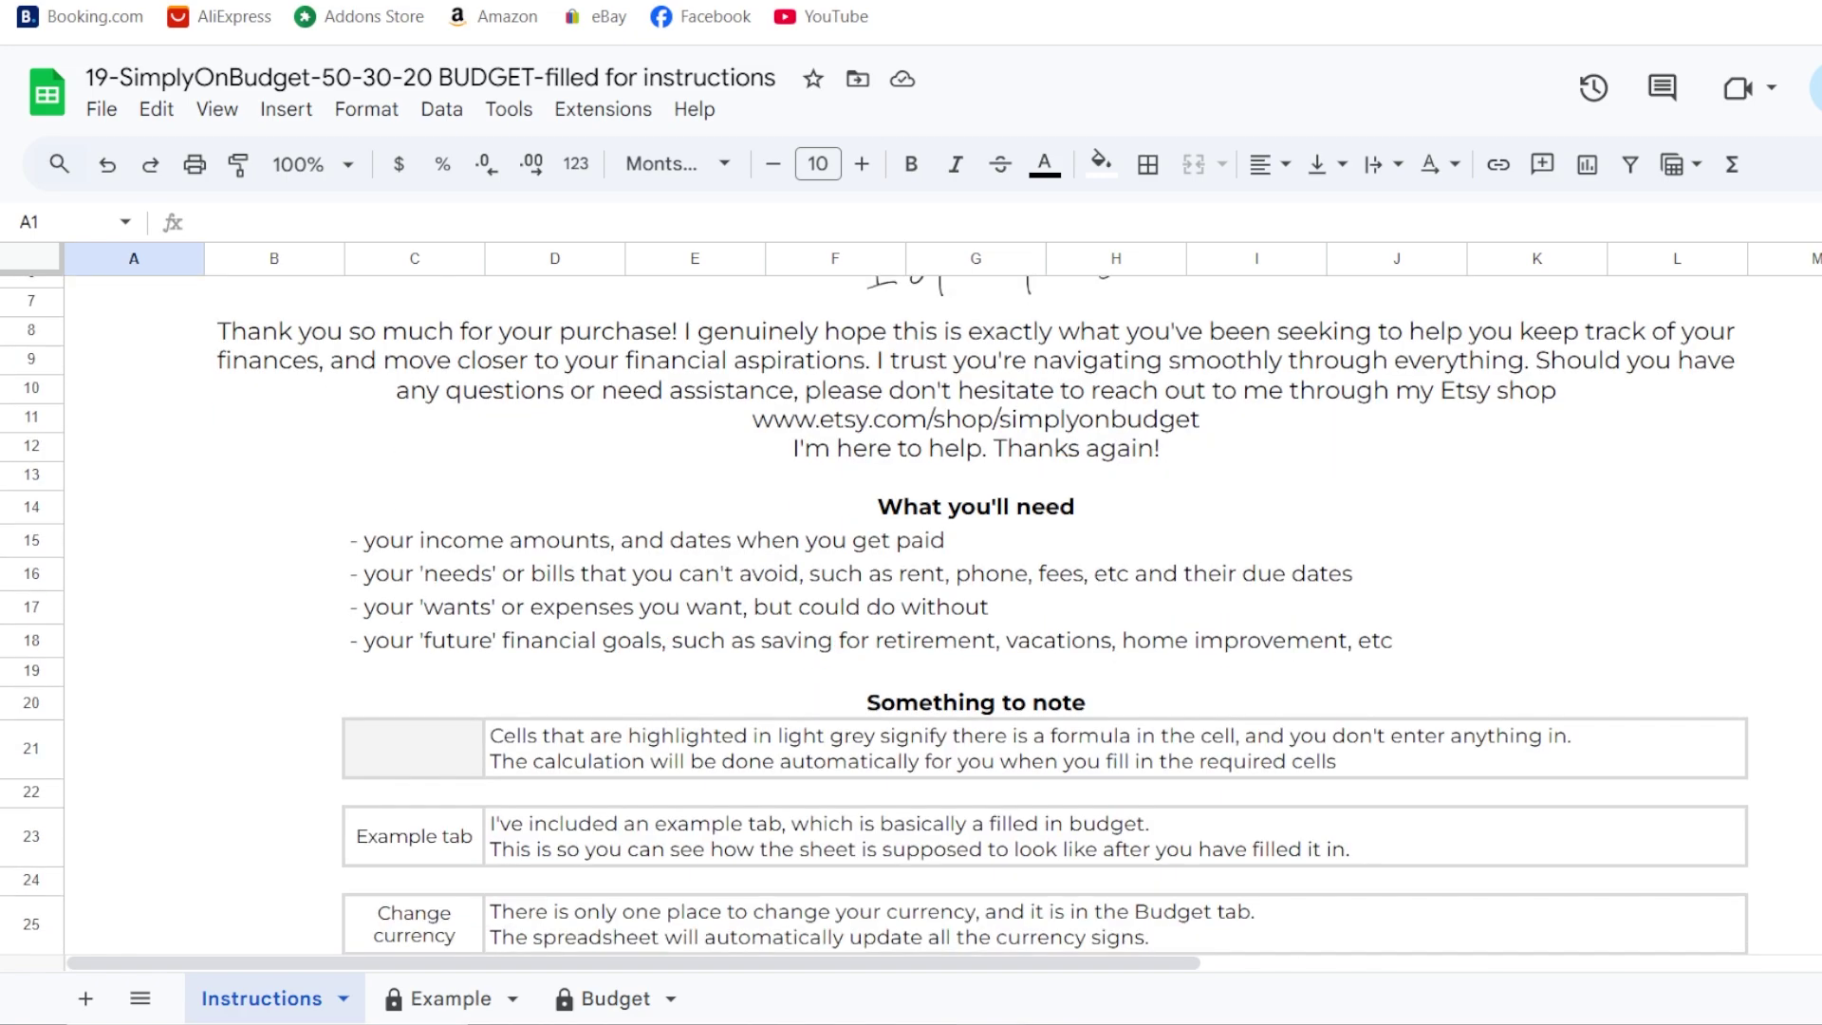
pyautogui.scroll(-10, 911, 617)
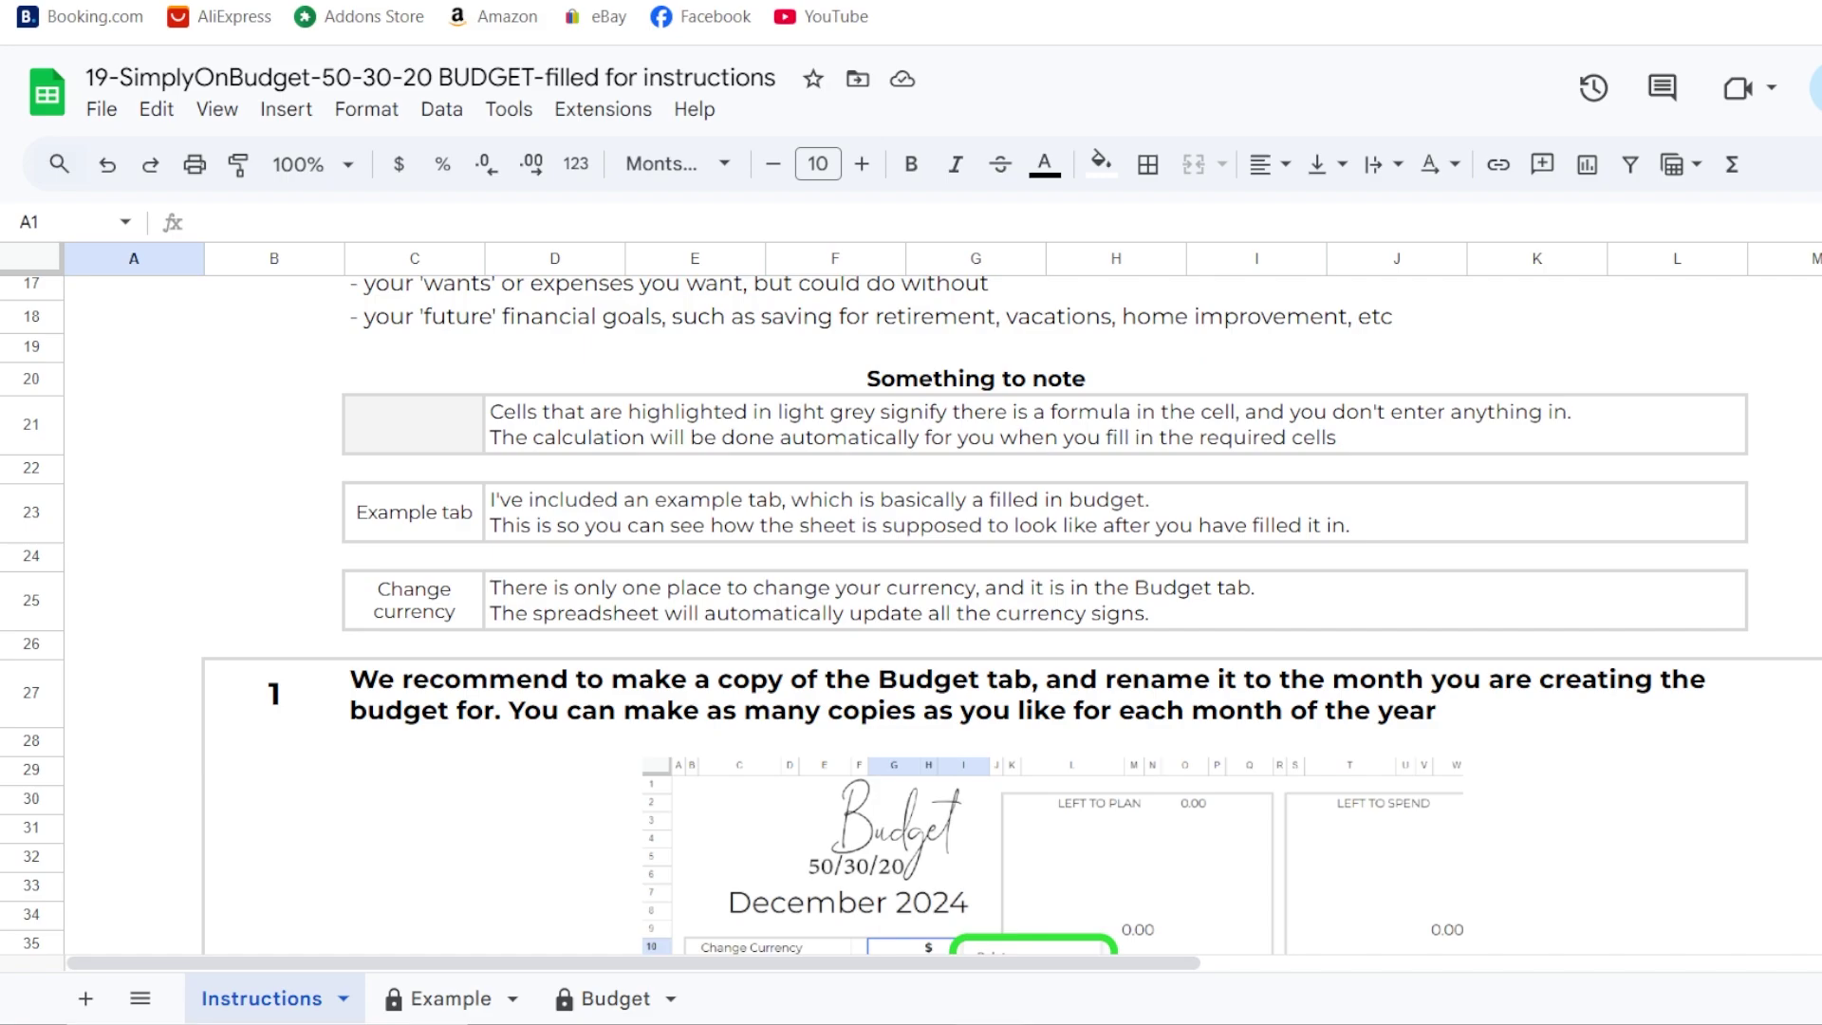
pyautogui.scroll(-20, 911, 617)
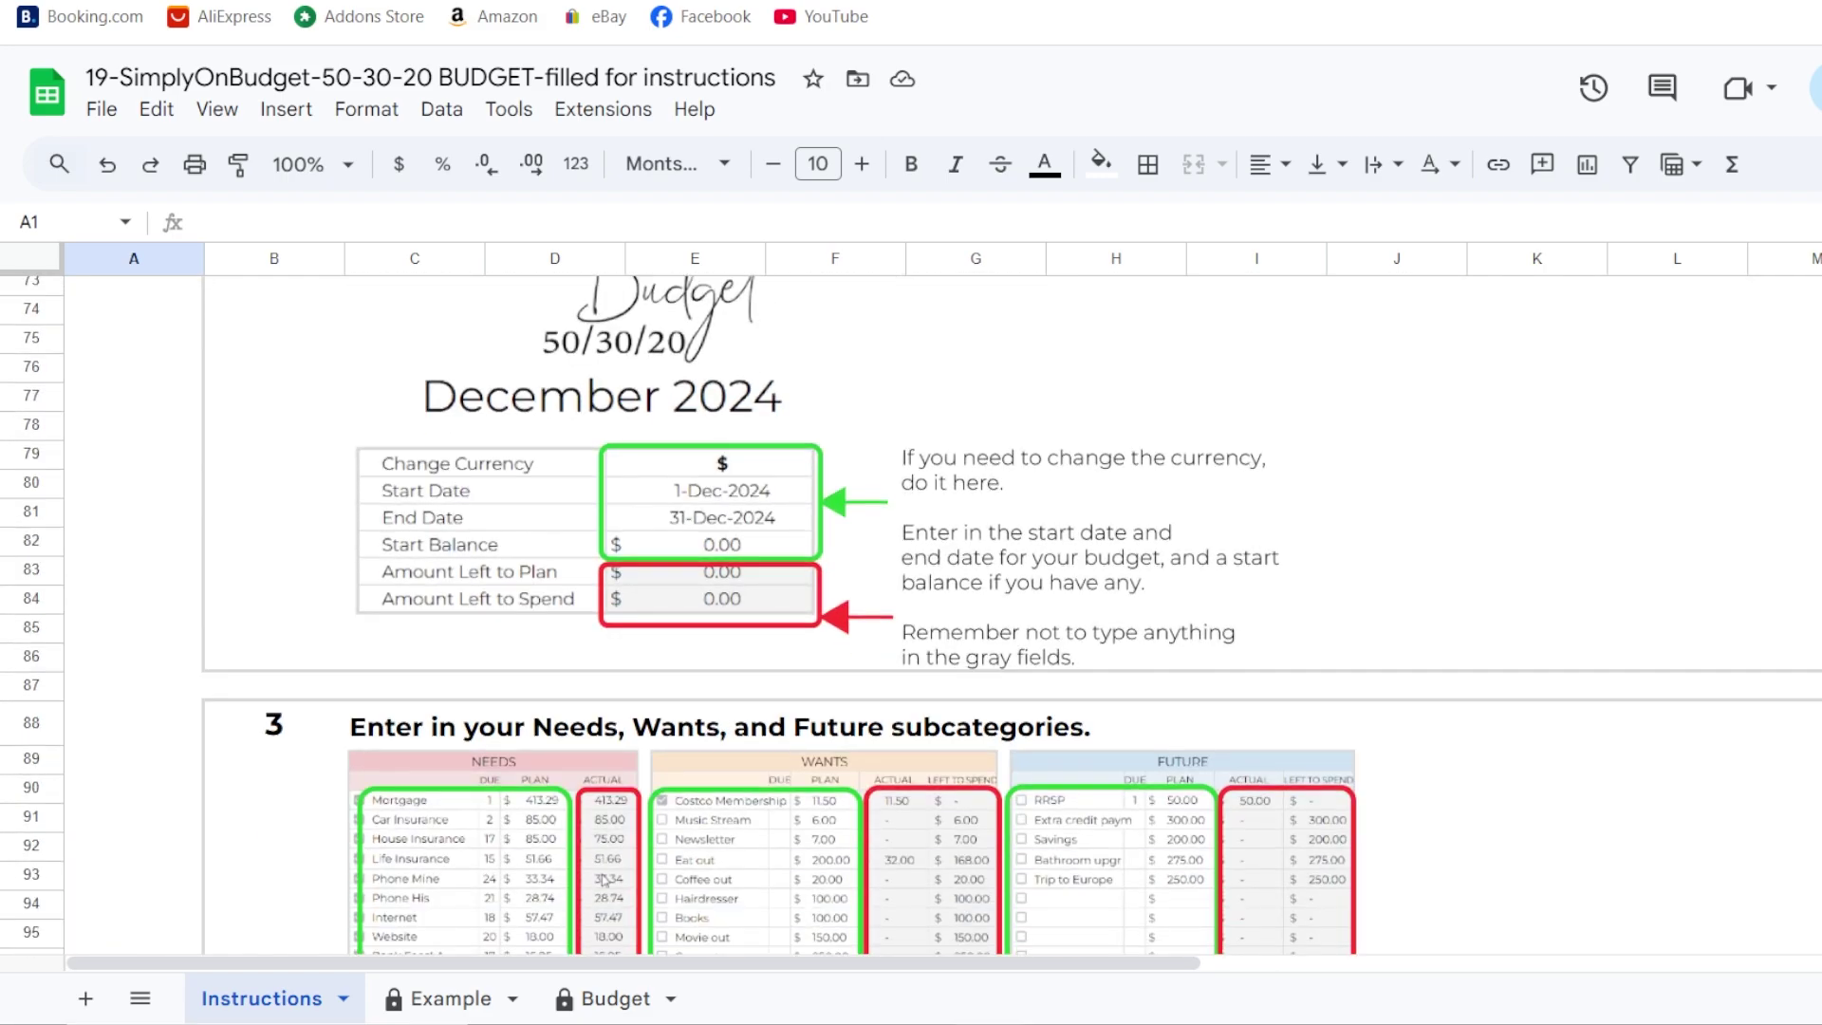
pyautogui.scroll(-20, 1006, 761)
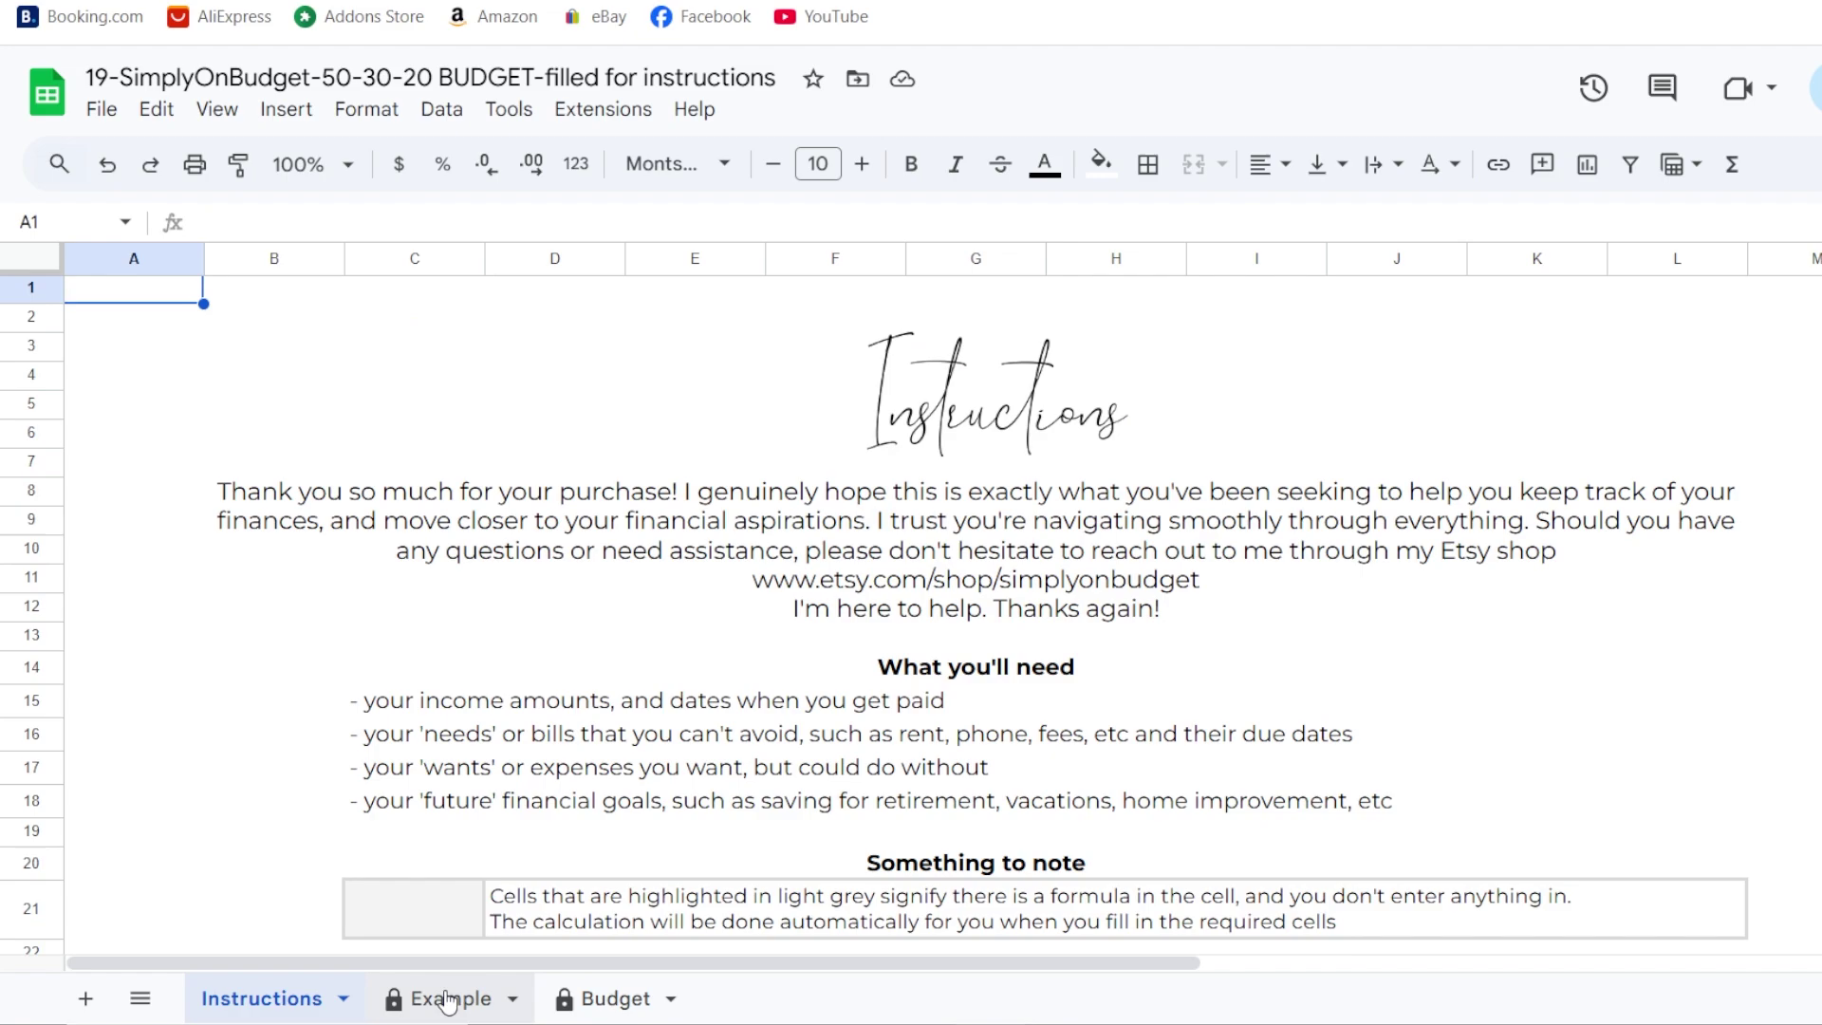
# - Open the Example sheet and examine its percentage breakdown goals, income table, category lists and transactions
pyautogui.click(447, 999)
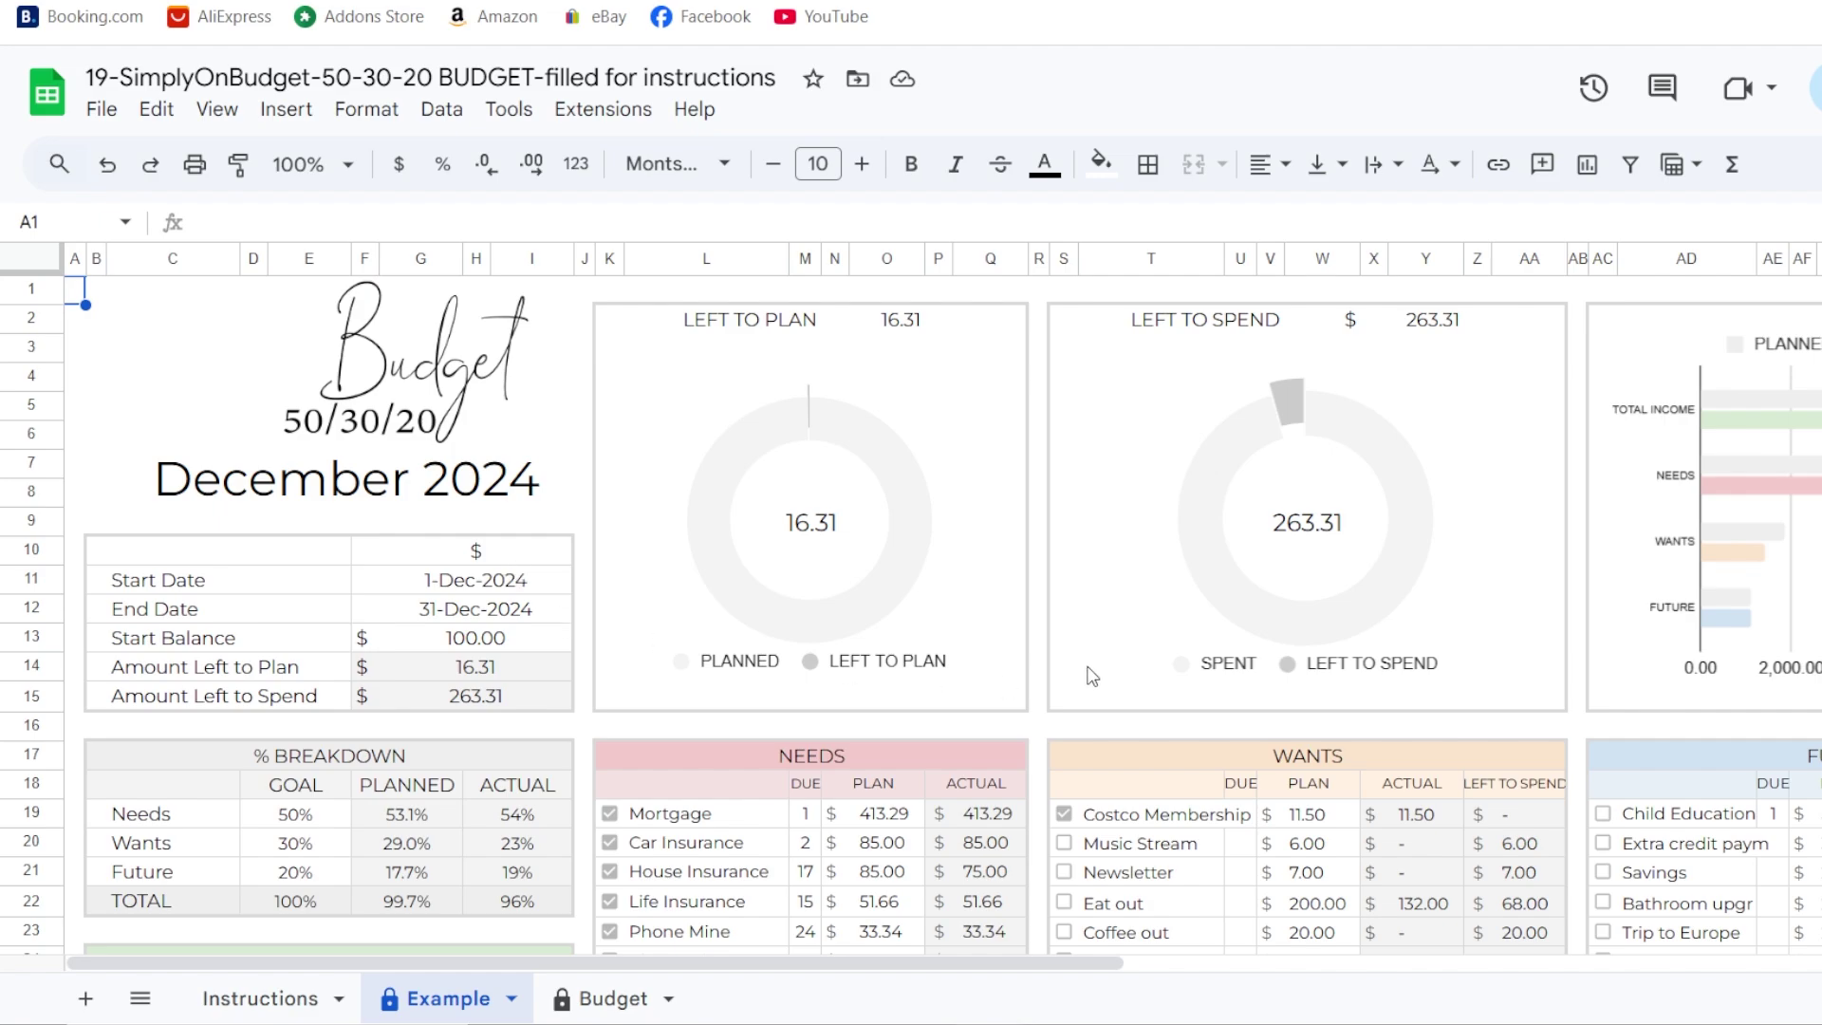
pyautogui.scroll(-3, 1182, 633)
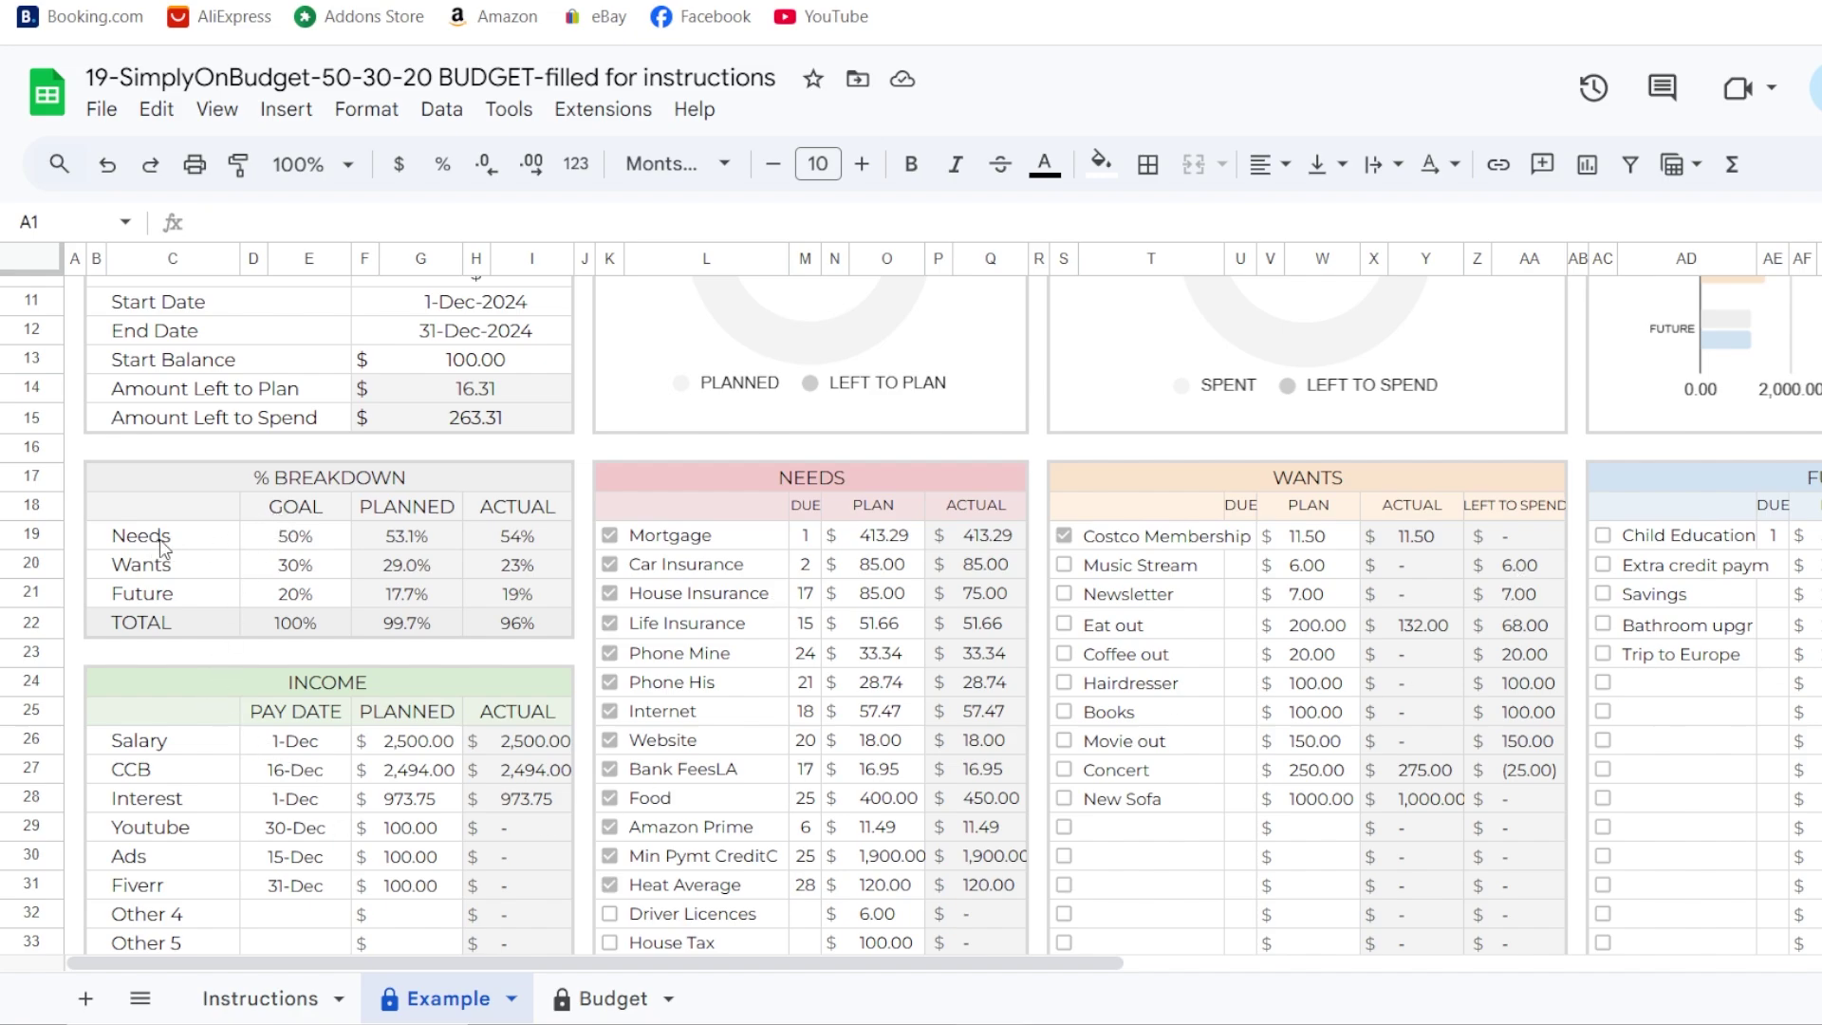
pyautogui.moveTo(292, 538); pyautogui.dragTo(290, 605)
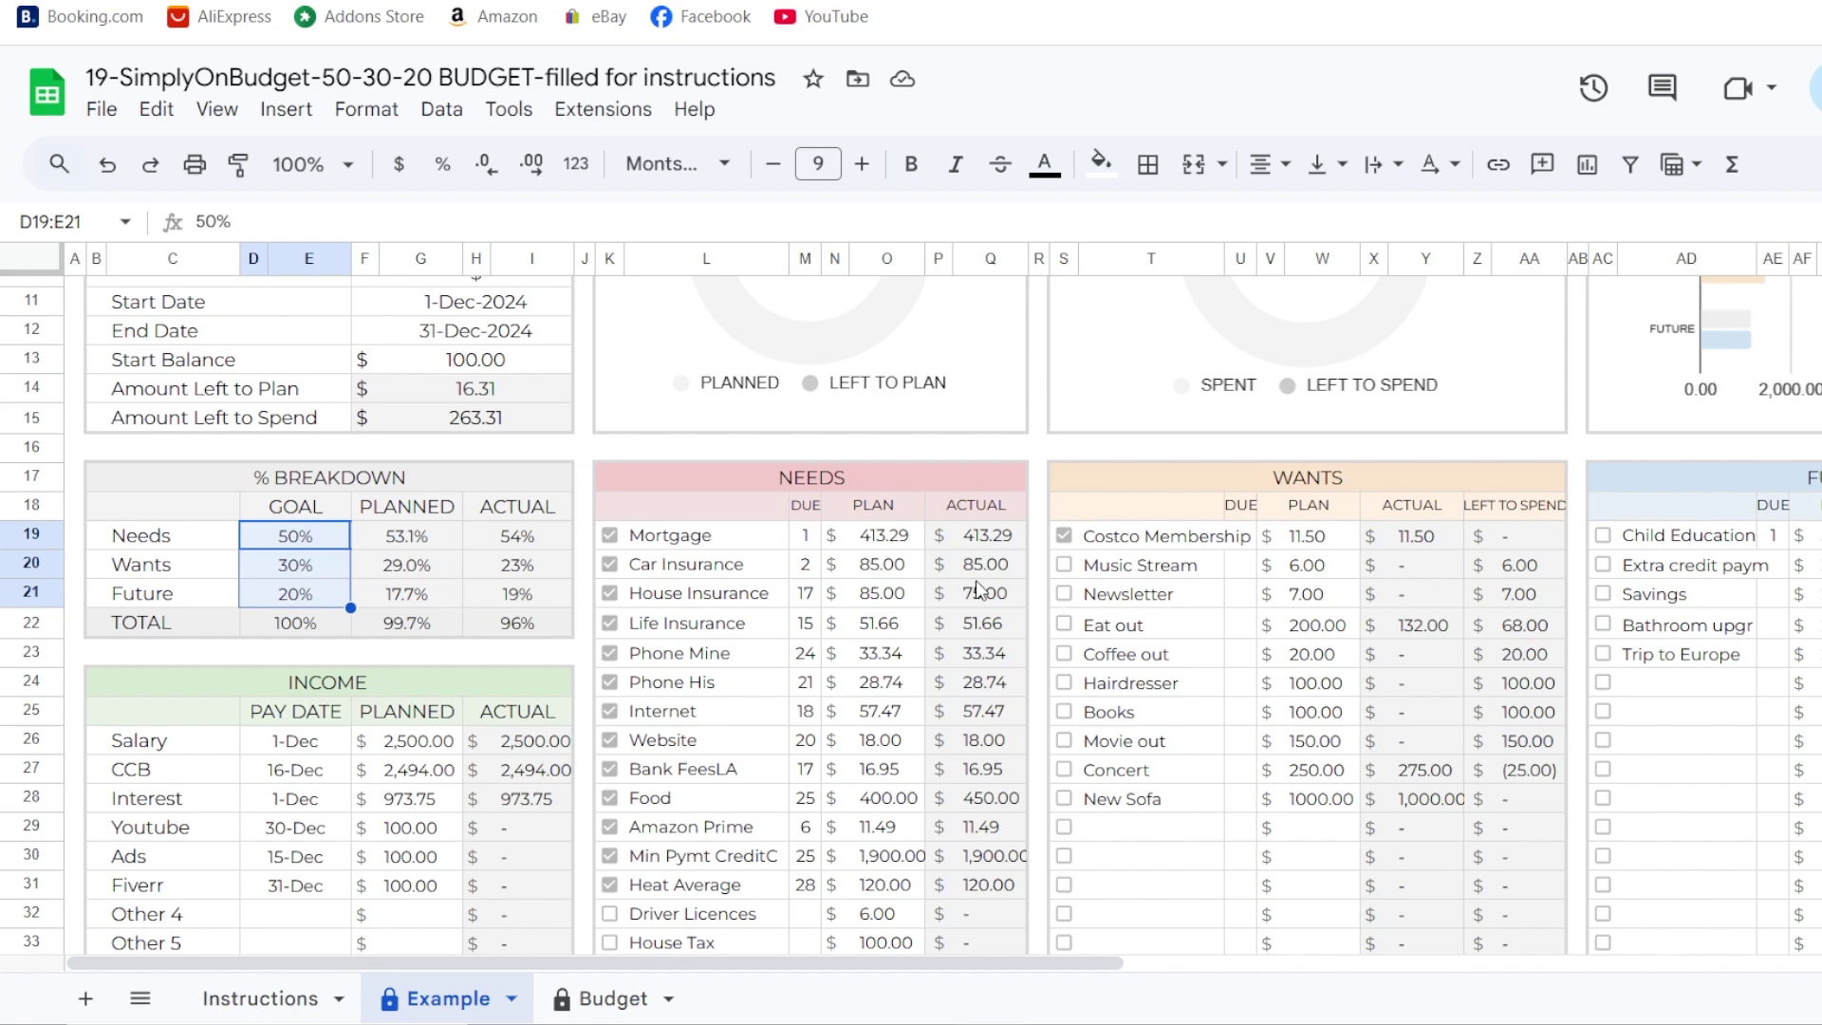
pyautogui.scroll(-3, 508, 700)
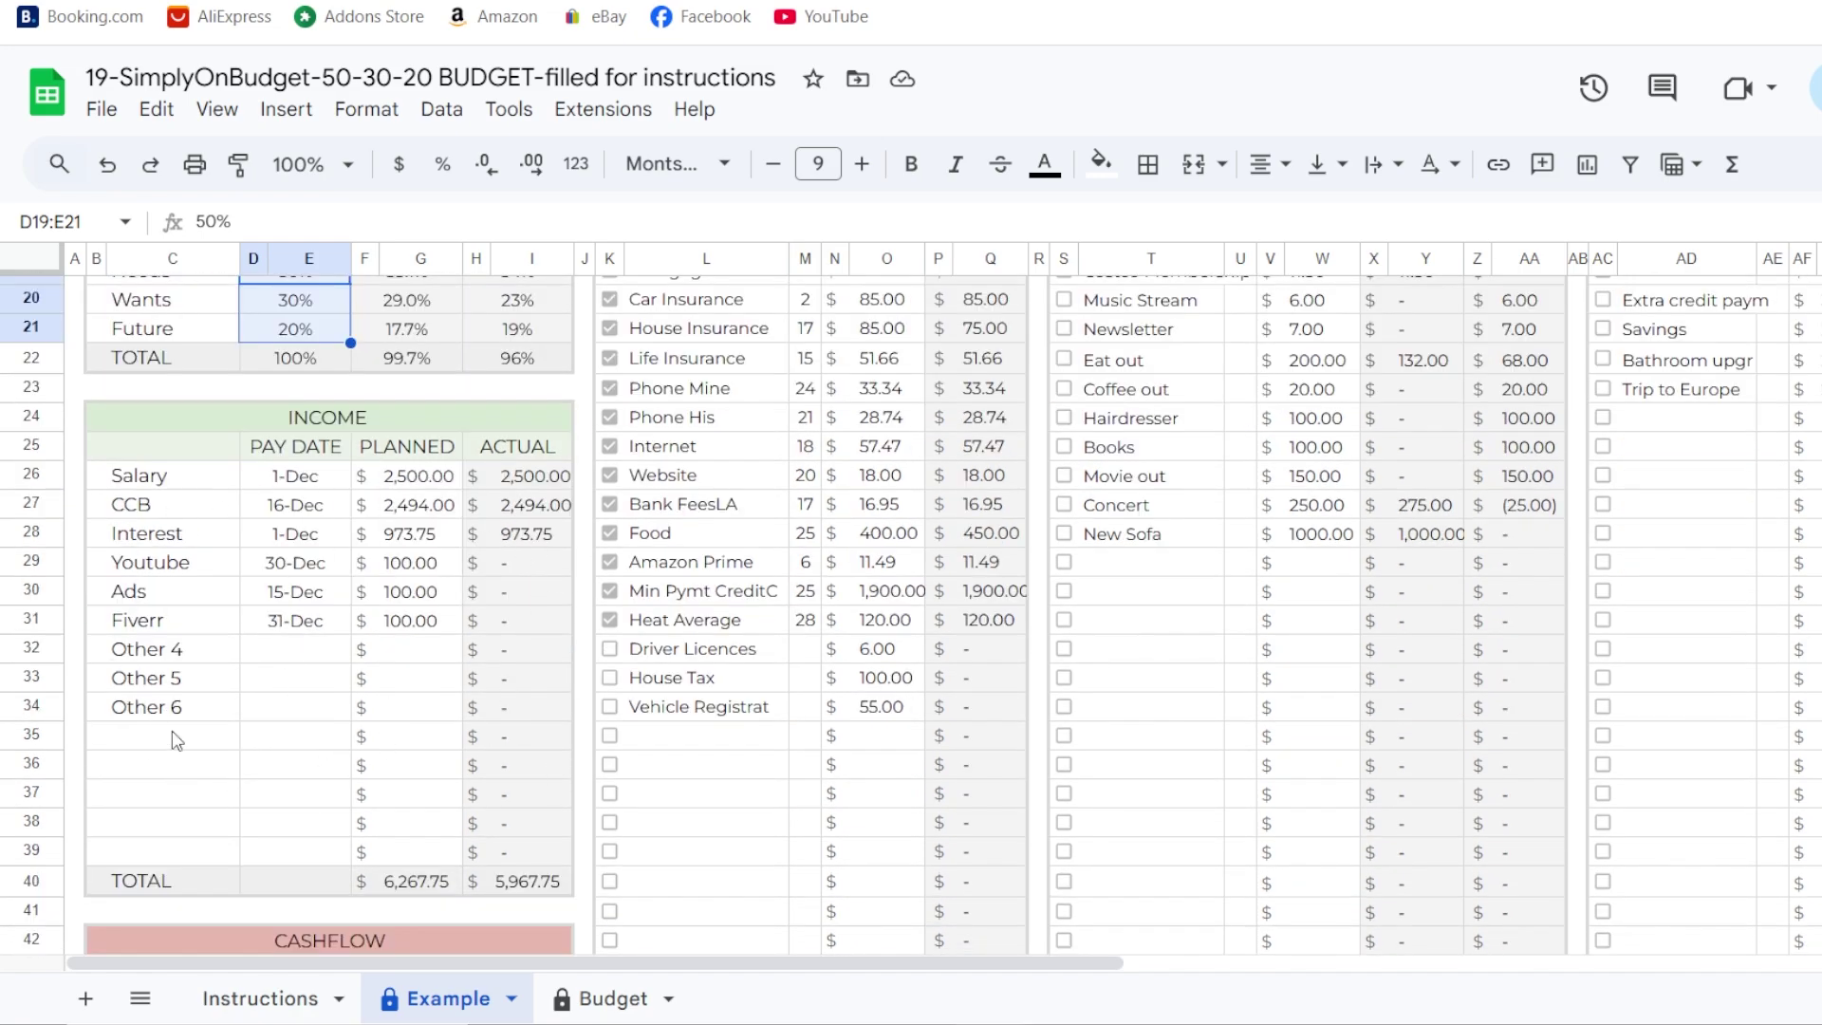
pyautogui.scroll(-14, 1655, 526)
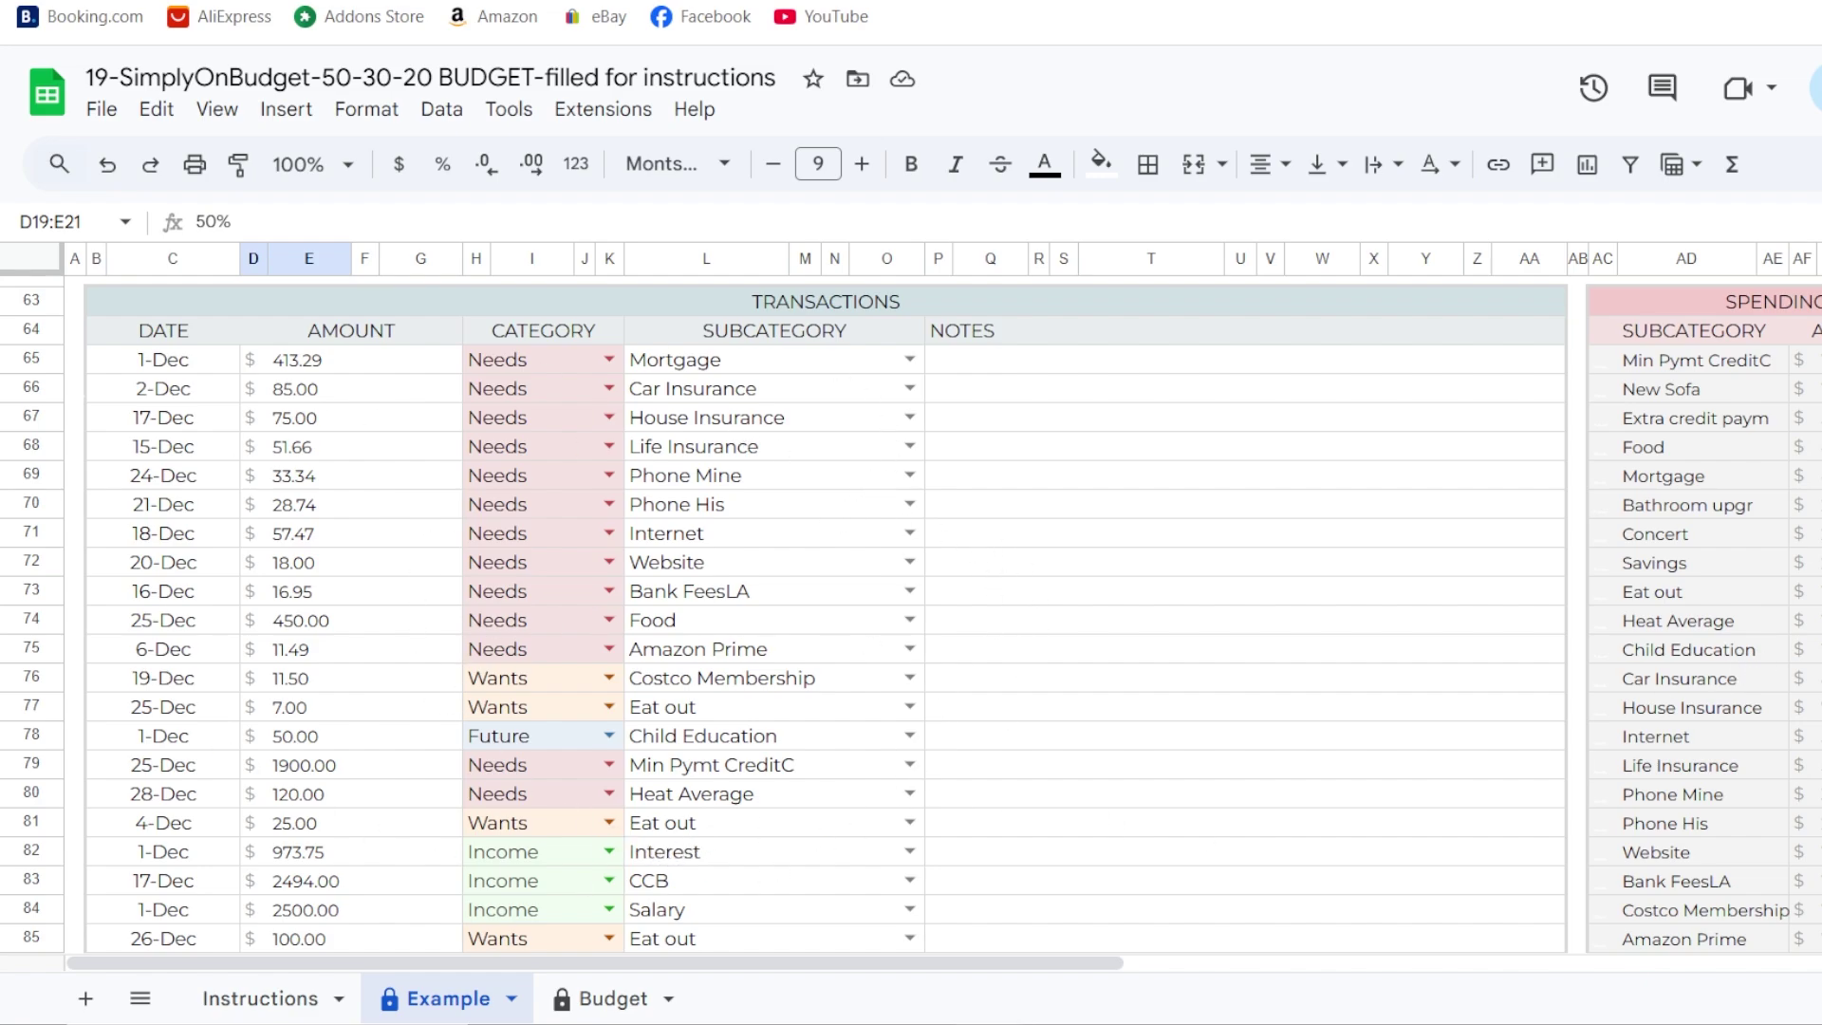
pyautogui.scroll(10, 911, 607)
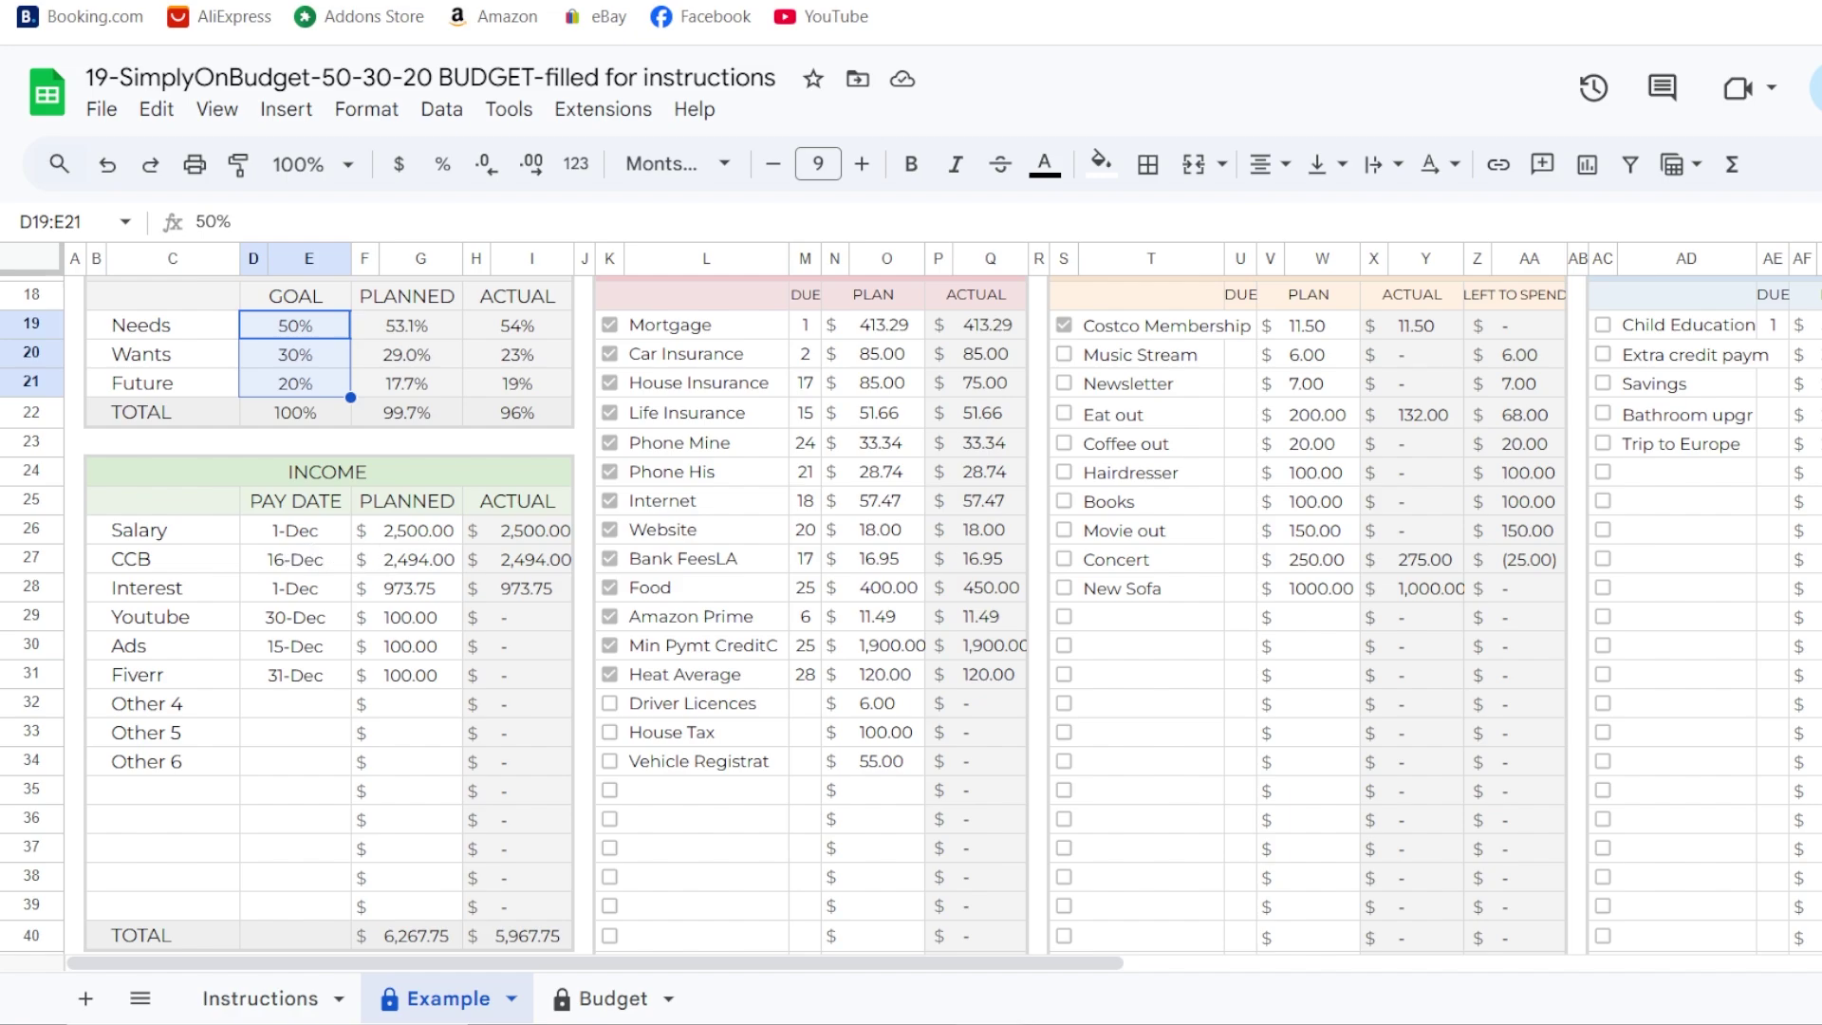
# - Compare the Example sheet's cash flow chart with the Interest and CCB income entries in the transactions table
pyautogui.scroll(-8, 1123, 699)
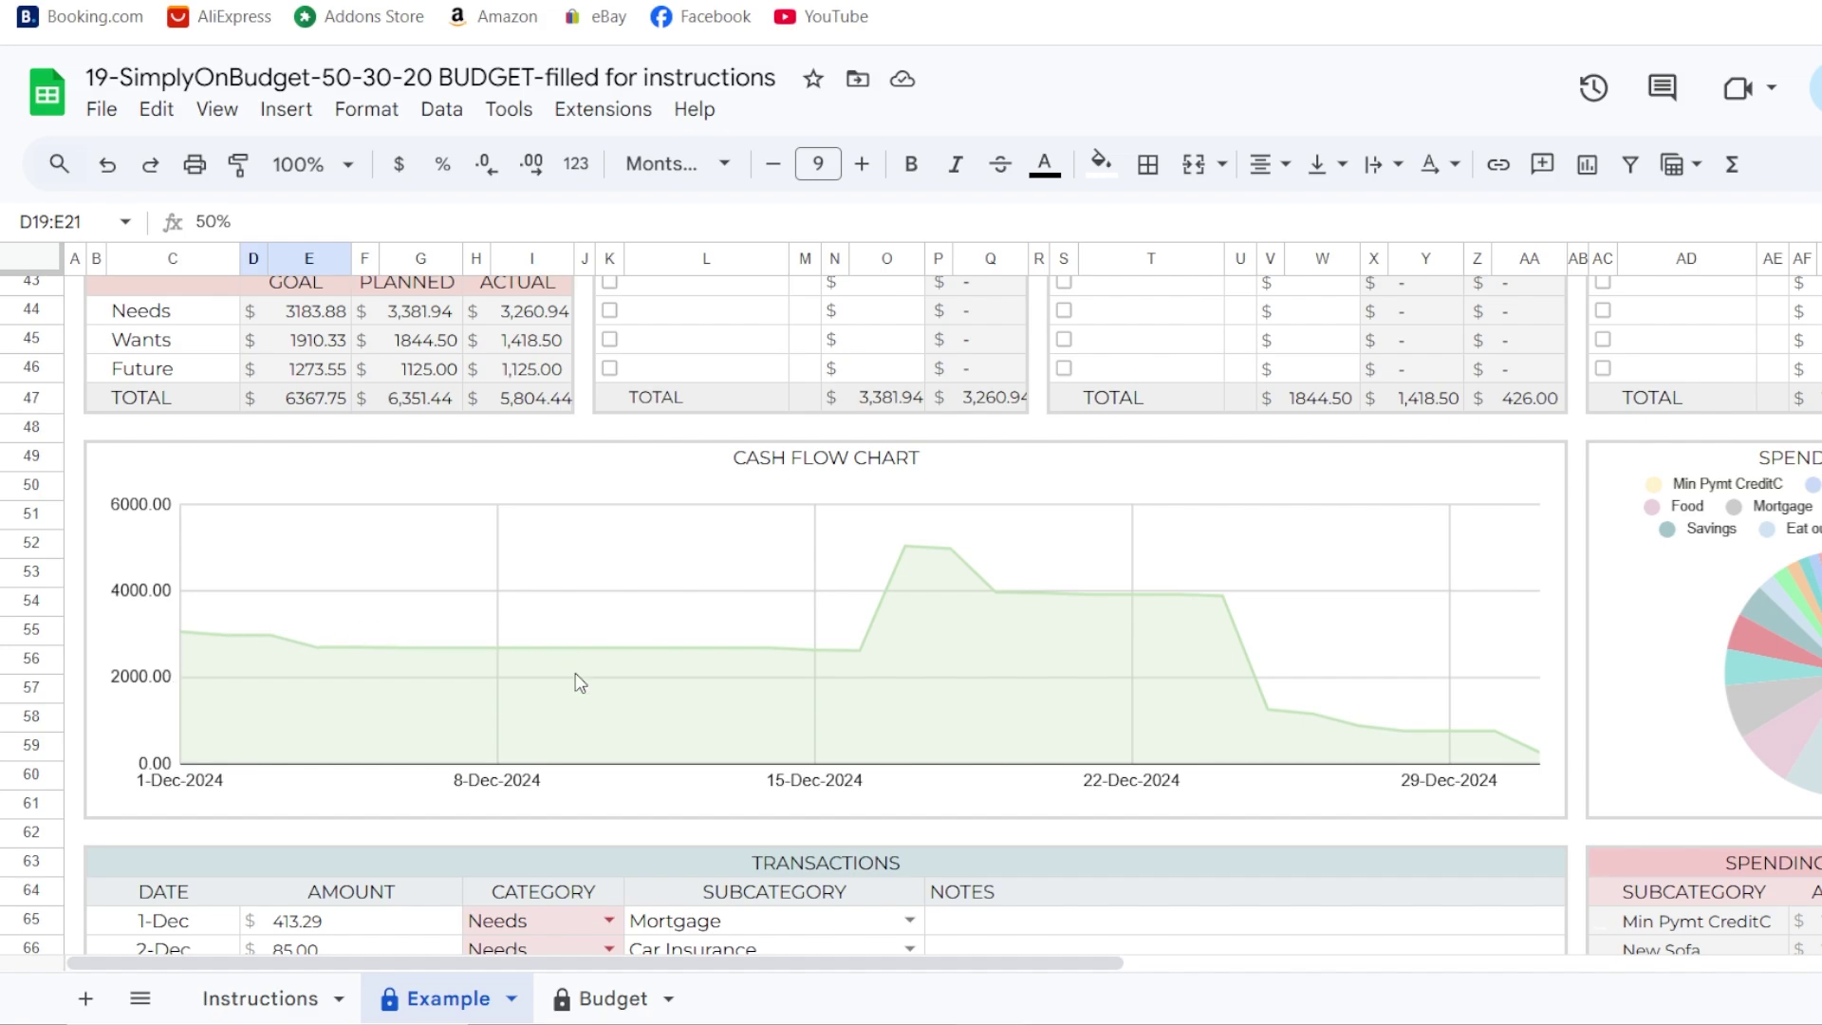
pyautogui.scroll(-7, 578, 754)
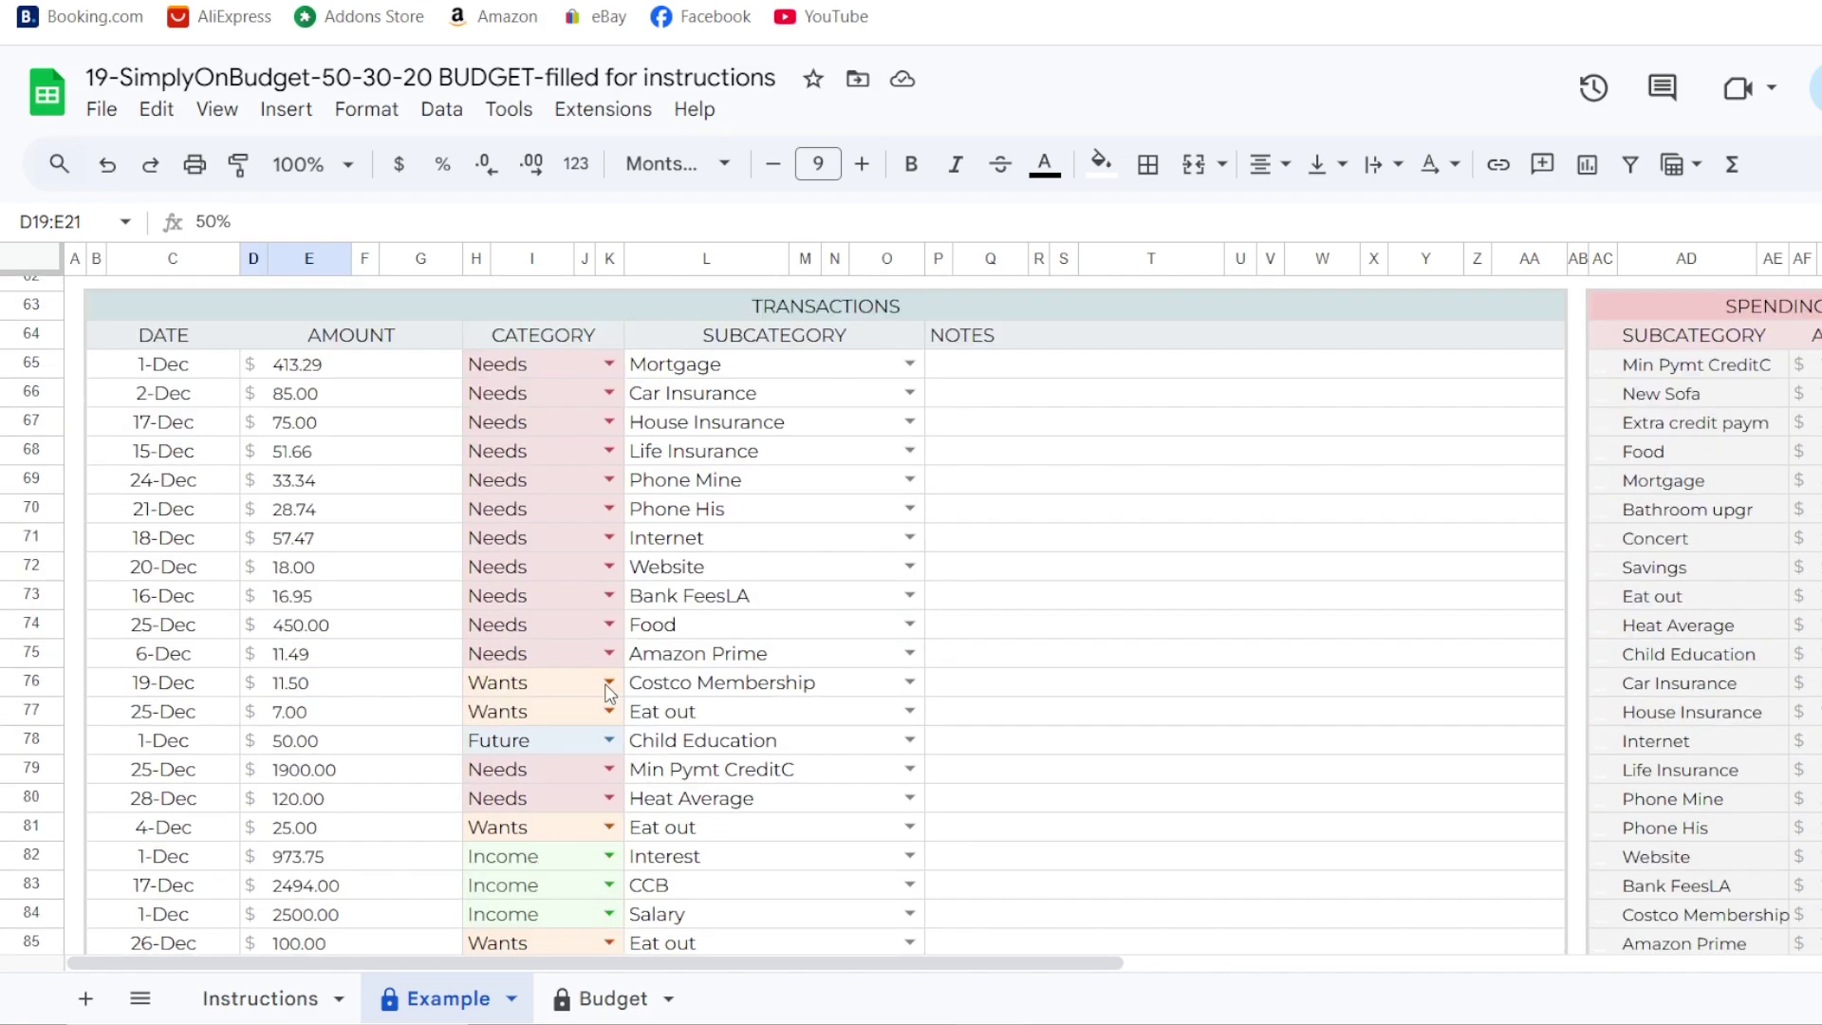
pyautogui.scroll(5, 801, 380)
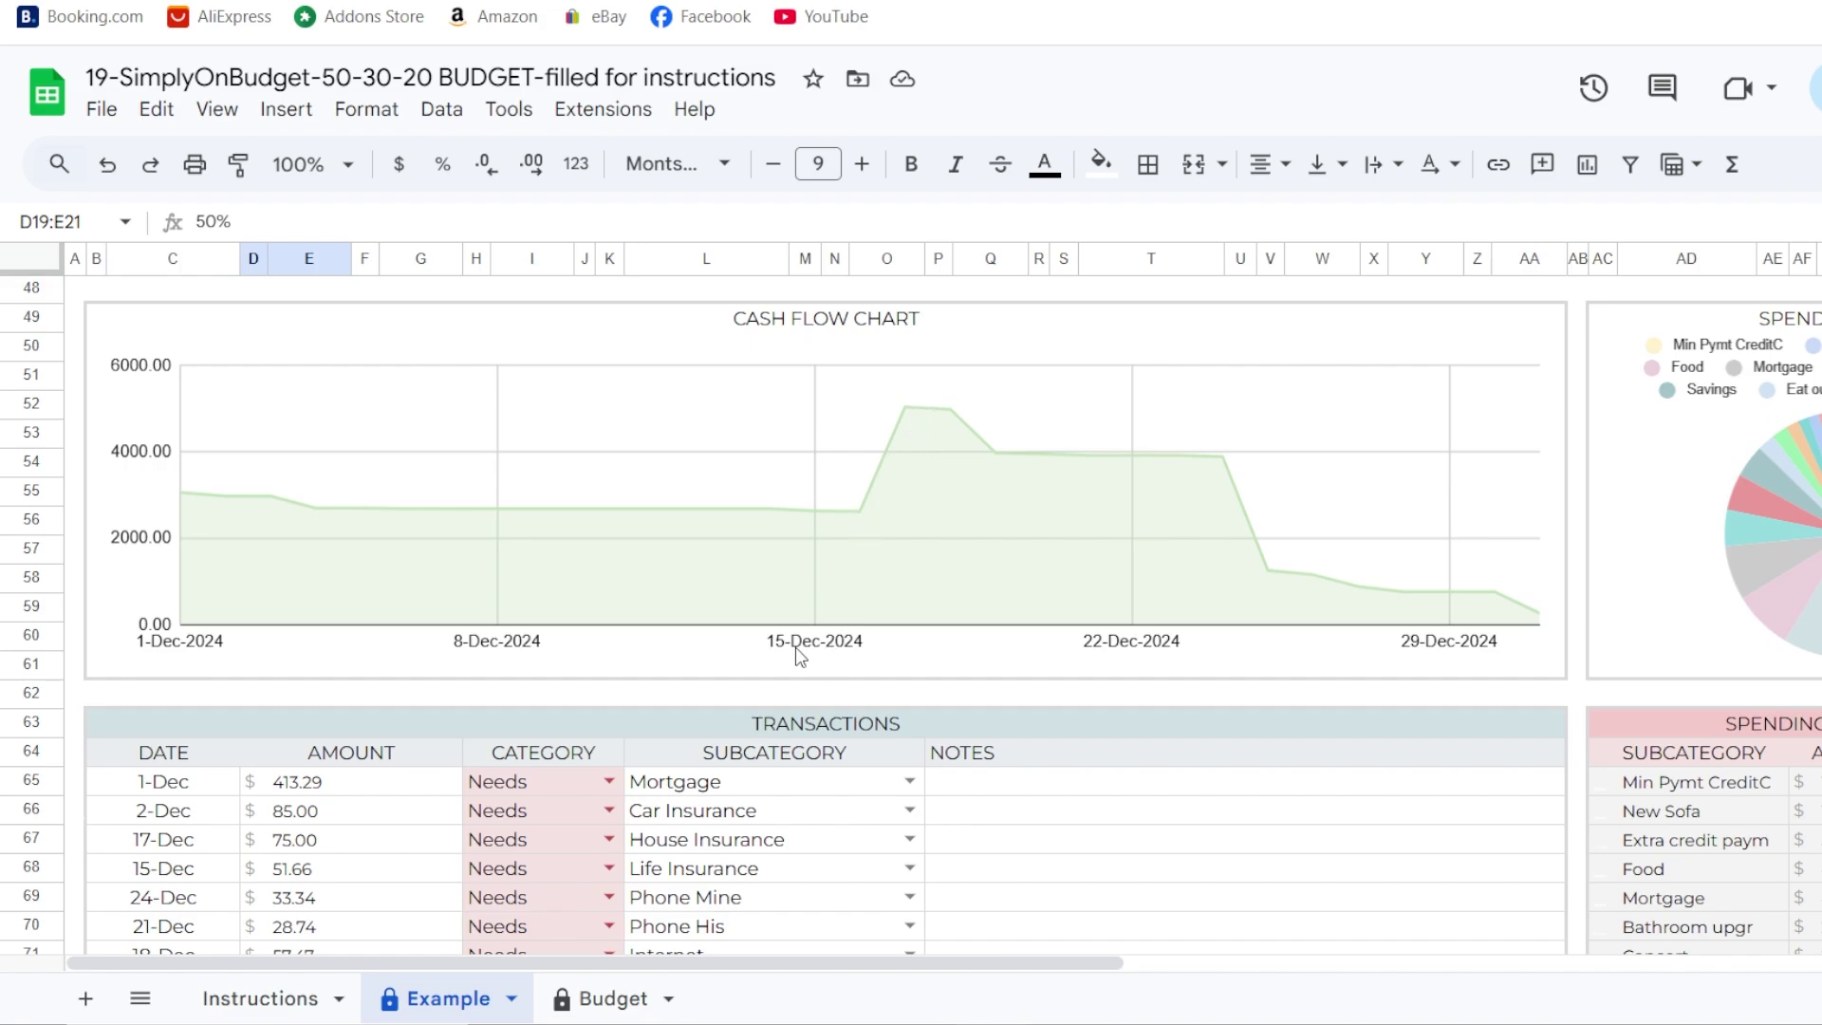
pyautogui.scroll(-6, 800, 655)
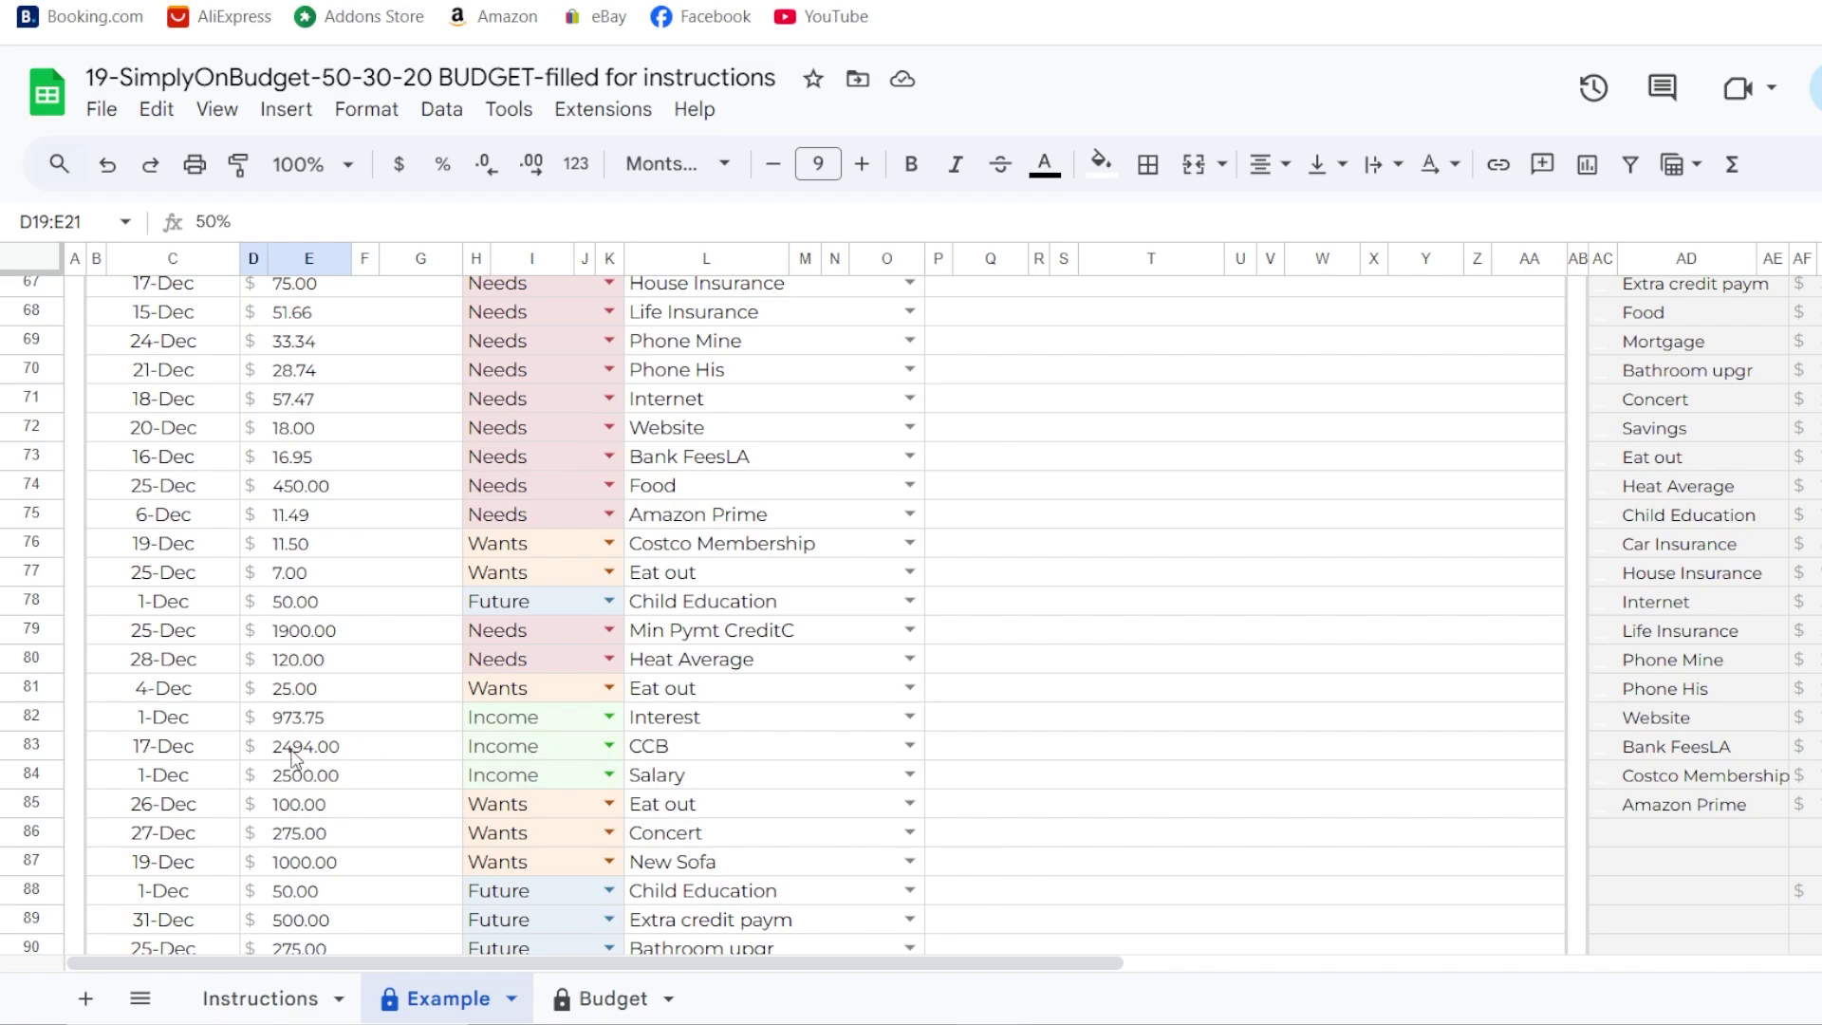
pyautogui.click(176, 750)
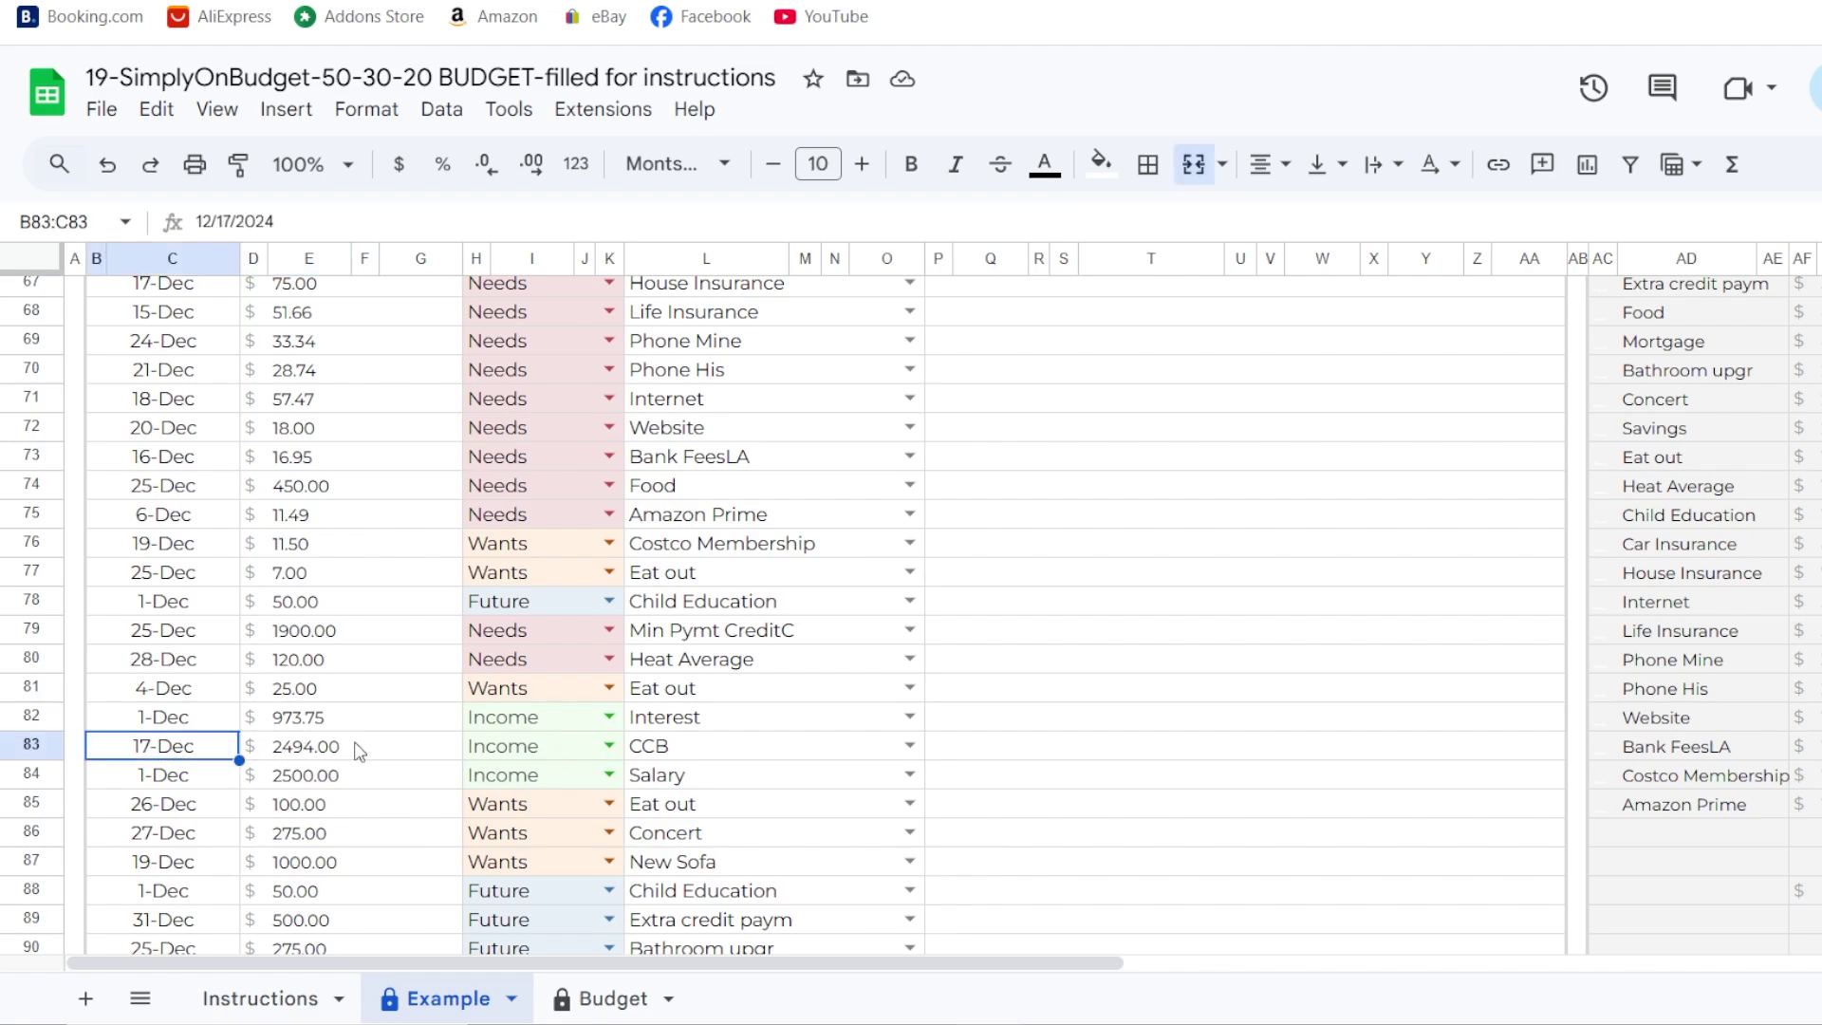
pyautogui.click(290, 723)
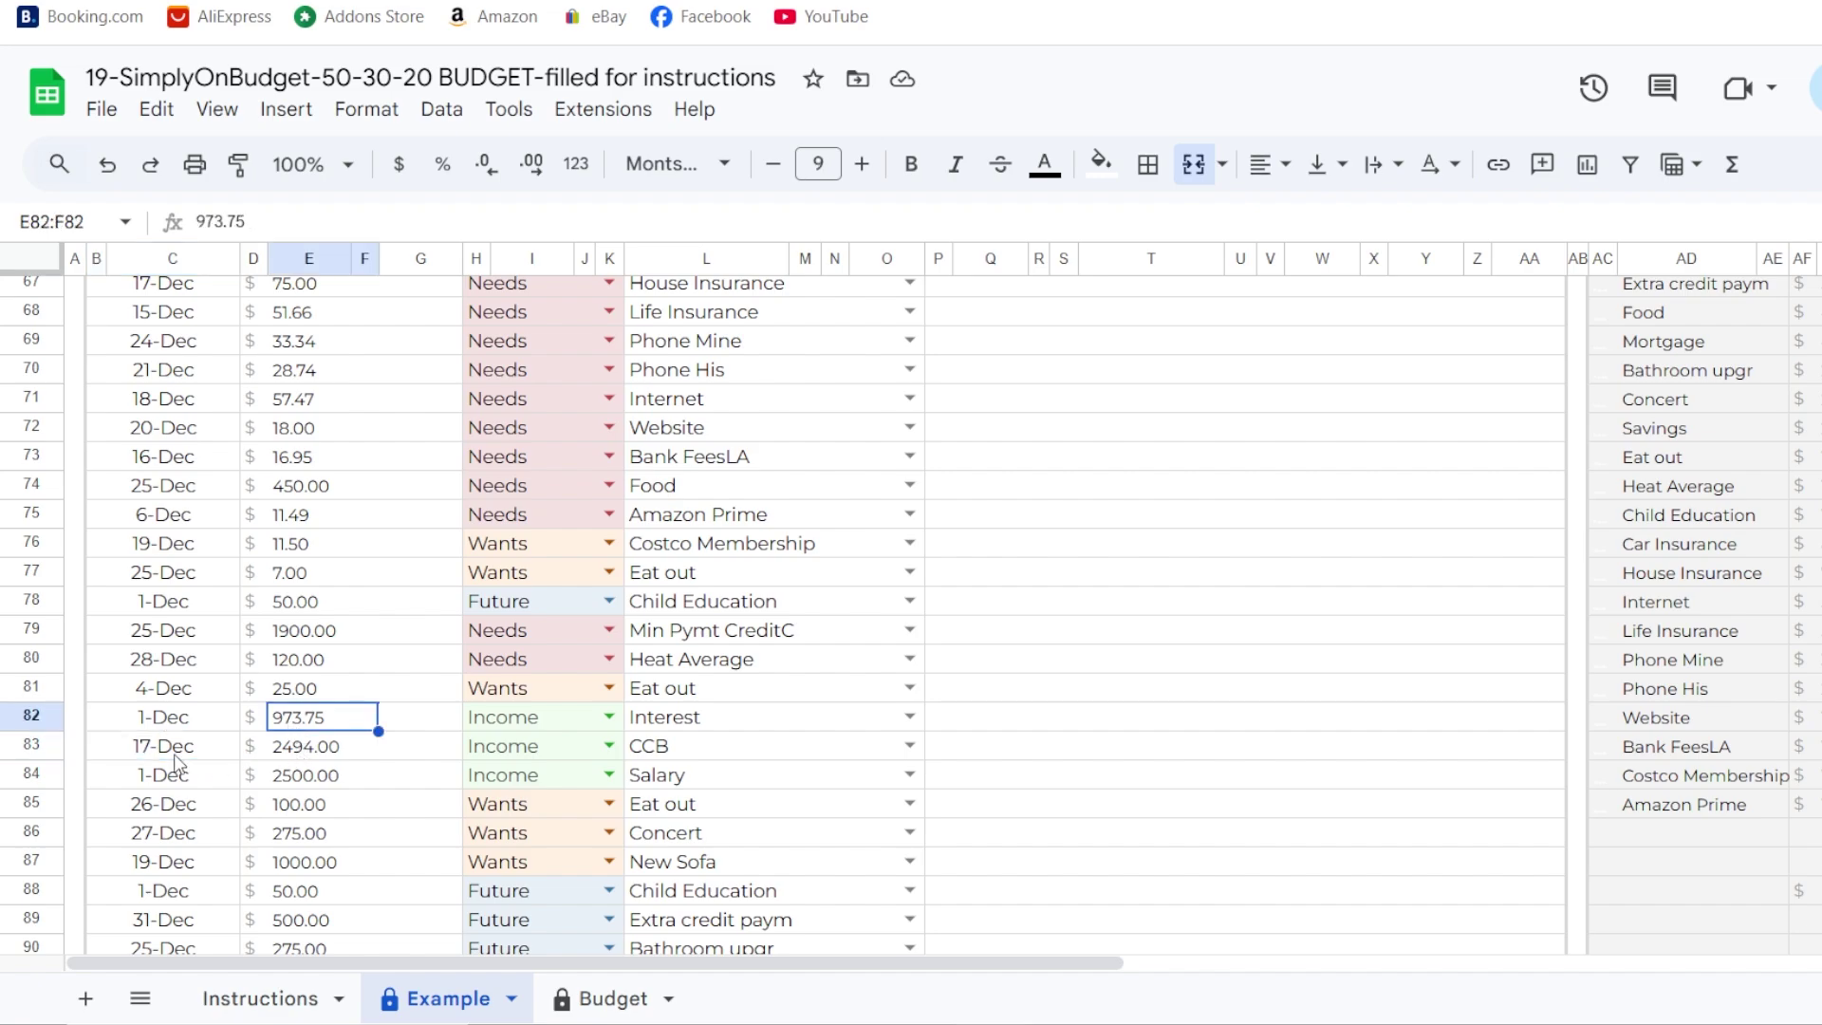
pyautogui.click(287, 751)
pyautogui.scroll(8, 287, 751)
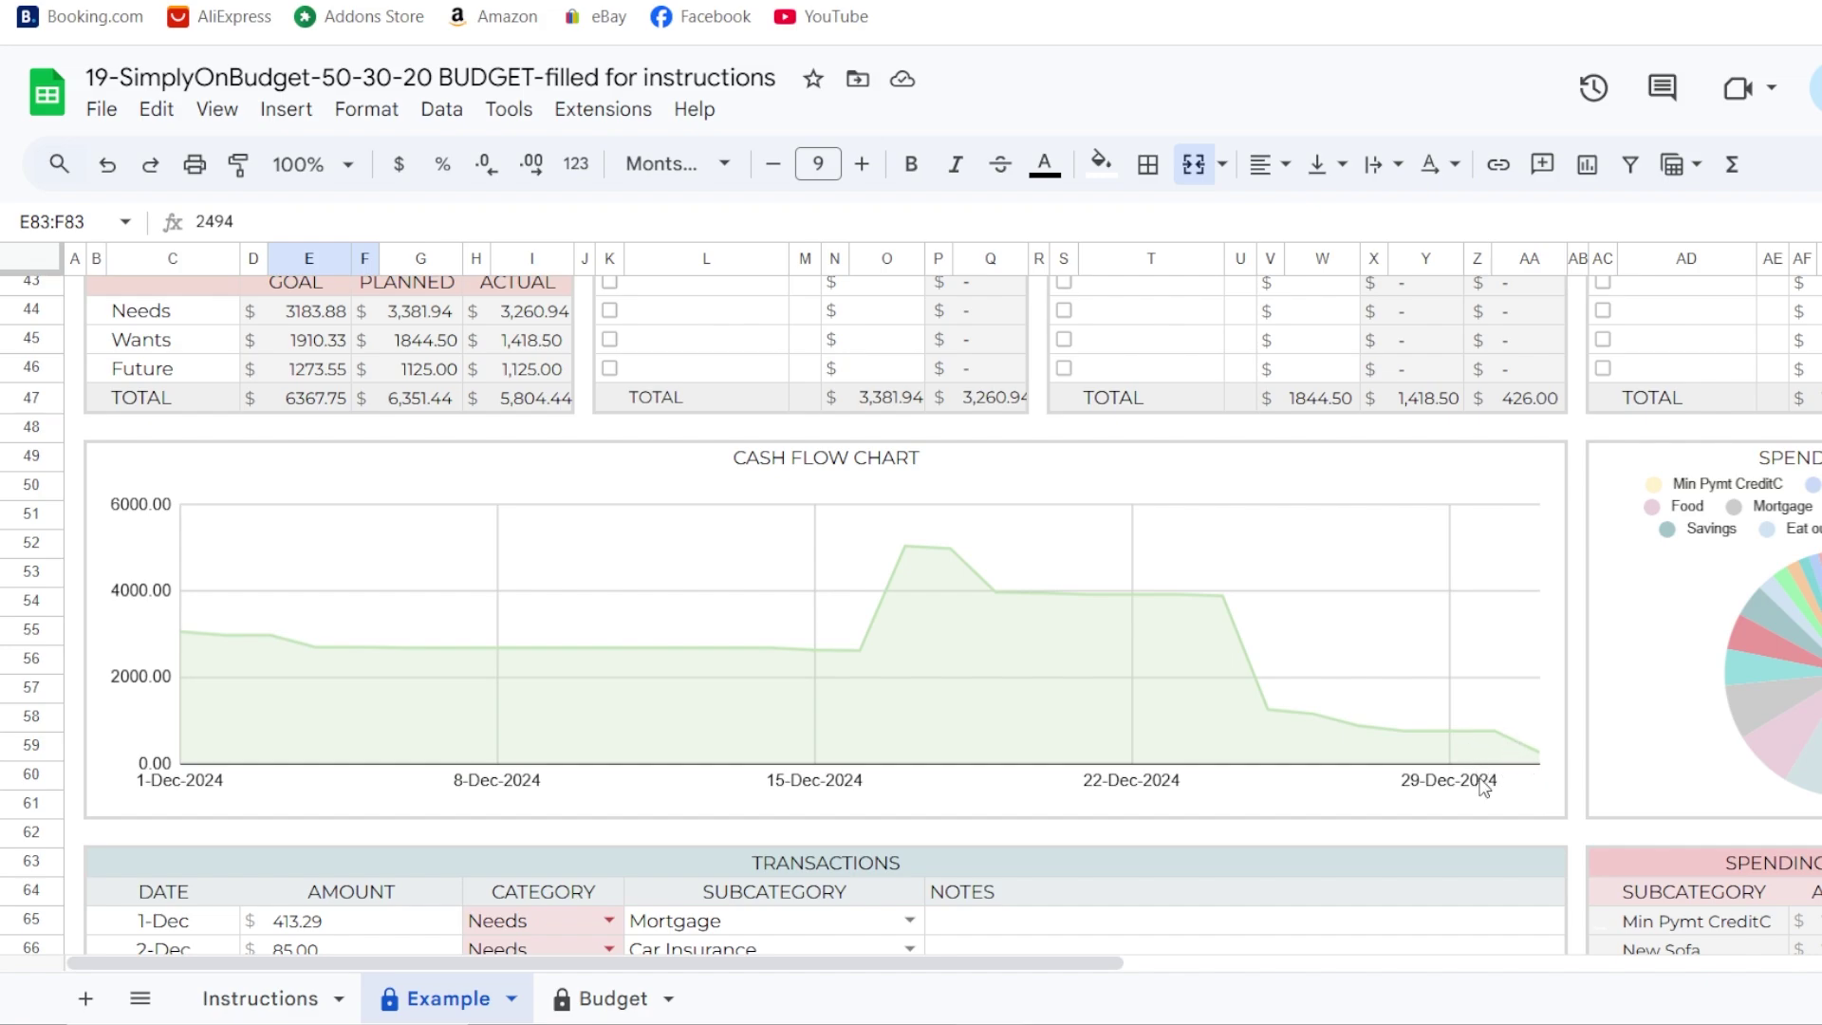
# - Review the Example sheet's cashflow table, cash flow chart, spending list, transactions, and the Needs and Wants plans
pyautogui.scroll(2, 1492, 784)
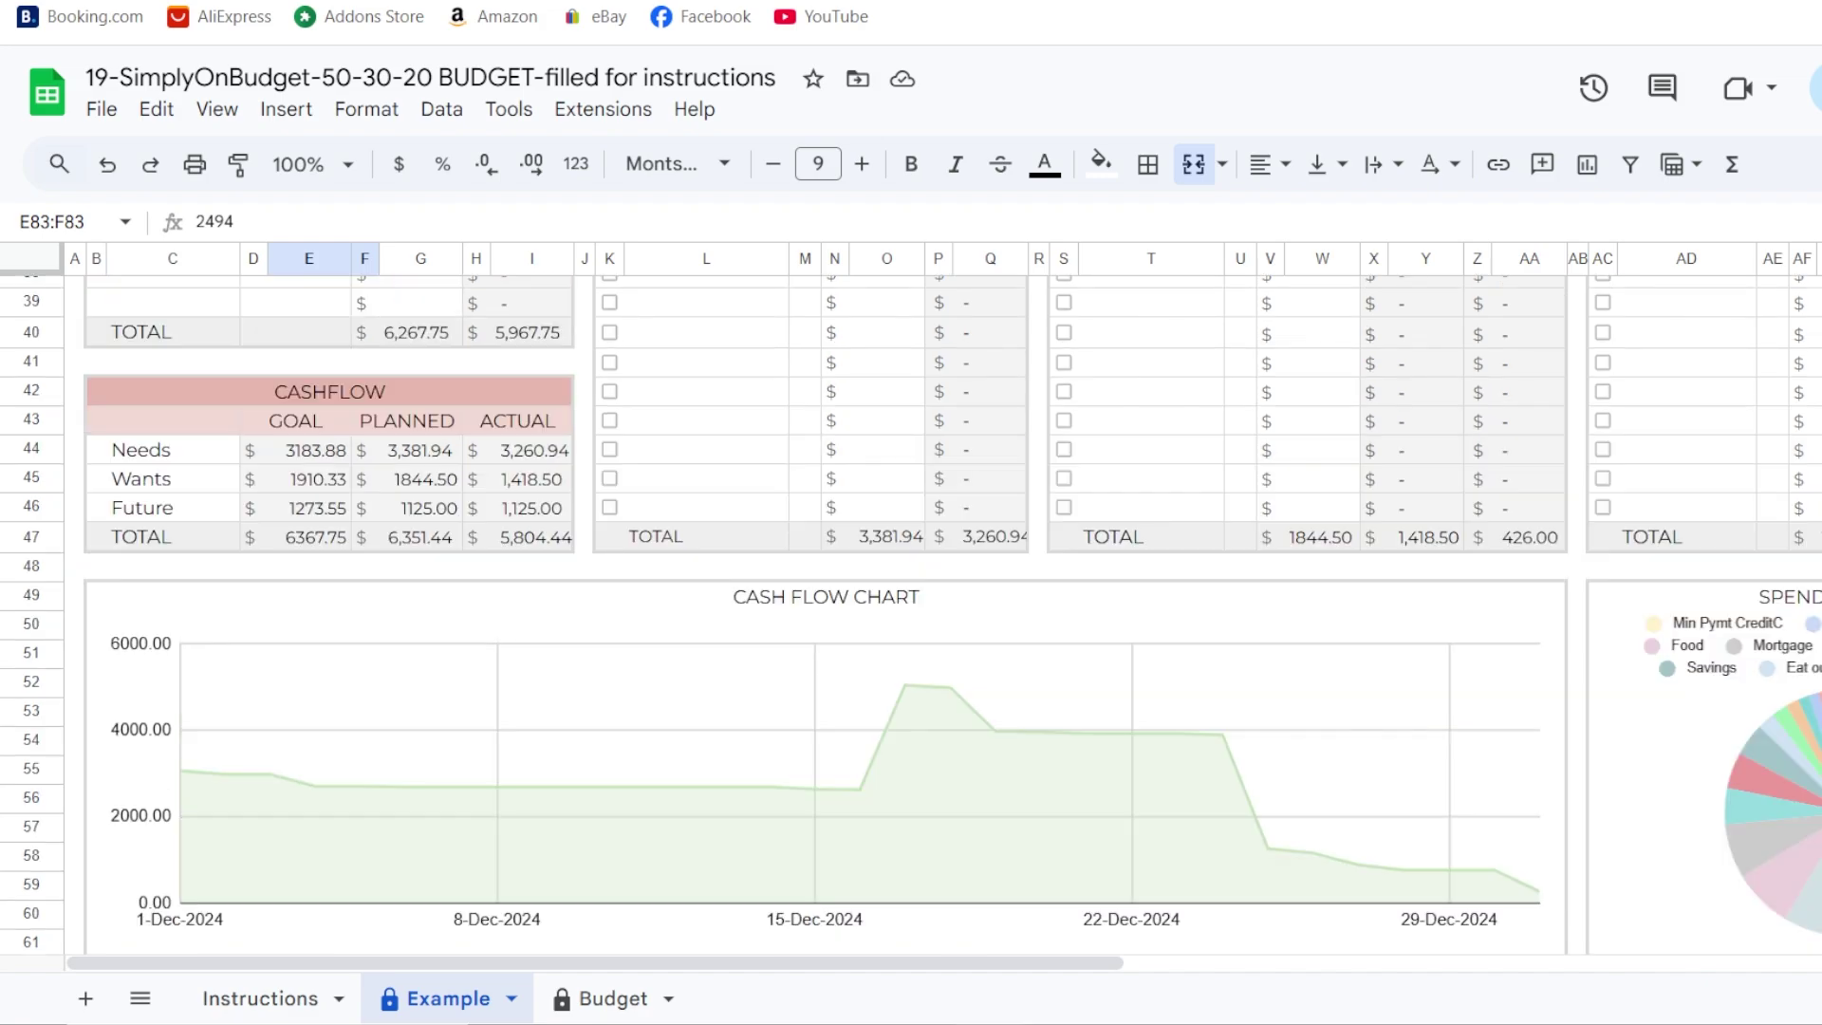
pyautogui.scroll(-2, 825, 616)
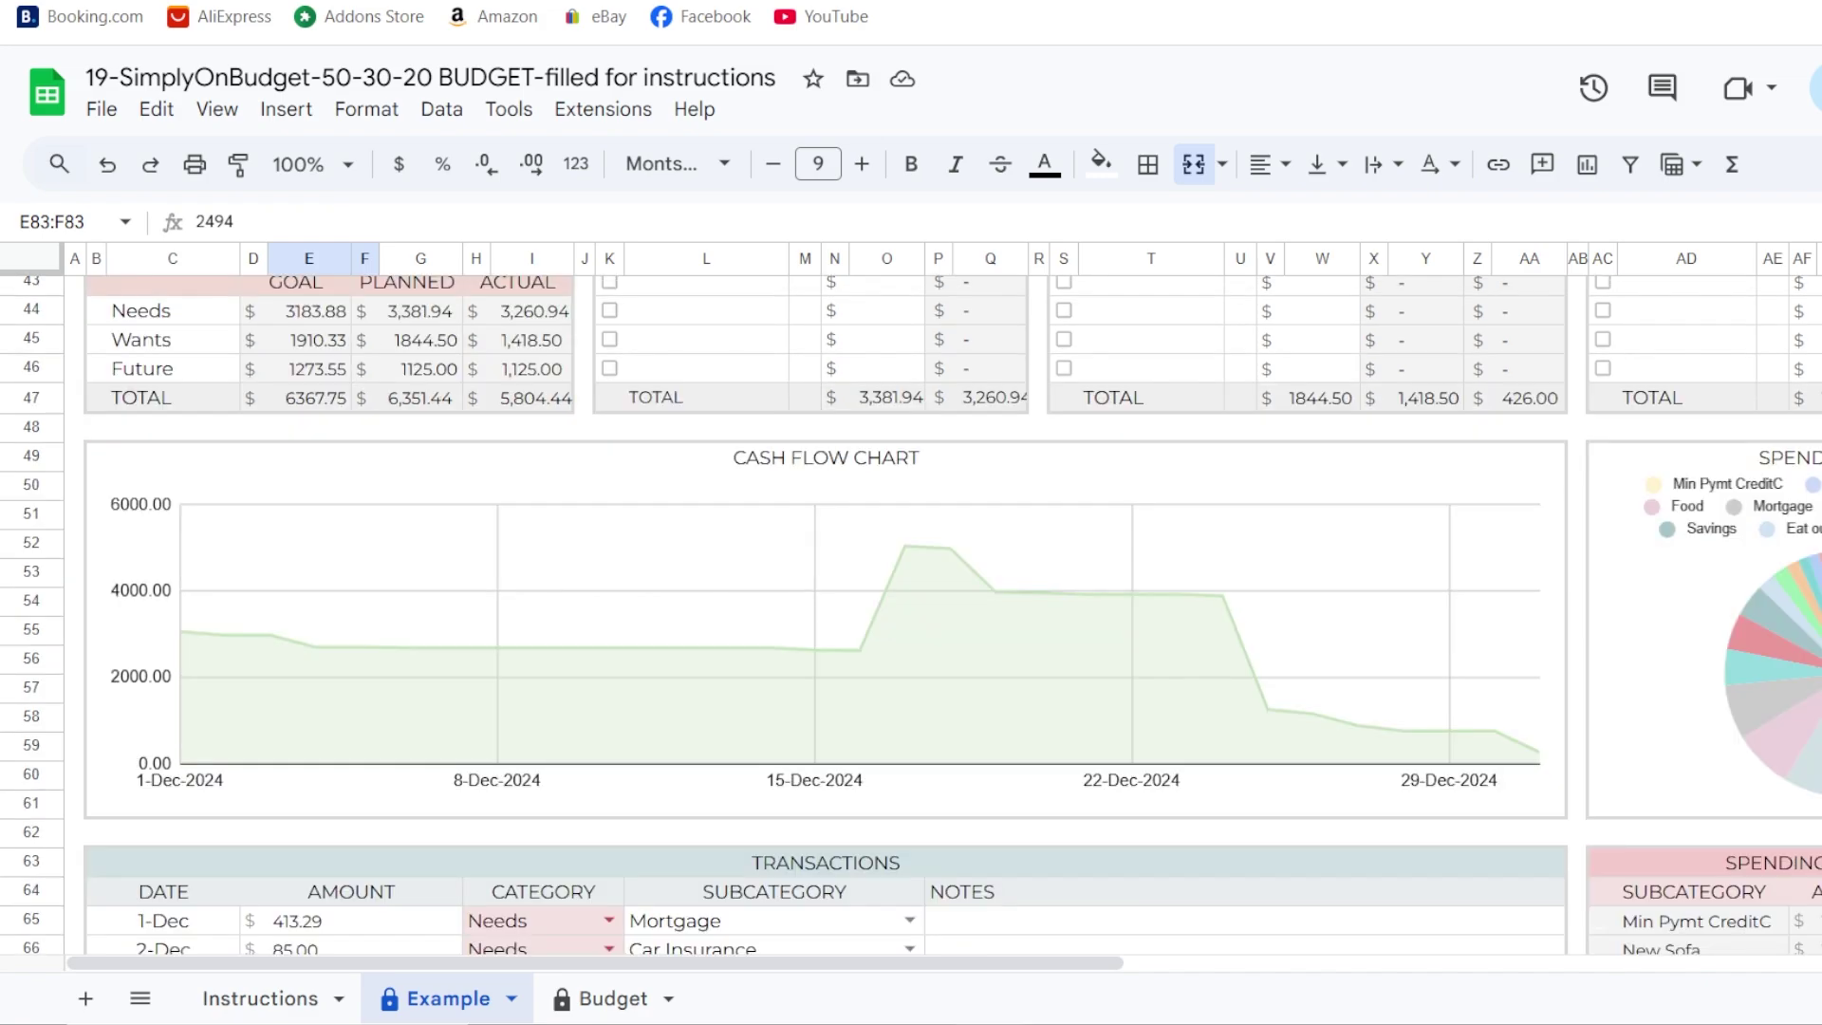
pyautogui.scroll(-2, 826, 617)
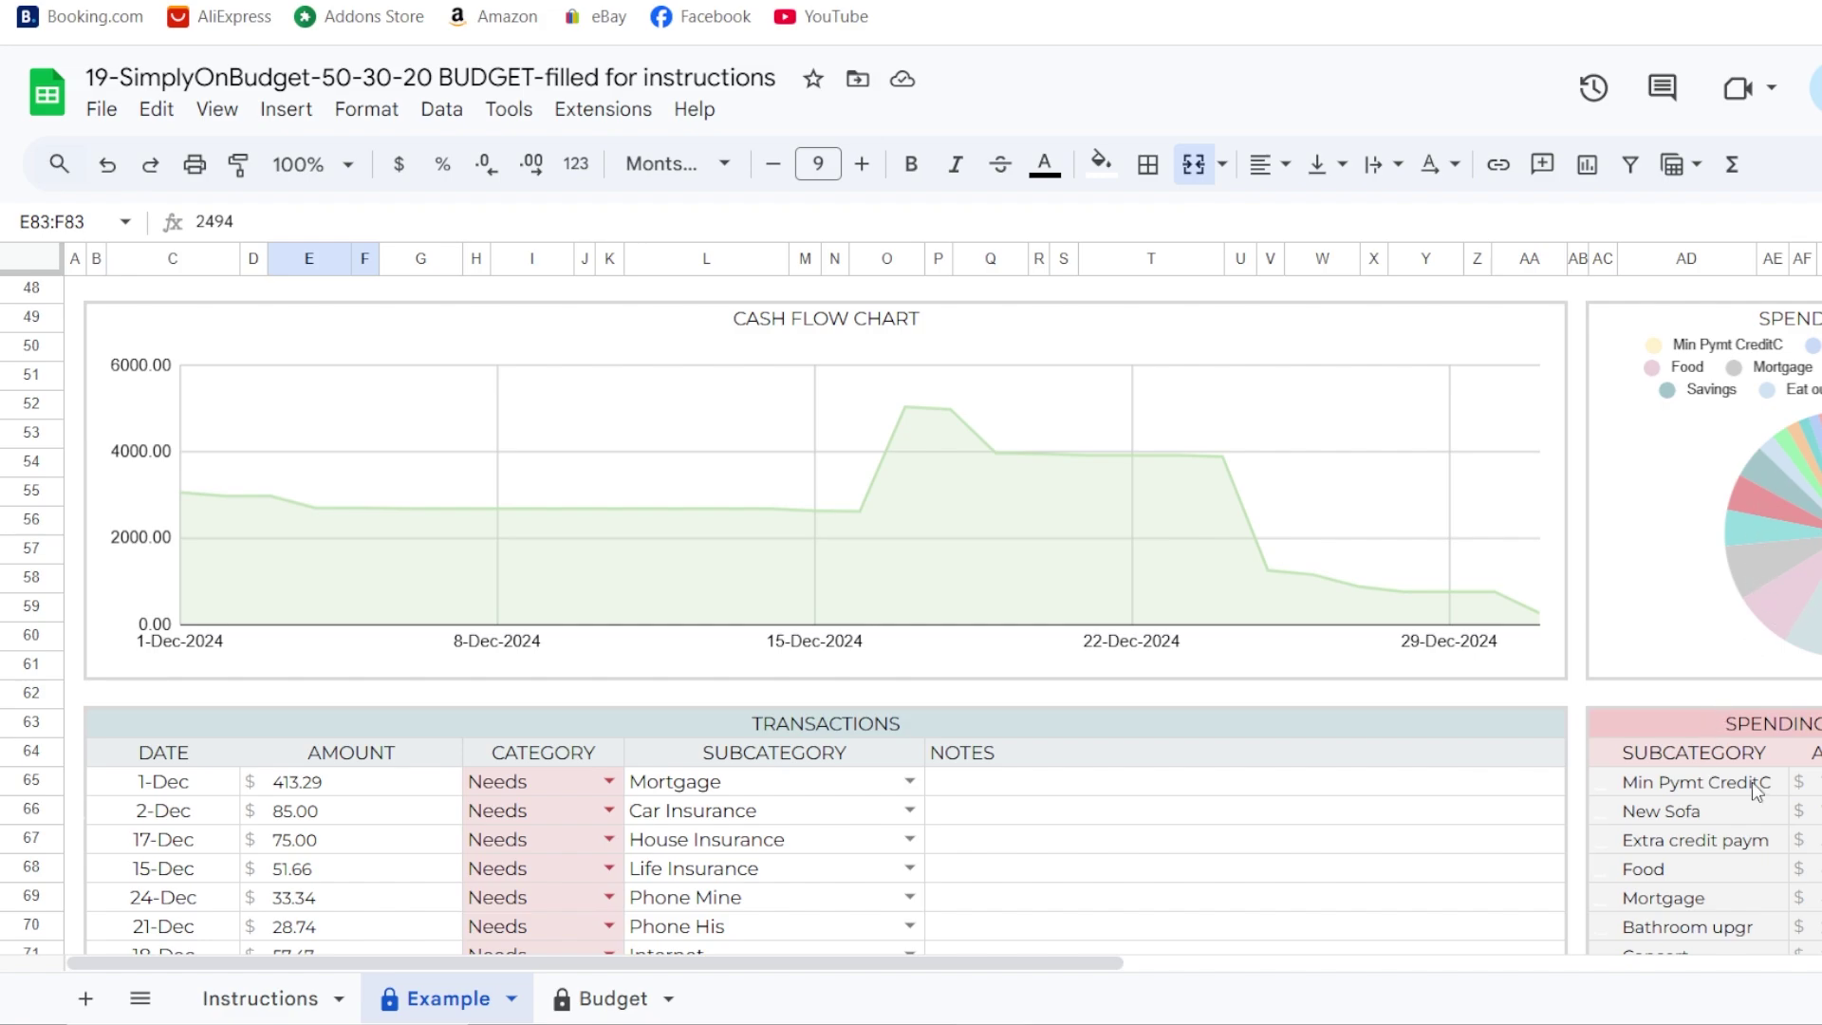
pyautogui.scroll(-3, 1755, 783)
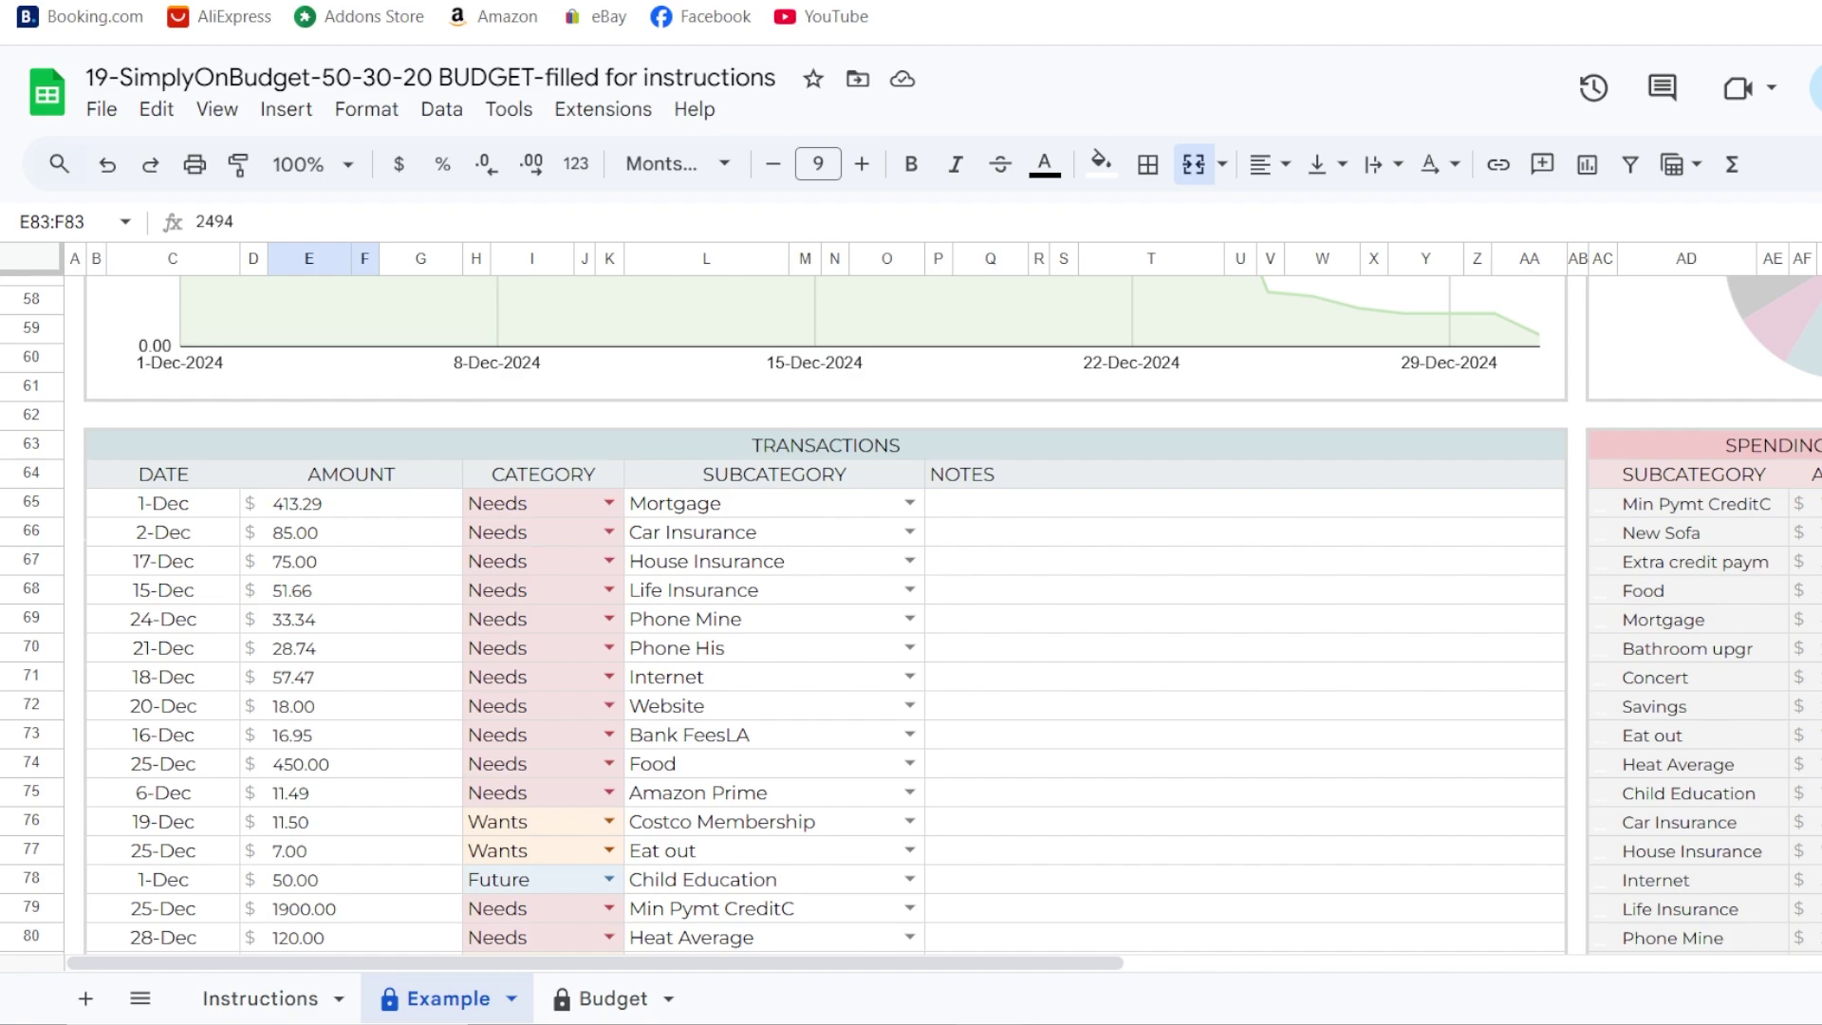
pyautogui.scroll(-2, 826, 617)
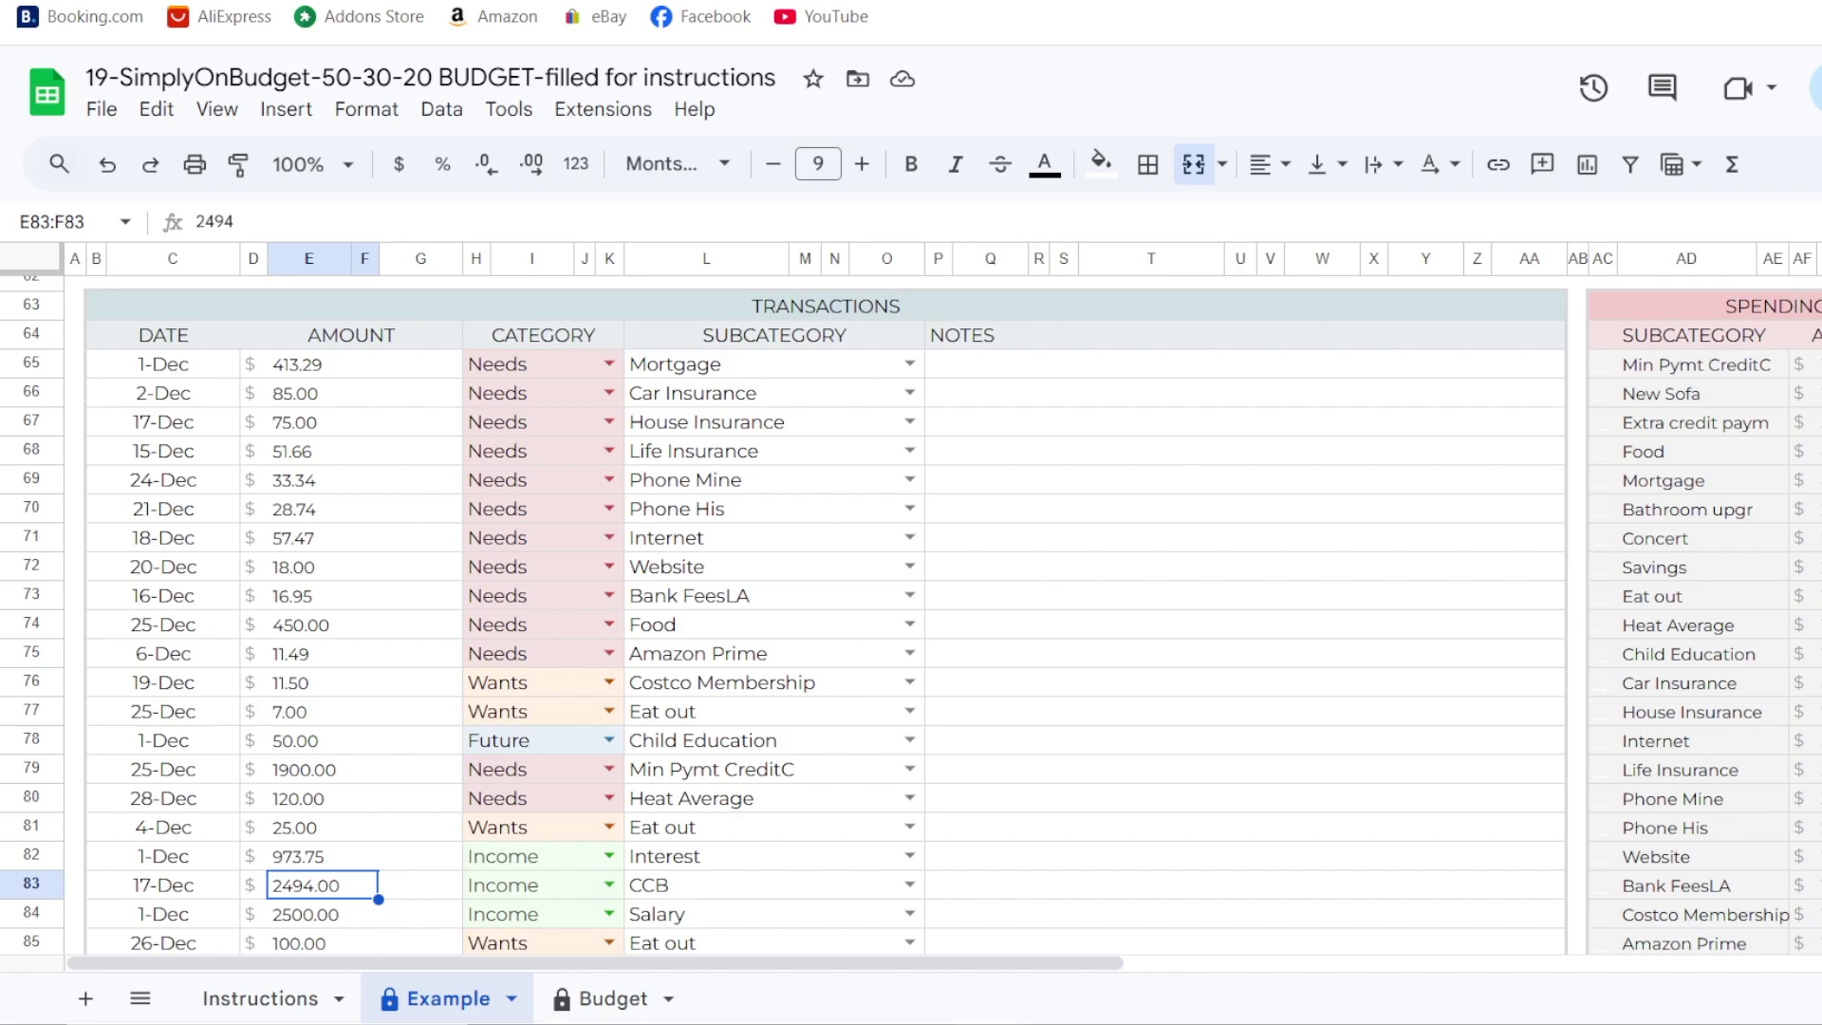
pyautogui.scroll(15, 780, 533)
pyautogui.scroll(-4, 780, 533)
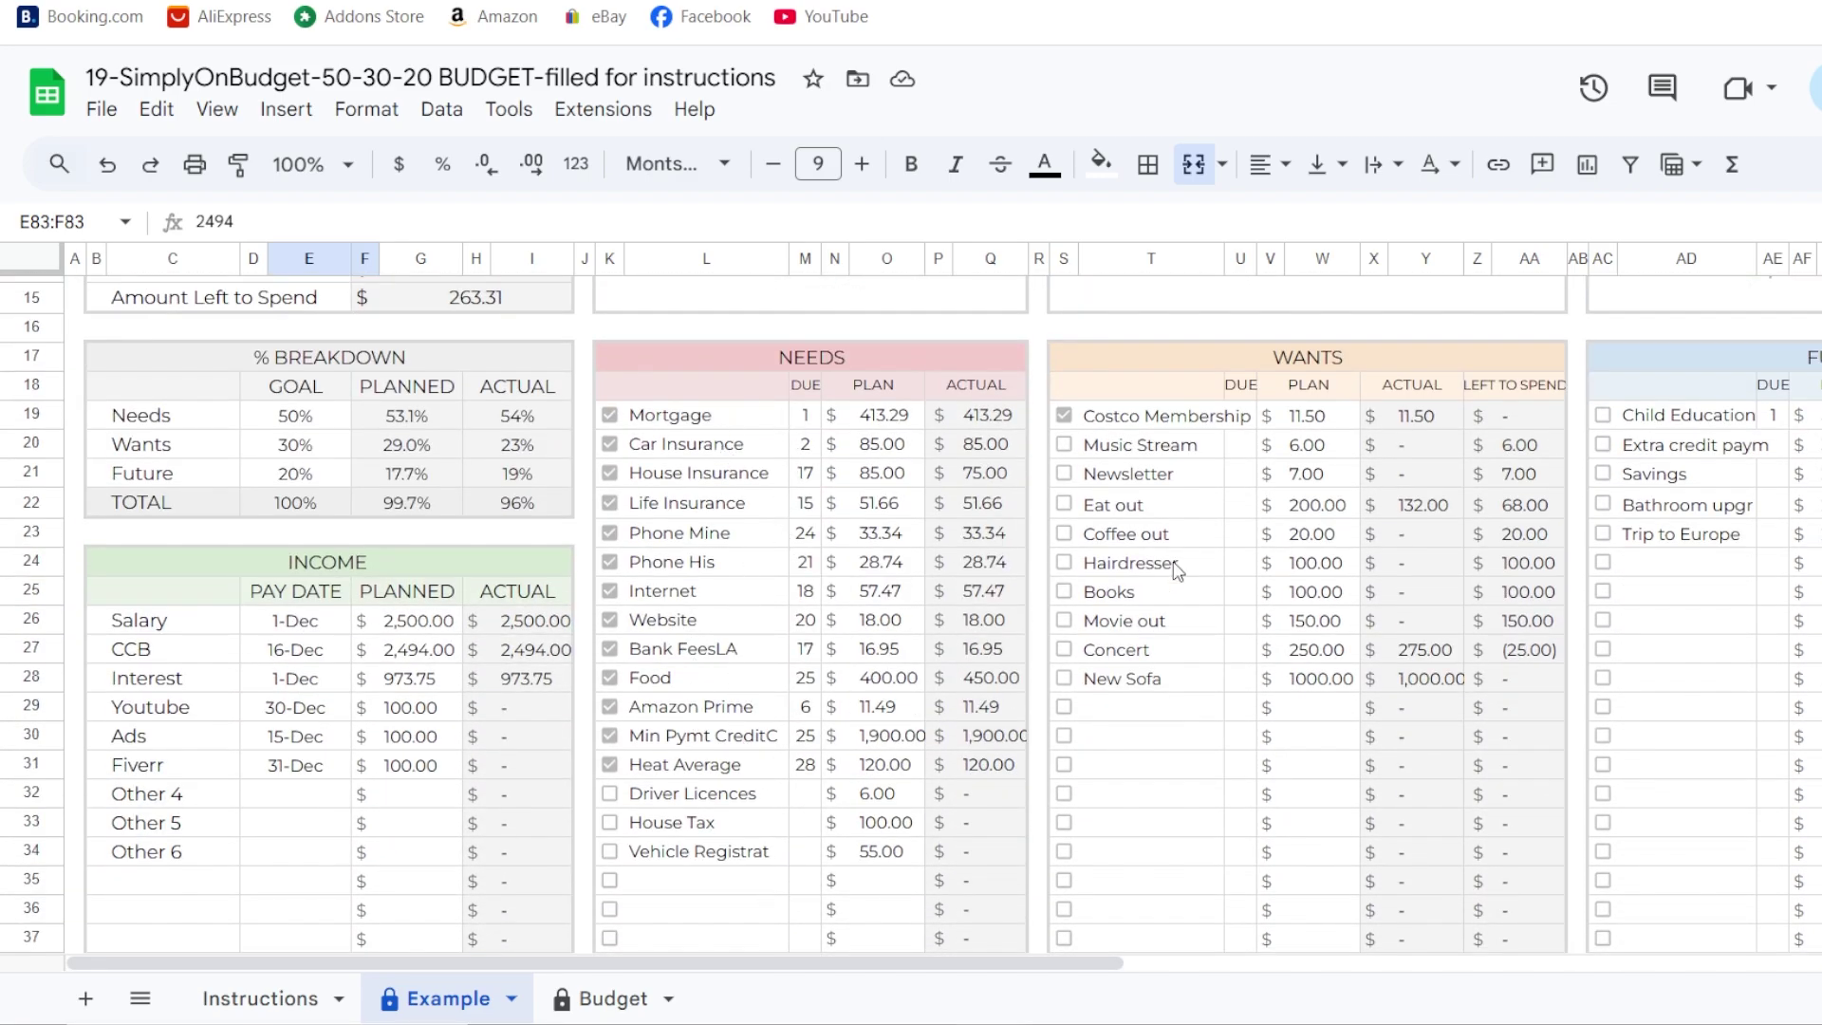
pyautogui.scroll(1, 1649, 429)
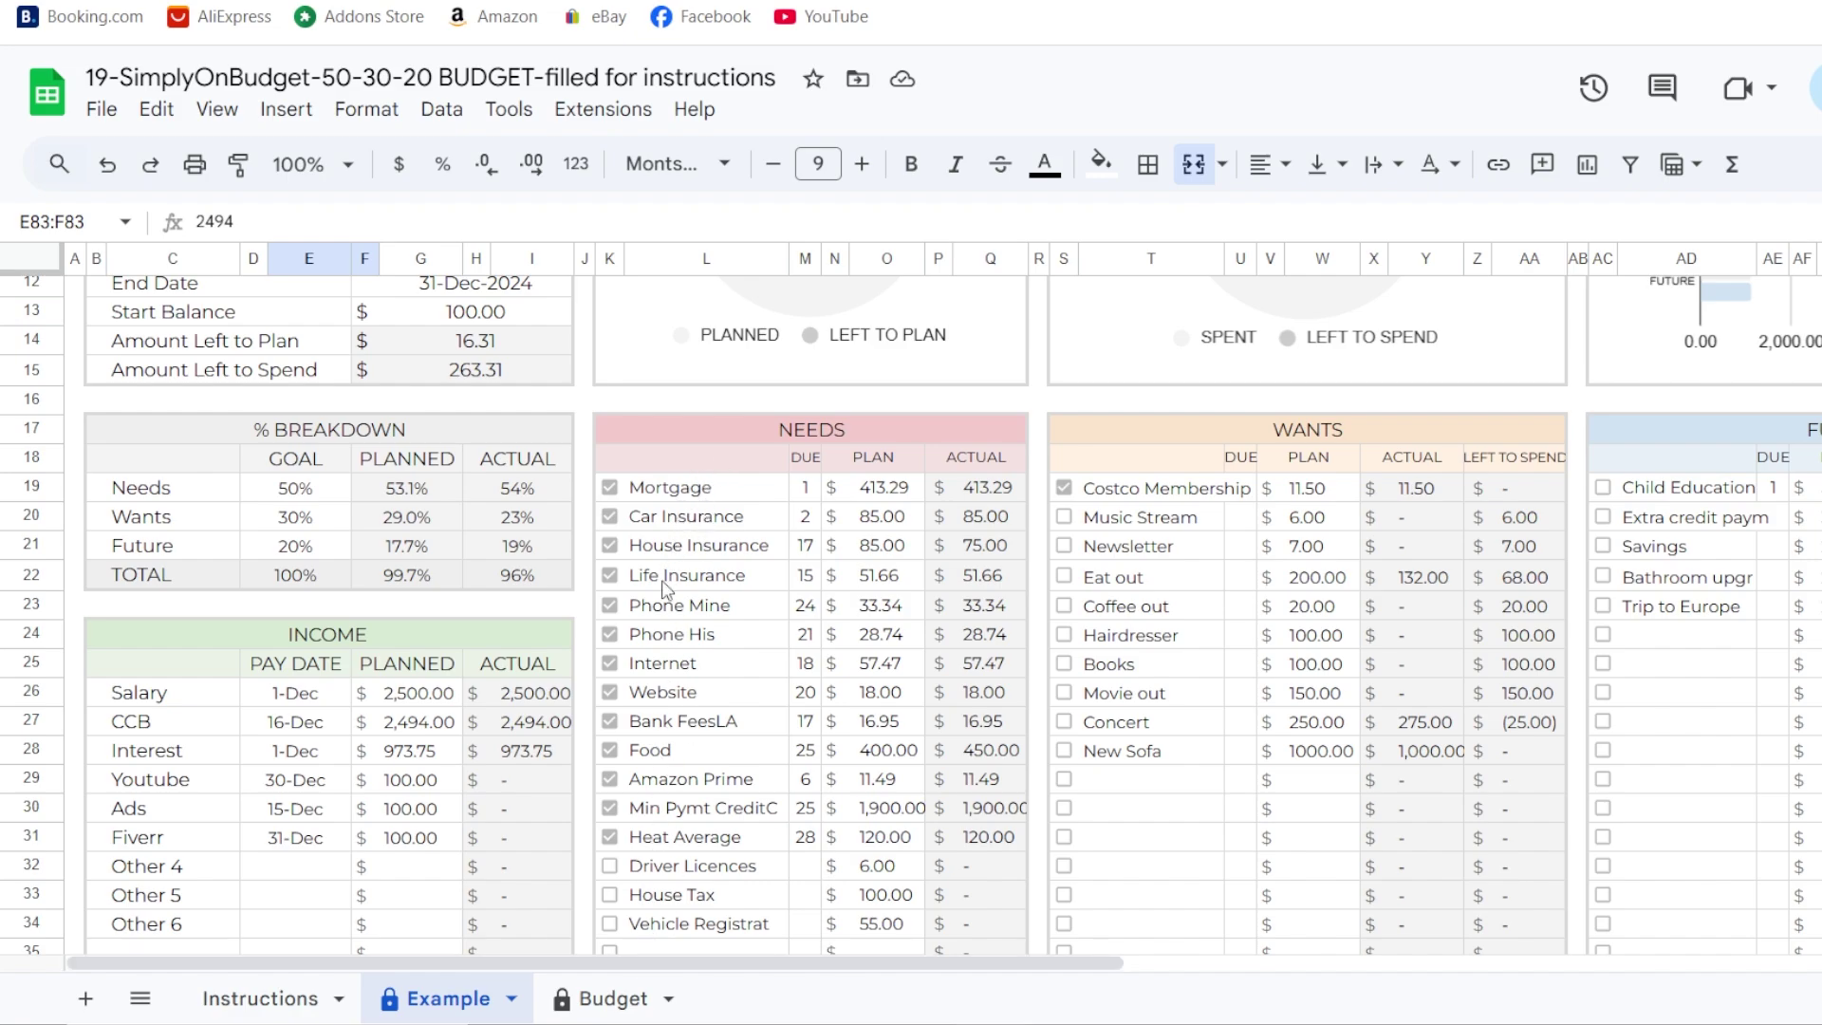
# - Duplicate the Budget sheet and rename the copy as January
pyautogui.hotkey('ctrl', 'shift', 'pagedown')
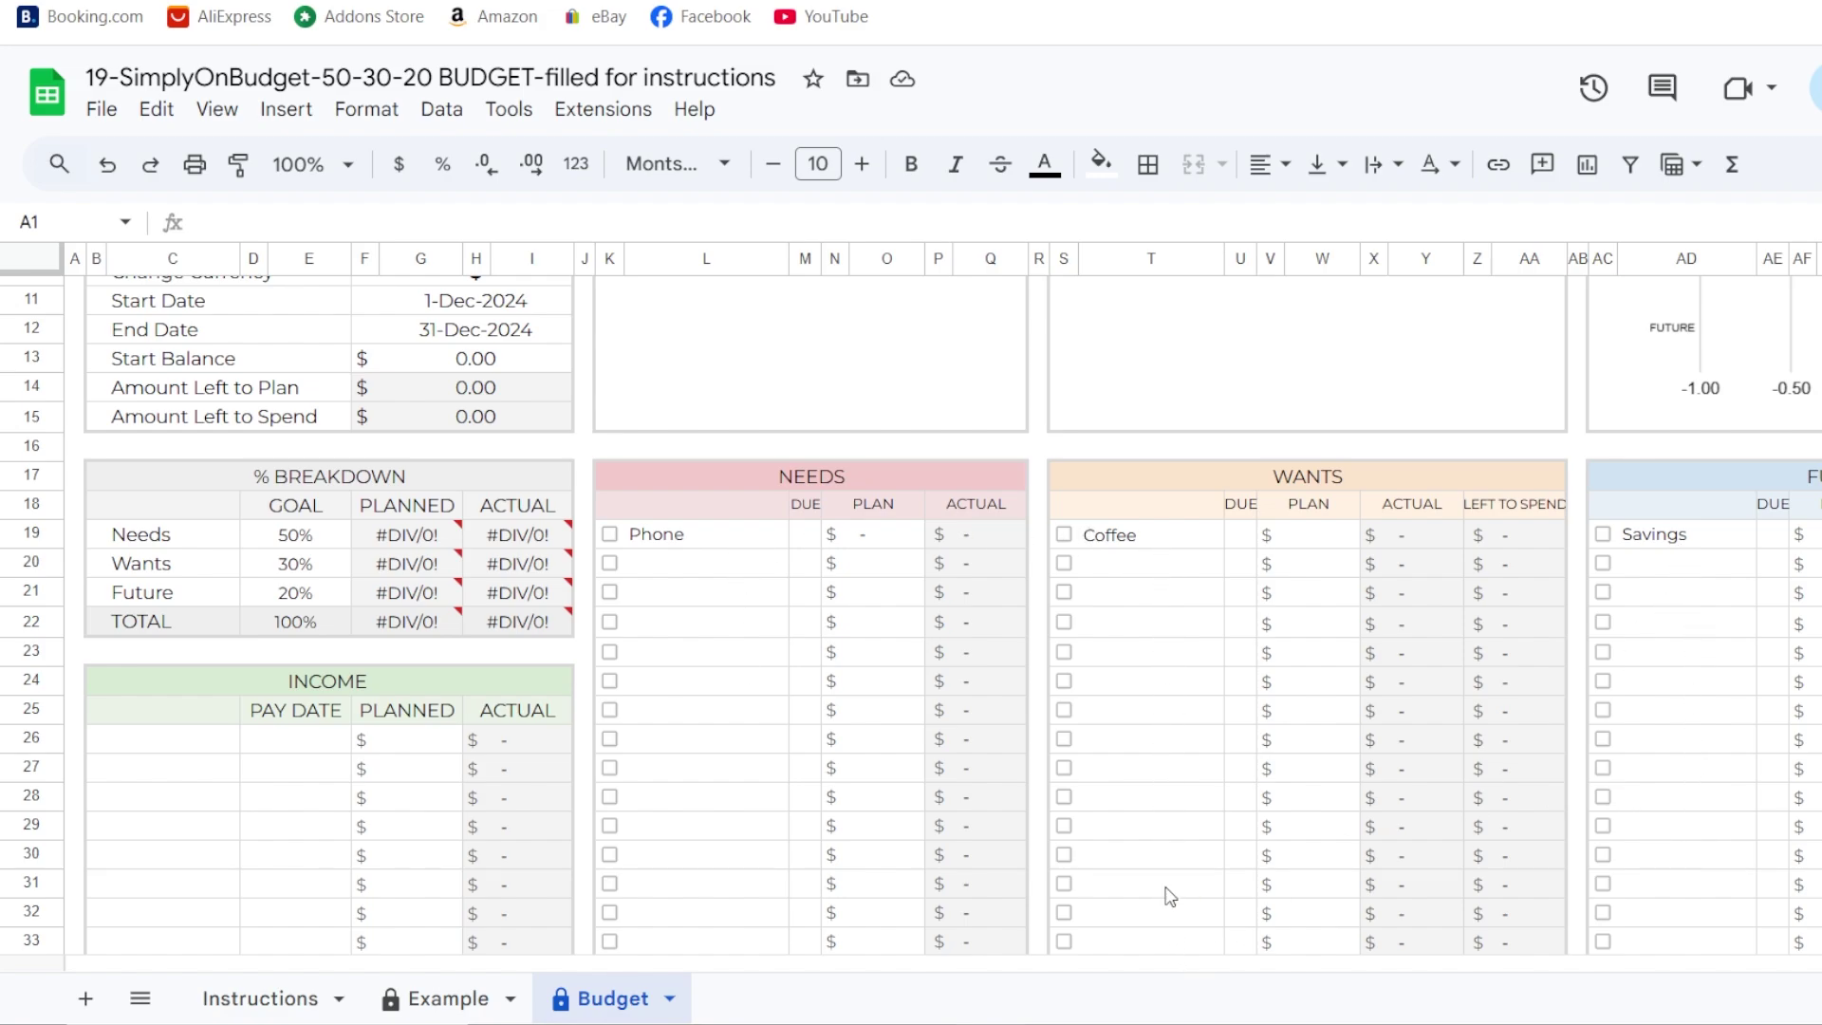
pyautogui.click(669, 1000)
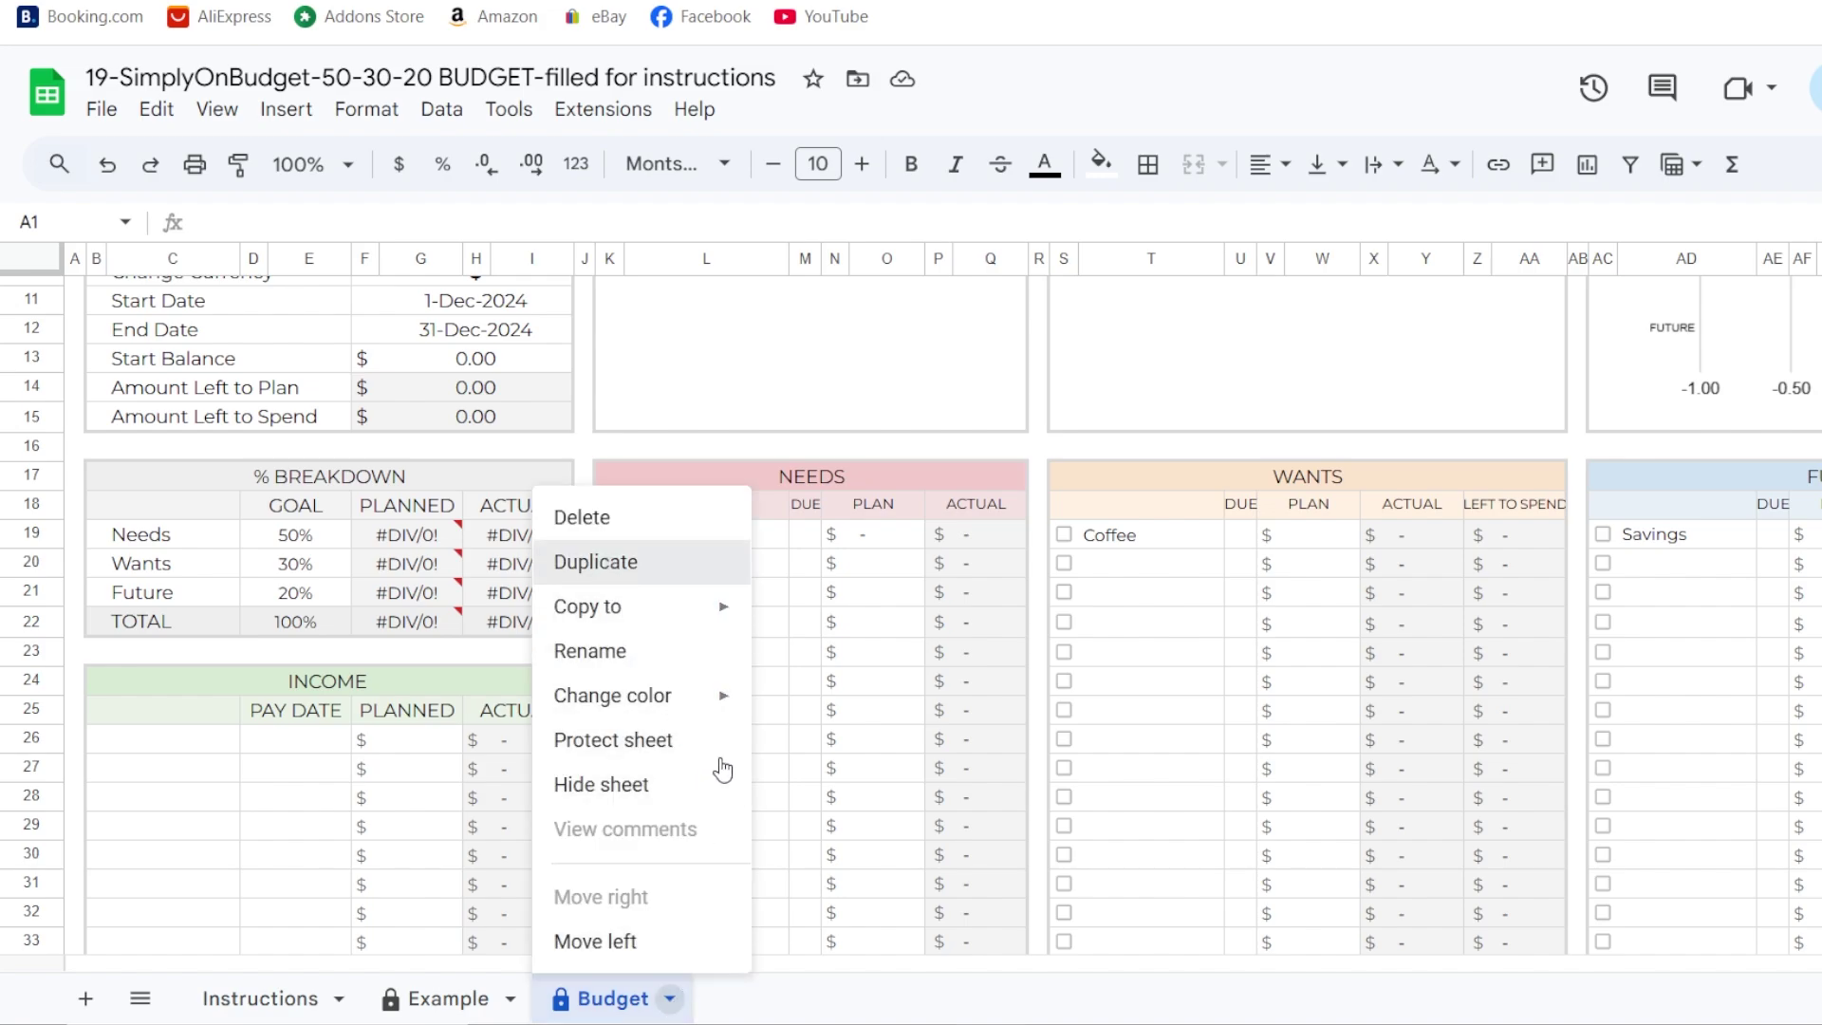
pyautogui.press('Return')
pyautogui.doubleClick(794, 1001)
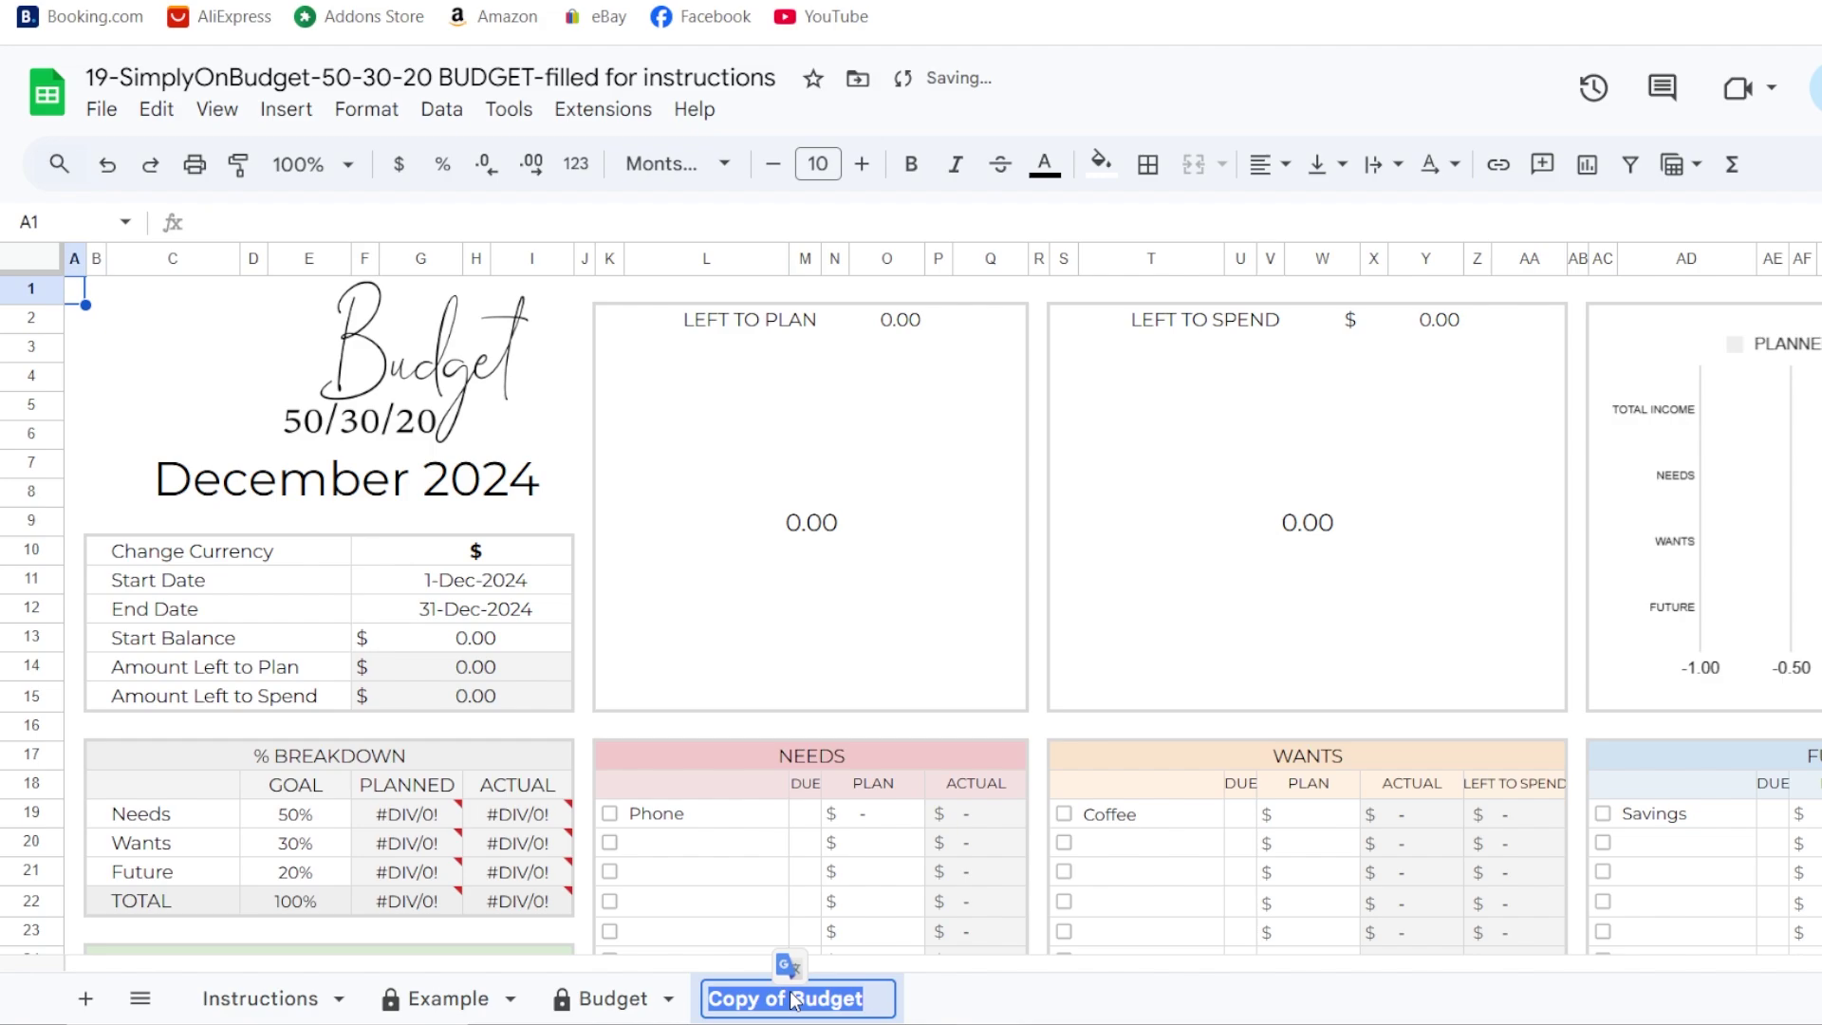
pyautogui.write('January')
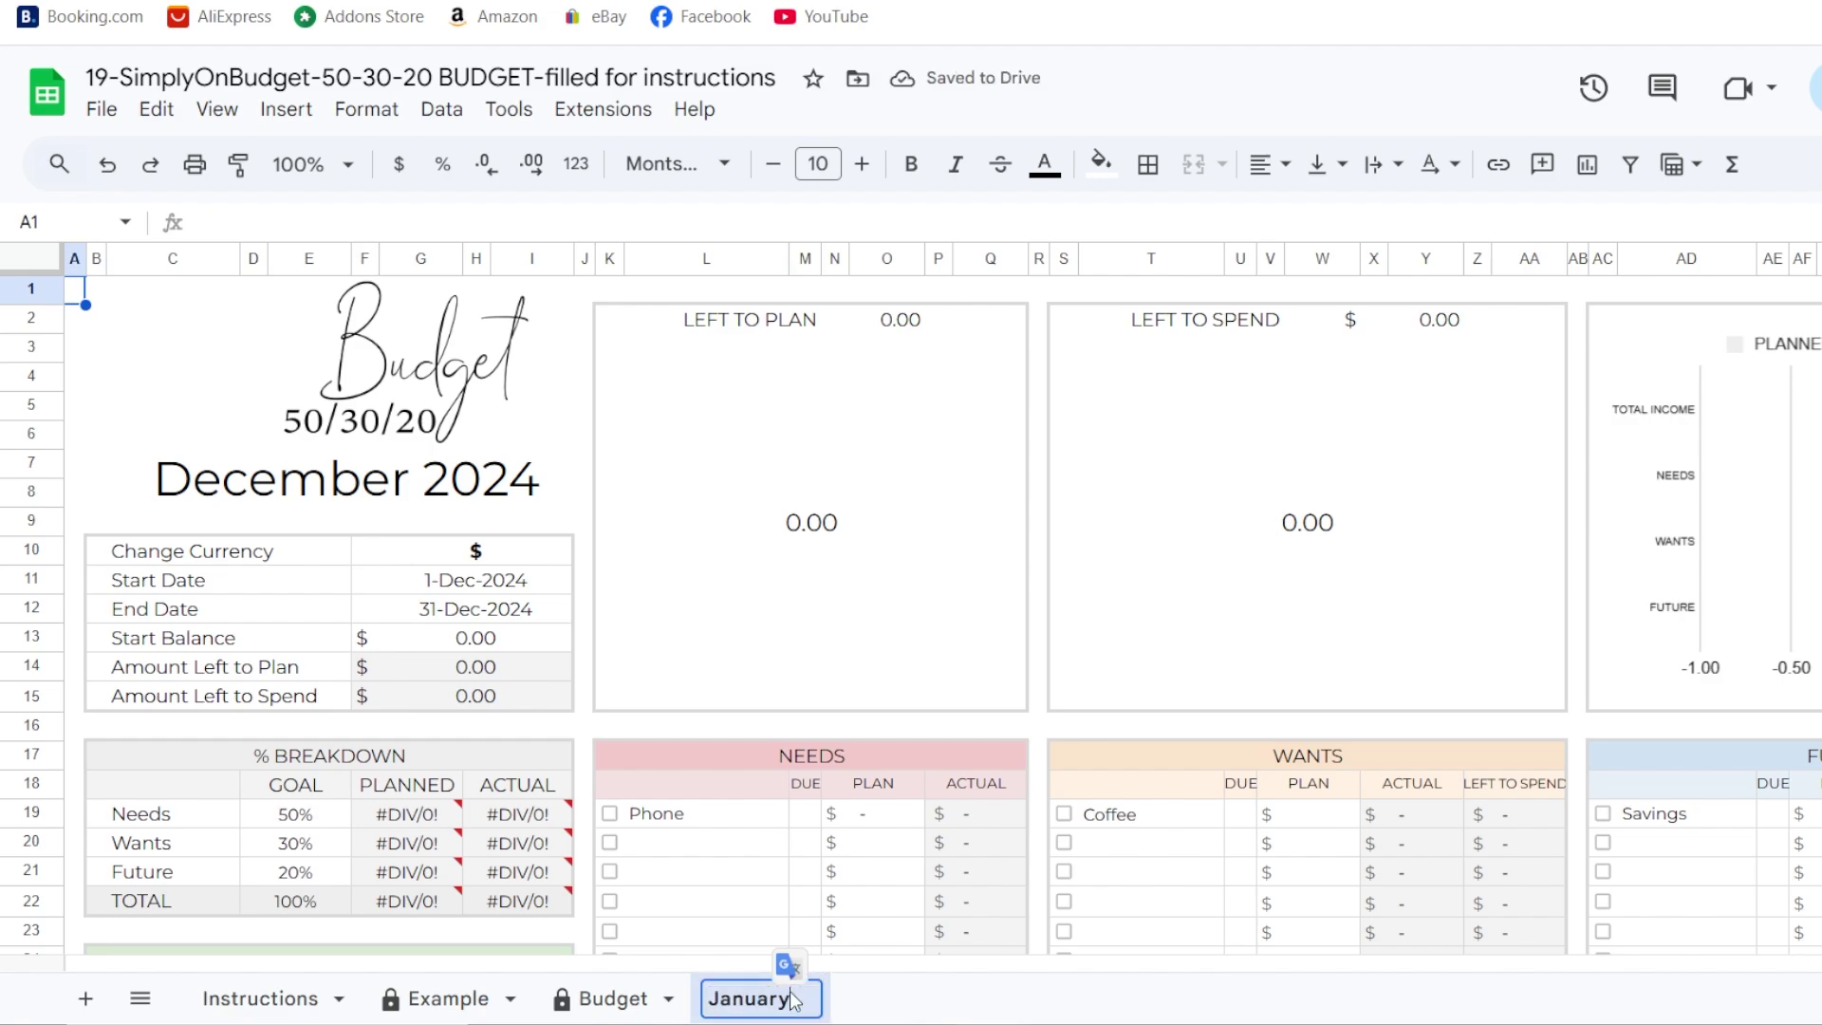
pyautogui.press('Return')
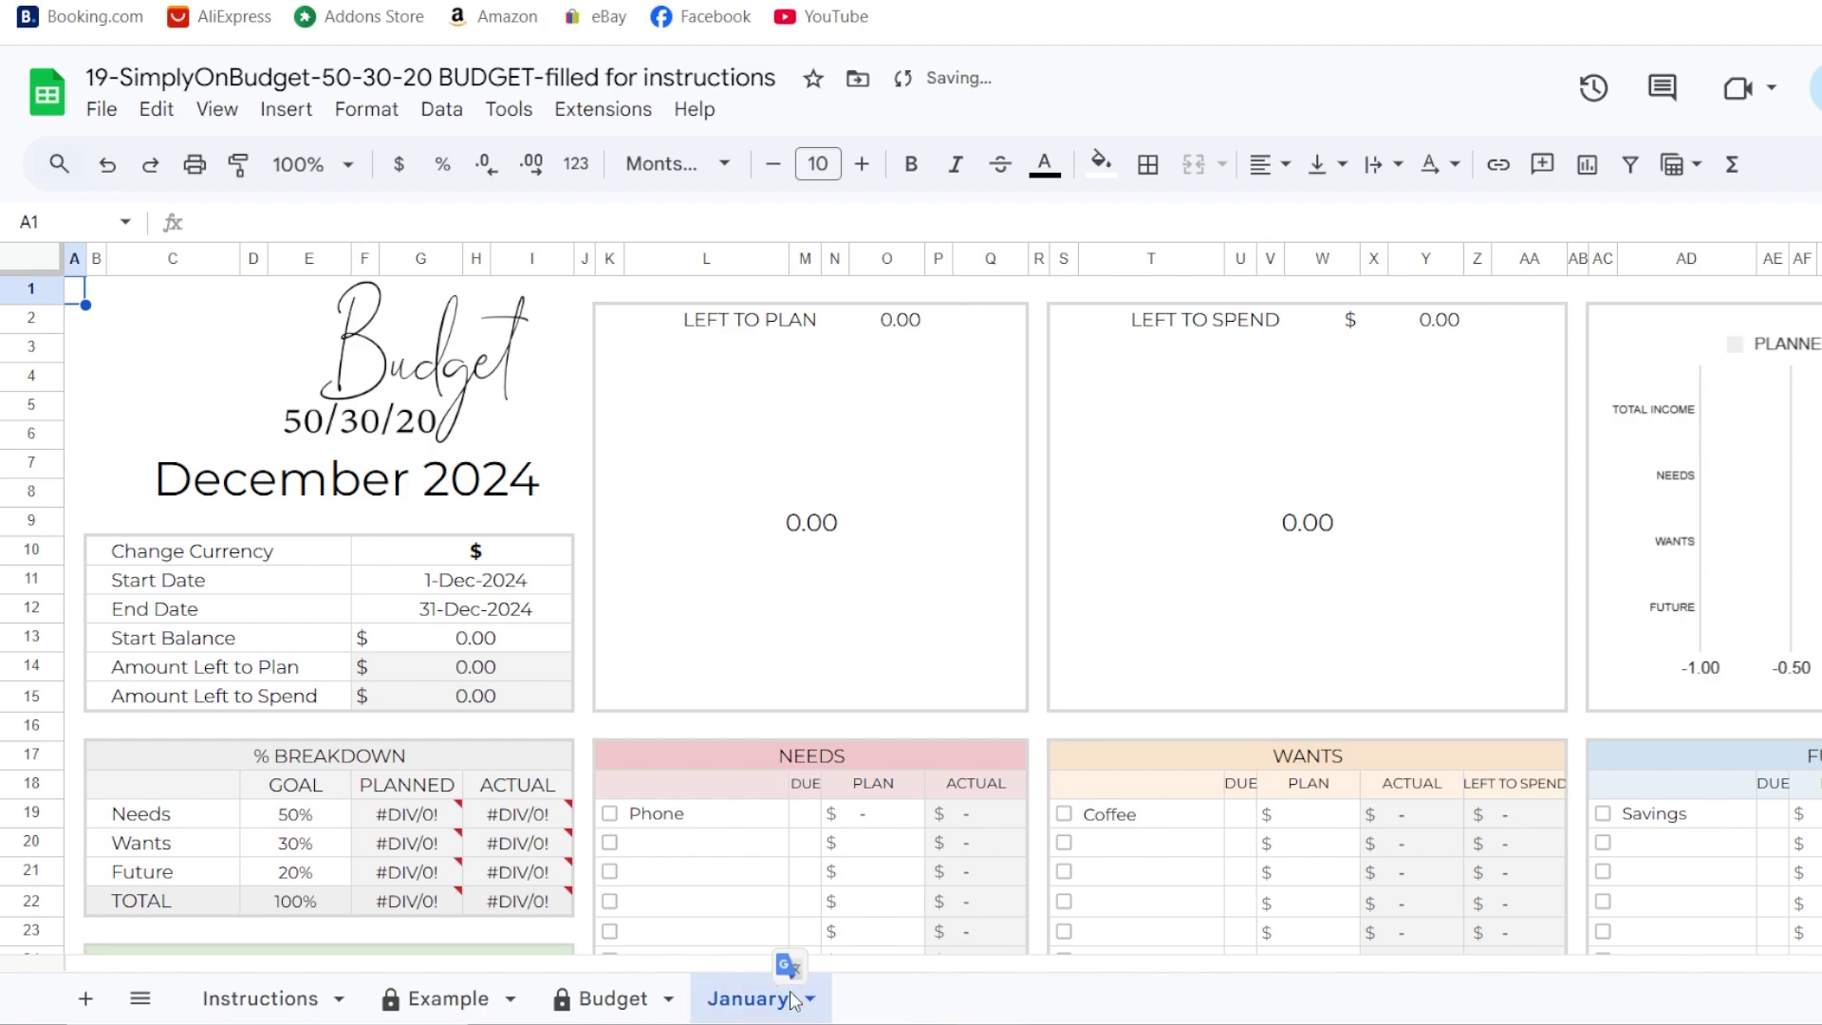
# - Copy the Needs subcategories Mortgage through Heat Average from the Example sheet into the January sheet's Needs list, starting at L19
pyautogui.scroll(-3, 834, 875)
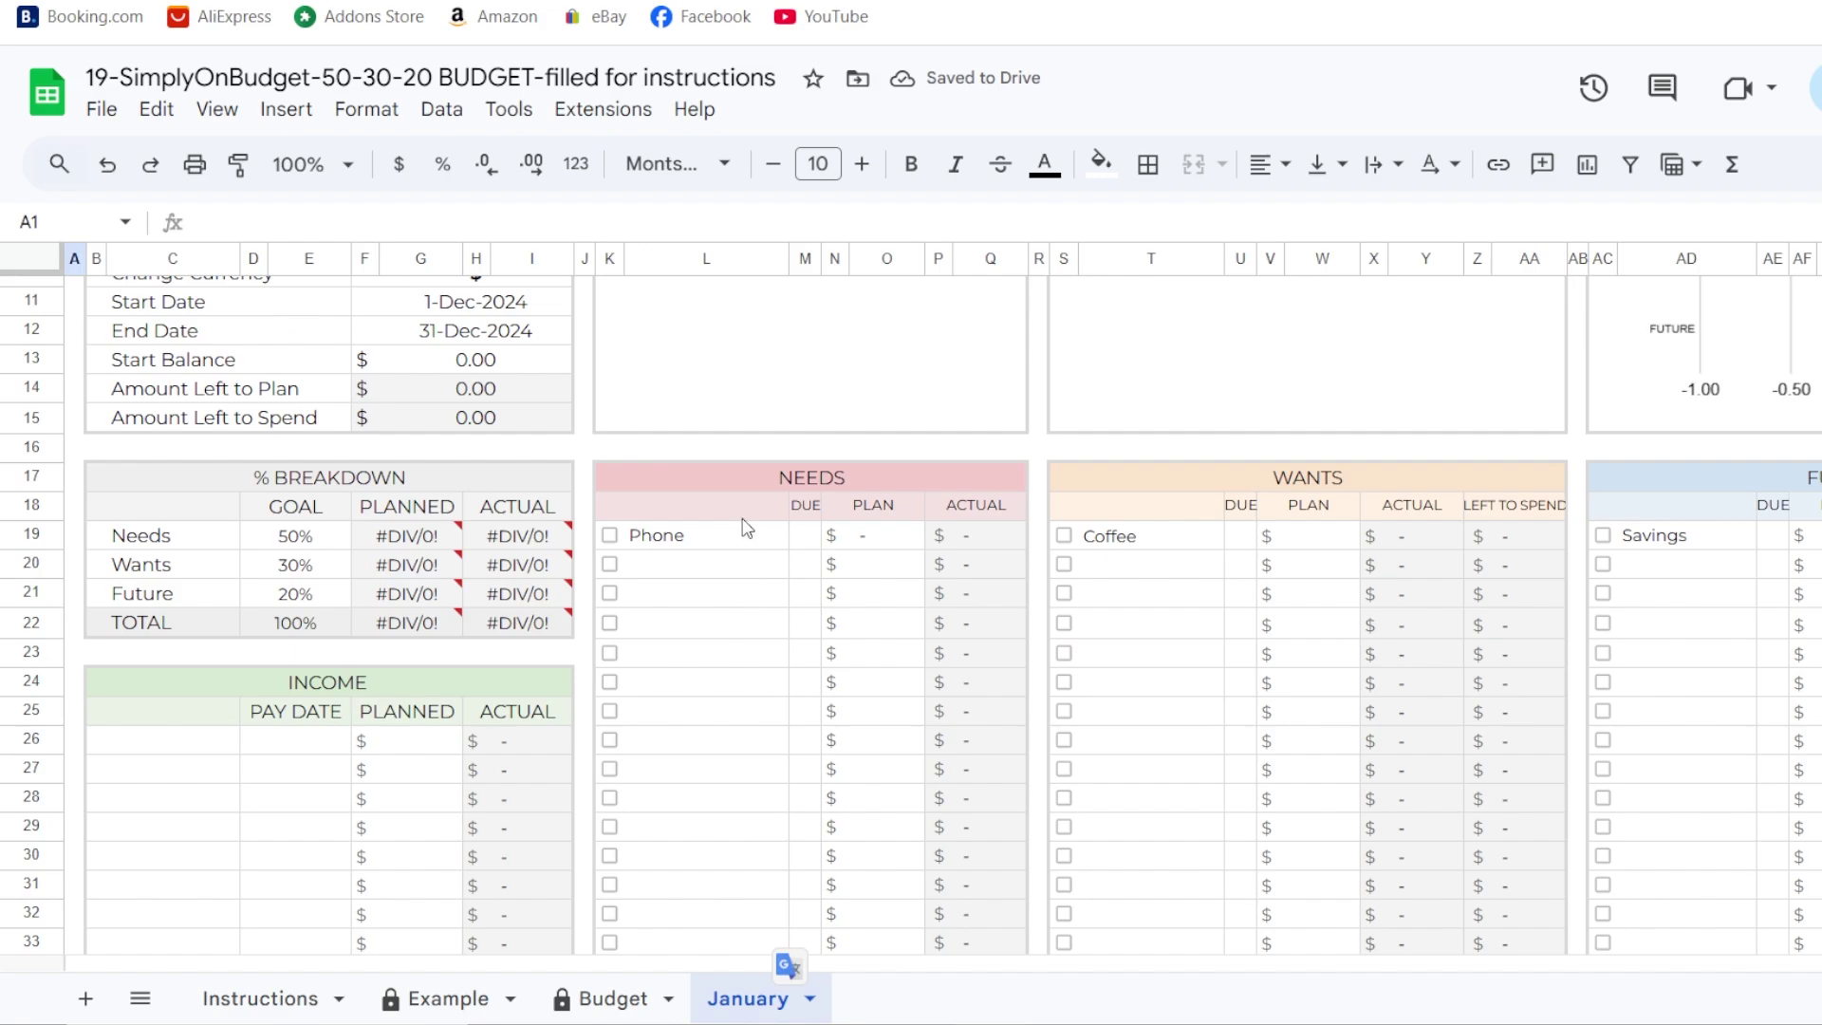
pyautogui.click(446, 998)
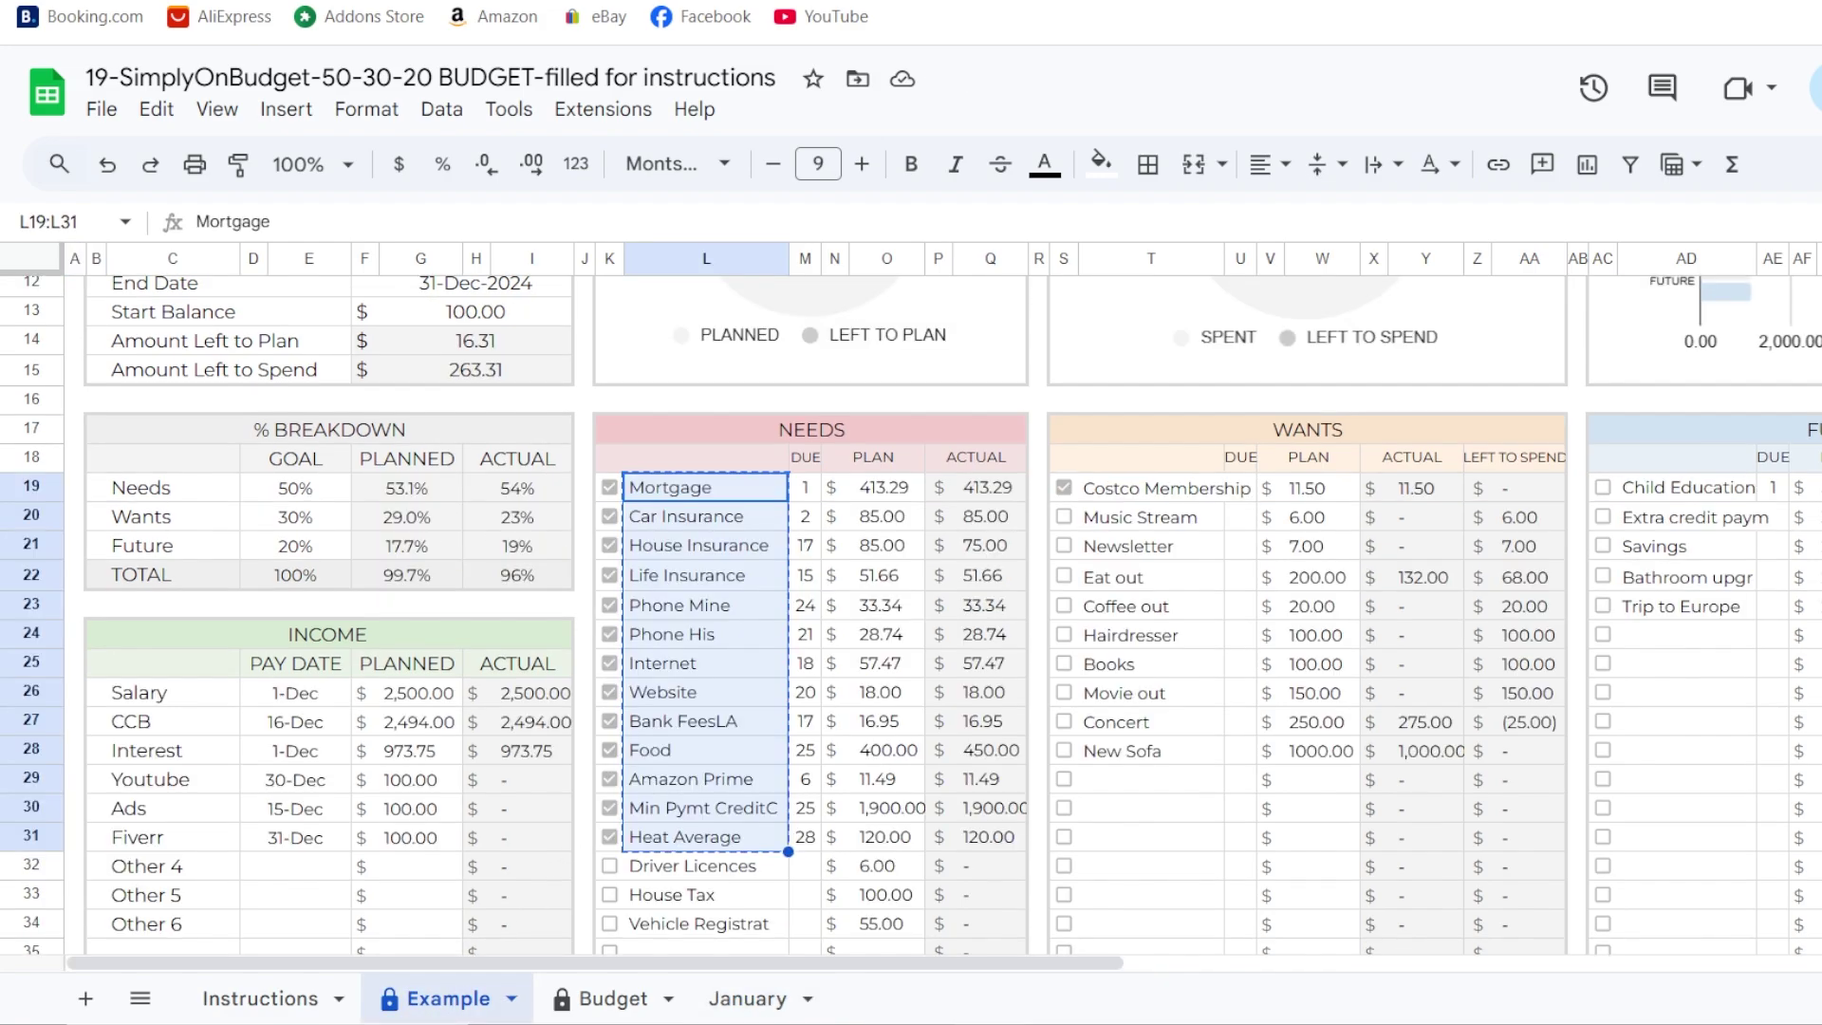
pyautogui.click(759, 998)
pyautogui.click(691, 542)
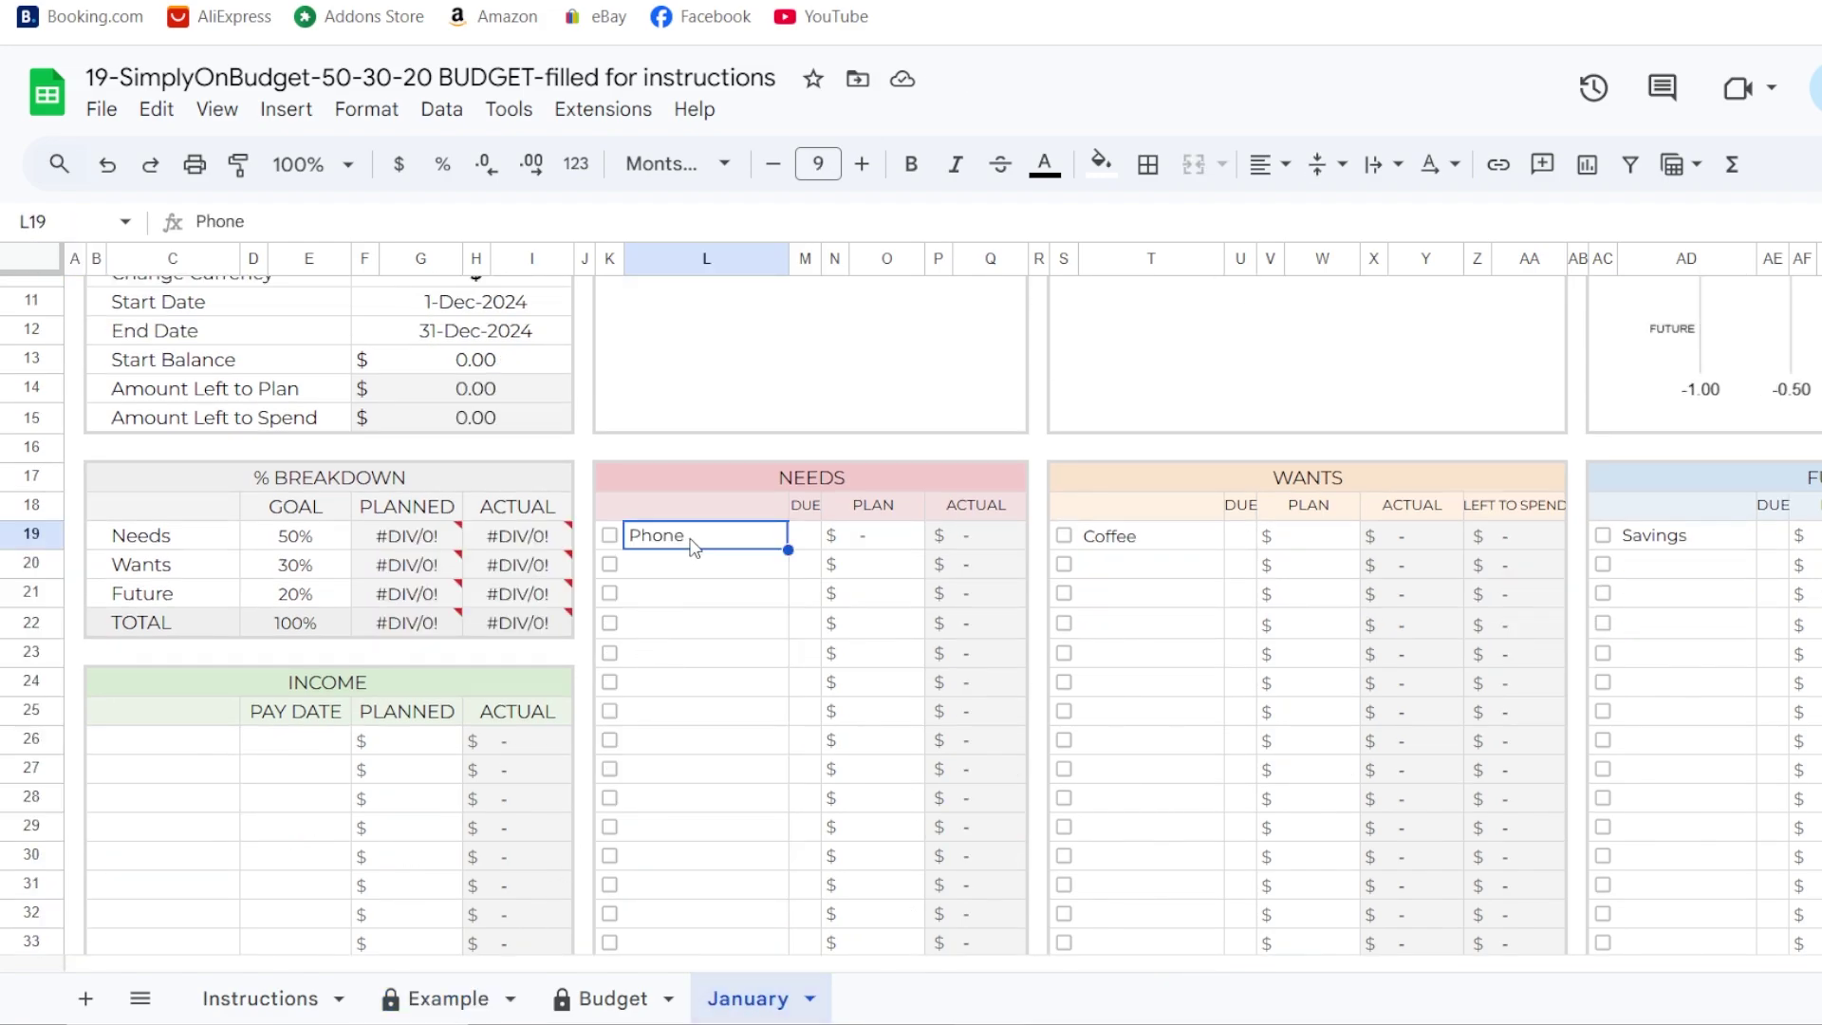
pyautogui.write('Mortgage Car Insurance House Insurance Life Insurance Phone Mine Phone His Internet Website Bank FeesLA Food Amazon Prime Min Pymt CreditC Heat Average')
pyautogui.click(712, 892)
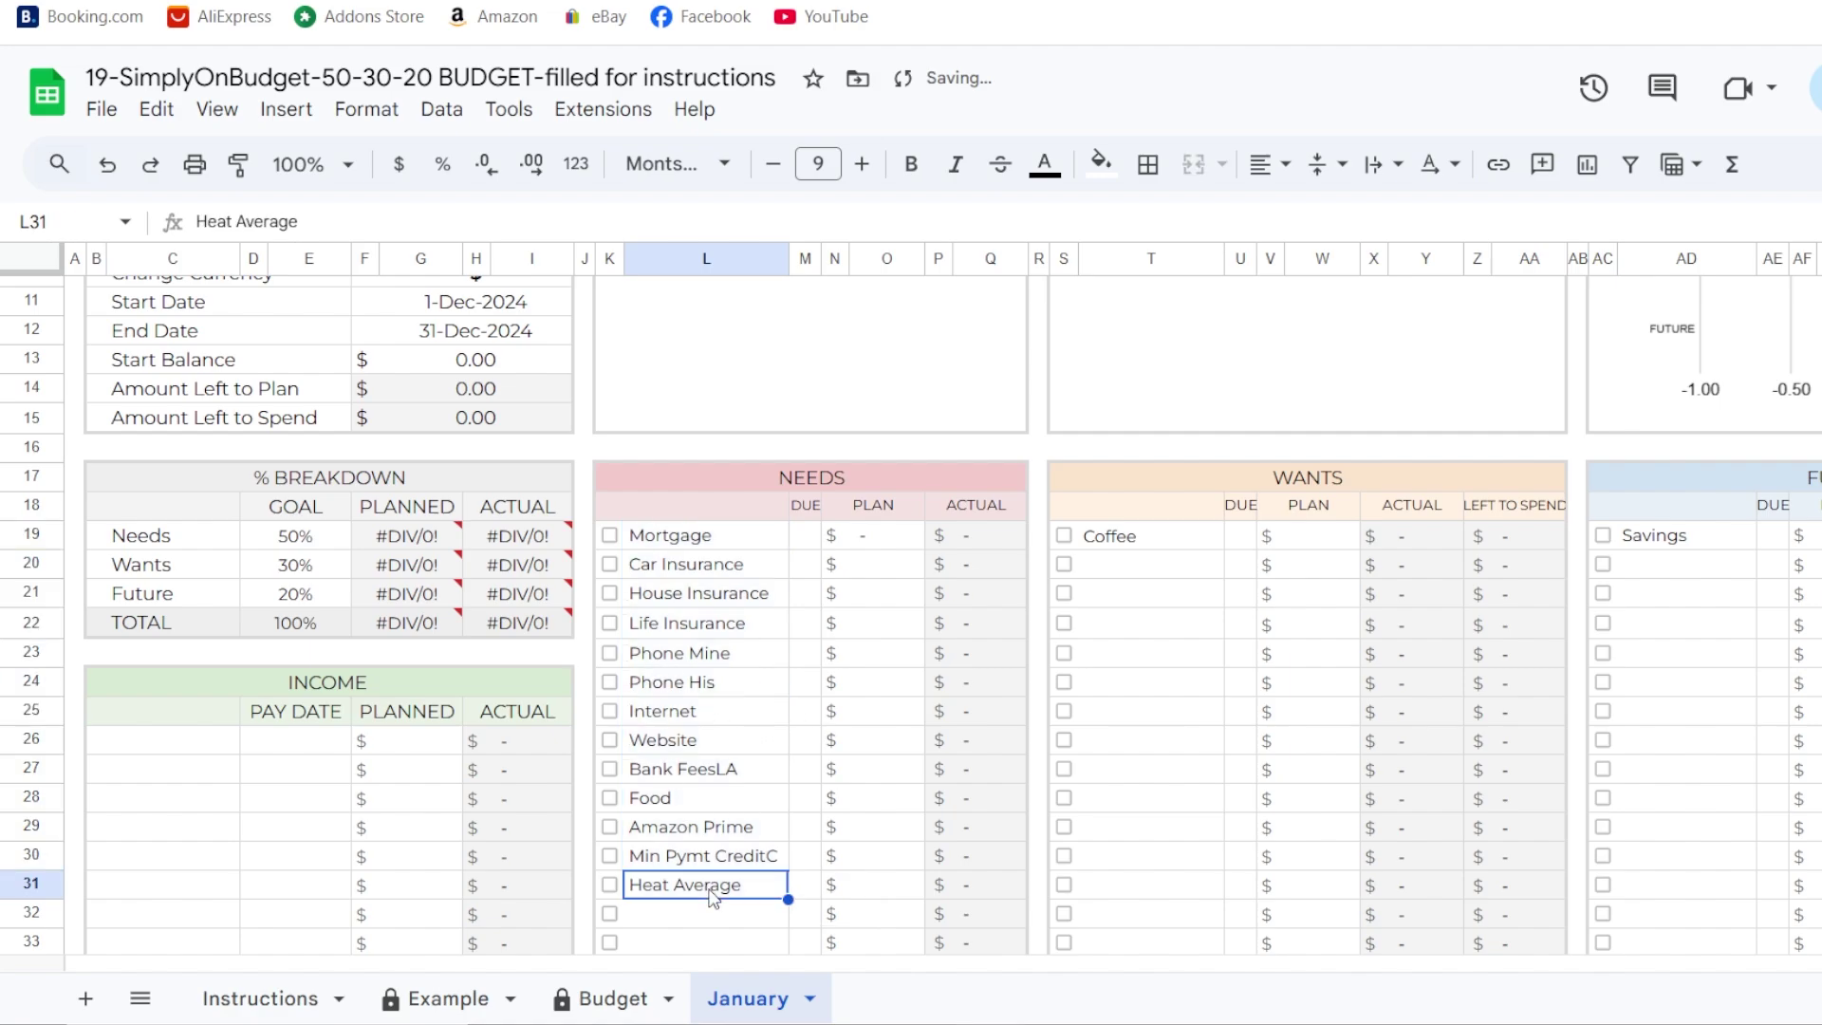
# - Check the subcategory options offered for the Needs entry in row 66 of the January sheet's transactions table
pyautogui.scroll(-3, 724, 804)
pyautogui.scroll(-12, 725, 816)
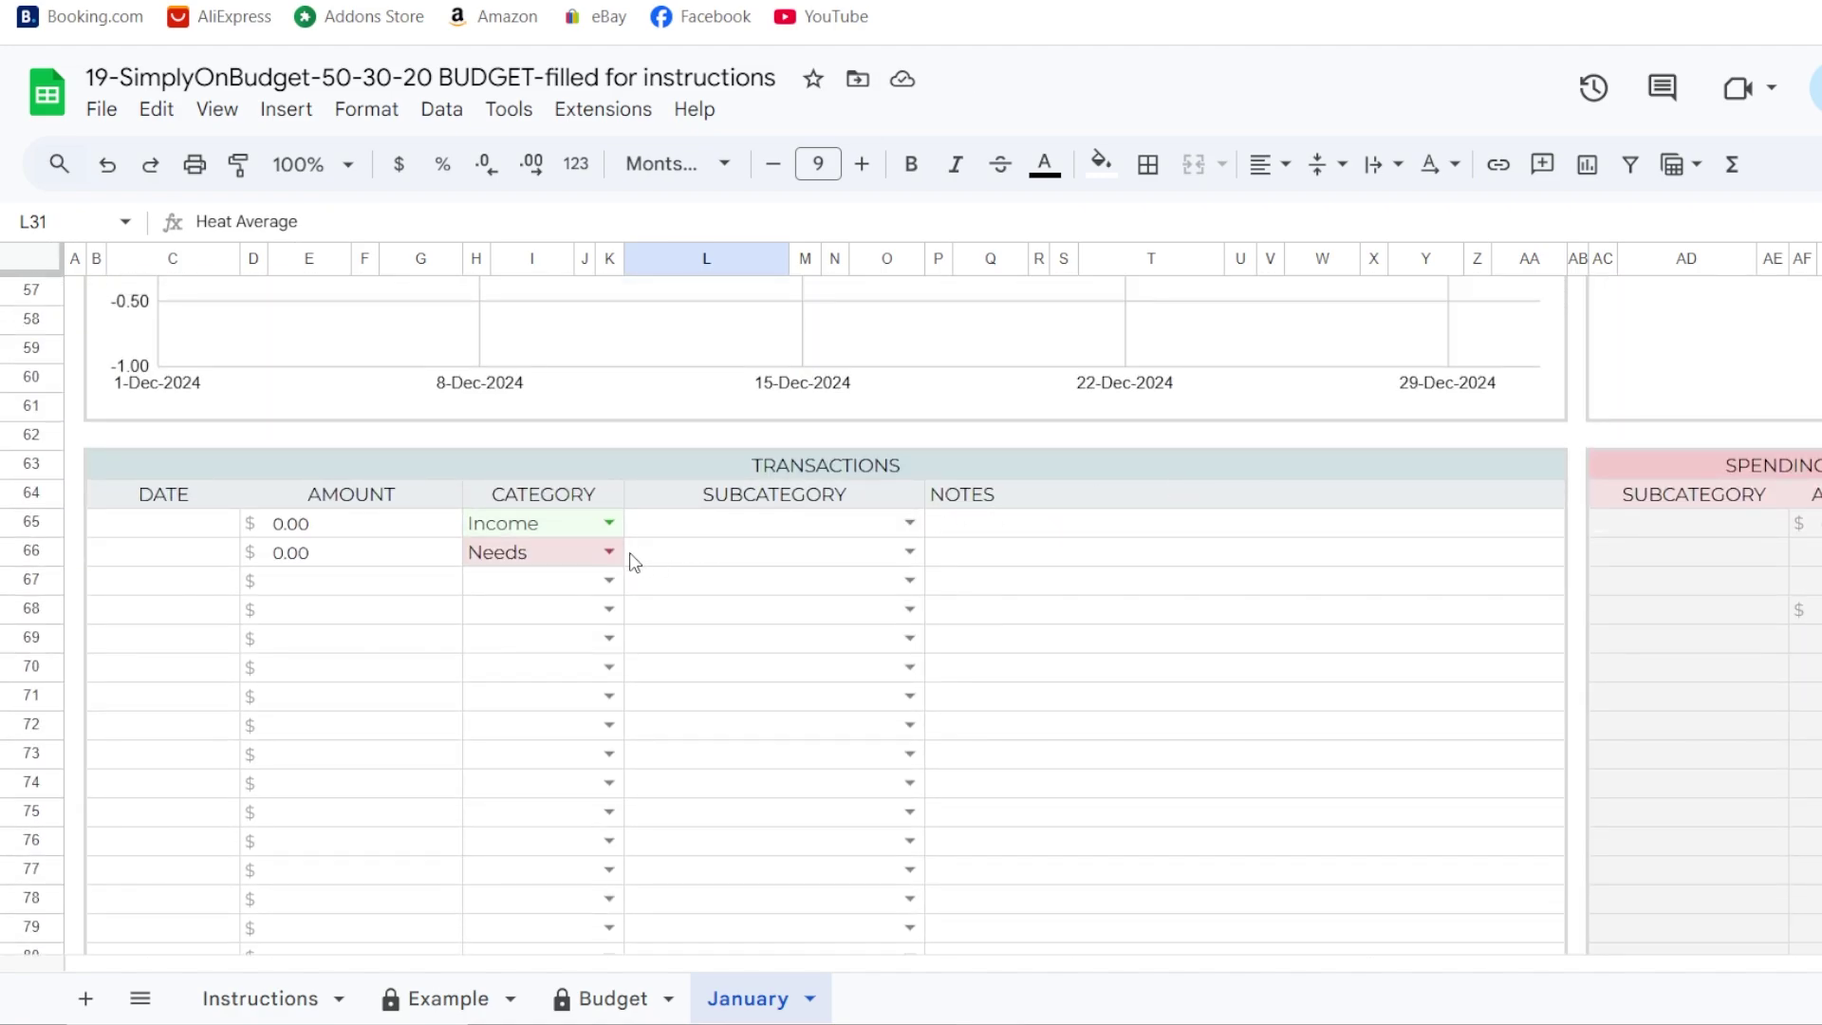
pyautogui.click(909, 551)
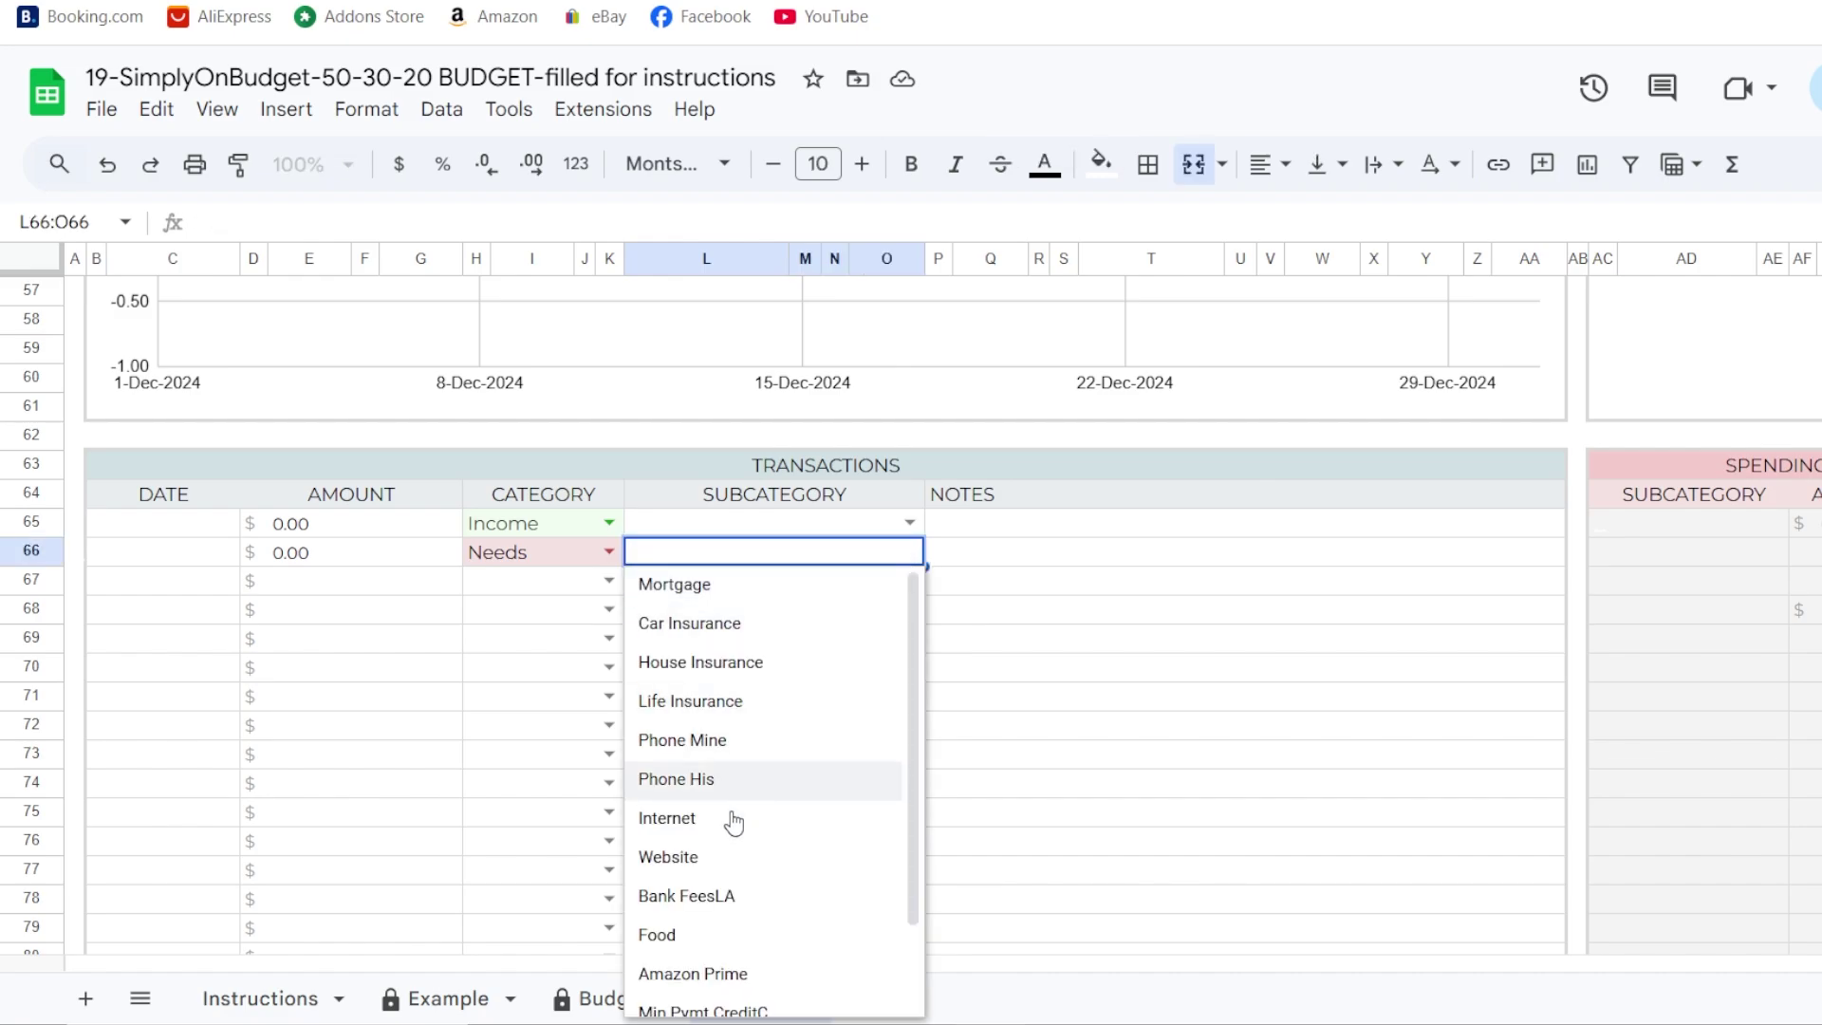
pyautogui.scroll(-1, 750, 806)
pyautogui.click(598, 638)
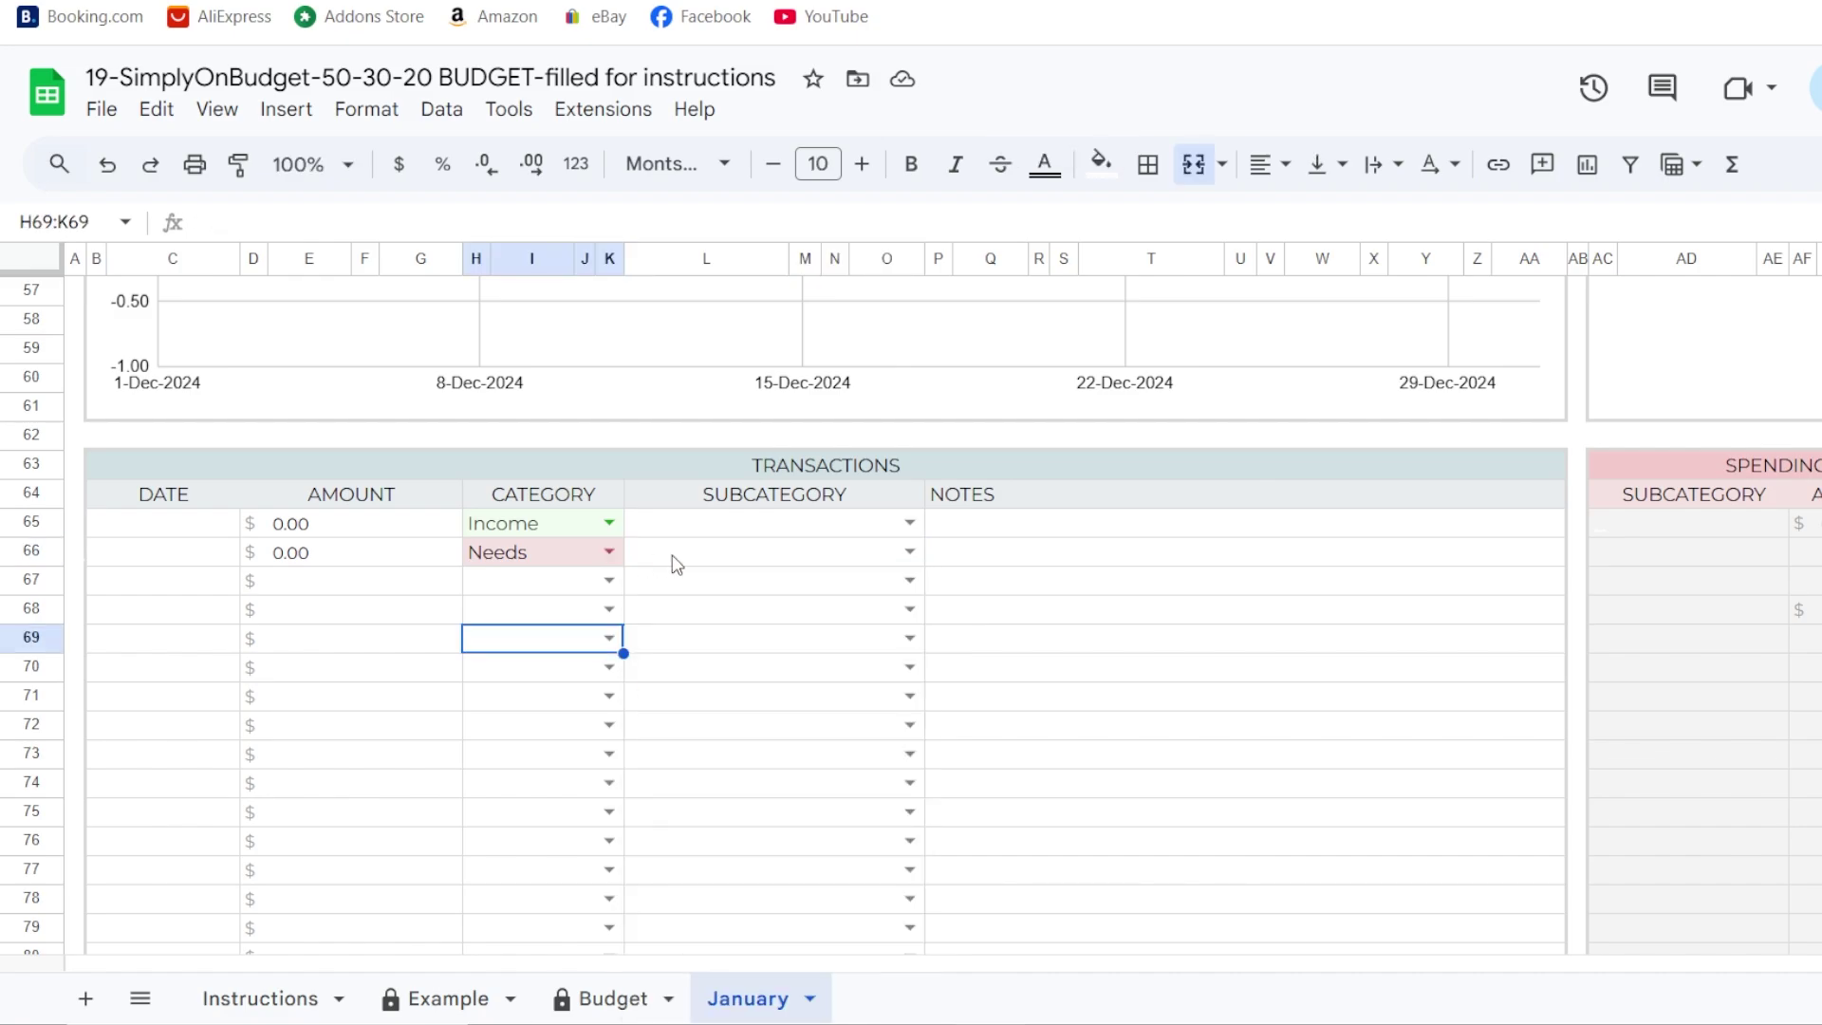
pyautogui.click(909, 551)
pyautogui.scroll(-1, 828, 796)
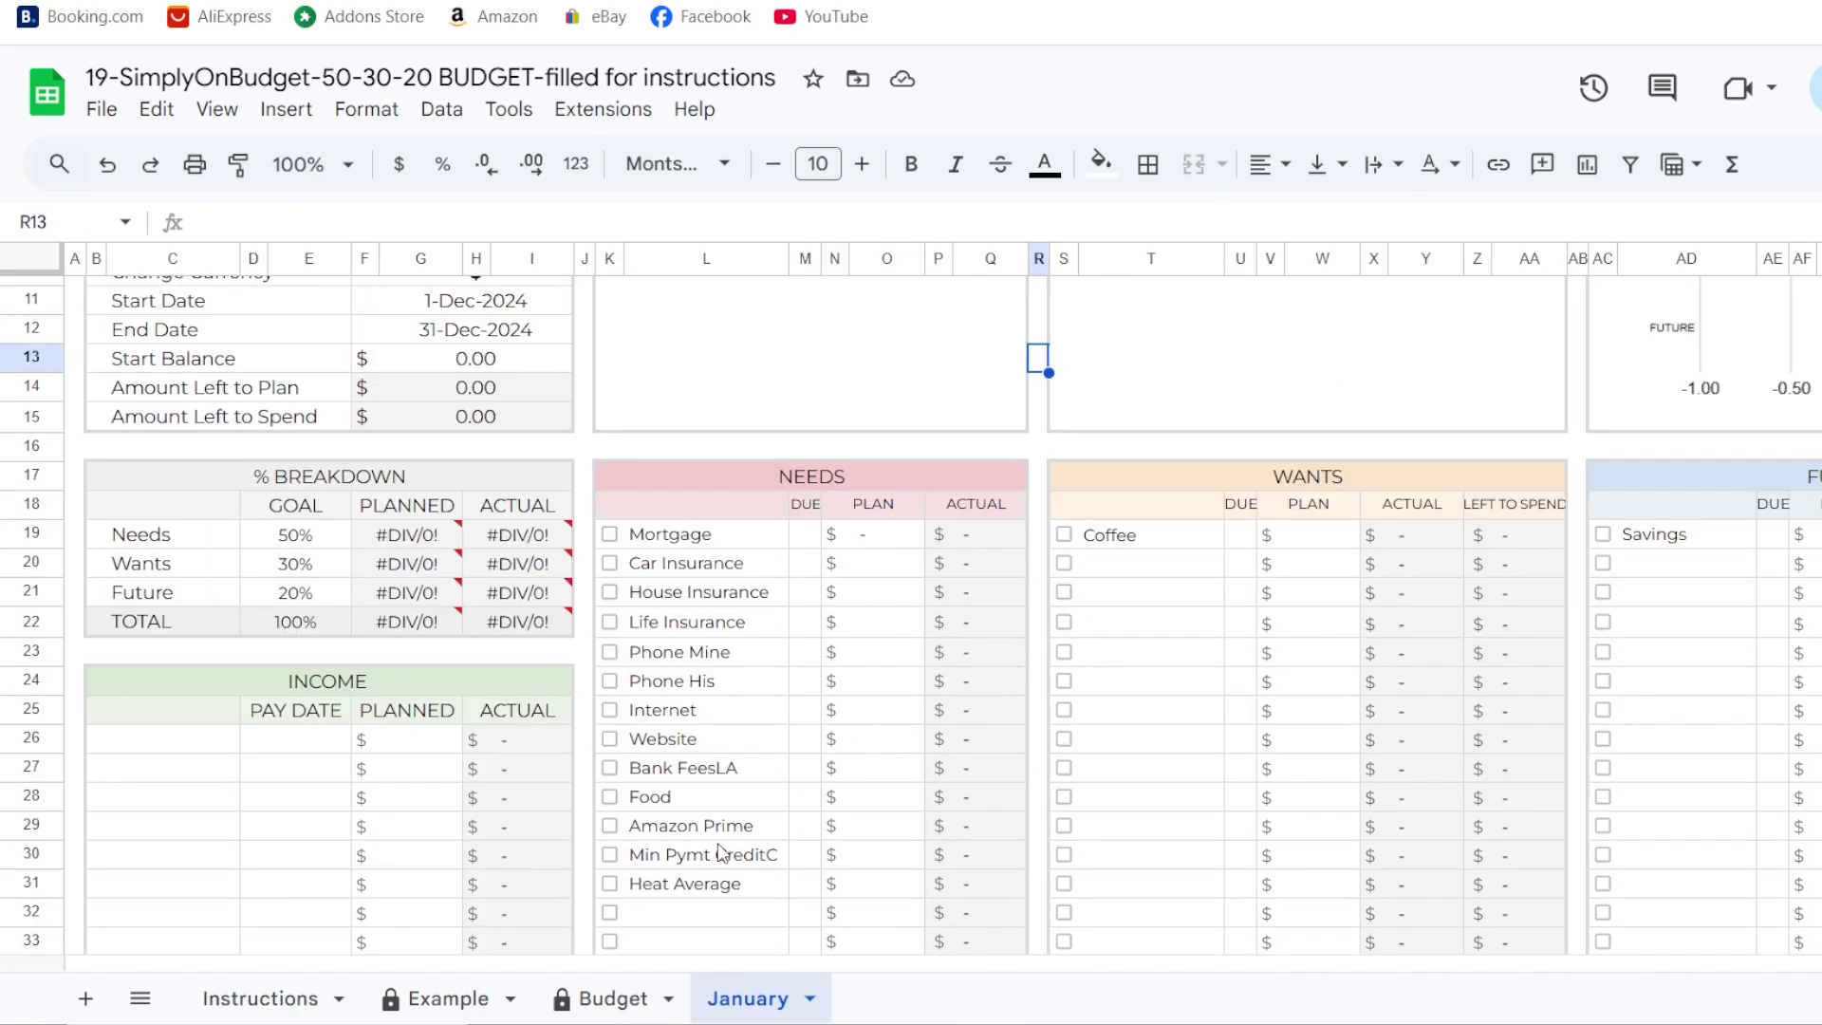
# - Add Education as a new subcategory in L32, below Heat Average in the Needs list
pyautogui.scroll(-2, 721, 851)
pyautogui.click(709, 773)
pyautogui.write('E')
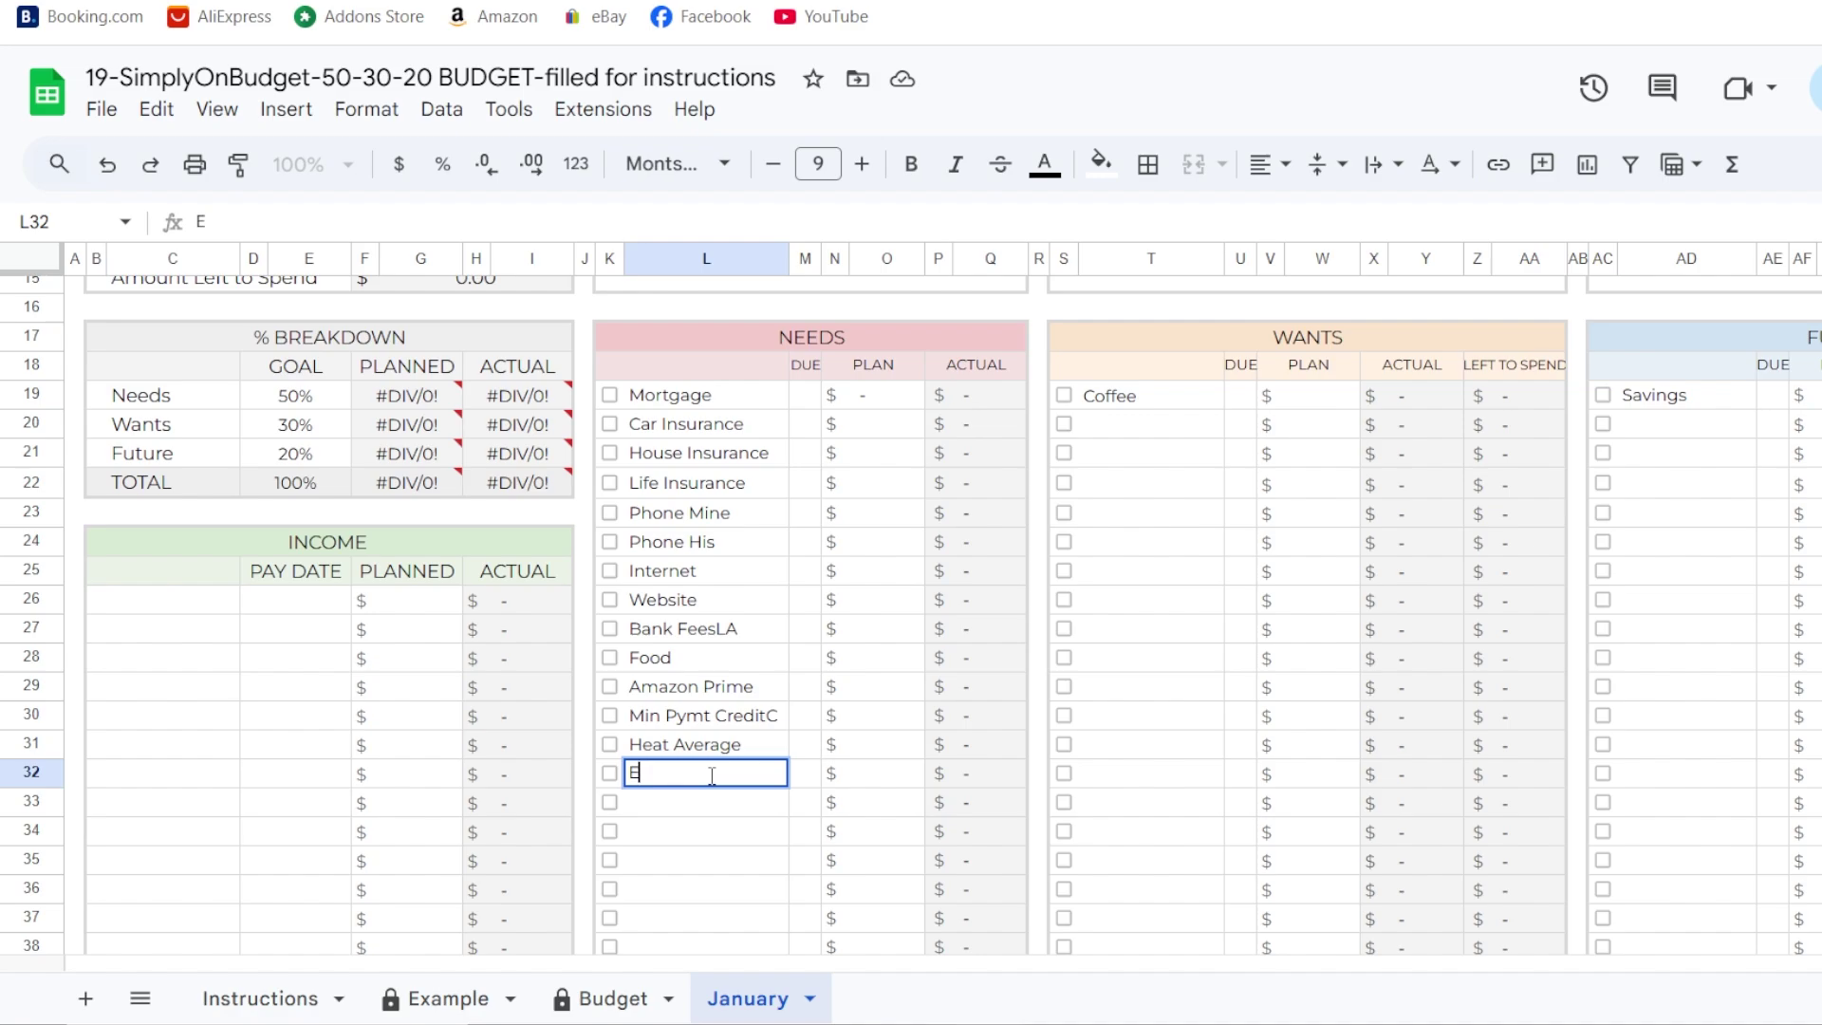
pyautogui.write('ducation')
pyautogui.press('Return')
# - Check the transactions table's subcategory options for the Needs entry in row 66 and the Income entry in row 65
pyautogui.scroll(-10, 759, 787)
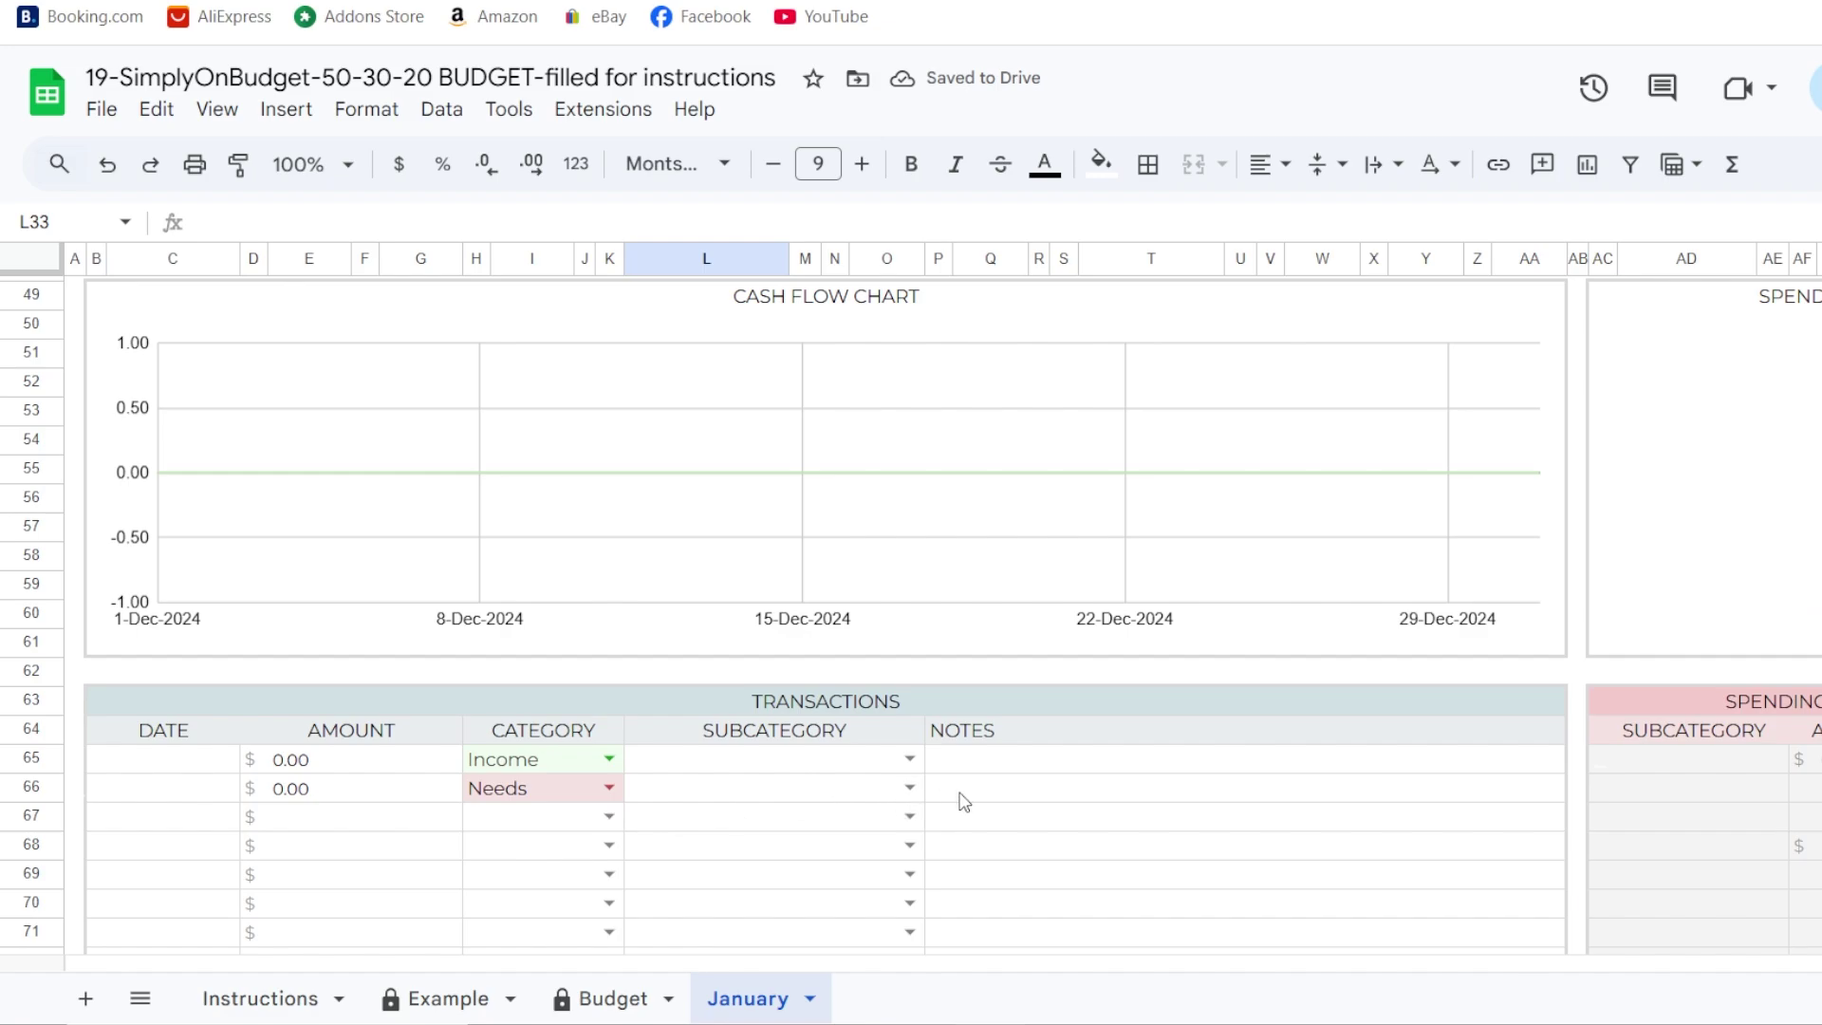
pyautogui.click(909, 788)
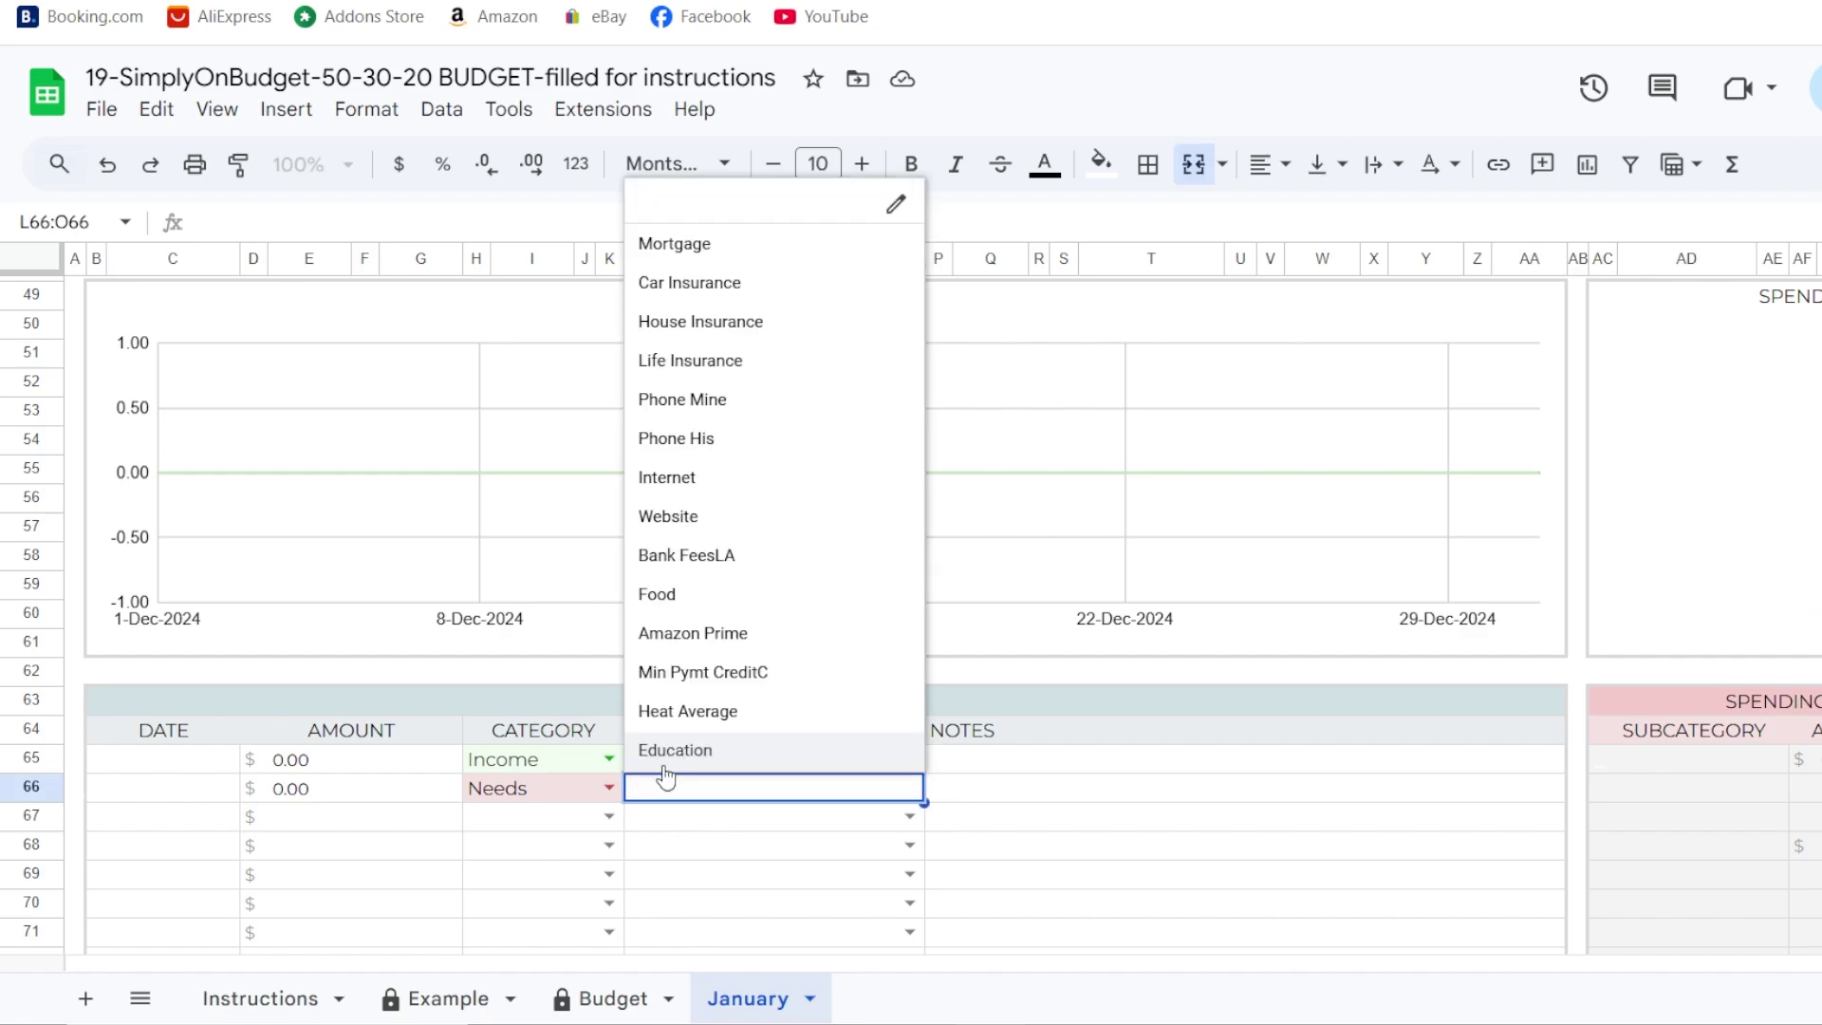
pyautogui.click(663, 845)
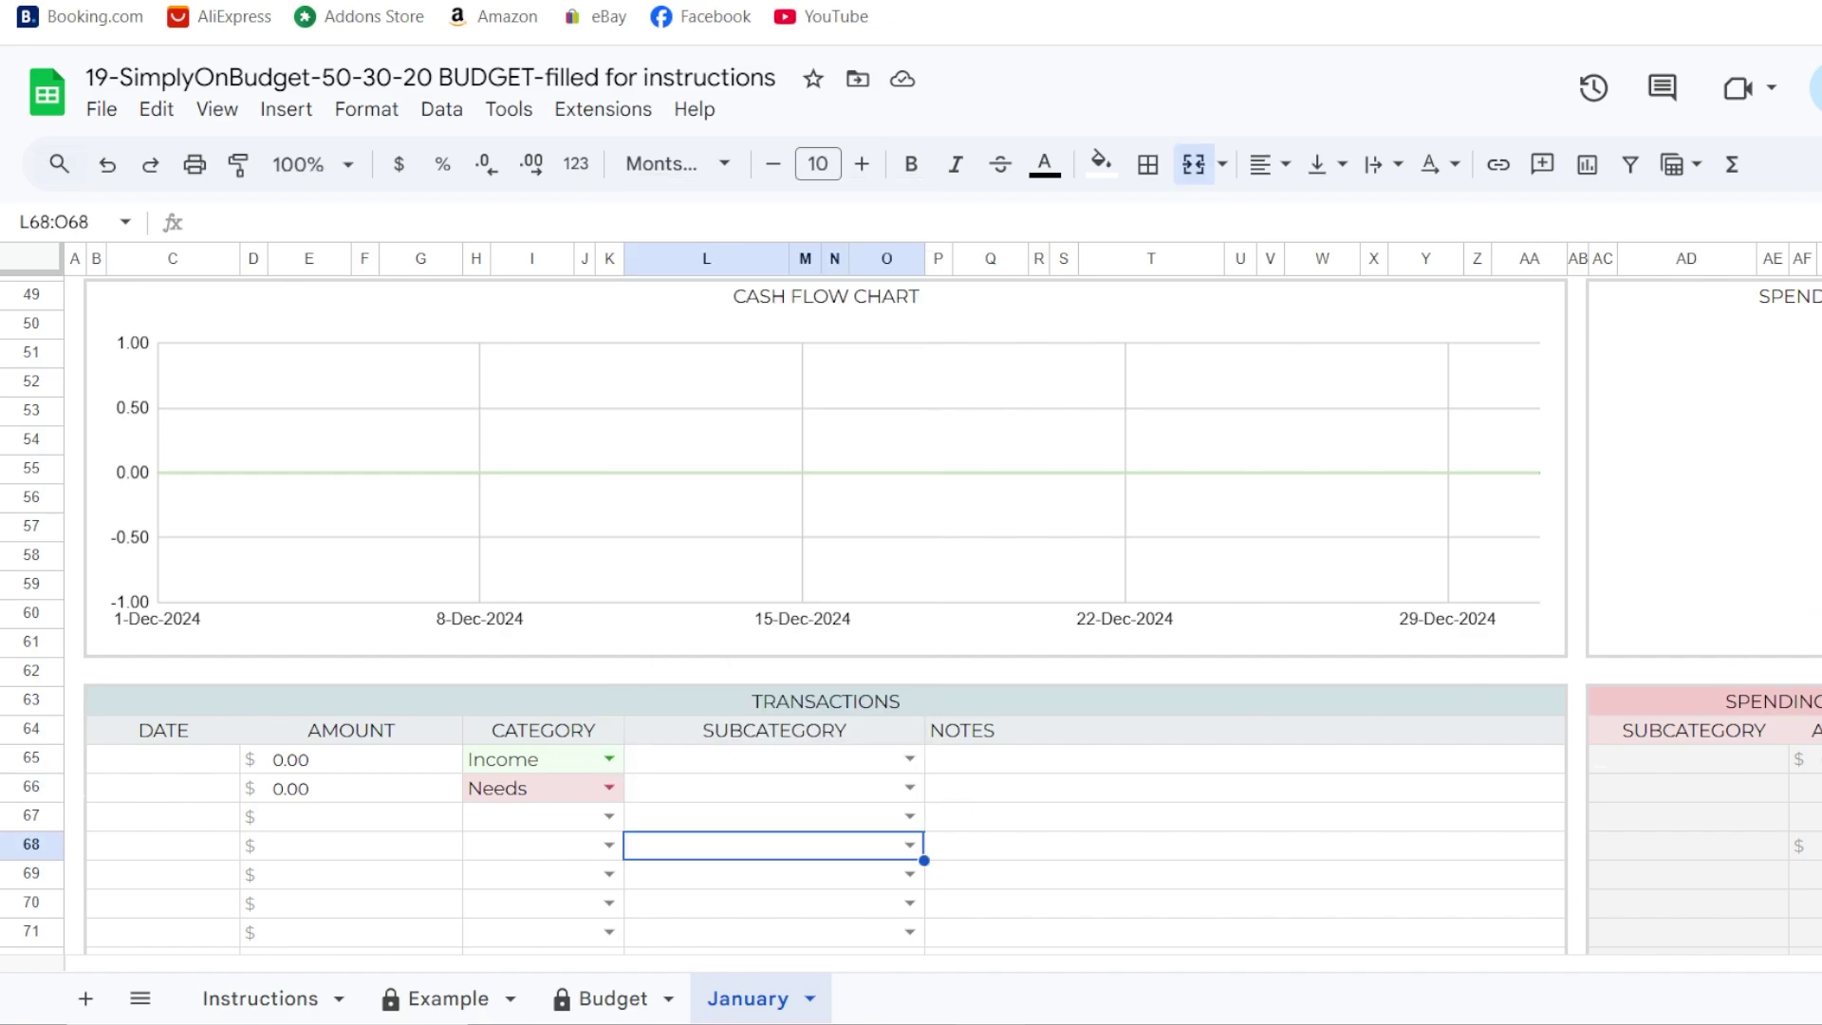
pyautogui.scroll(10, 325, 598)
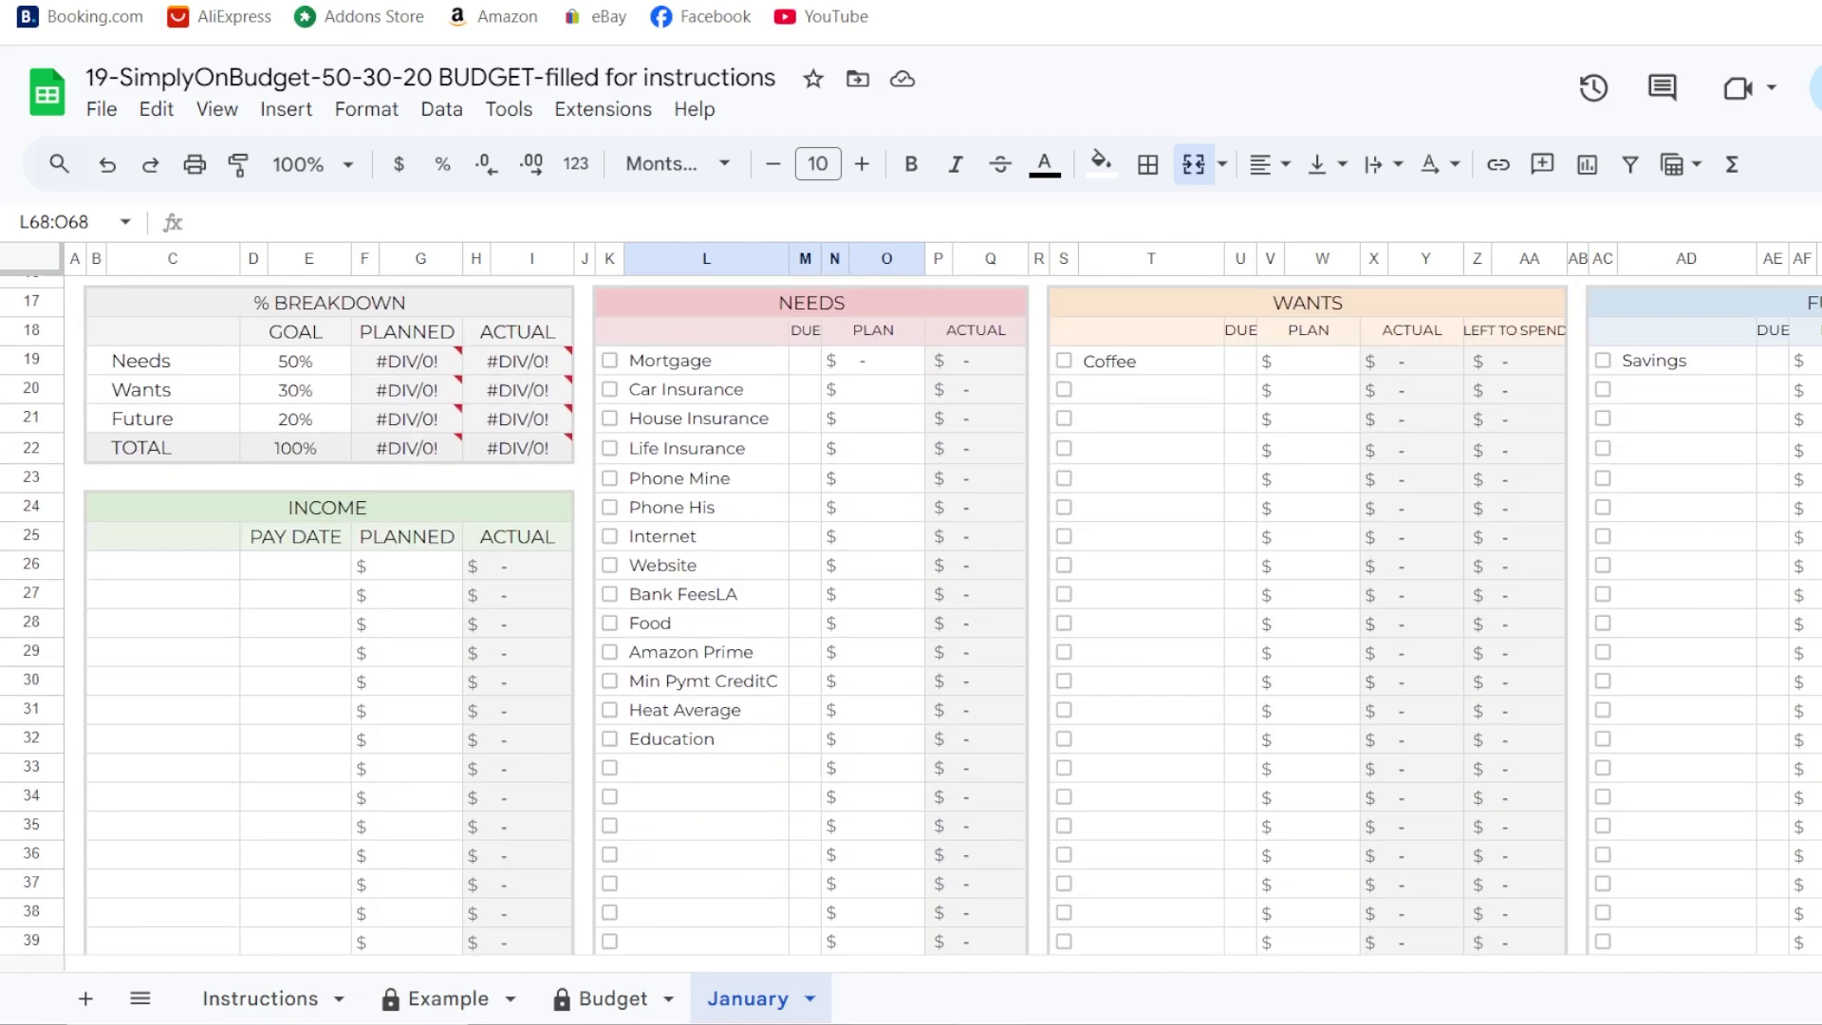
pyautogui.click(142, 574)
pyautogui.scroll(-12, 142, 578)
pyautogui.click(909, 585)
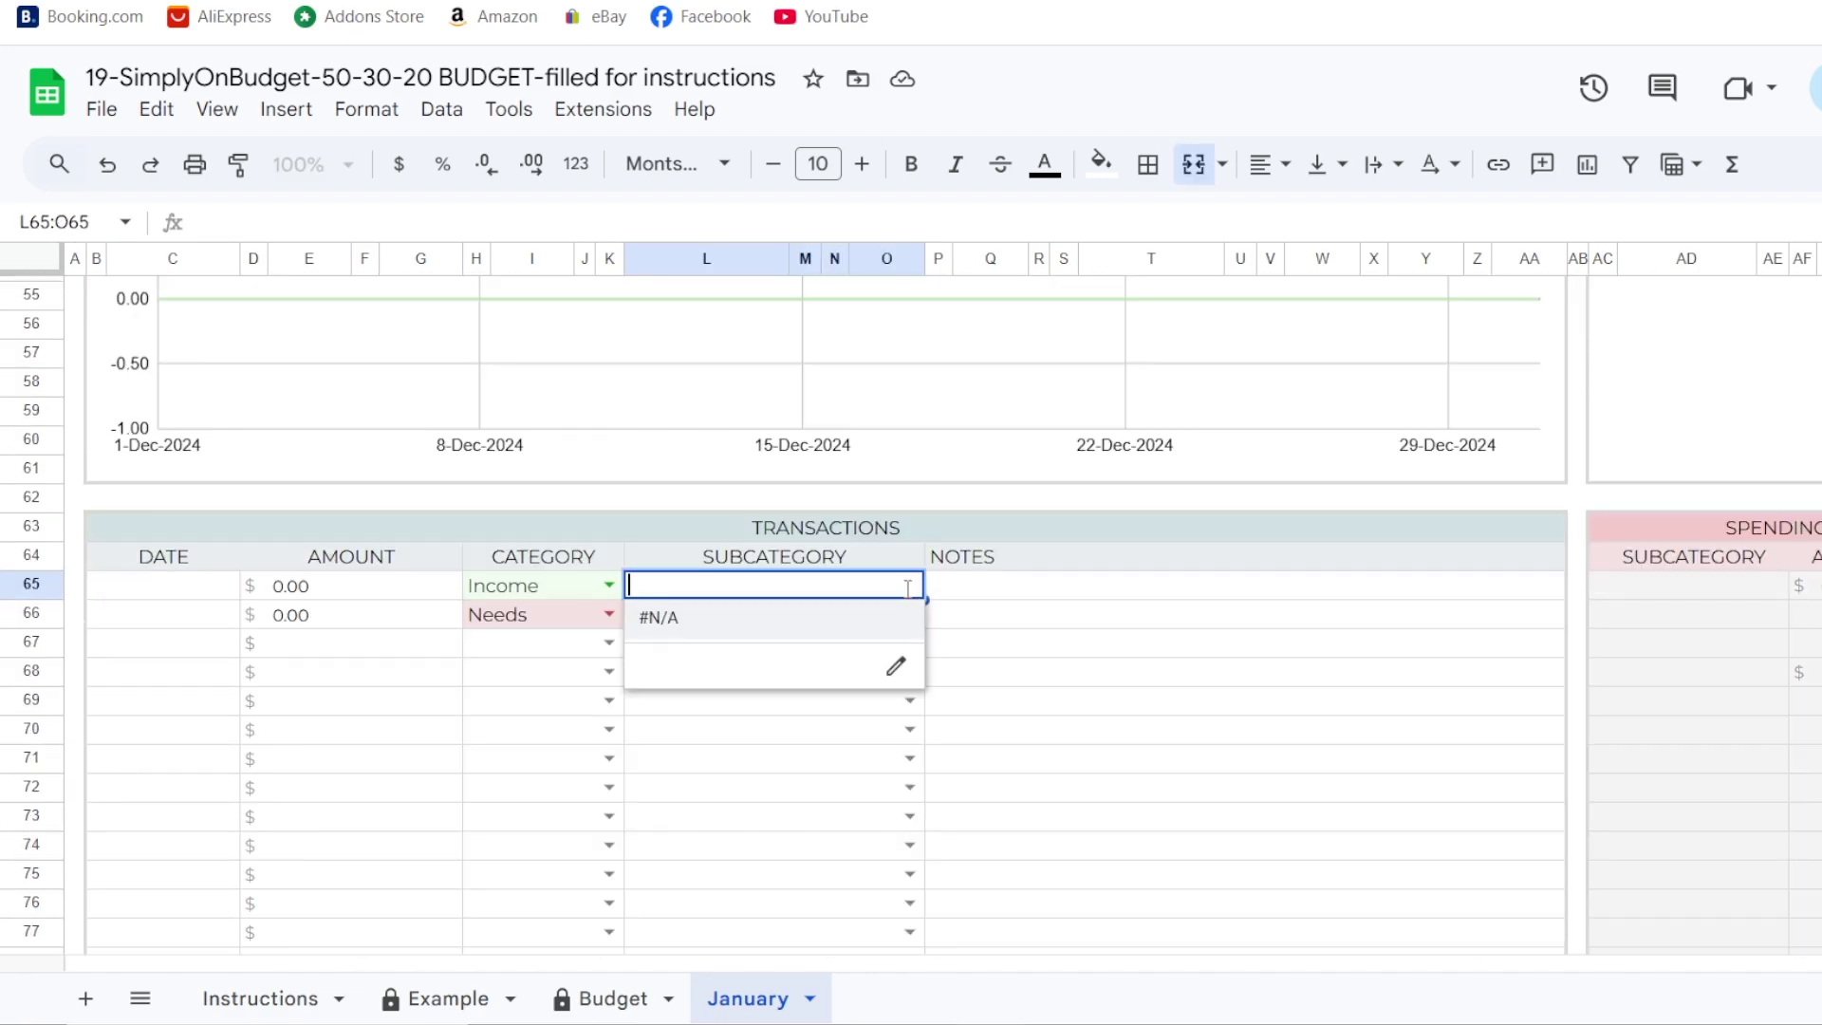
pyautogui.click(1011, 582)
pyautogui.scroll(13, 825, 617)
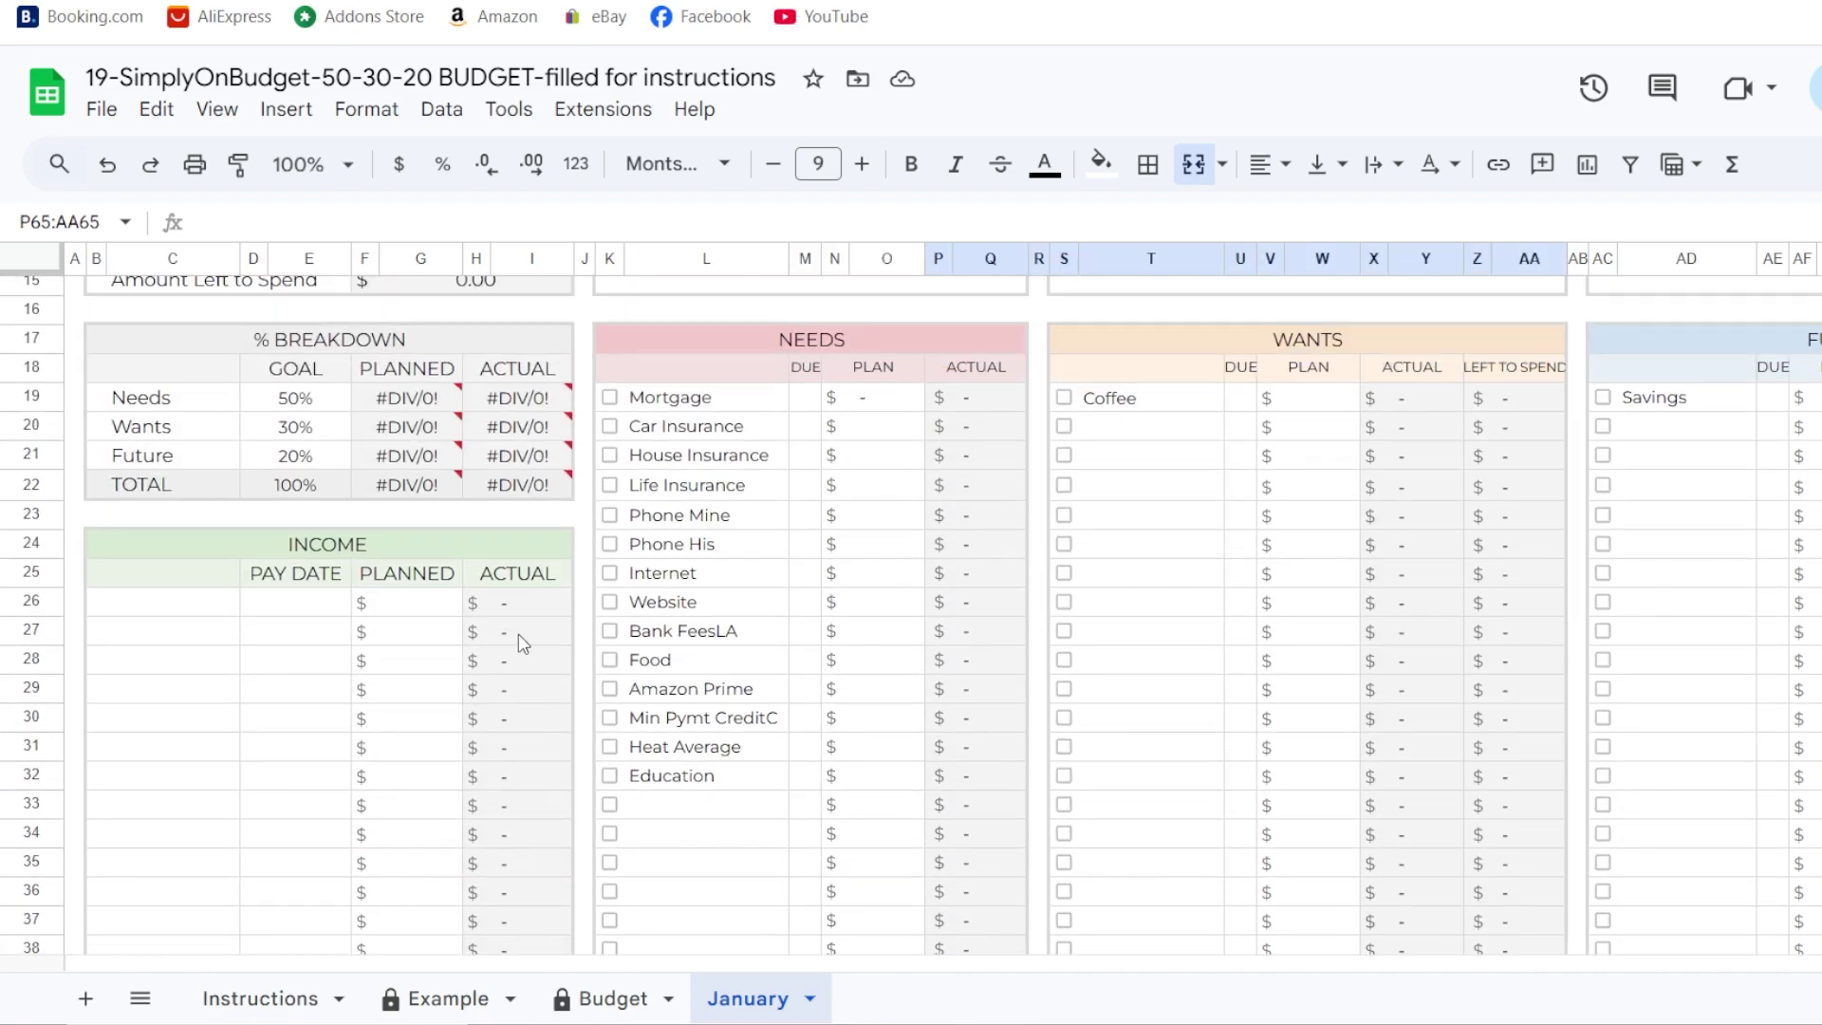
# - Fill the Income table with Salary, pay date 1-May, planned 3,500.00, and Youtube, pay date 15-May, planned 500.00
pyautogui.click(190, 600)
pyautogui.write('Salary')
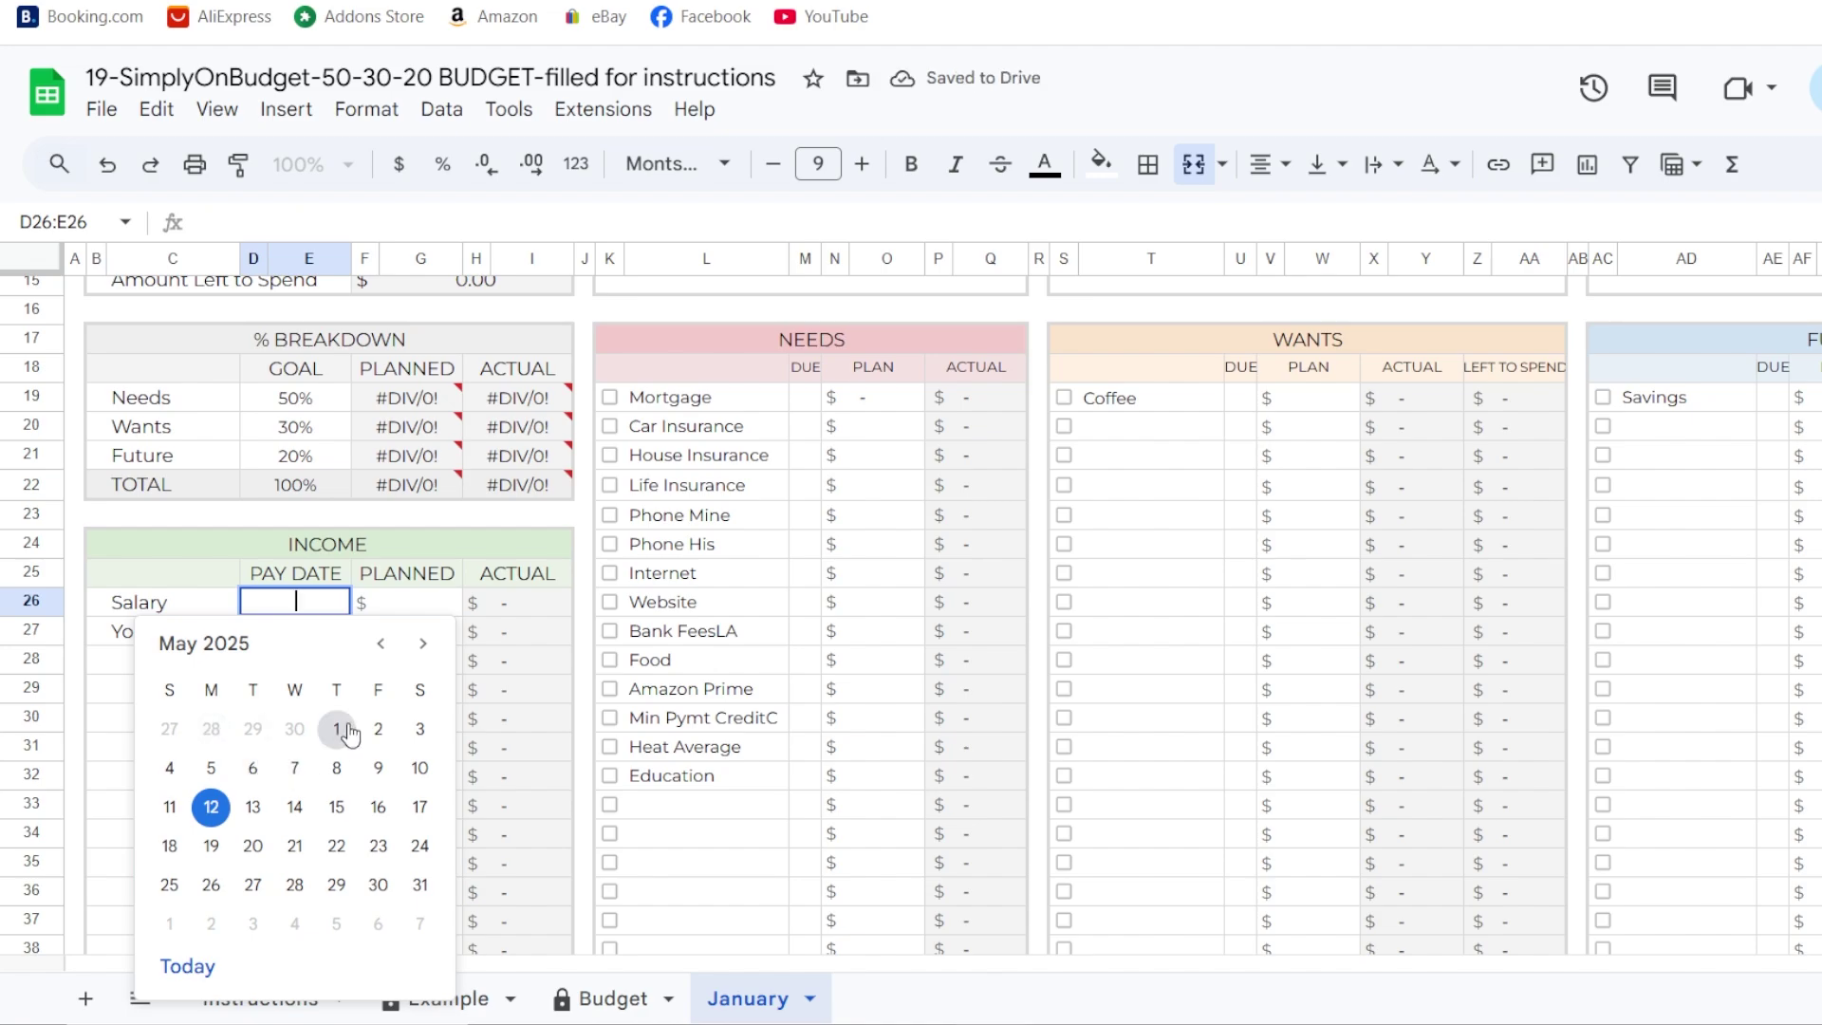
pyautogui.click(340, 729)
pyautogui.click(417, 607)
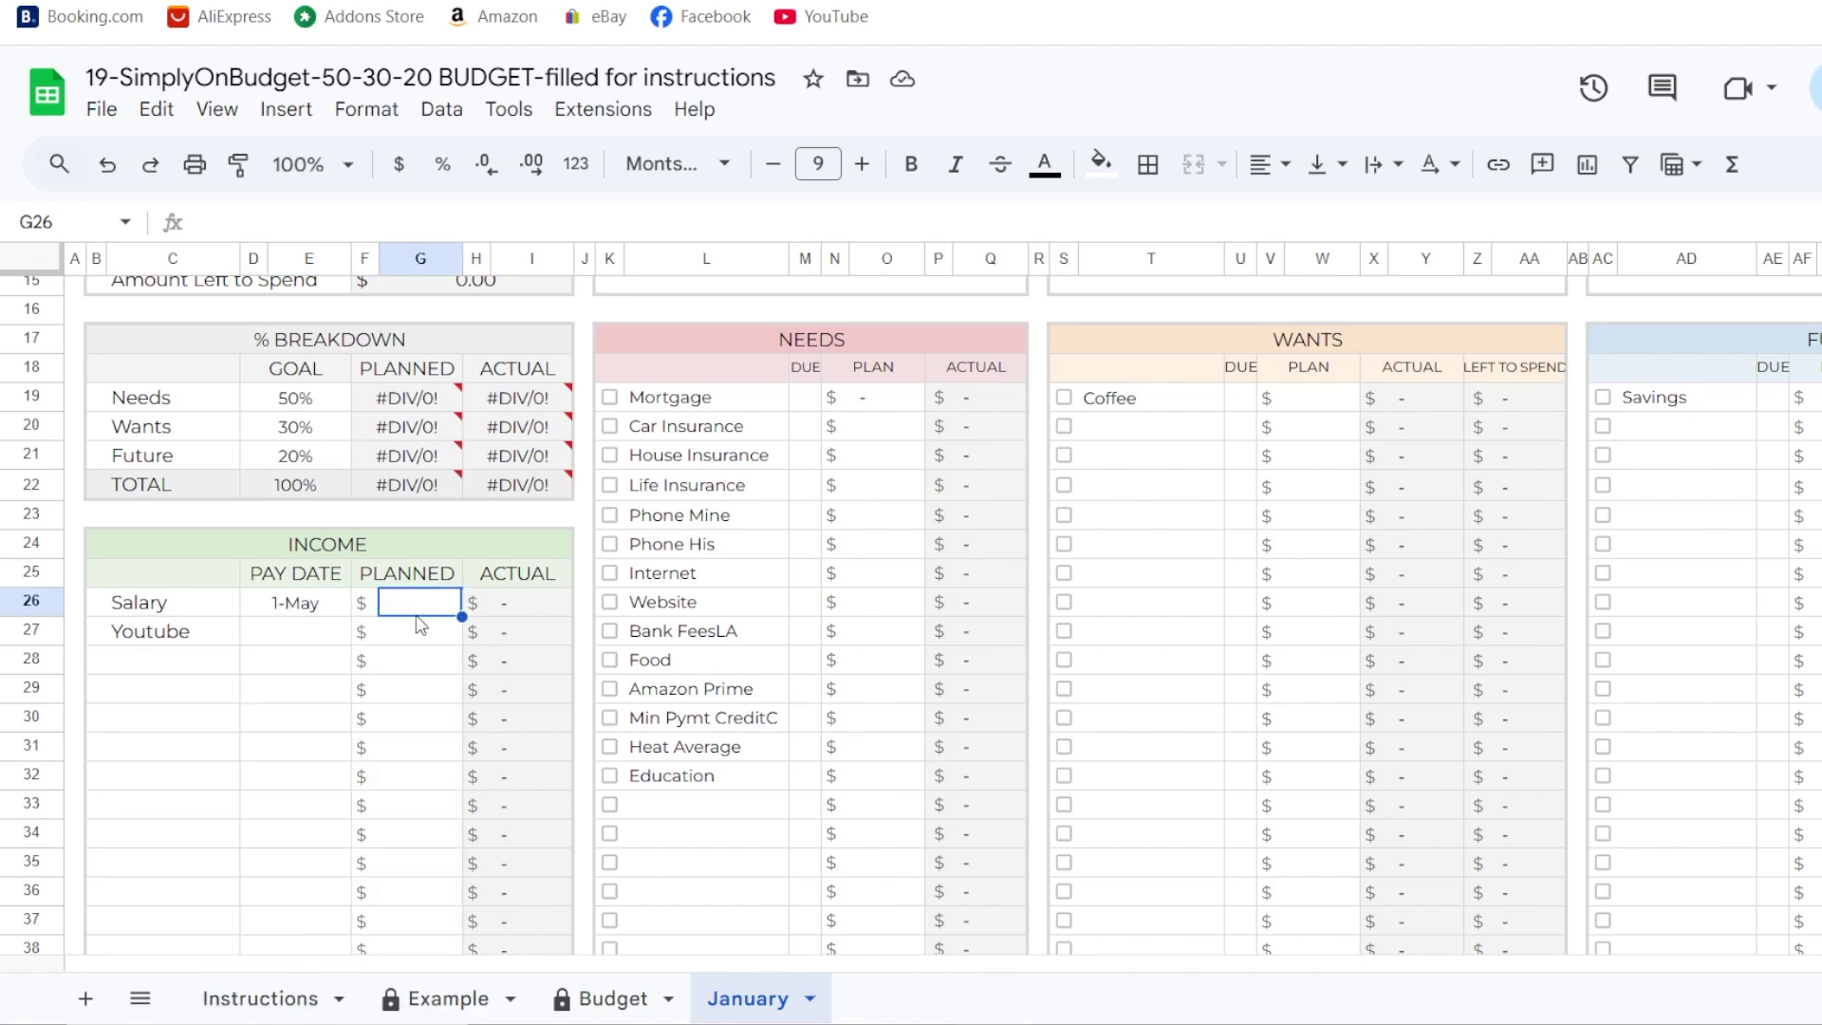
pyautogui.write('3500')
pyautogui.press('Return')
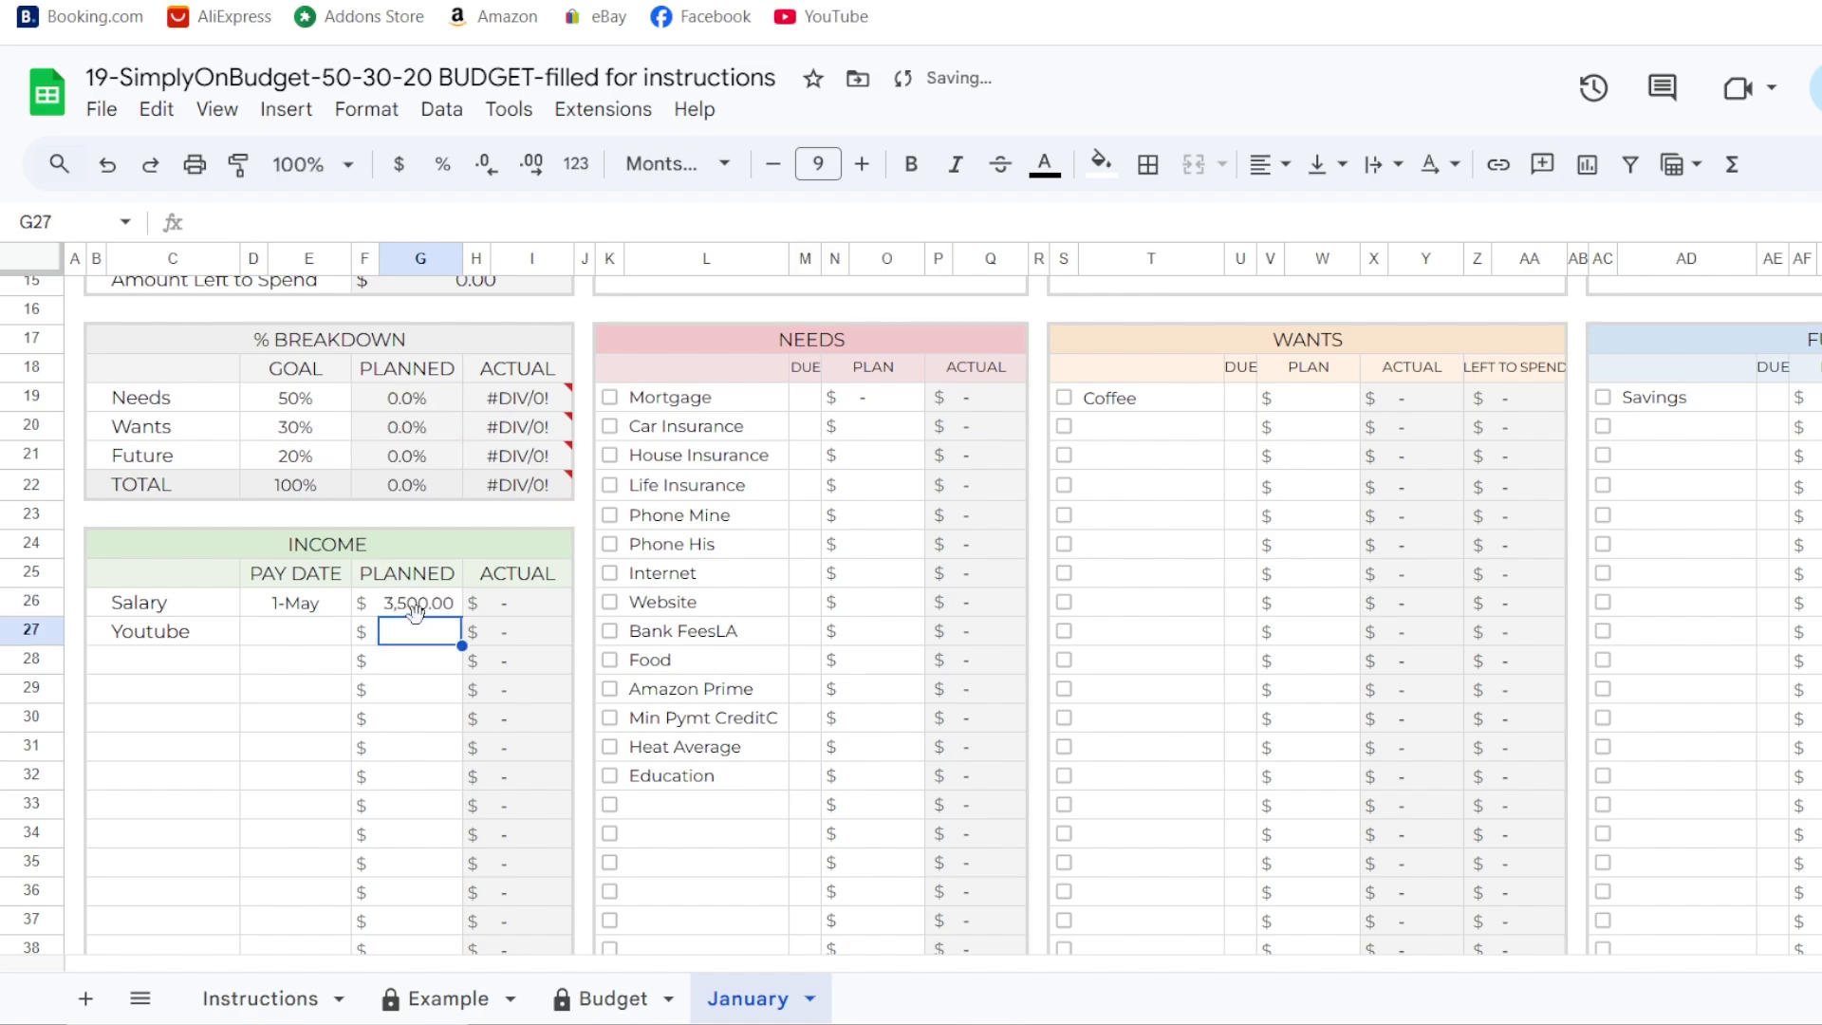
pyautogui.click(327, 642)
# - Complete the Income transaction in row 65 with subcategory Salary, amount 3500.00 and date 1-May
pyautogui.scroll(-10, 322, 630)
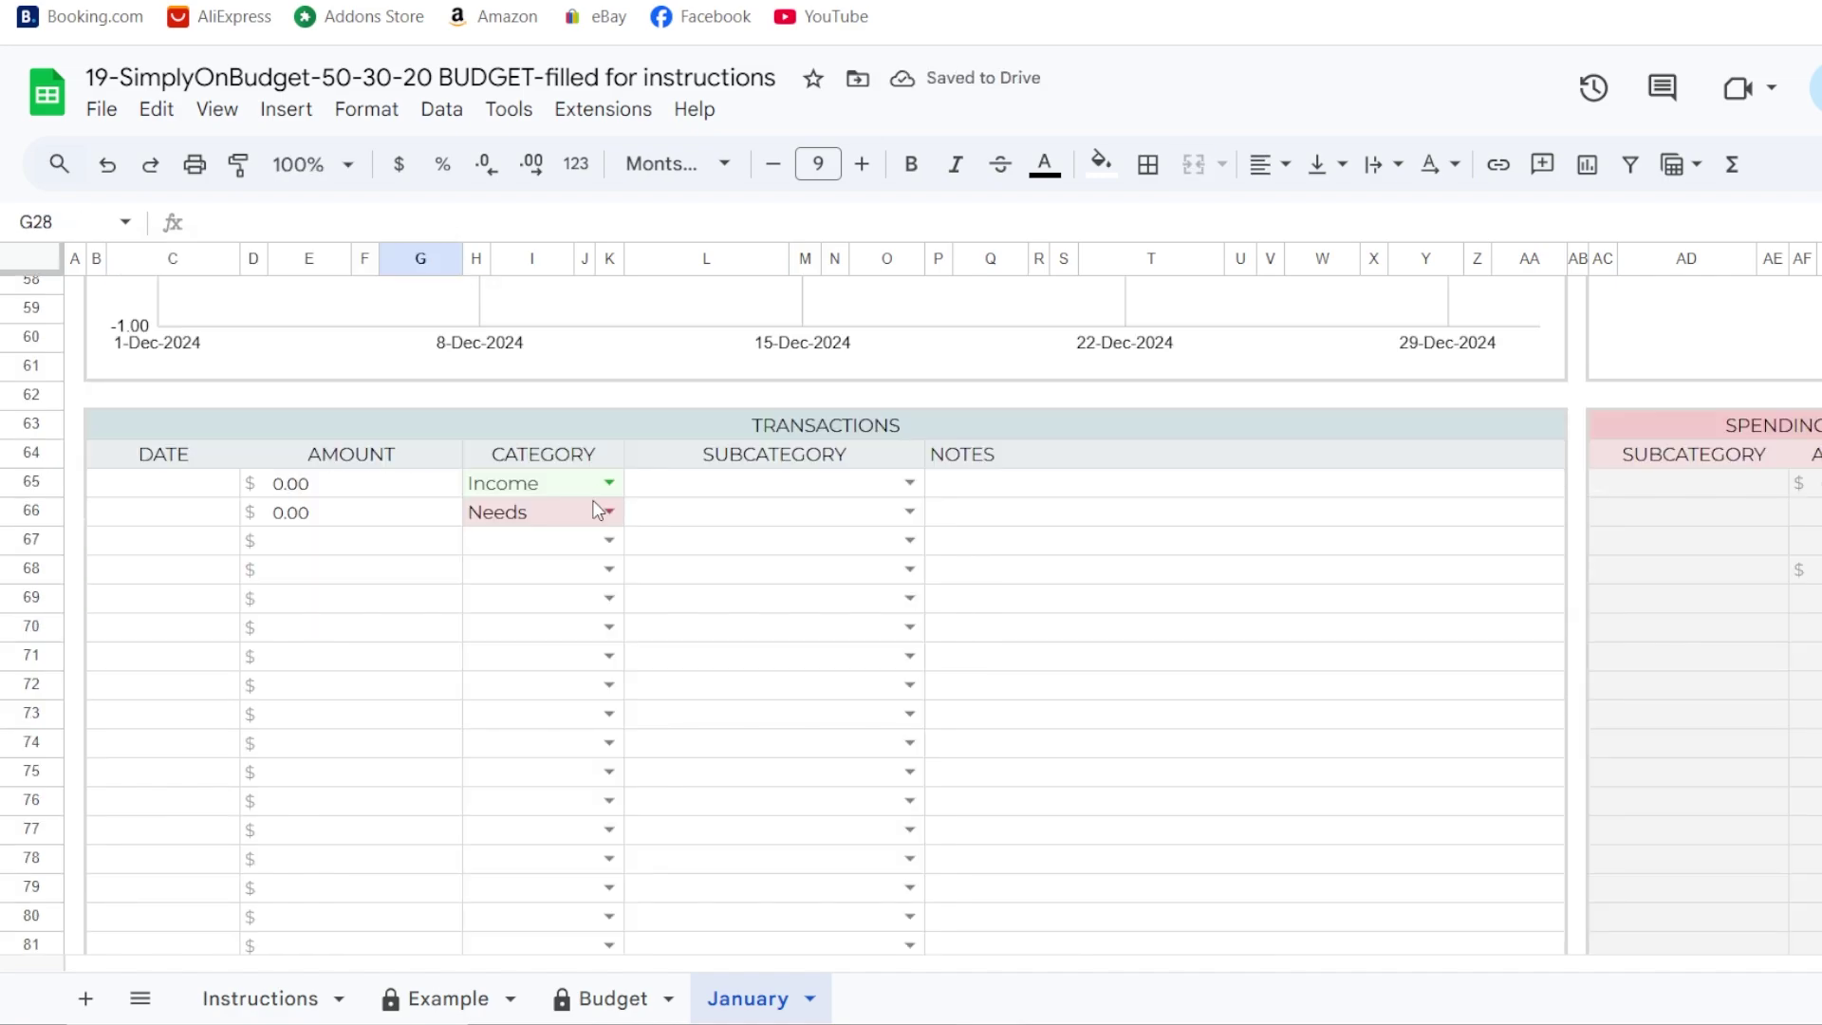
pyautogui.click(904, 479)
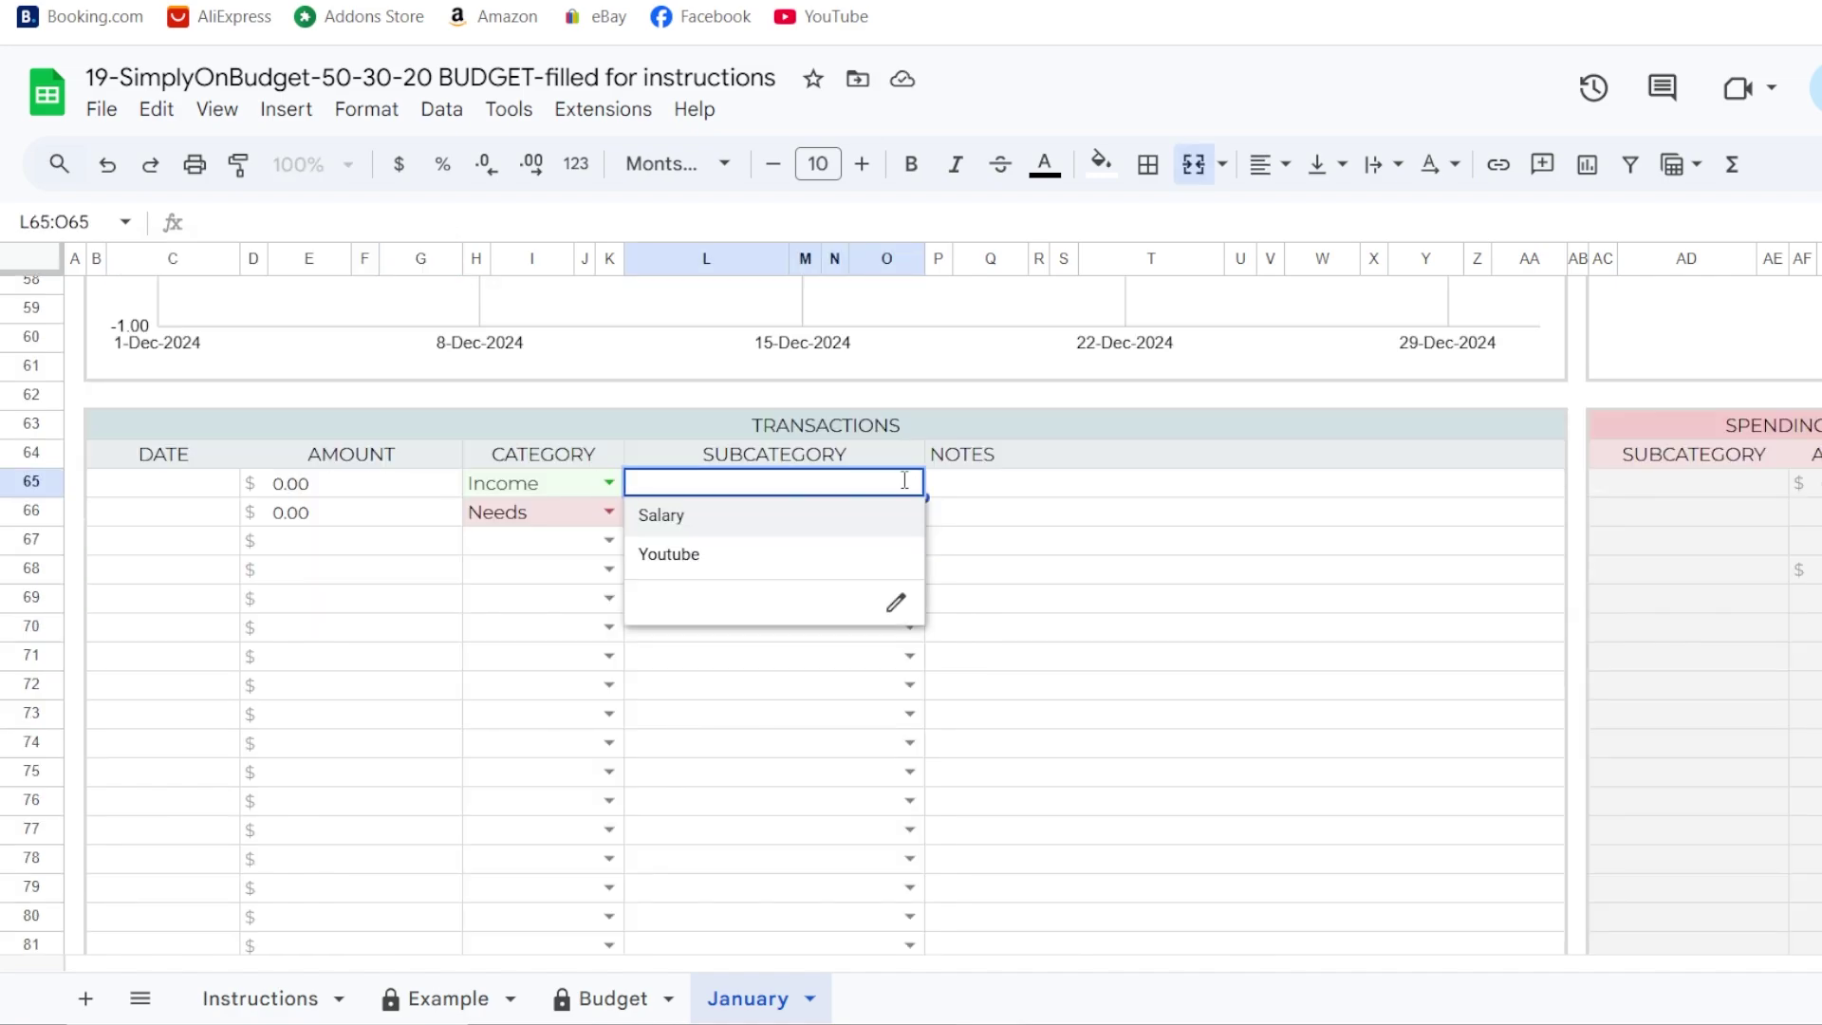
pyautogui.click(701, 514)
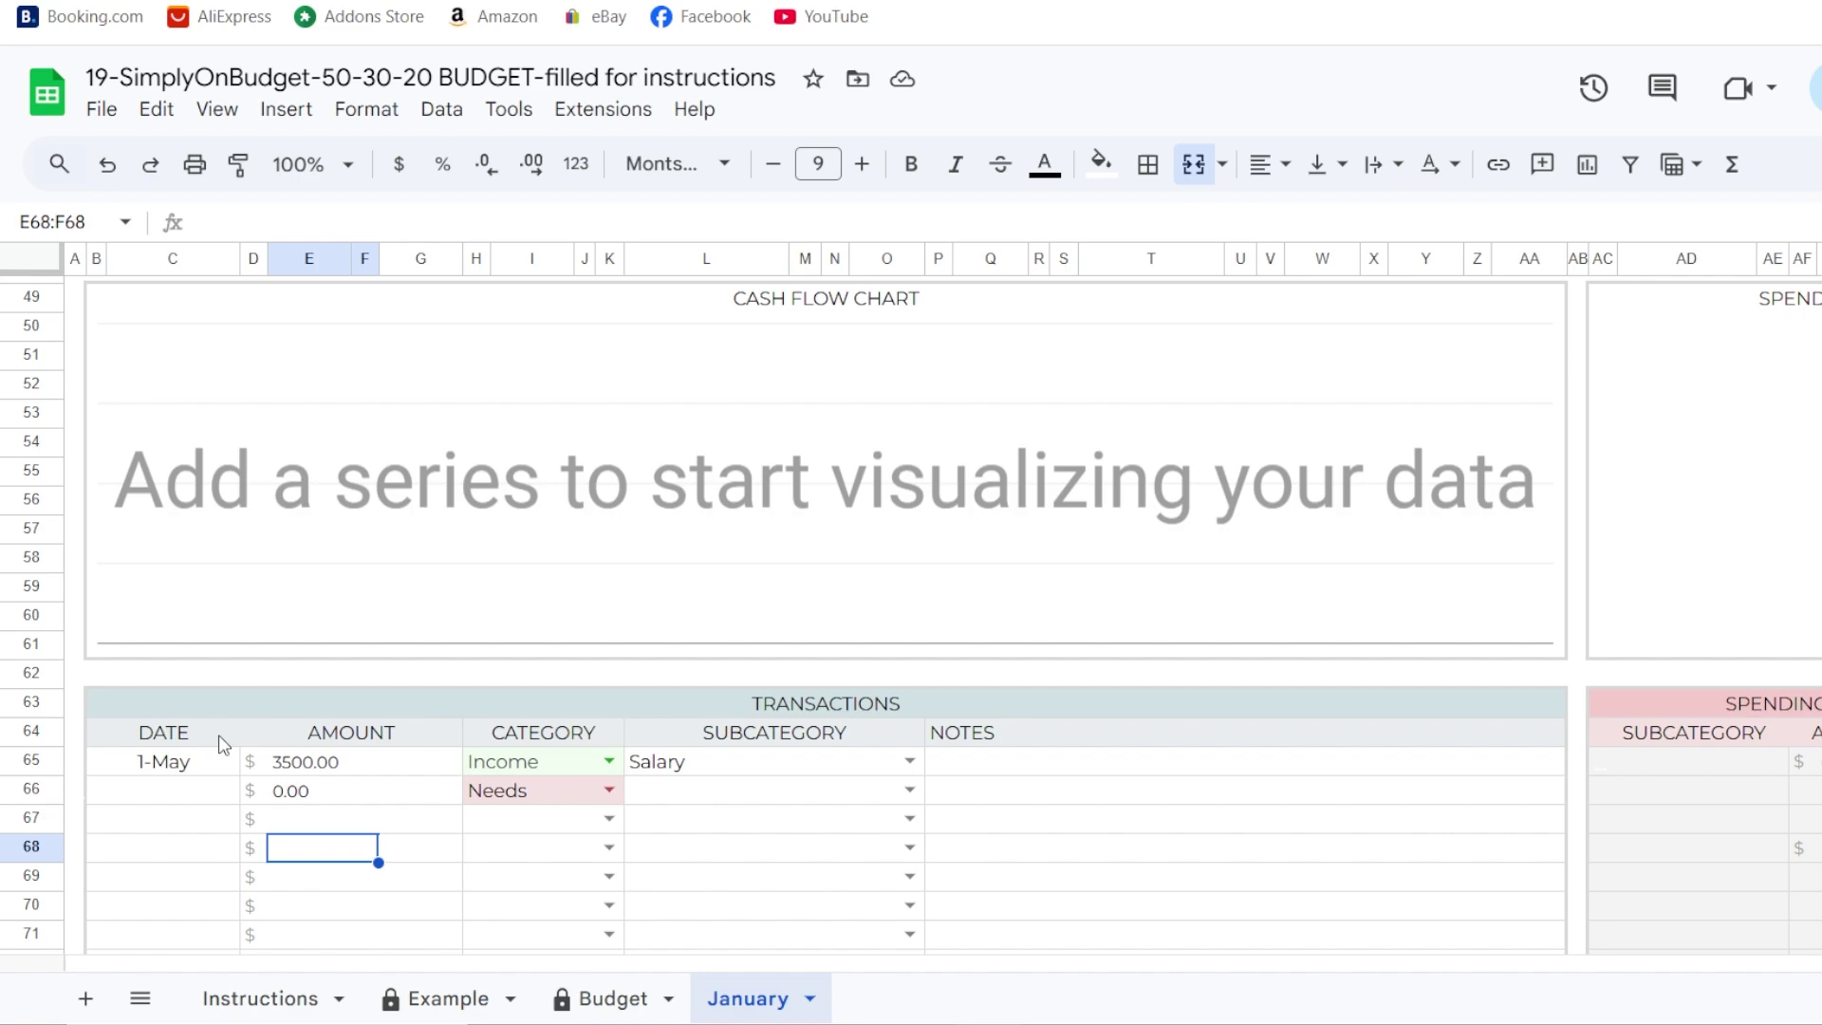
# - Change the Salary transaction's date in row 65 to 1-Jan
pyautogui.doubleClick(157, 761)
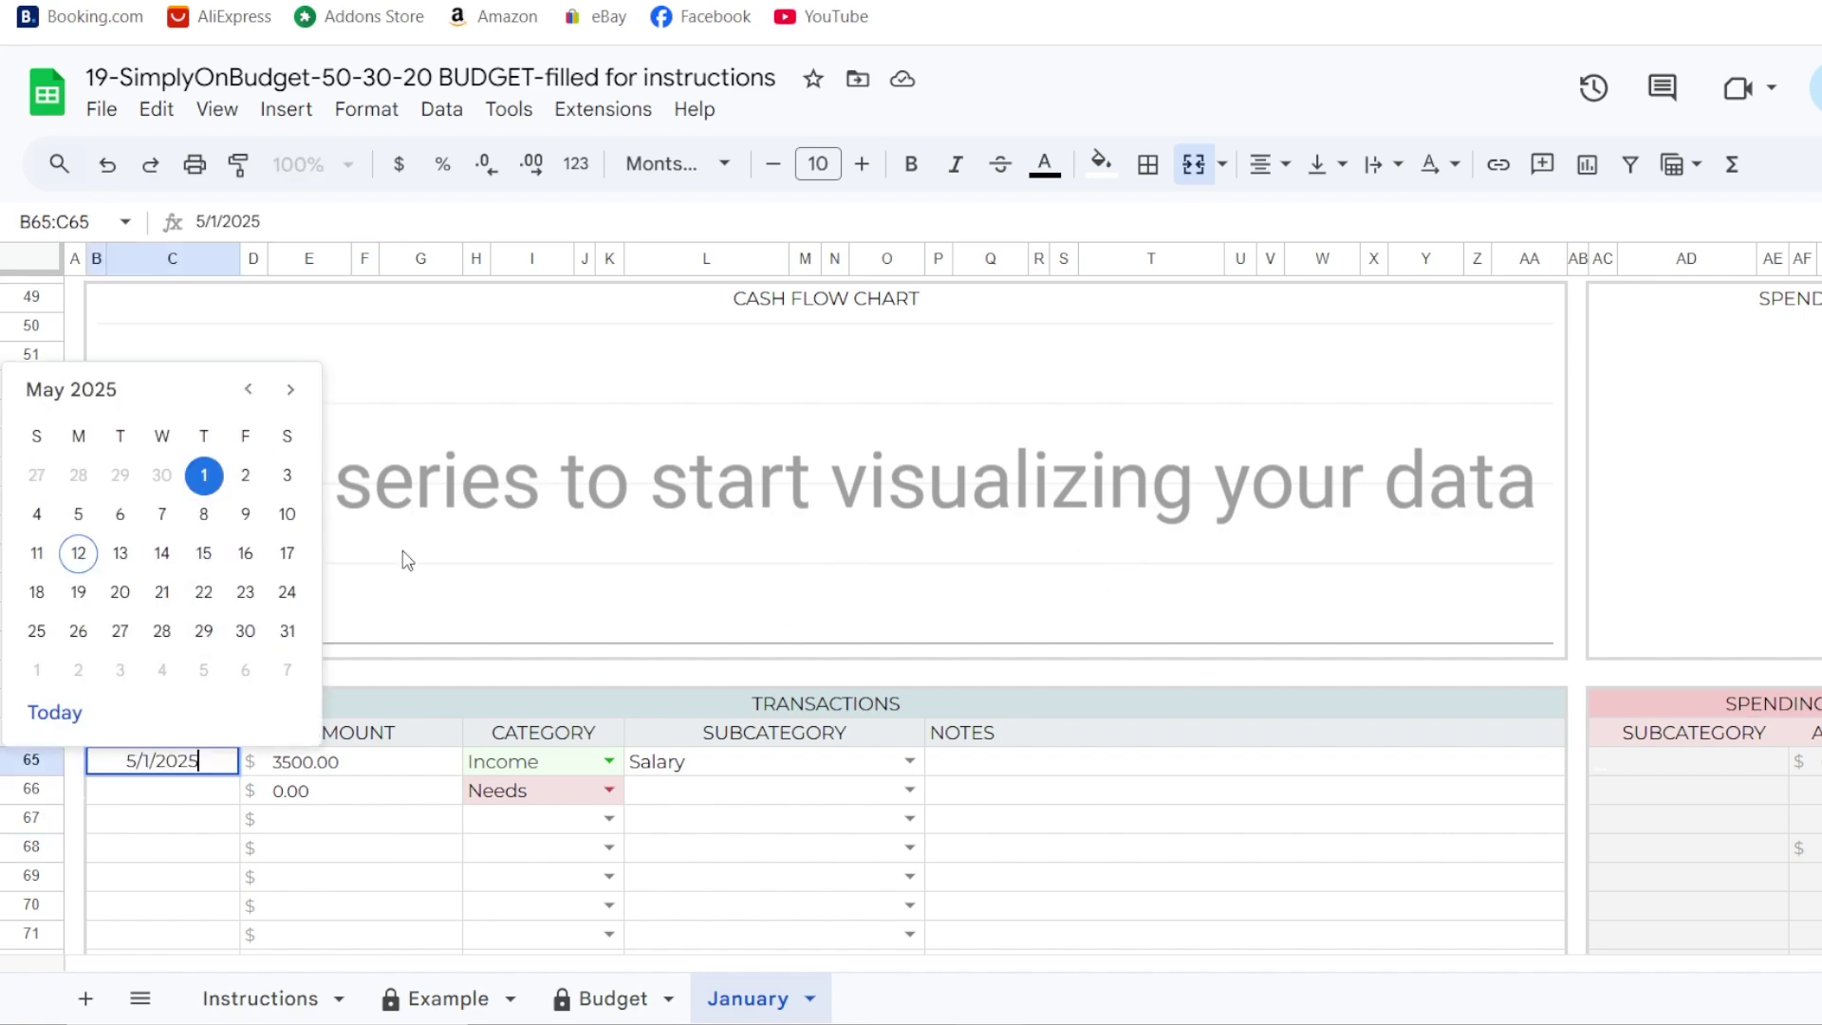
pyautogui.click(248, 391)
pyautogui.click(248, 391)
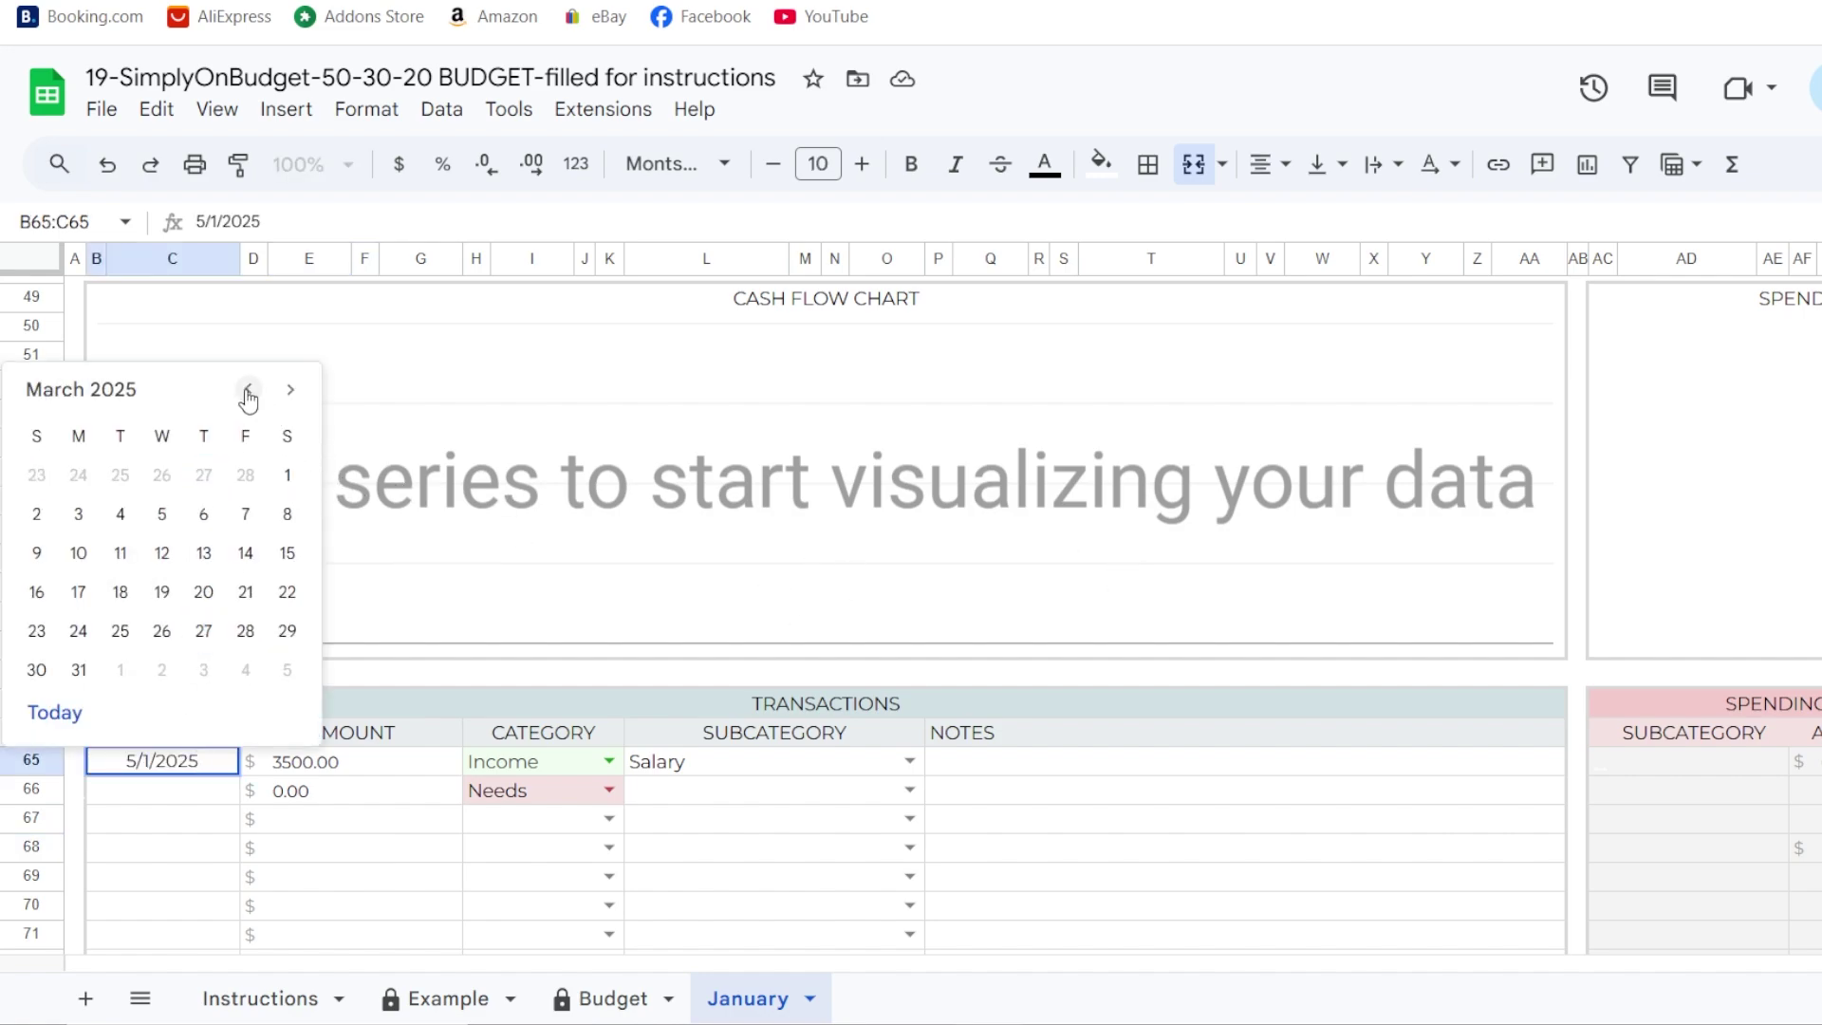
pyautogui.click(247, 391)
pyautogui.click(248, 391)
pyautogui.click(248, 391)
pyautogui.click(248, 391)
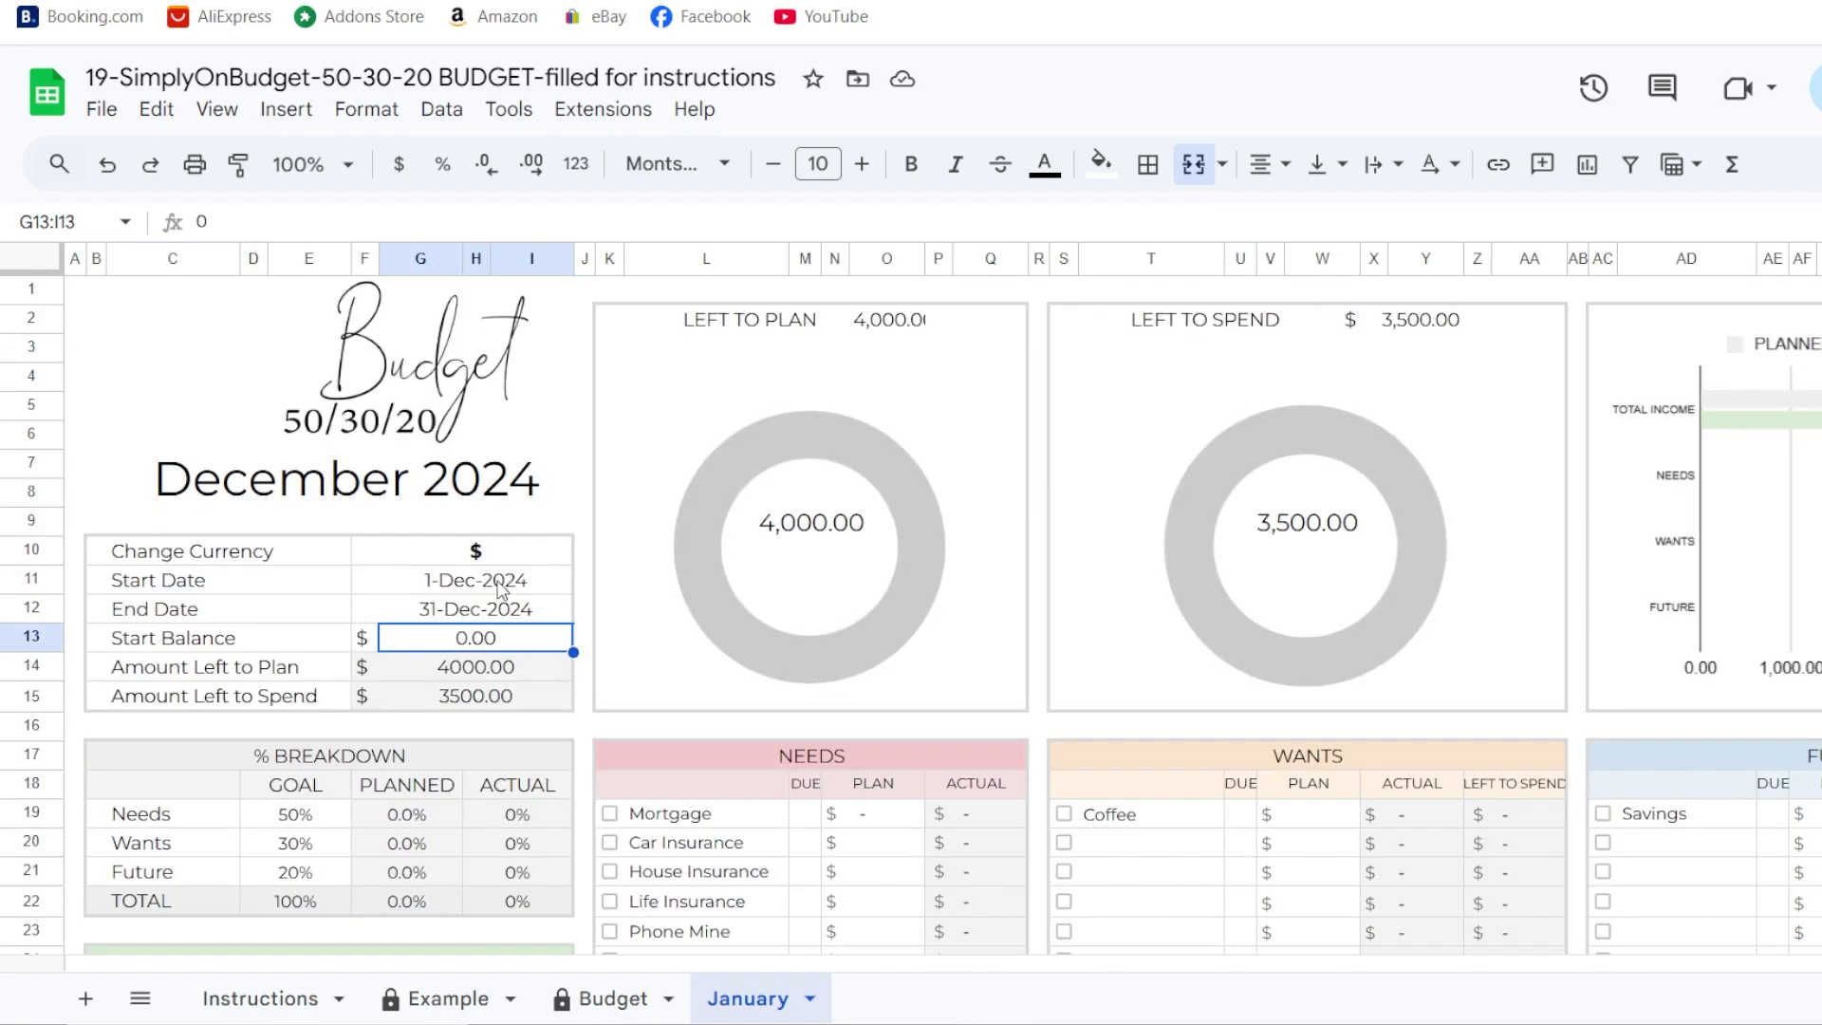
# - Set the January budget's Start Date to 1-Jan-2025 and its End Date to 31-Jan-2025
pyautogui.doubleClick(498, 579)
pyautogui.click(604, 621)
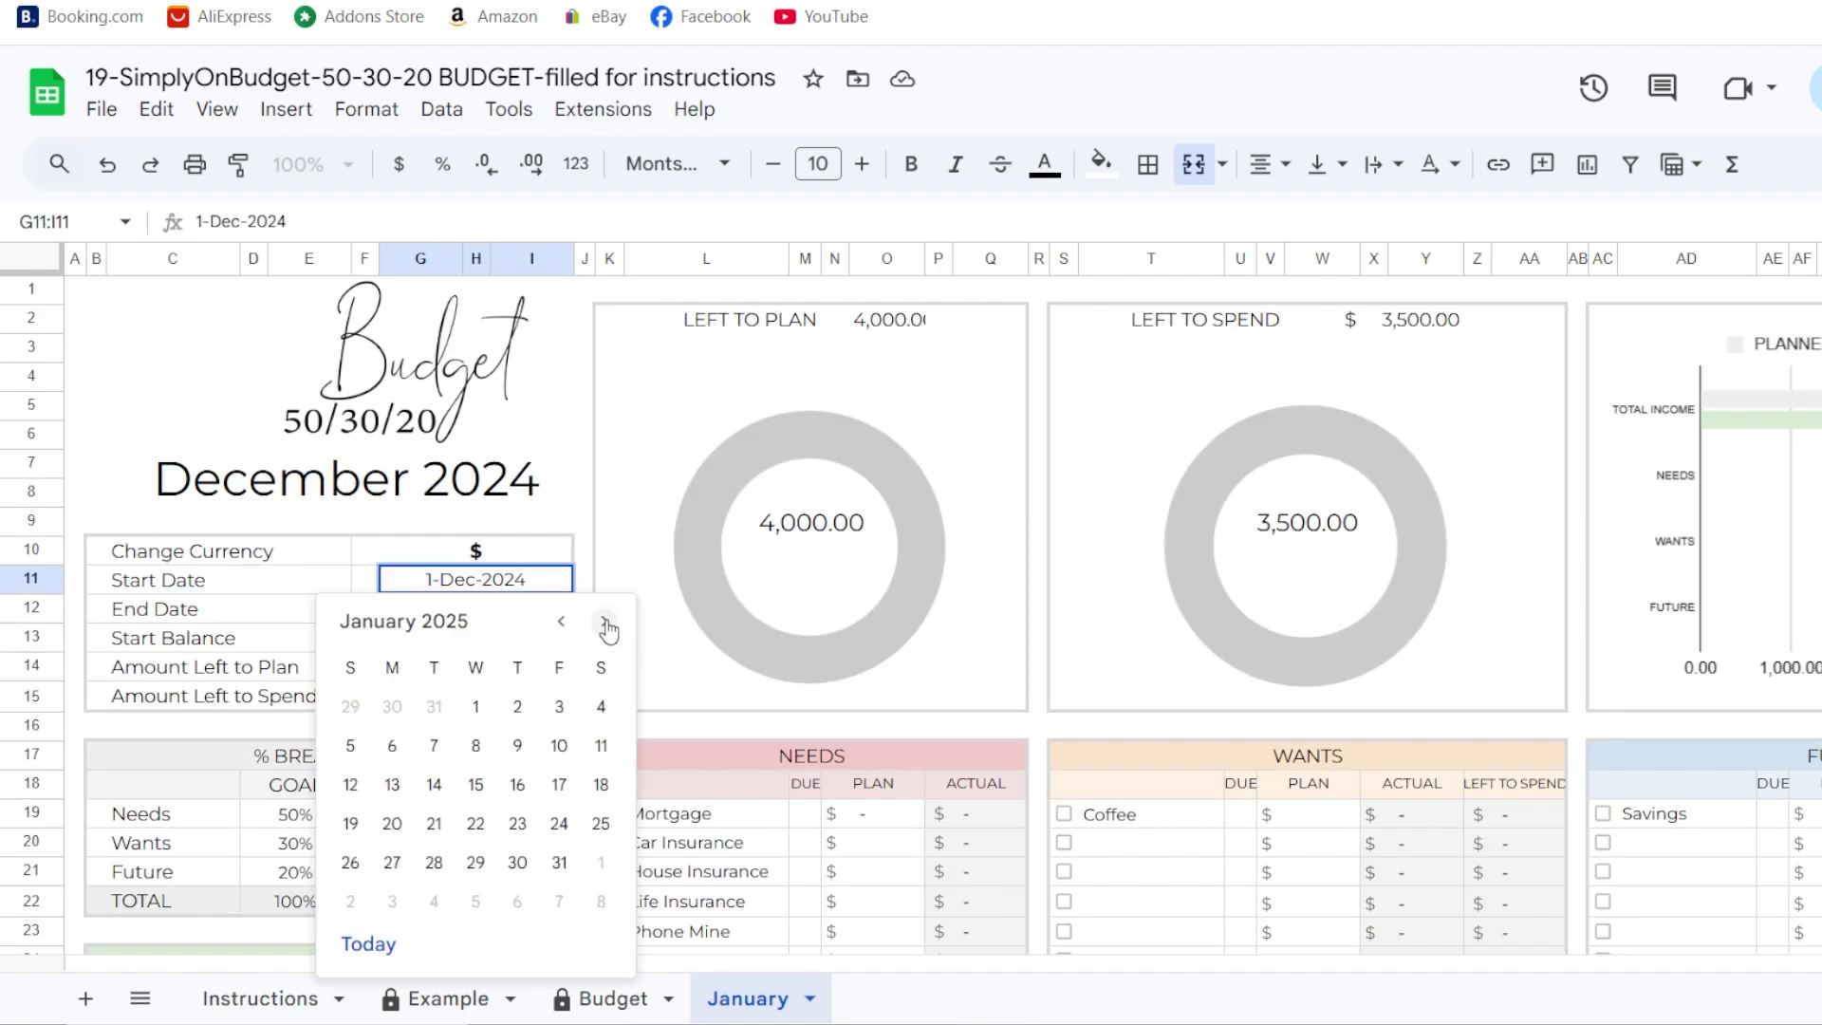
pyautogui.click(605, 621)
pyautogui.click(605, 622)
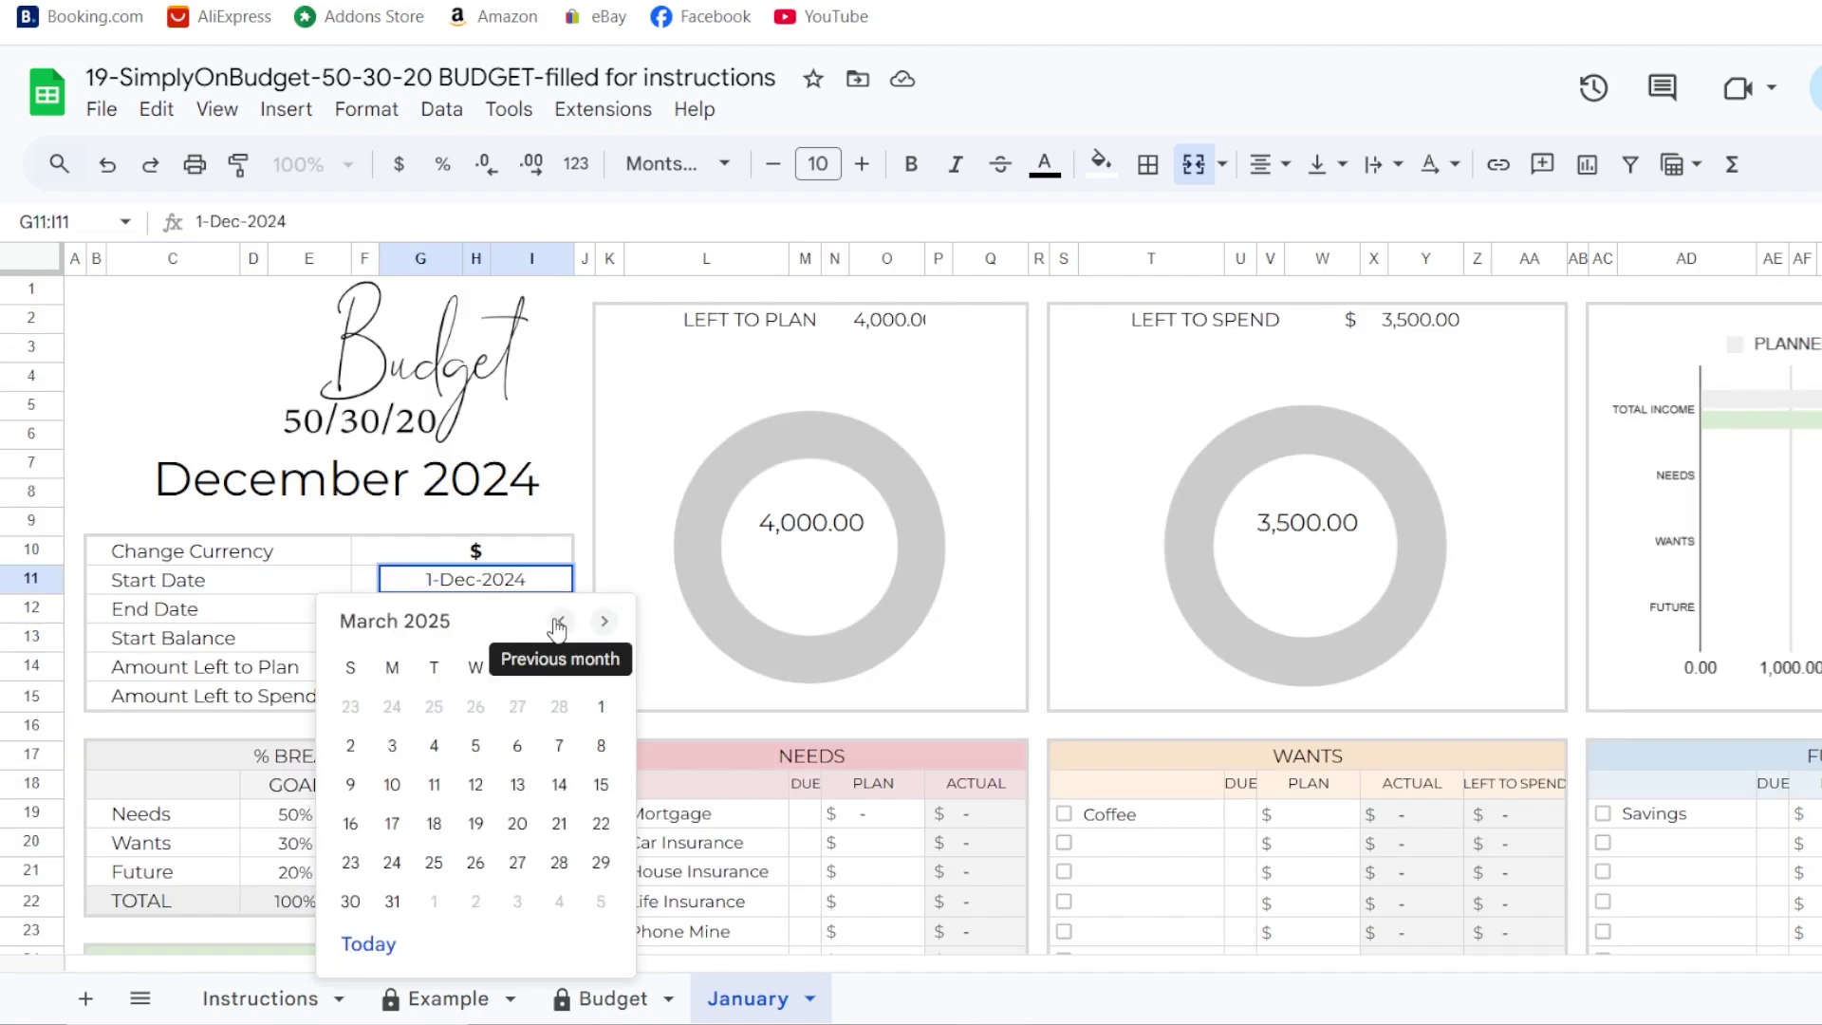
pyautogui.click(561, 622)
pyautogui.click(563, 622)
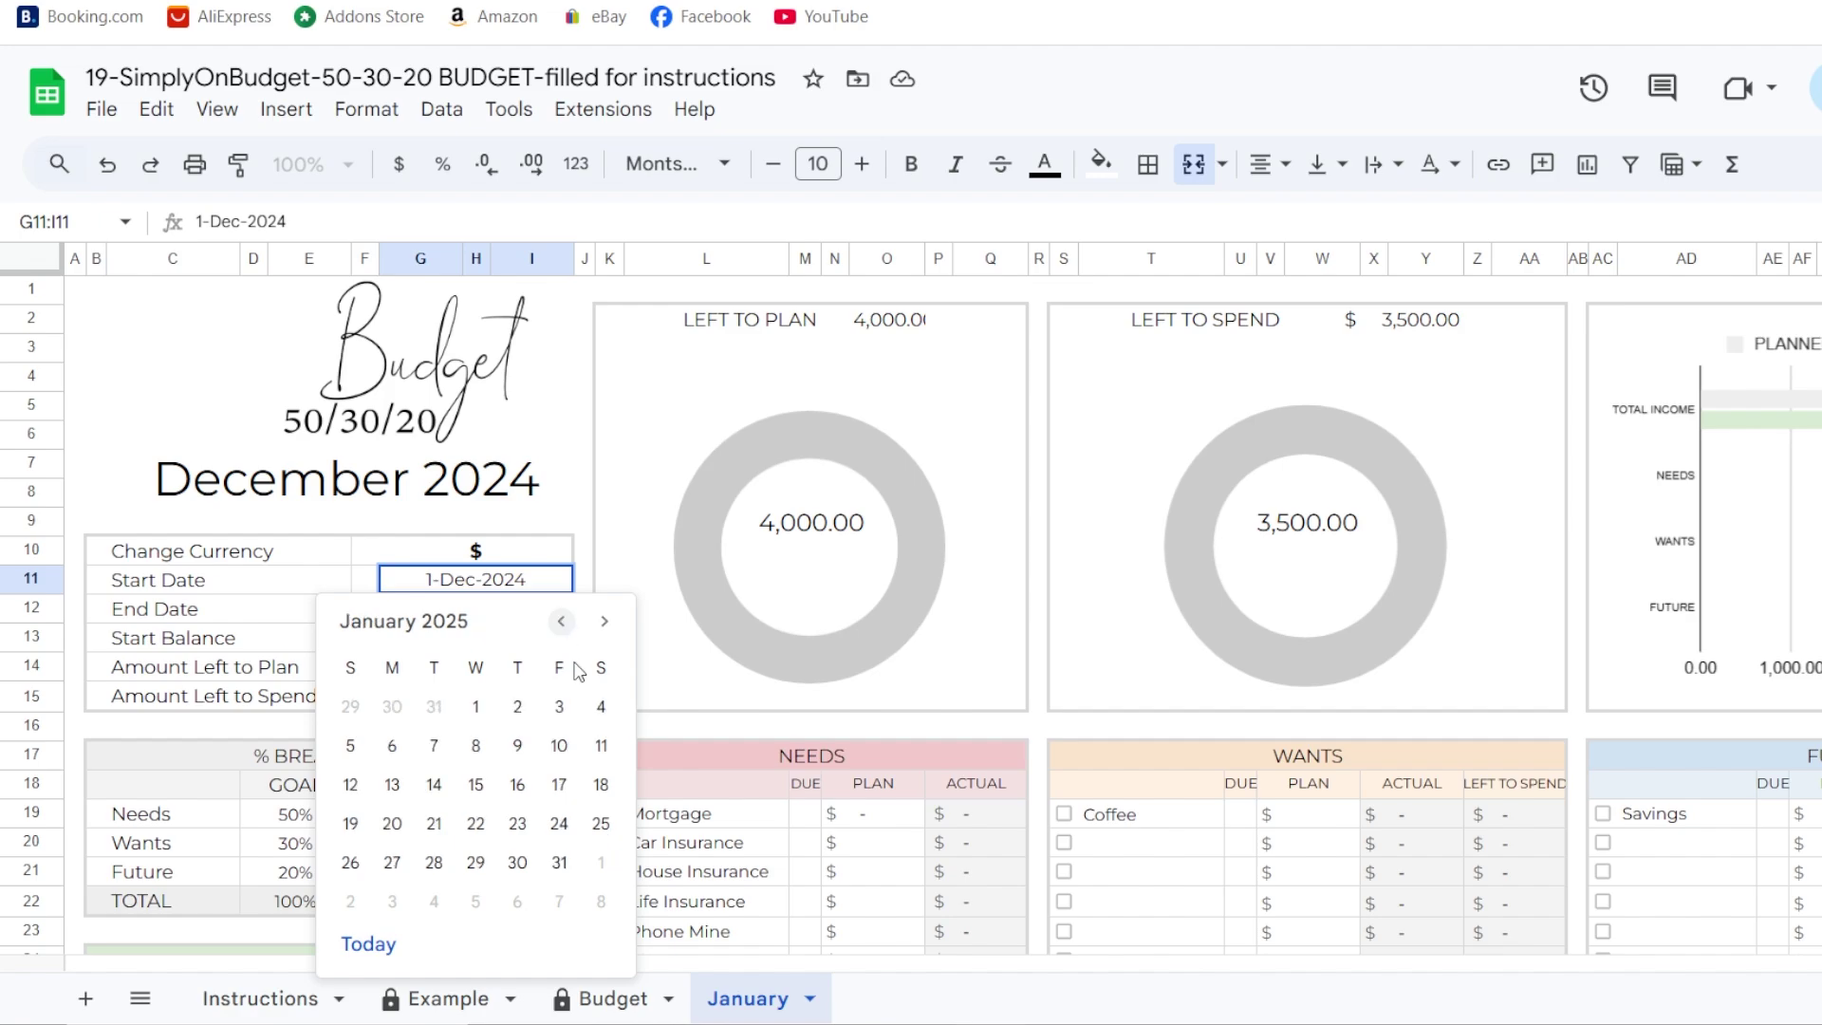
pyautogui.click(476, 706)
# - Copy the Wants subcategories Eat out, Coffee out and Hairdresser from the Example sheet into the January sheet's Wants list, starting at T19
pyautogui.scroll(-2, 1005, 555)
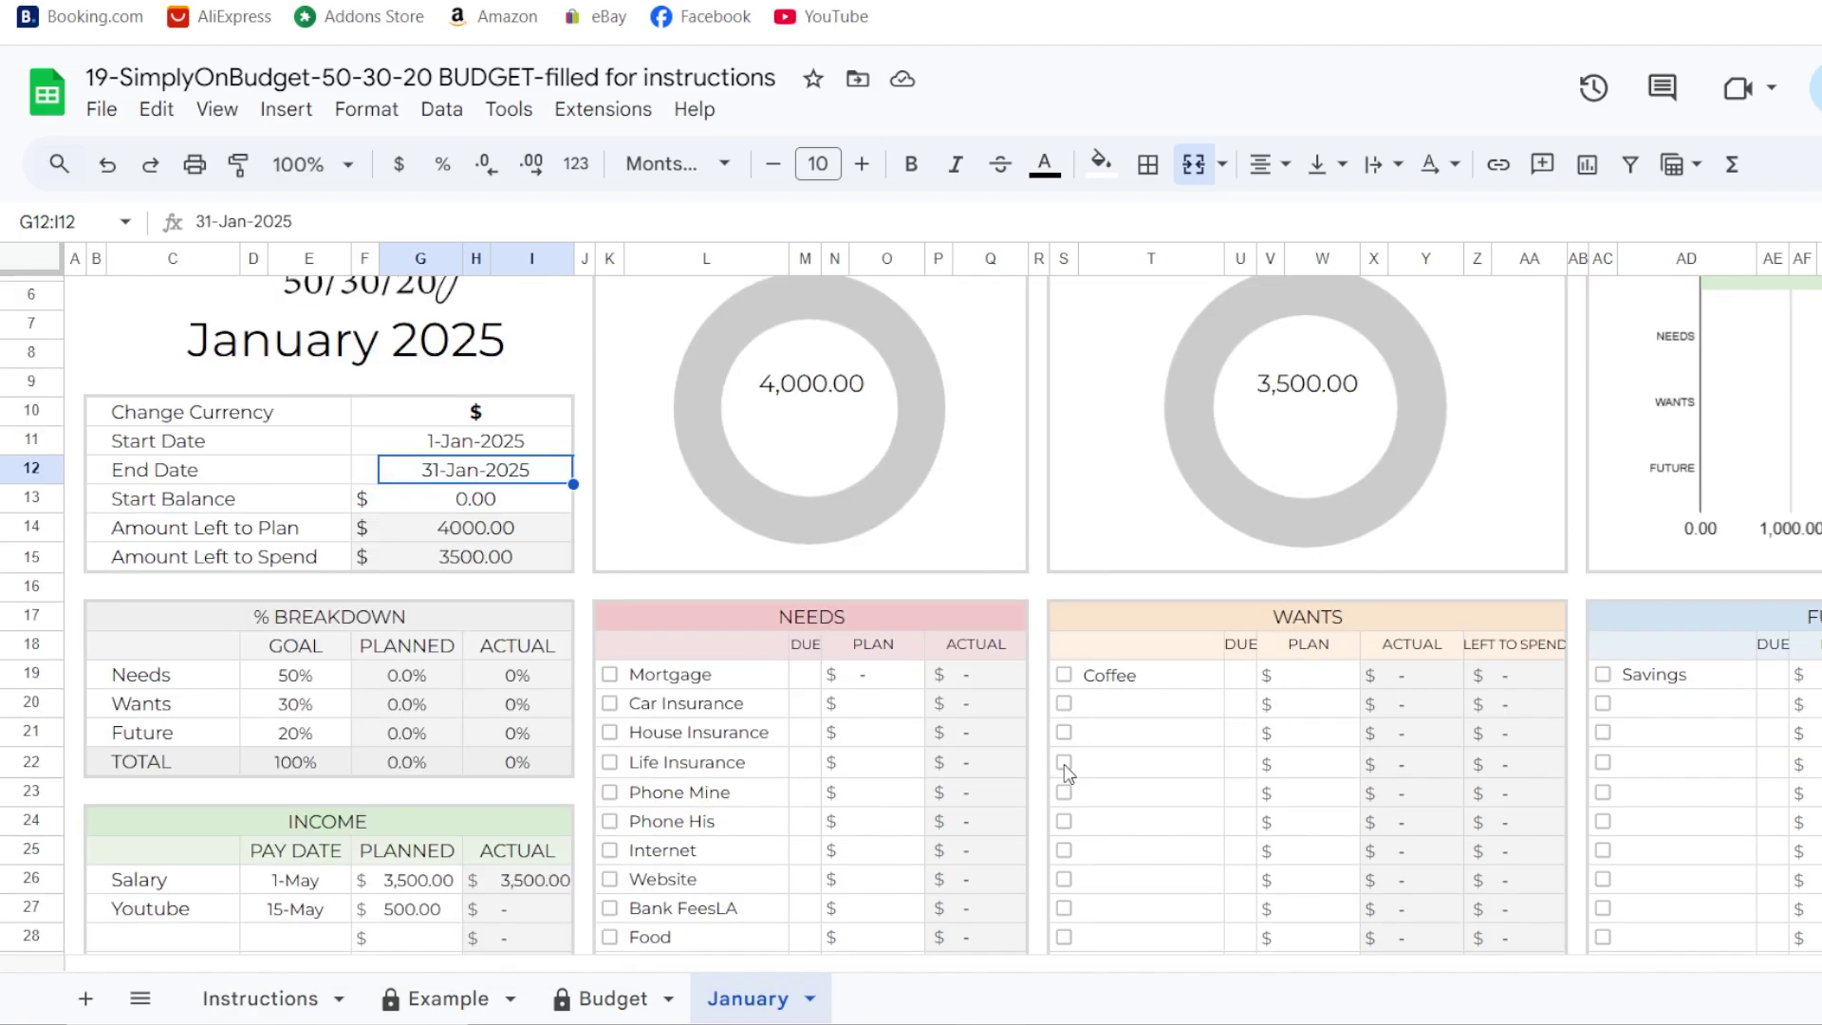
pyautogui.click(1167, 496)
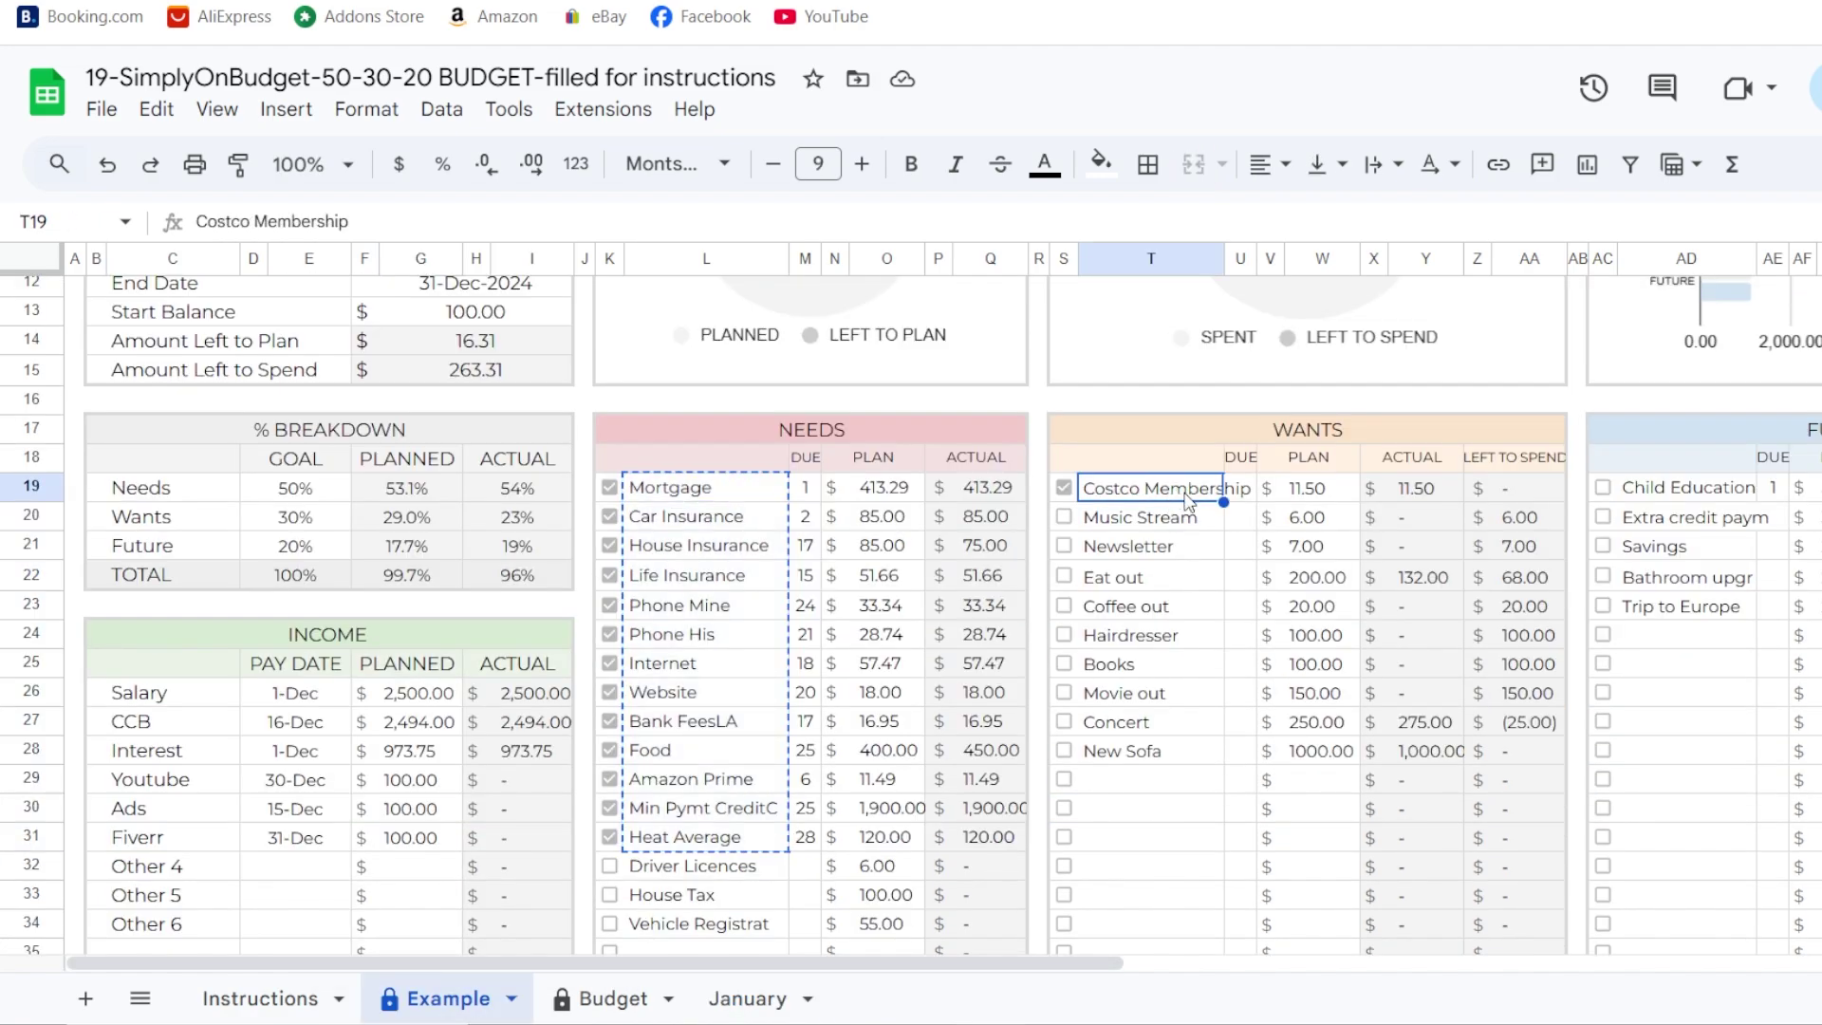
pyautogui.moveTo(1166, 578); pyautogui.dragTo(1157, 640)
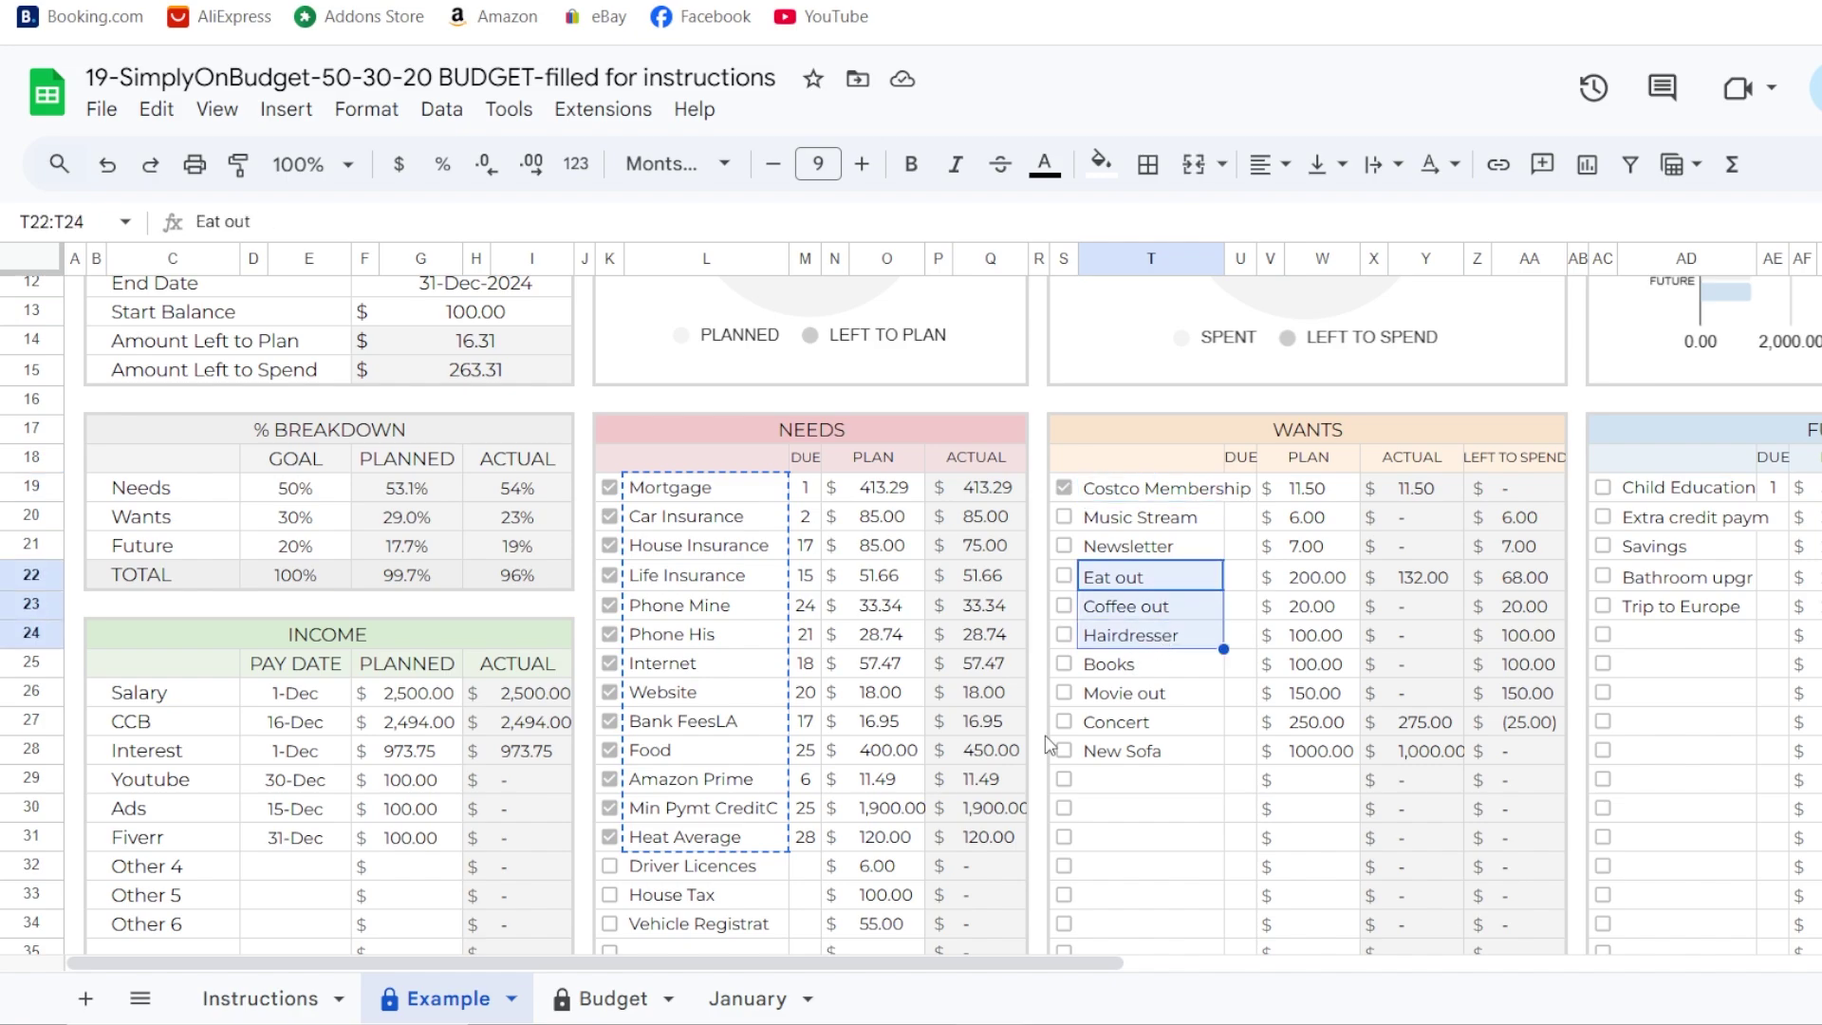
pyautogui.hotkey('ctrl', 'c')
pyautogui.hotkey('ctrl', 'shift', 'pagedown')
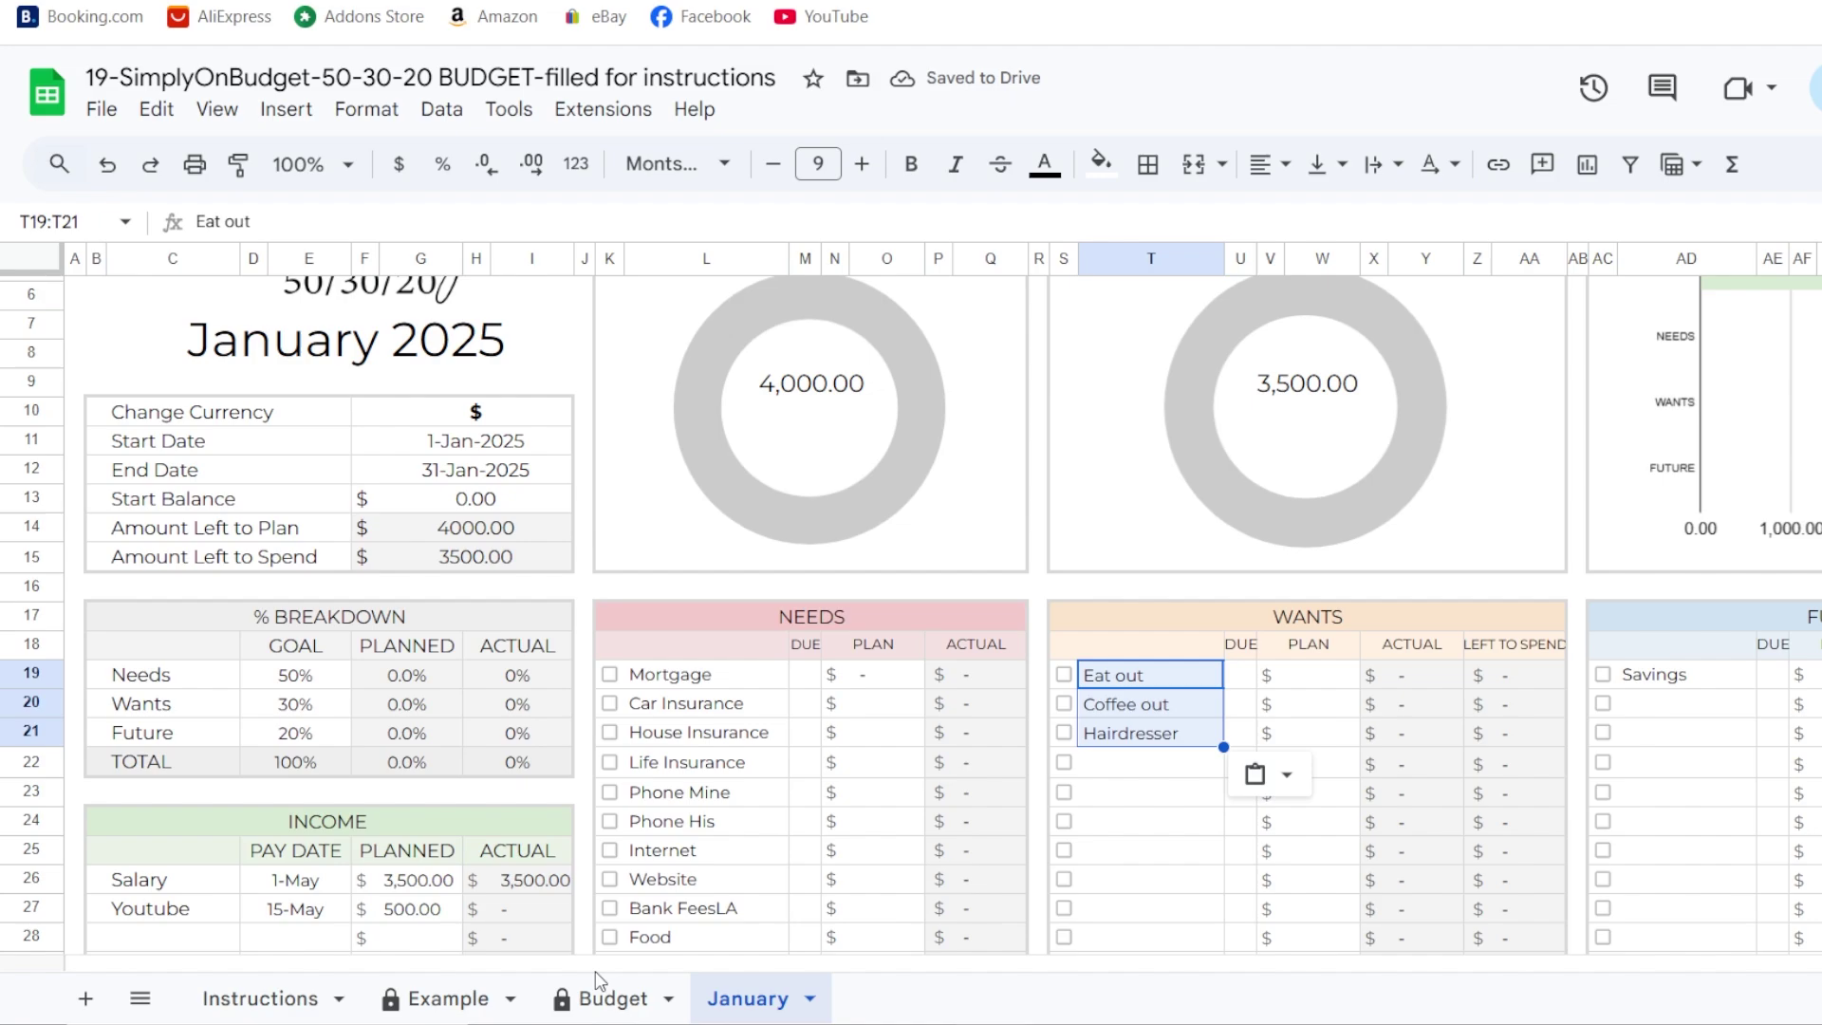
# - Copy Child Education, Extra credit paym and Savings from the Example sheet into the January sheet's Future list, starting at AD19
pyautogui.click(453, 998)
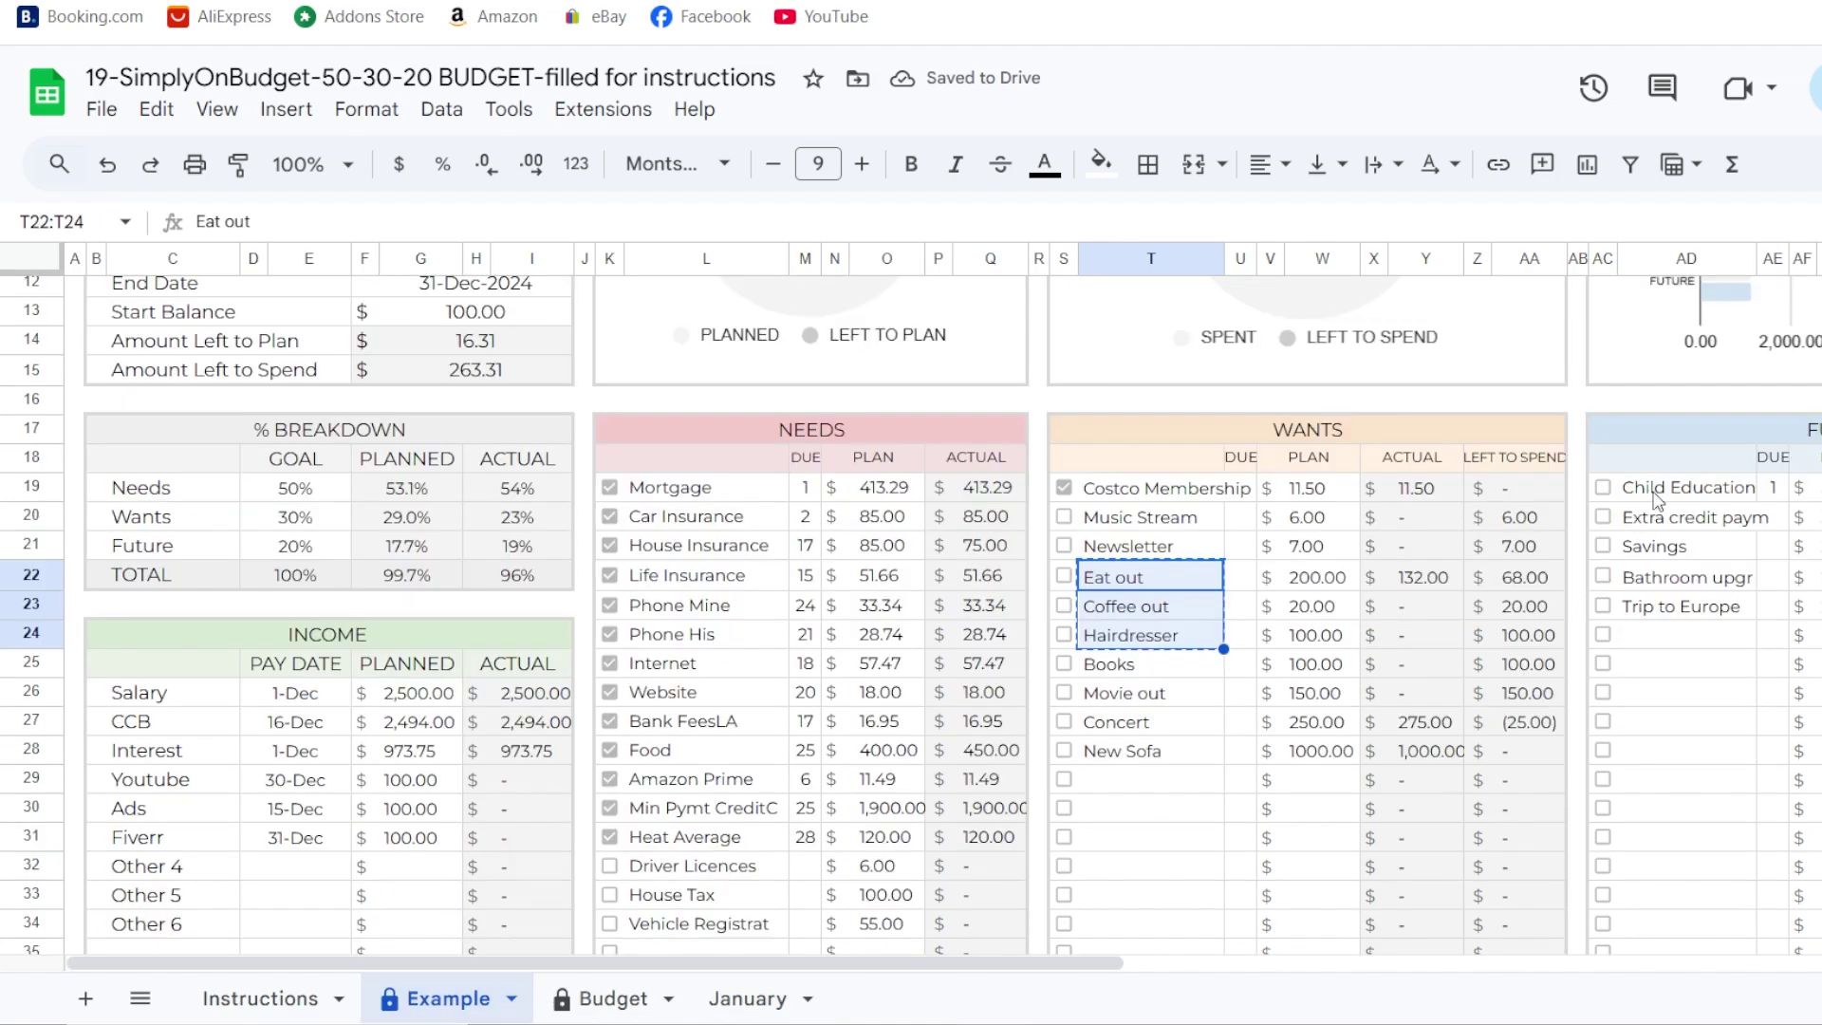
pyautogui.moveTo(1656, 489); pyautogui.dragTo(1663, 550)
pyautogui.hotkey('ctrl', 'c')
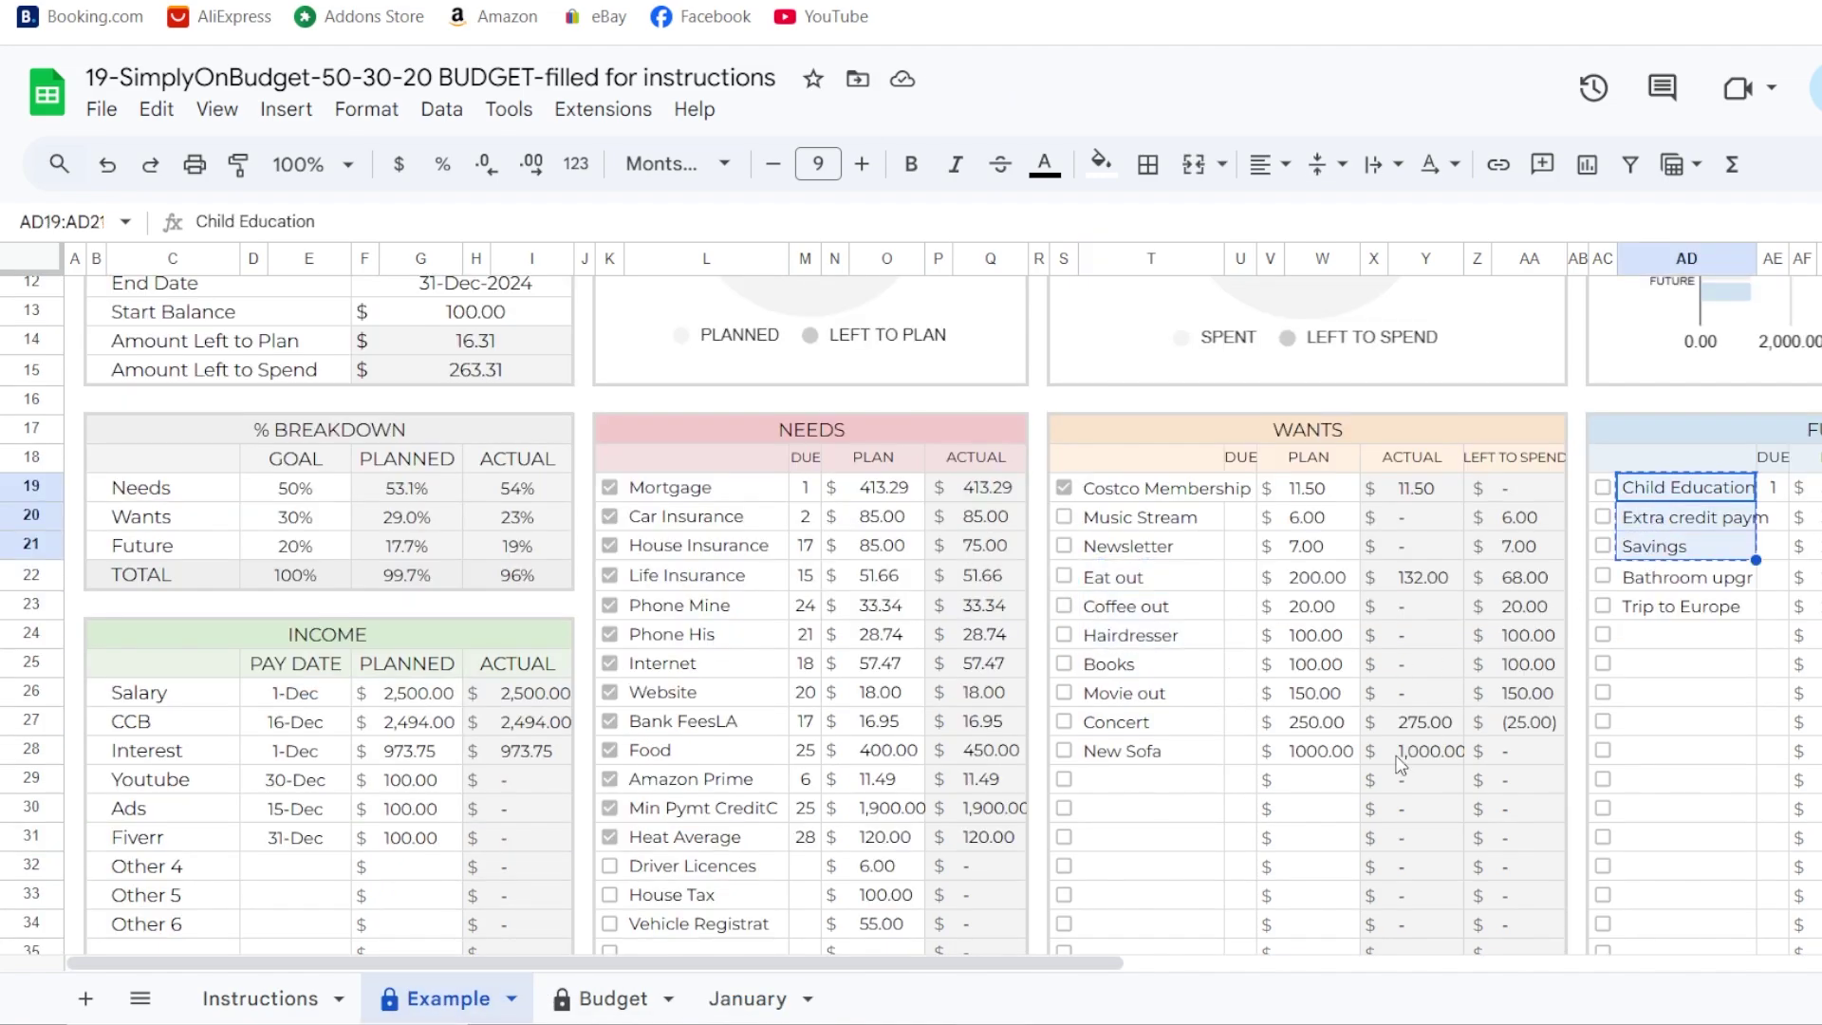
pyautogui.click(748, 998)
pyautogui.click(1651, 676)
pyautogui.hotkey('ctrl', 'v')
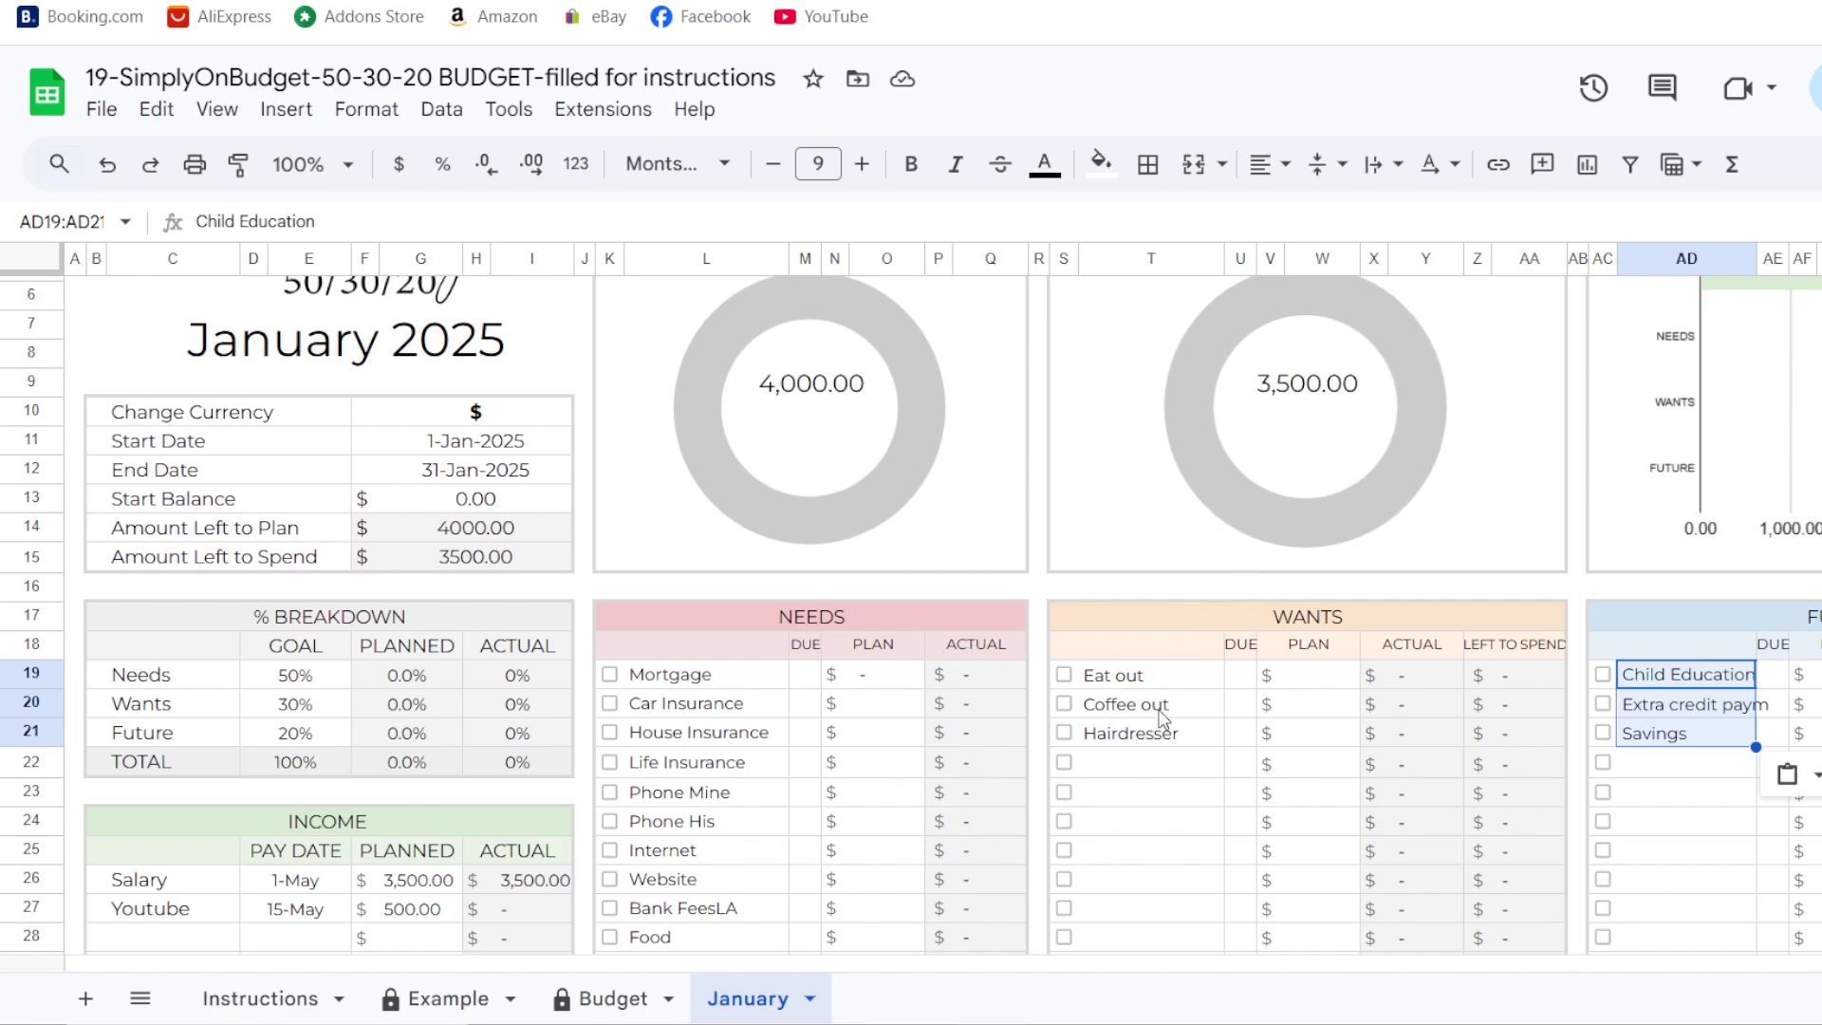
# - Duplicate the January sheet and rename the copy as Feb
pyautogui.scroll(-12, 1197, 802)
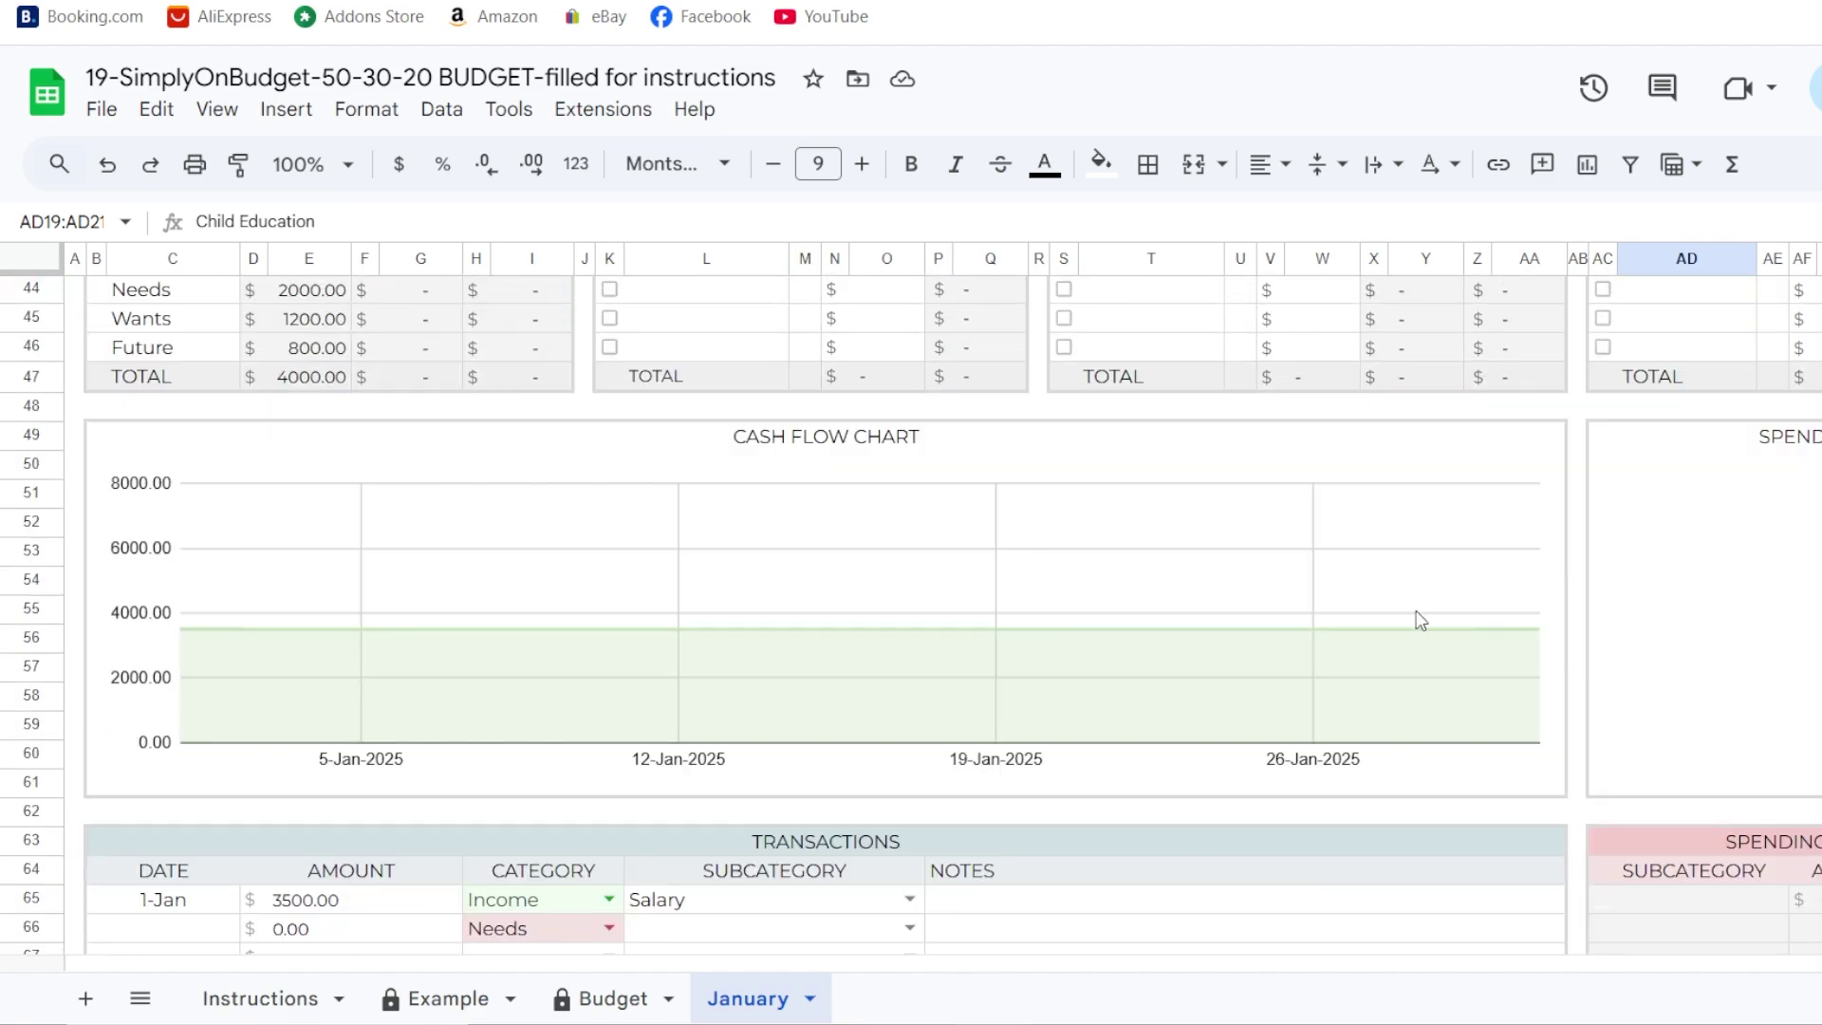
pyautogui.scroll(-6, 1590, 608)
pyautogui.scroll(17, 891, 593)
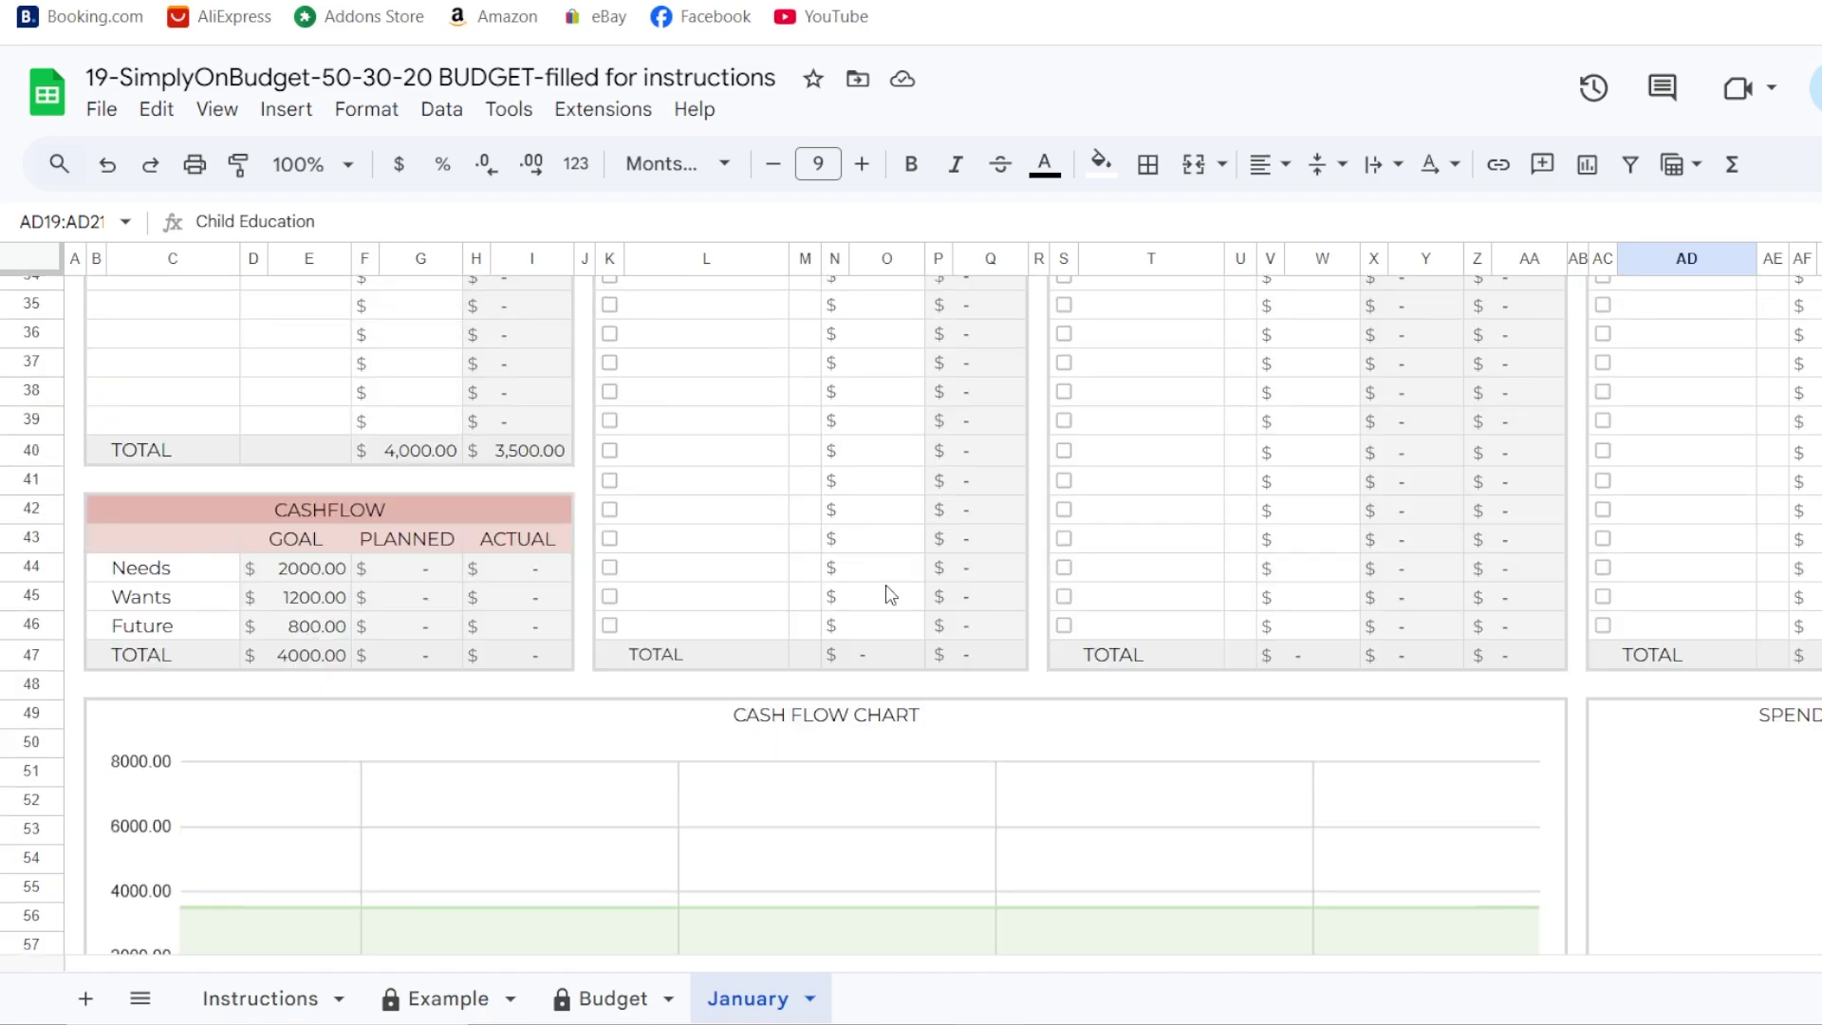
pyautogui.click(812, 999)
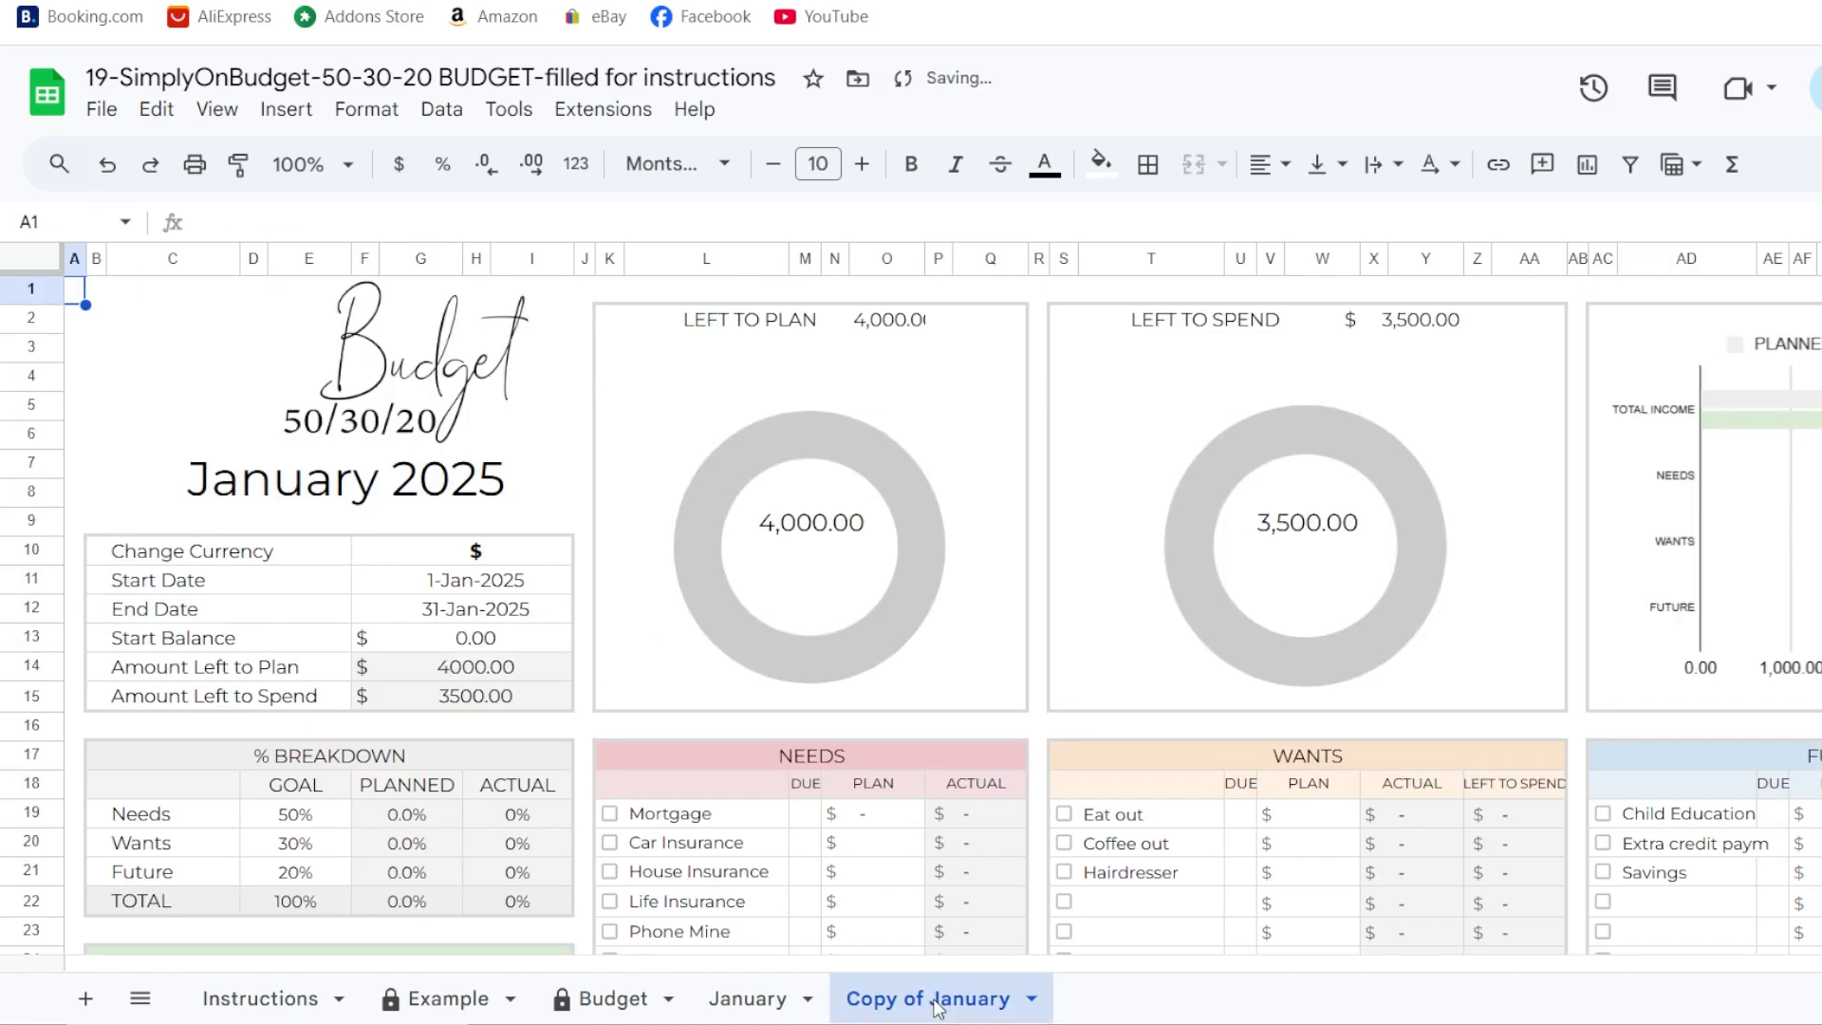
pyautogui.doubleClick(937, 999)
pyautogui.write('Fe')
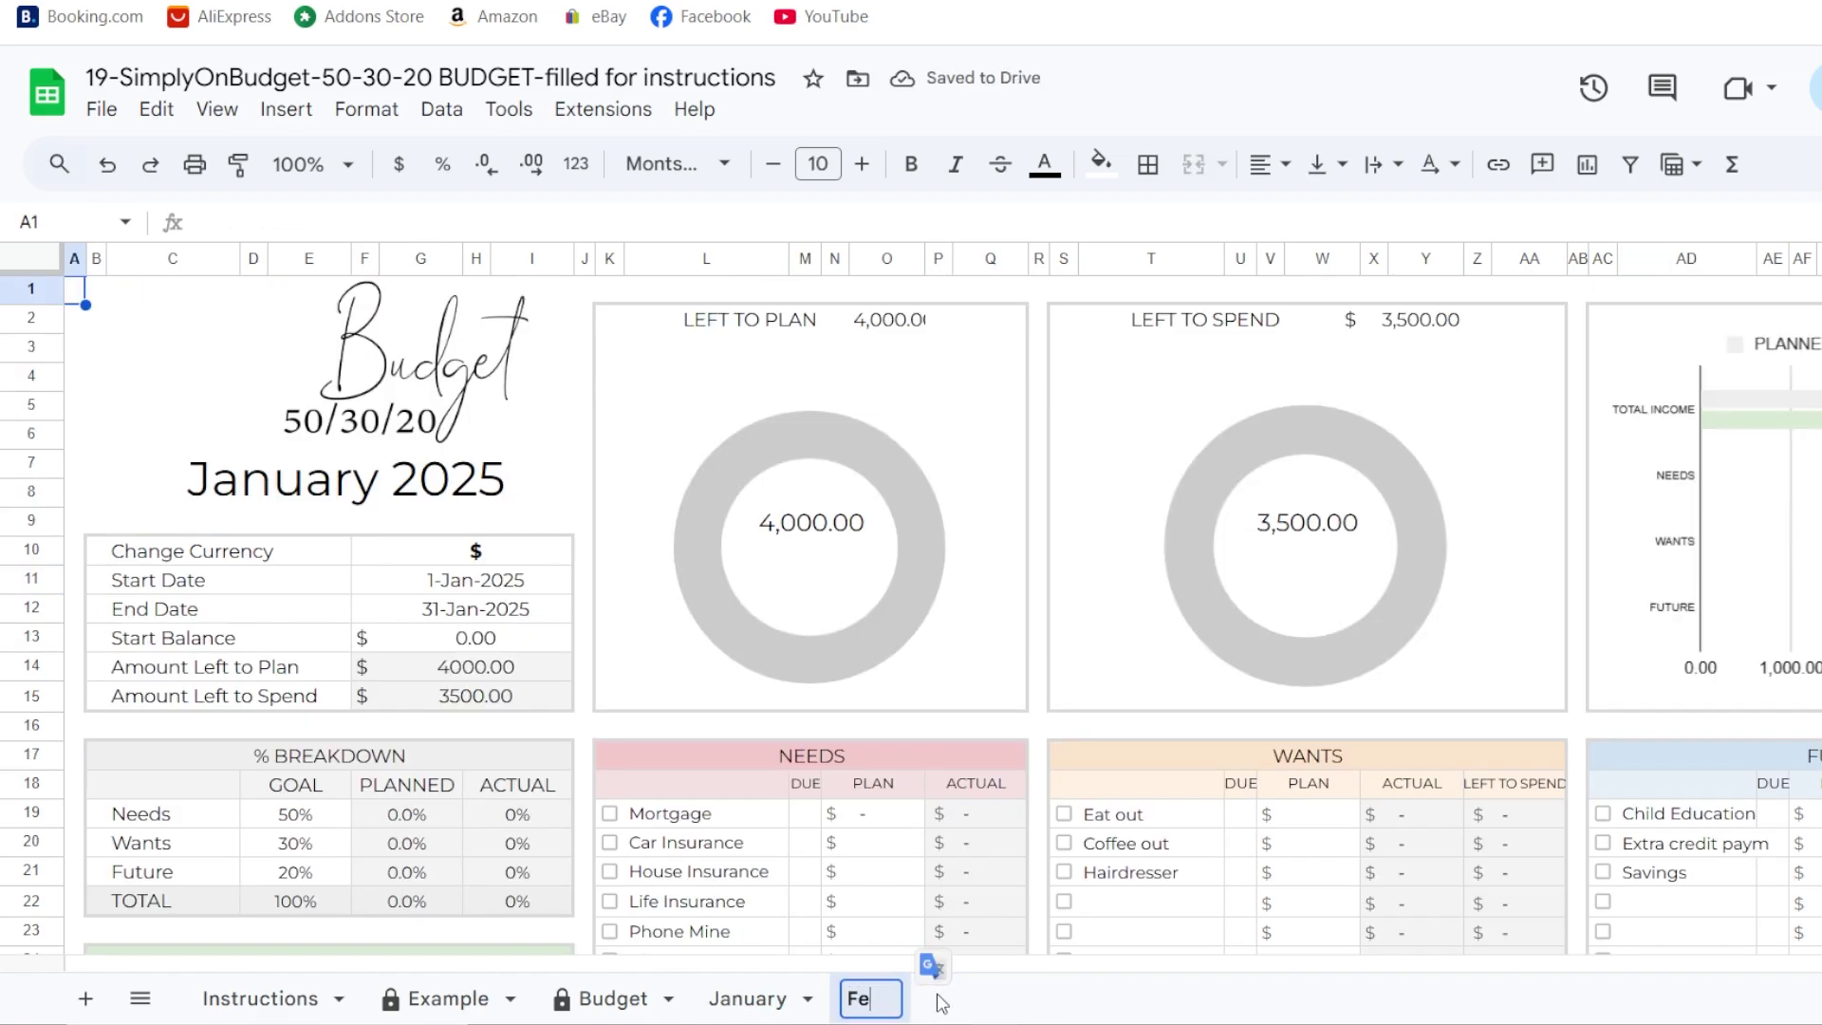
pyautogui.write('b')
pyautogui.press('Return')
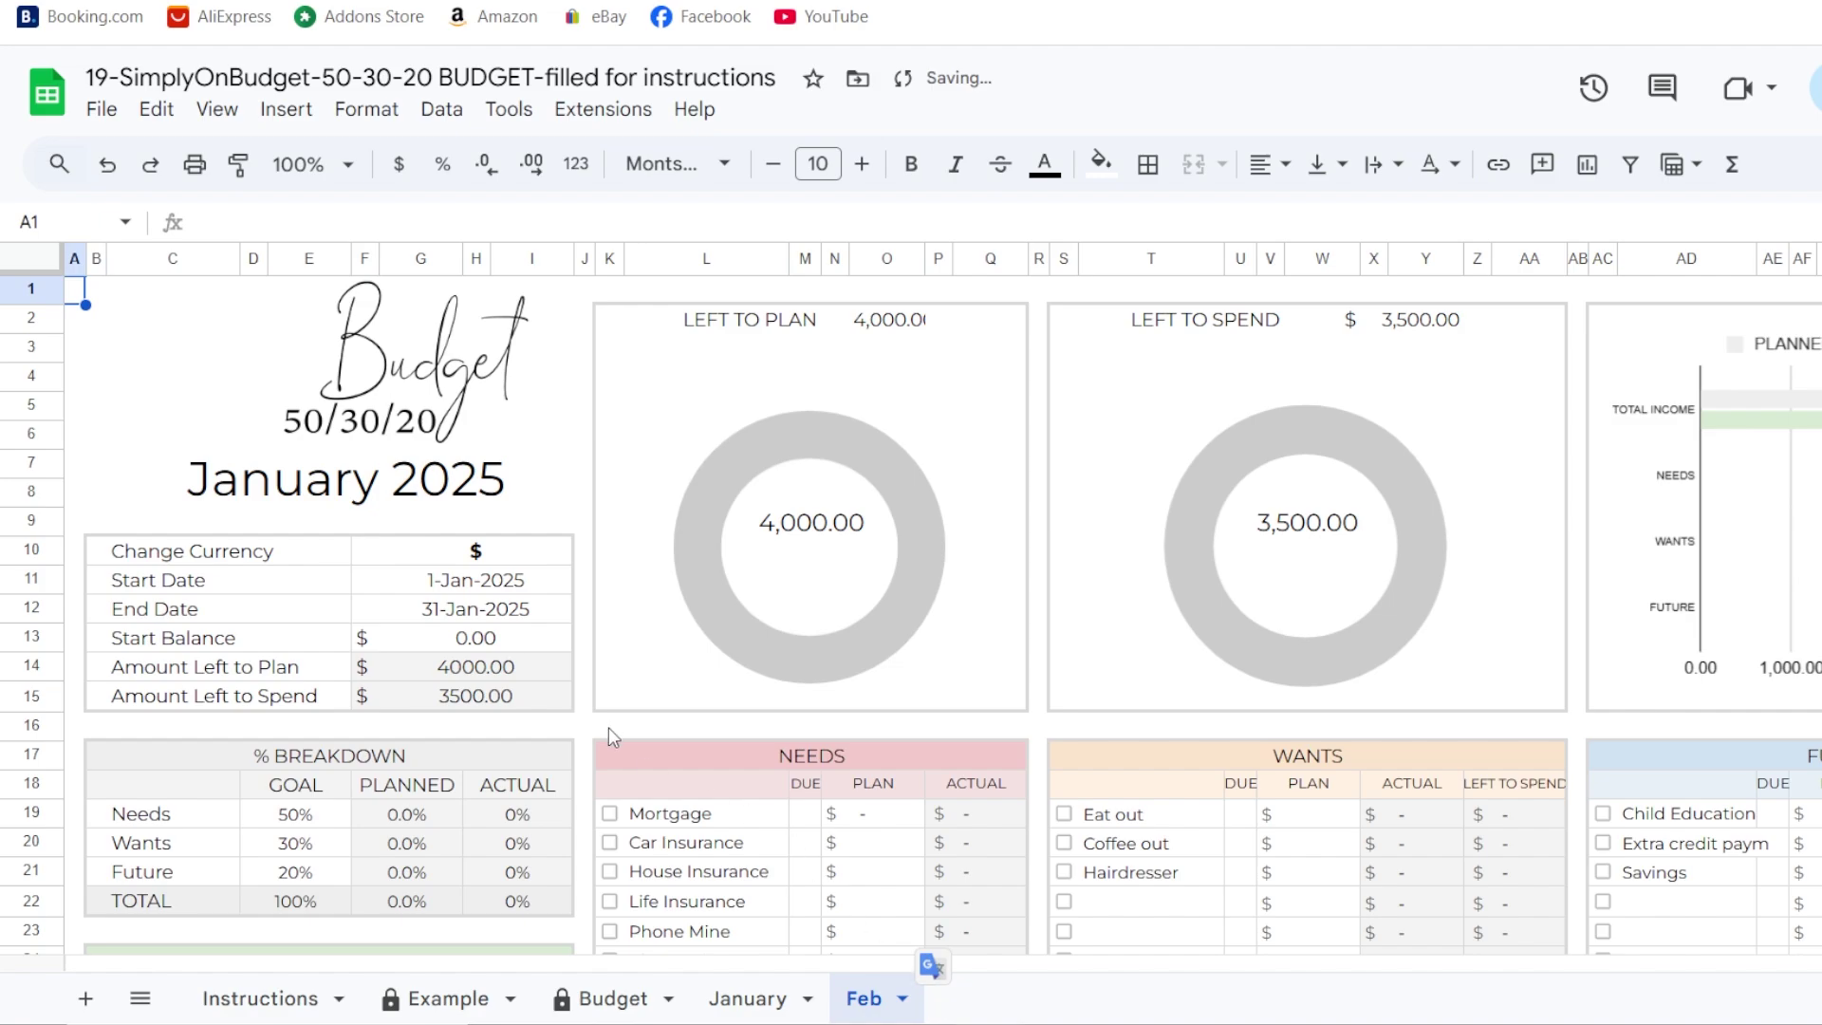
# - Set the Feb budget's Start Date to 1-Feb-2025 and its End Date to 28-Feb-2025
pyautogui.doubleClick(506, 587)
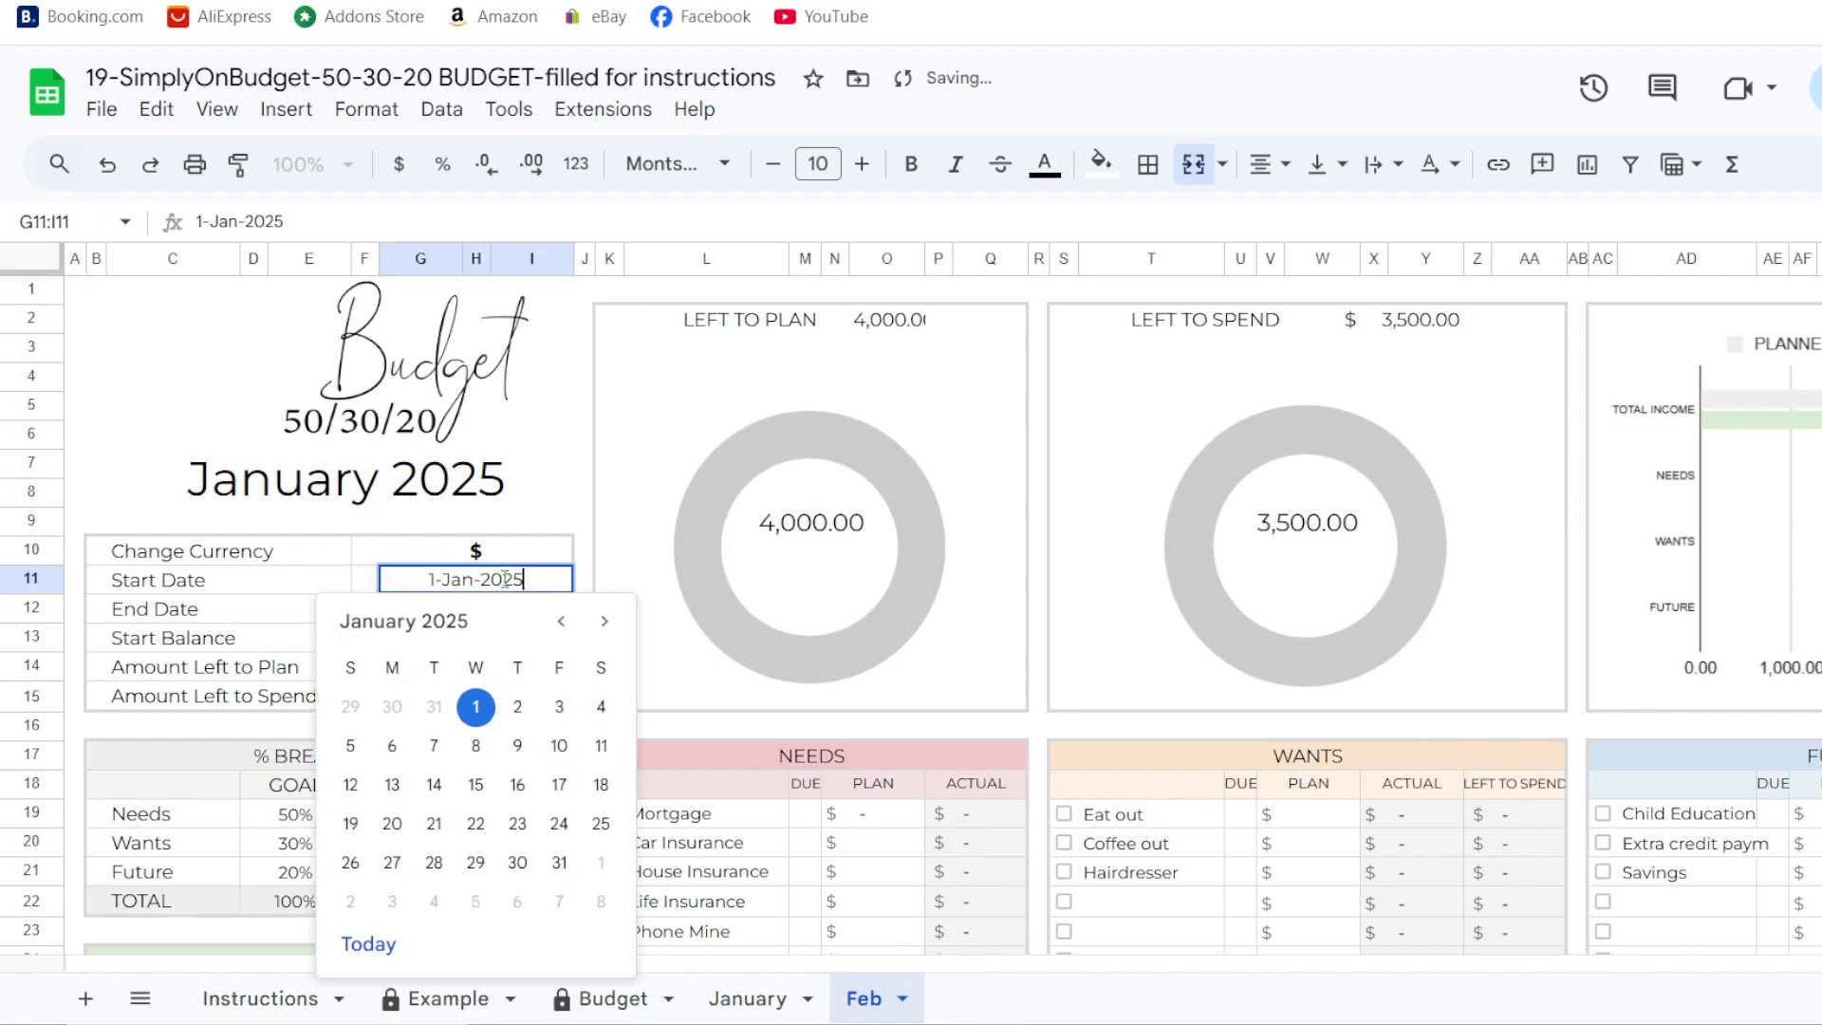
pyautogui.click(605, 622)
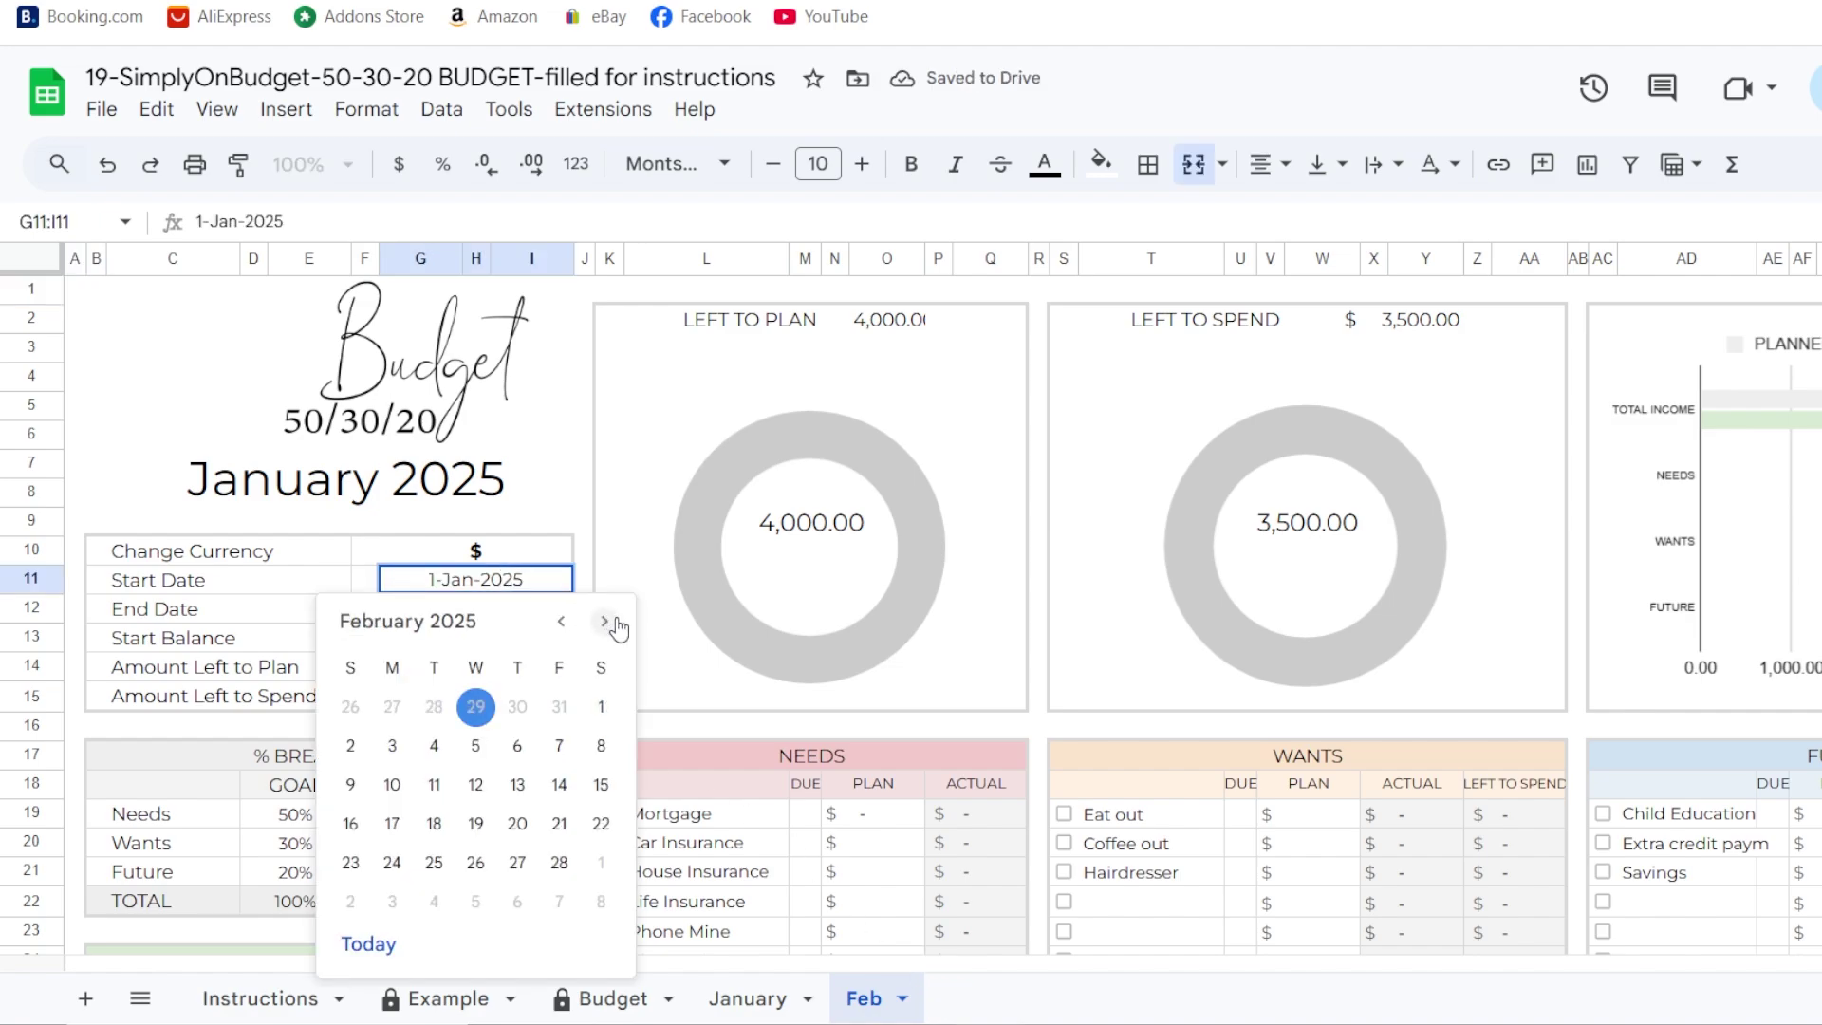
pyautogui.click(601, 704)
pyautogui.doubleClick(528, 608)
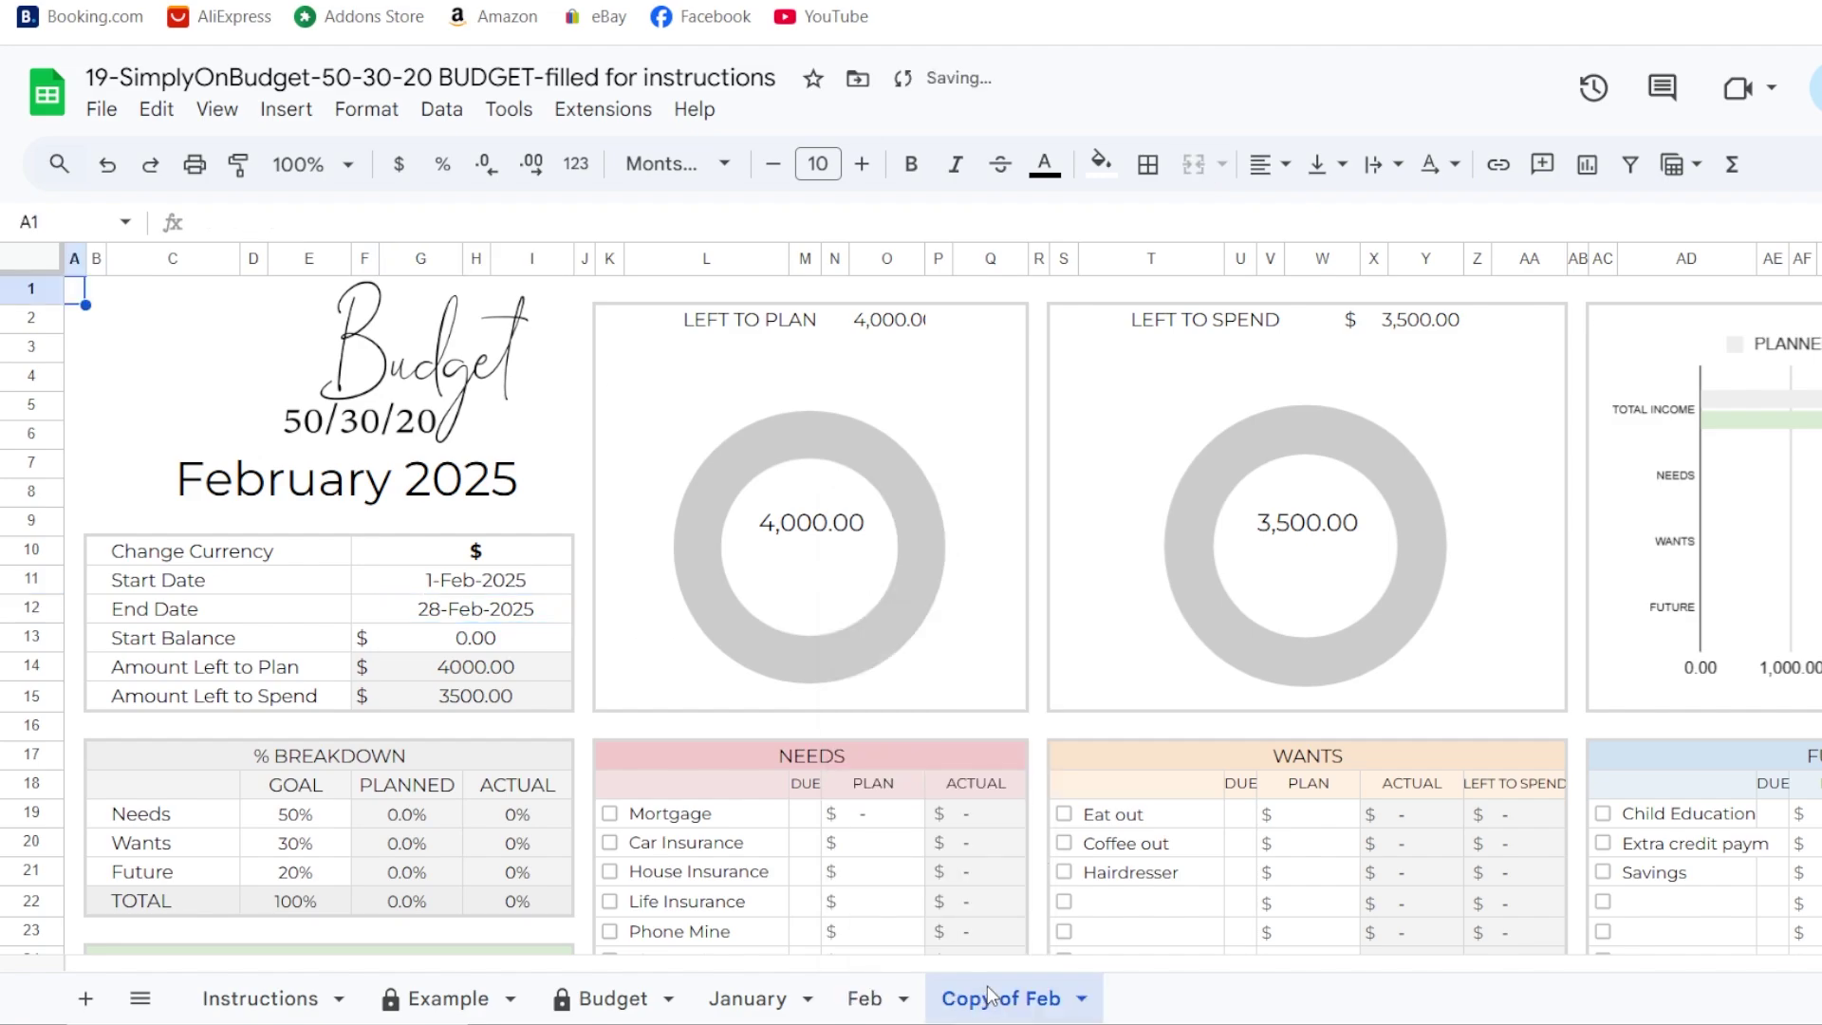
# - Rename the copy of the Feb sheet as March
pyautogui.doubleClick(994, 1001)
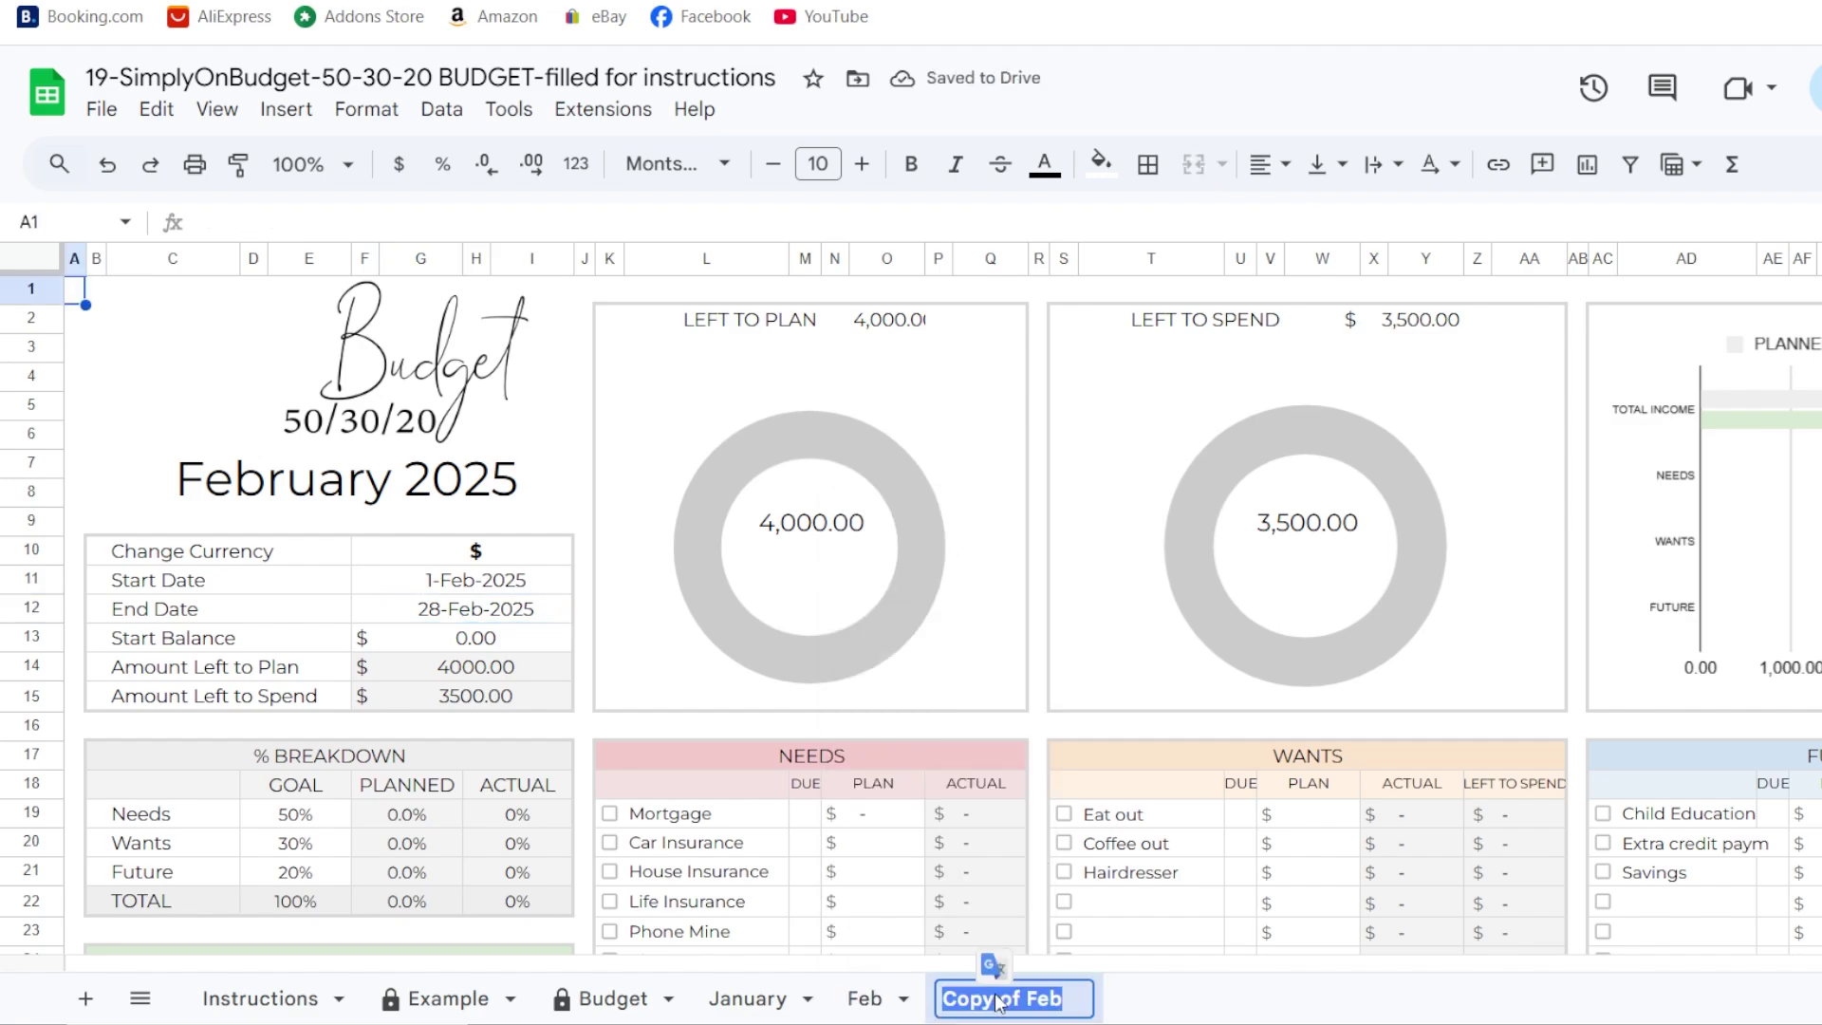
pyautogui.write('march')
pyautogui.press('Return')
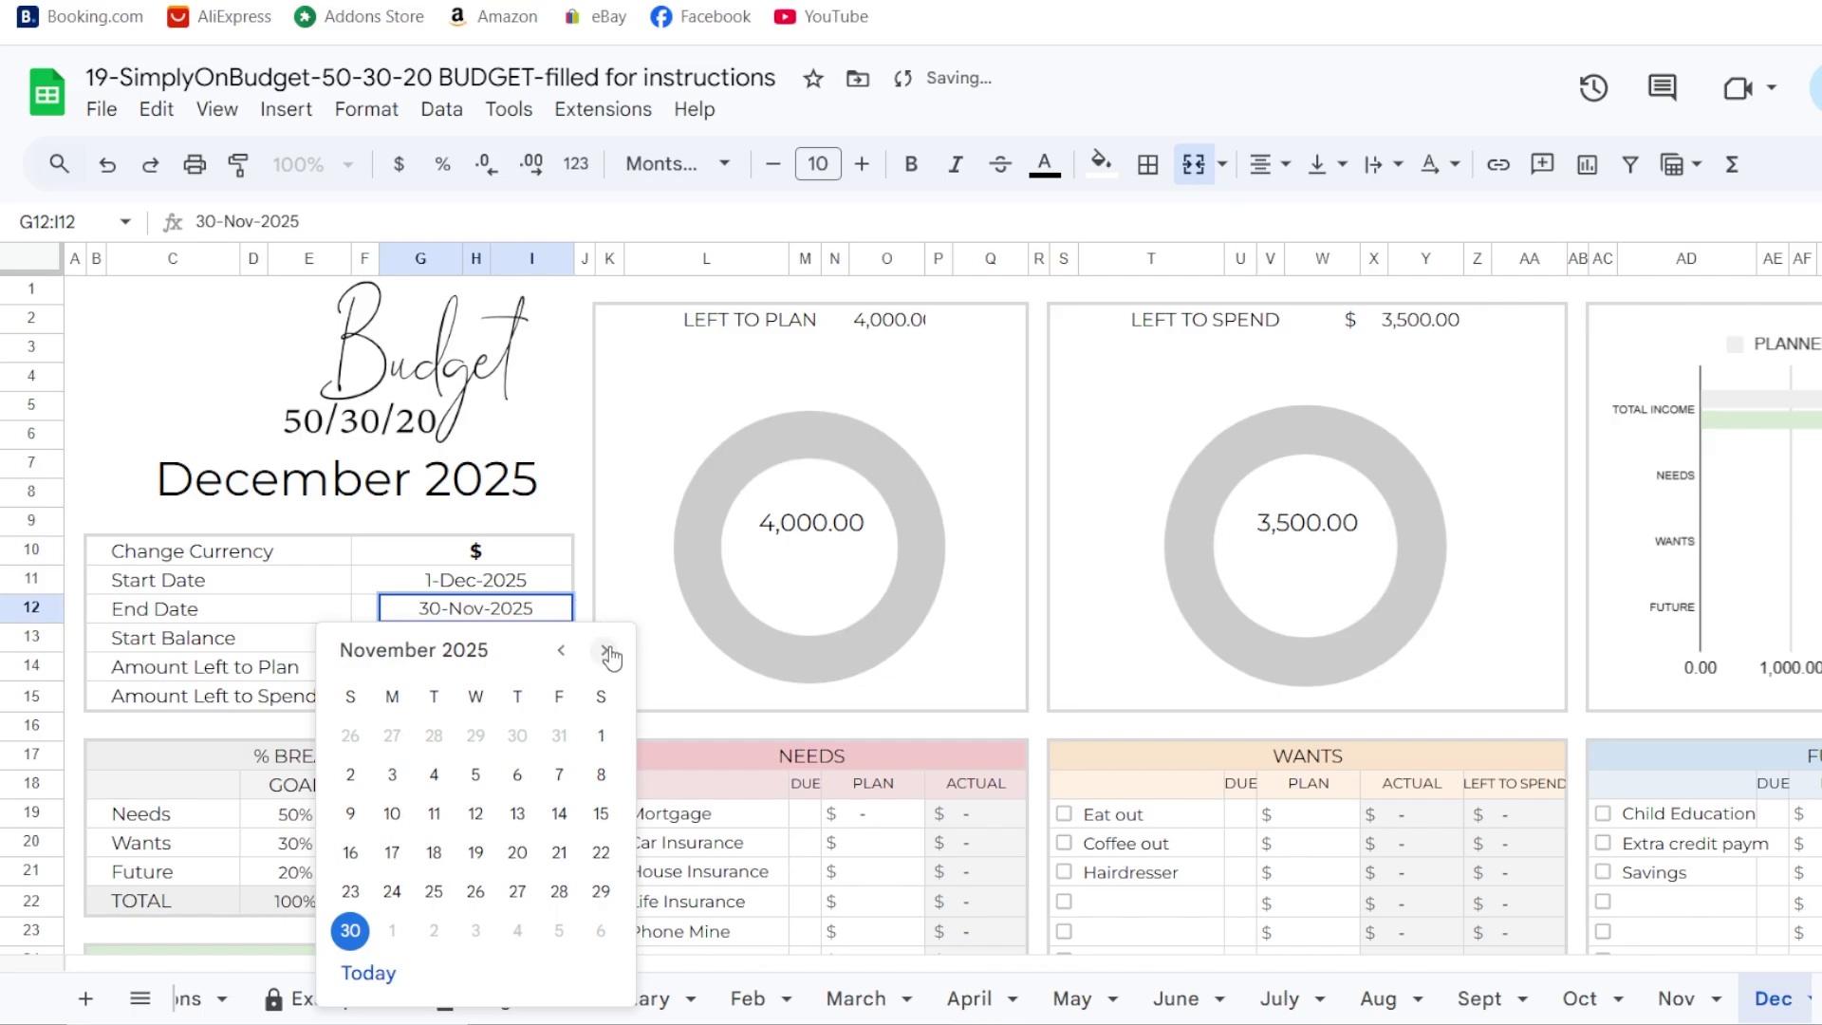
# - Set the Dec budget's End Date to 31-Dec-2025
pyautogui.click(603, 649)
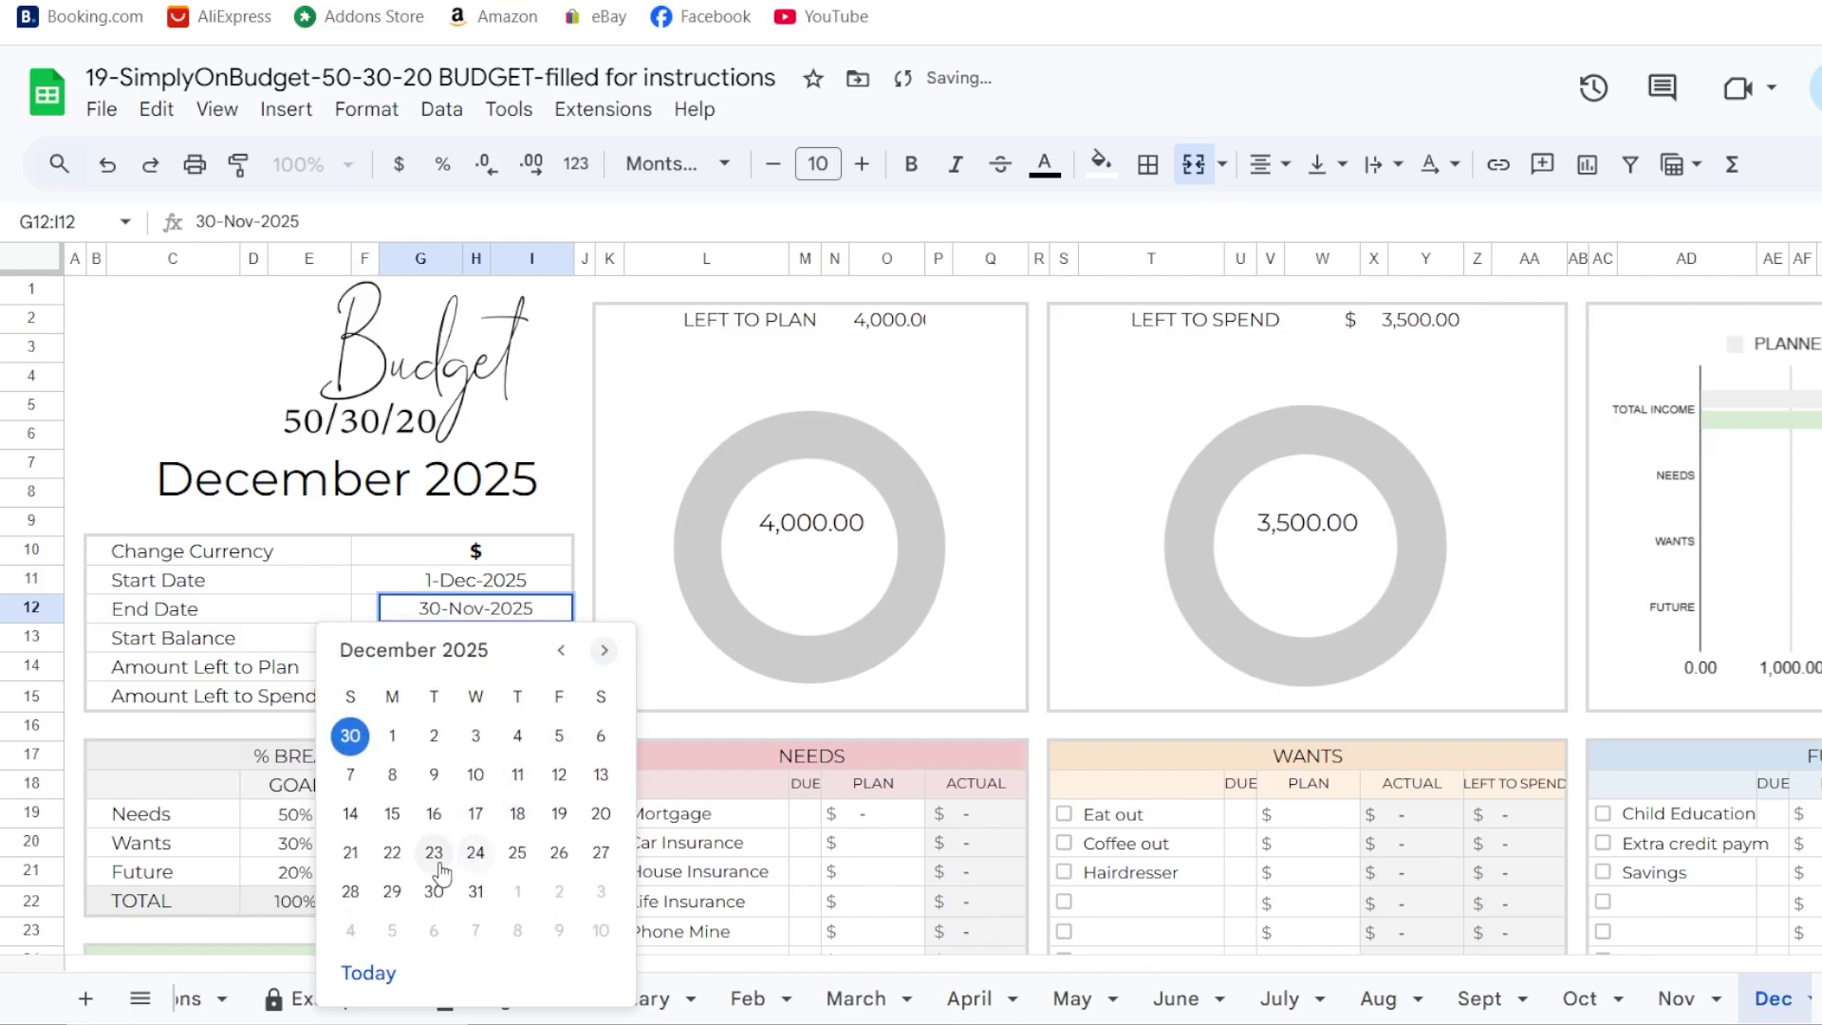
pyautogui.click(476, 892)
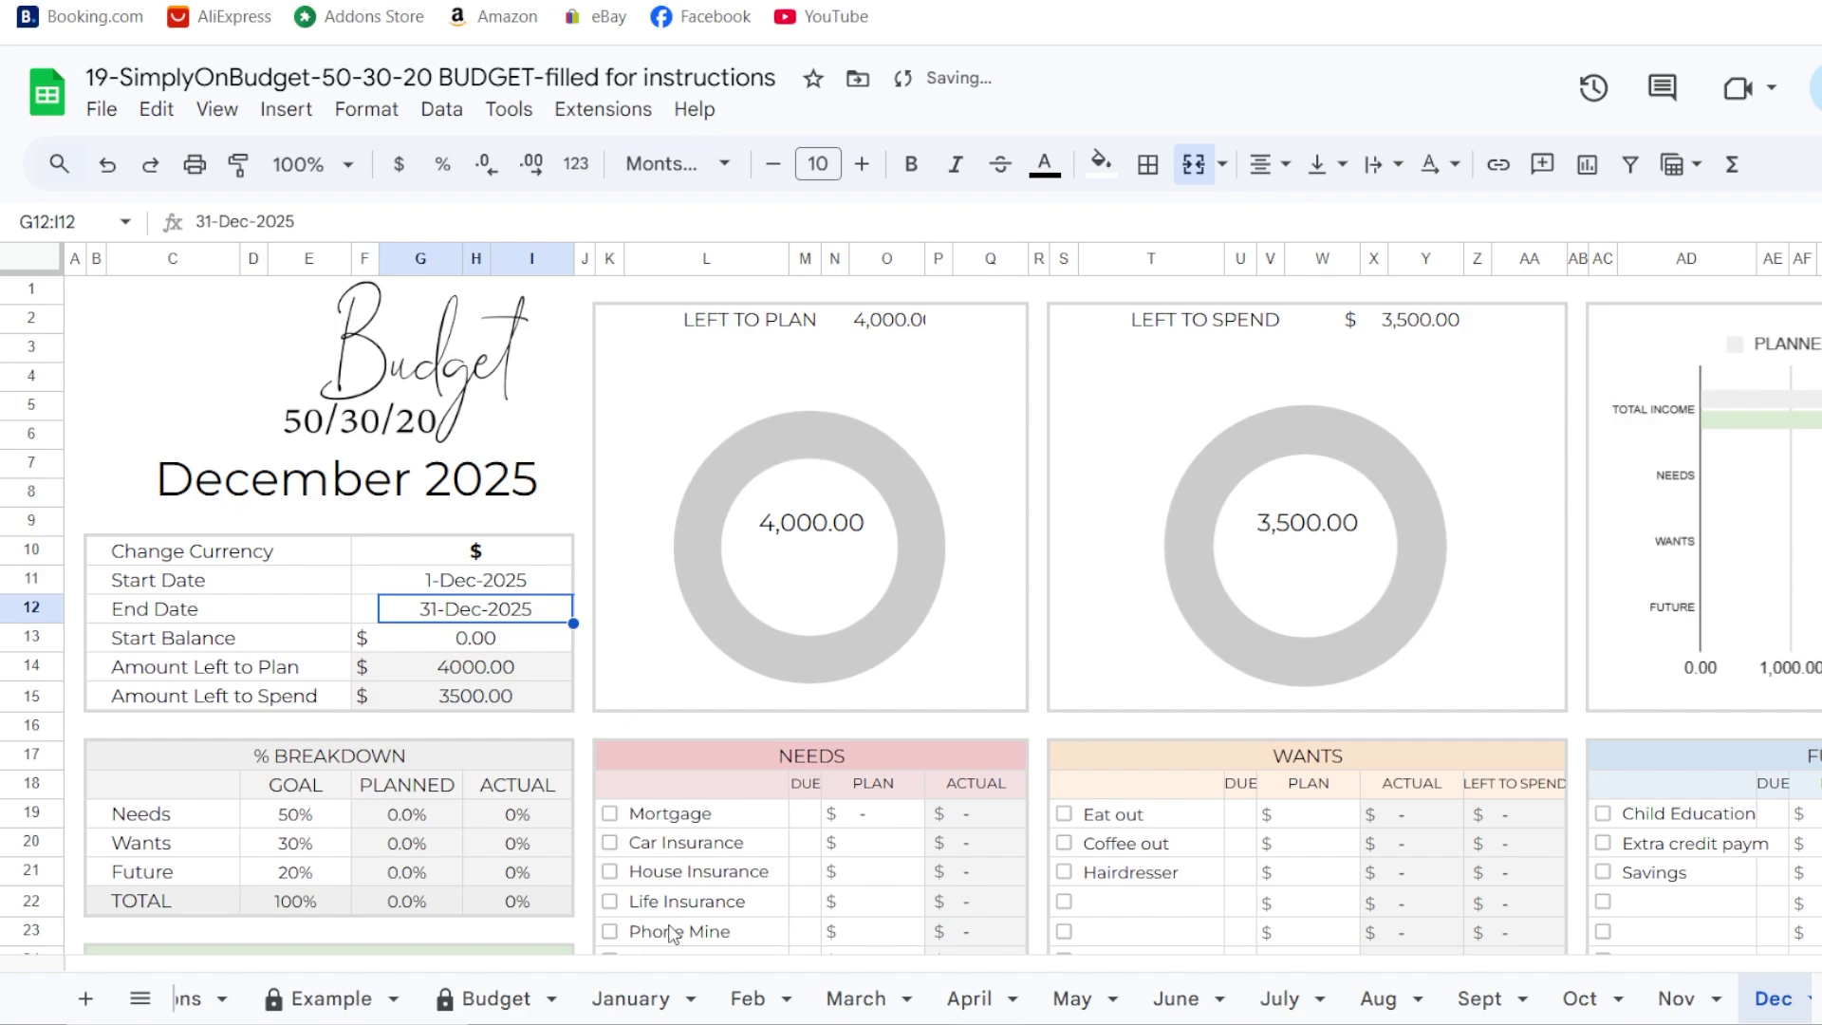
# - Enter 850 as the planned Mortgage amount in the January sheet's Needs list
pyautogui.click(631, 998)
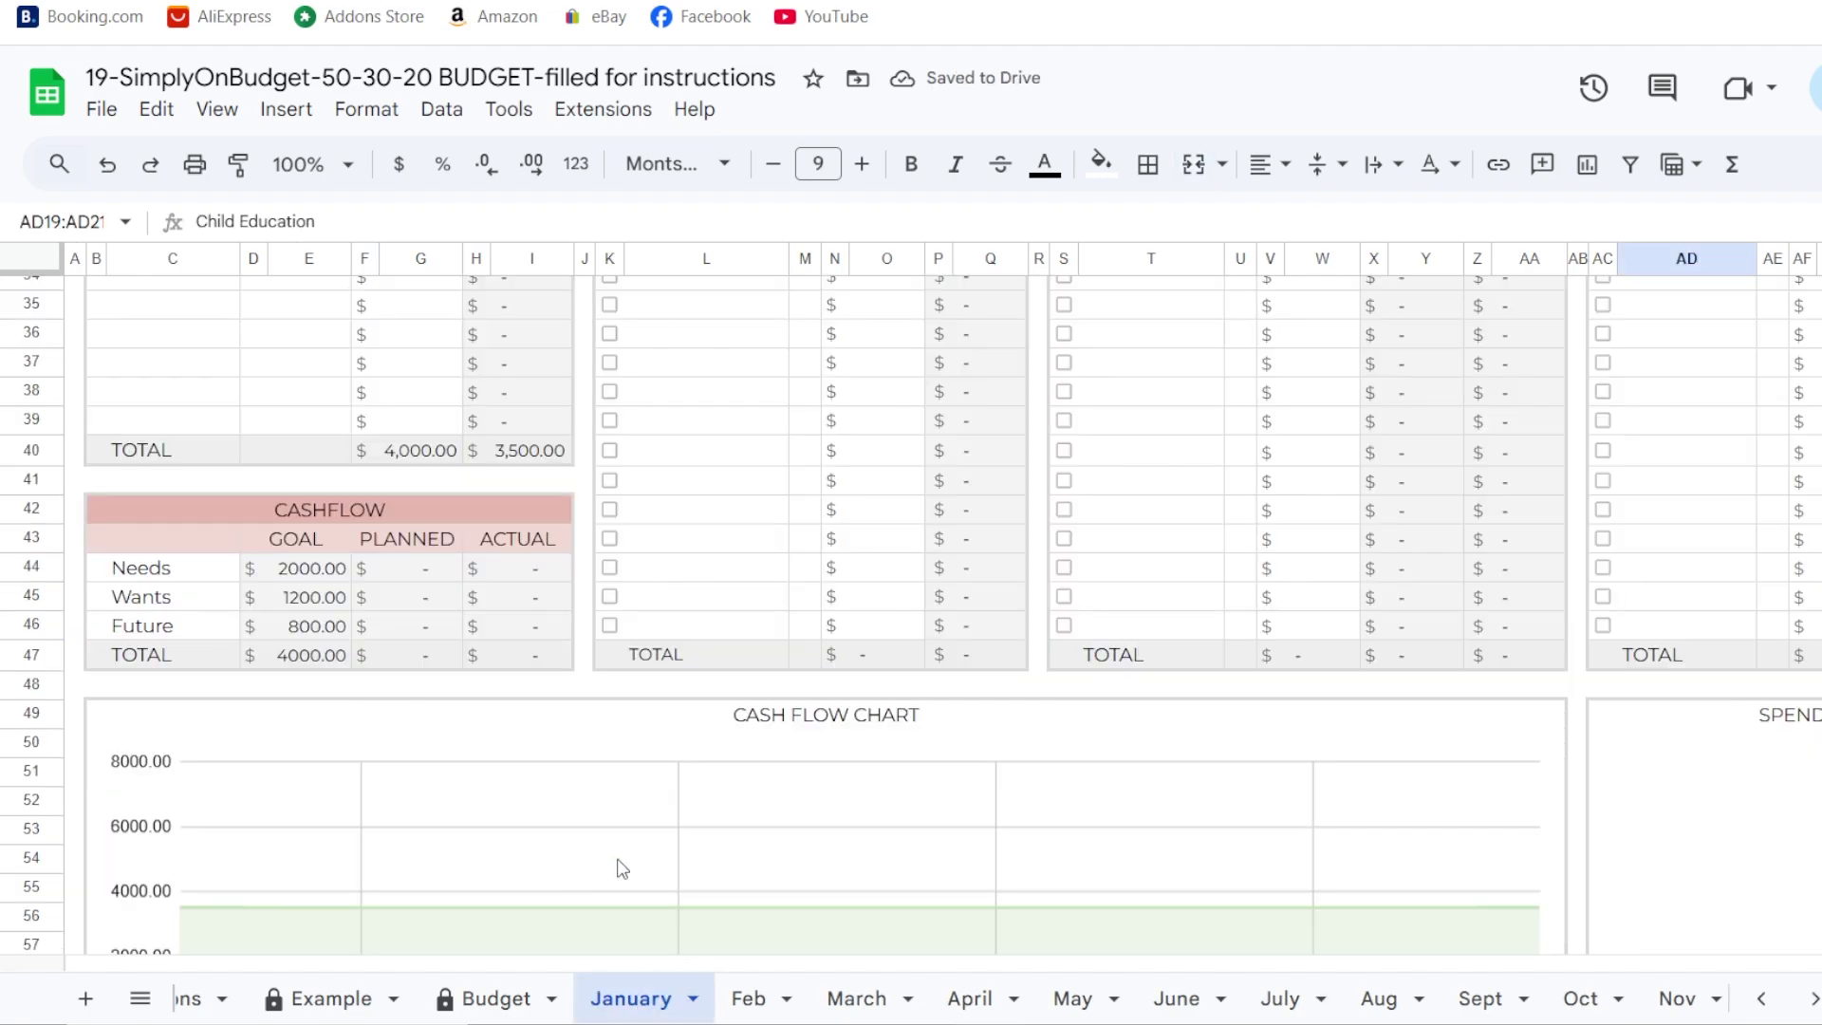
pyautogui.scroll(8, 595, 807)
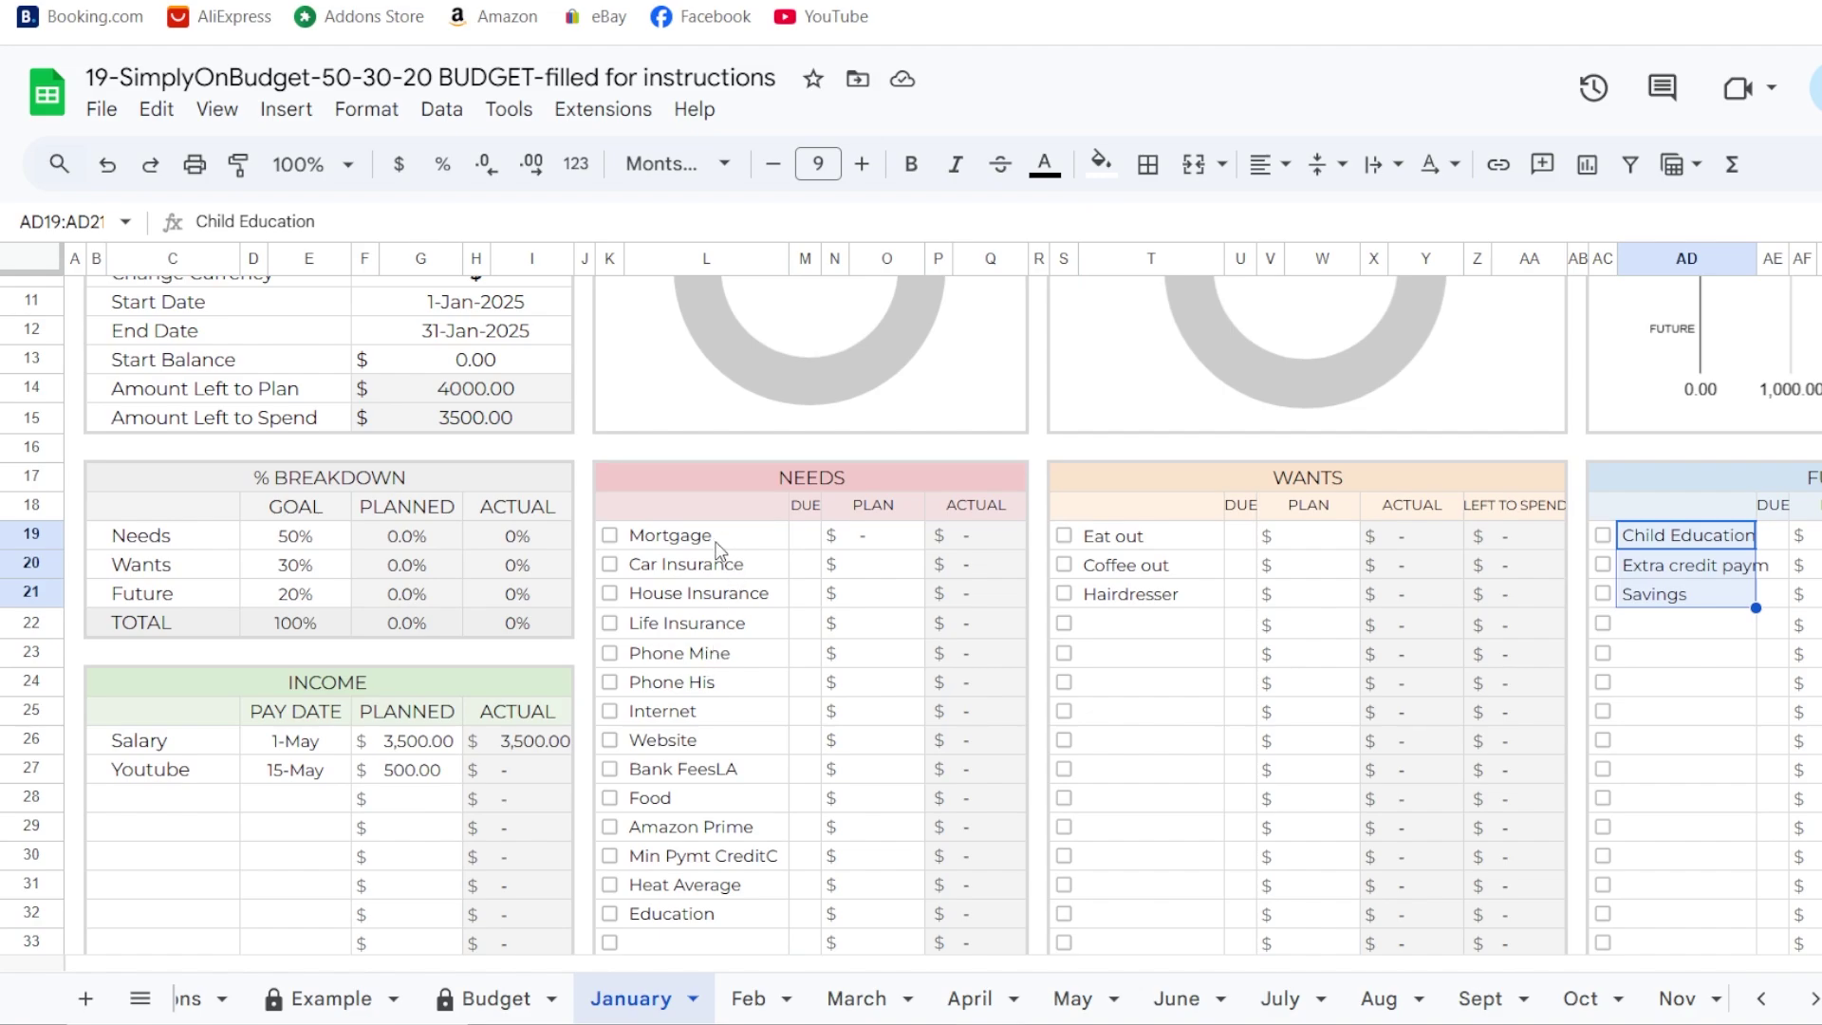
pyautogui.click(873, 536)
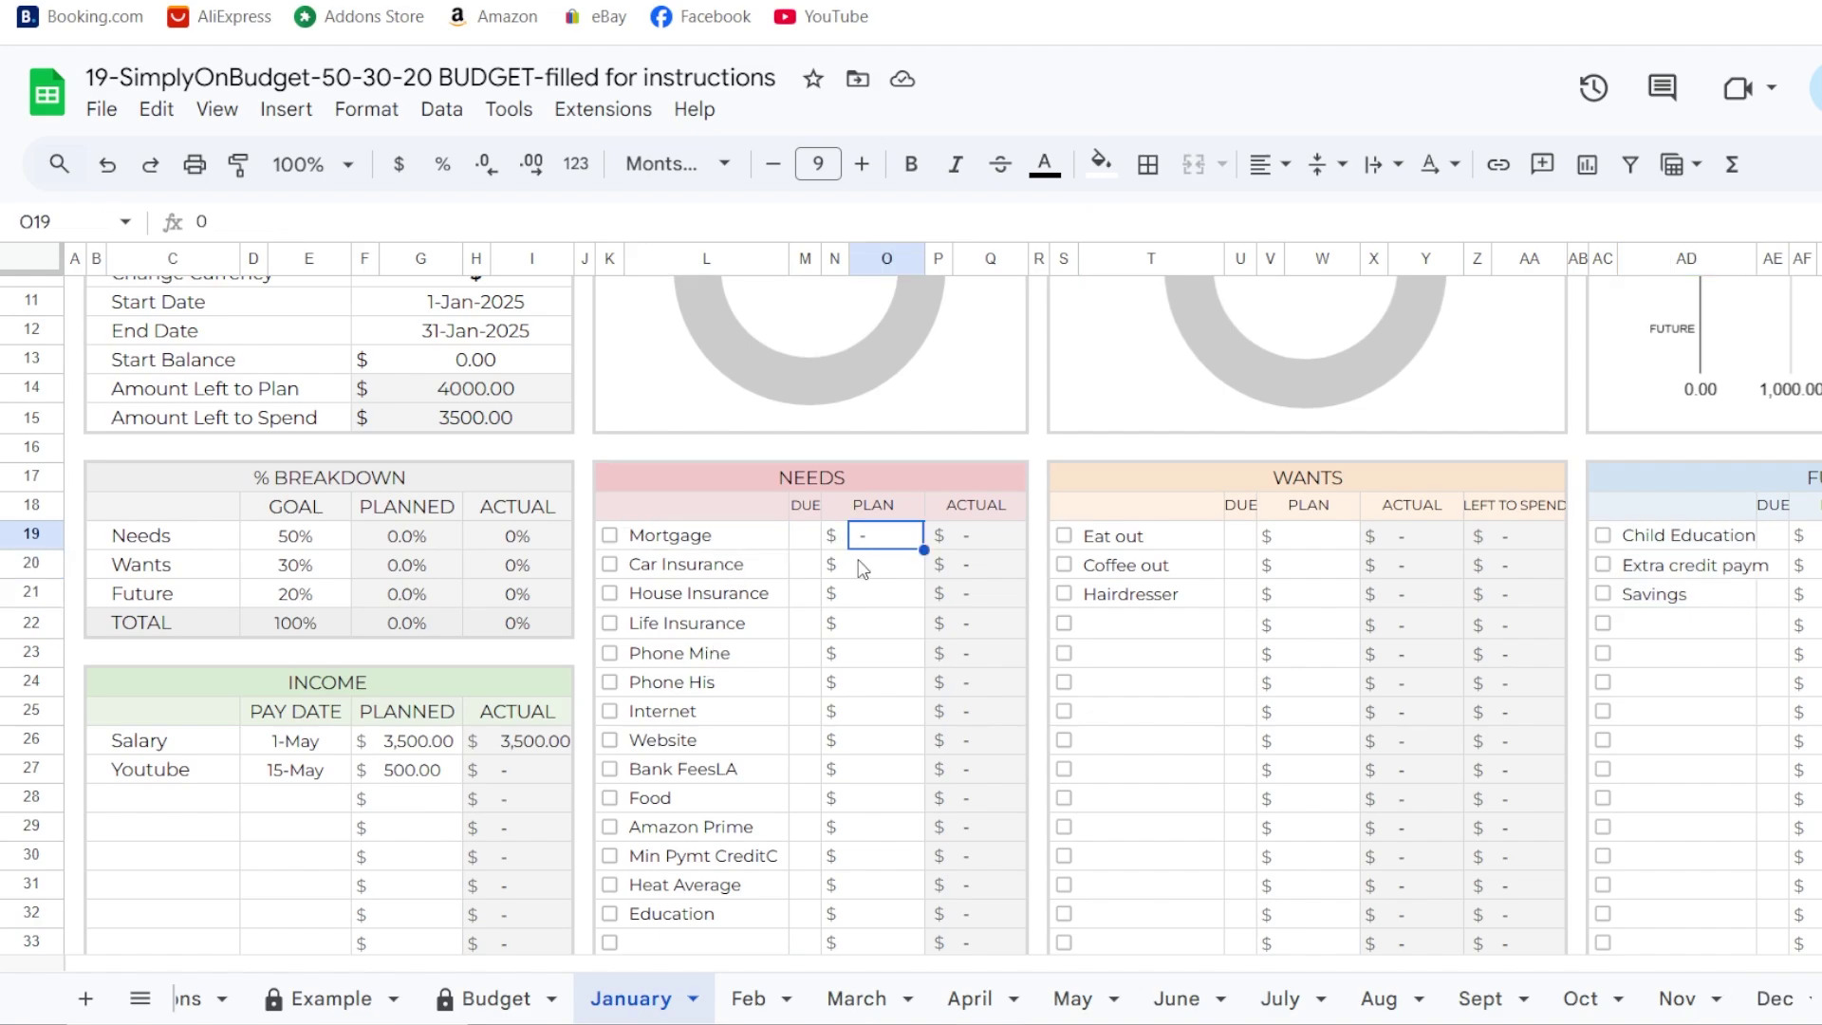
pyautogui.write('7')
pyautogui.write('8')
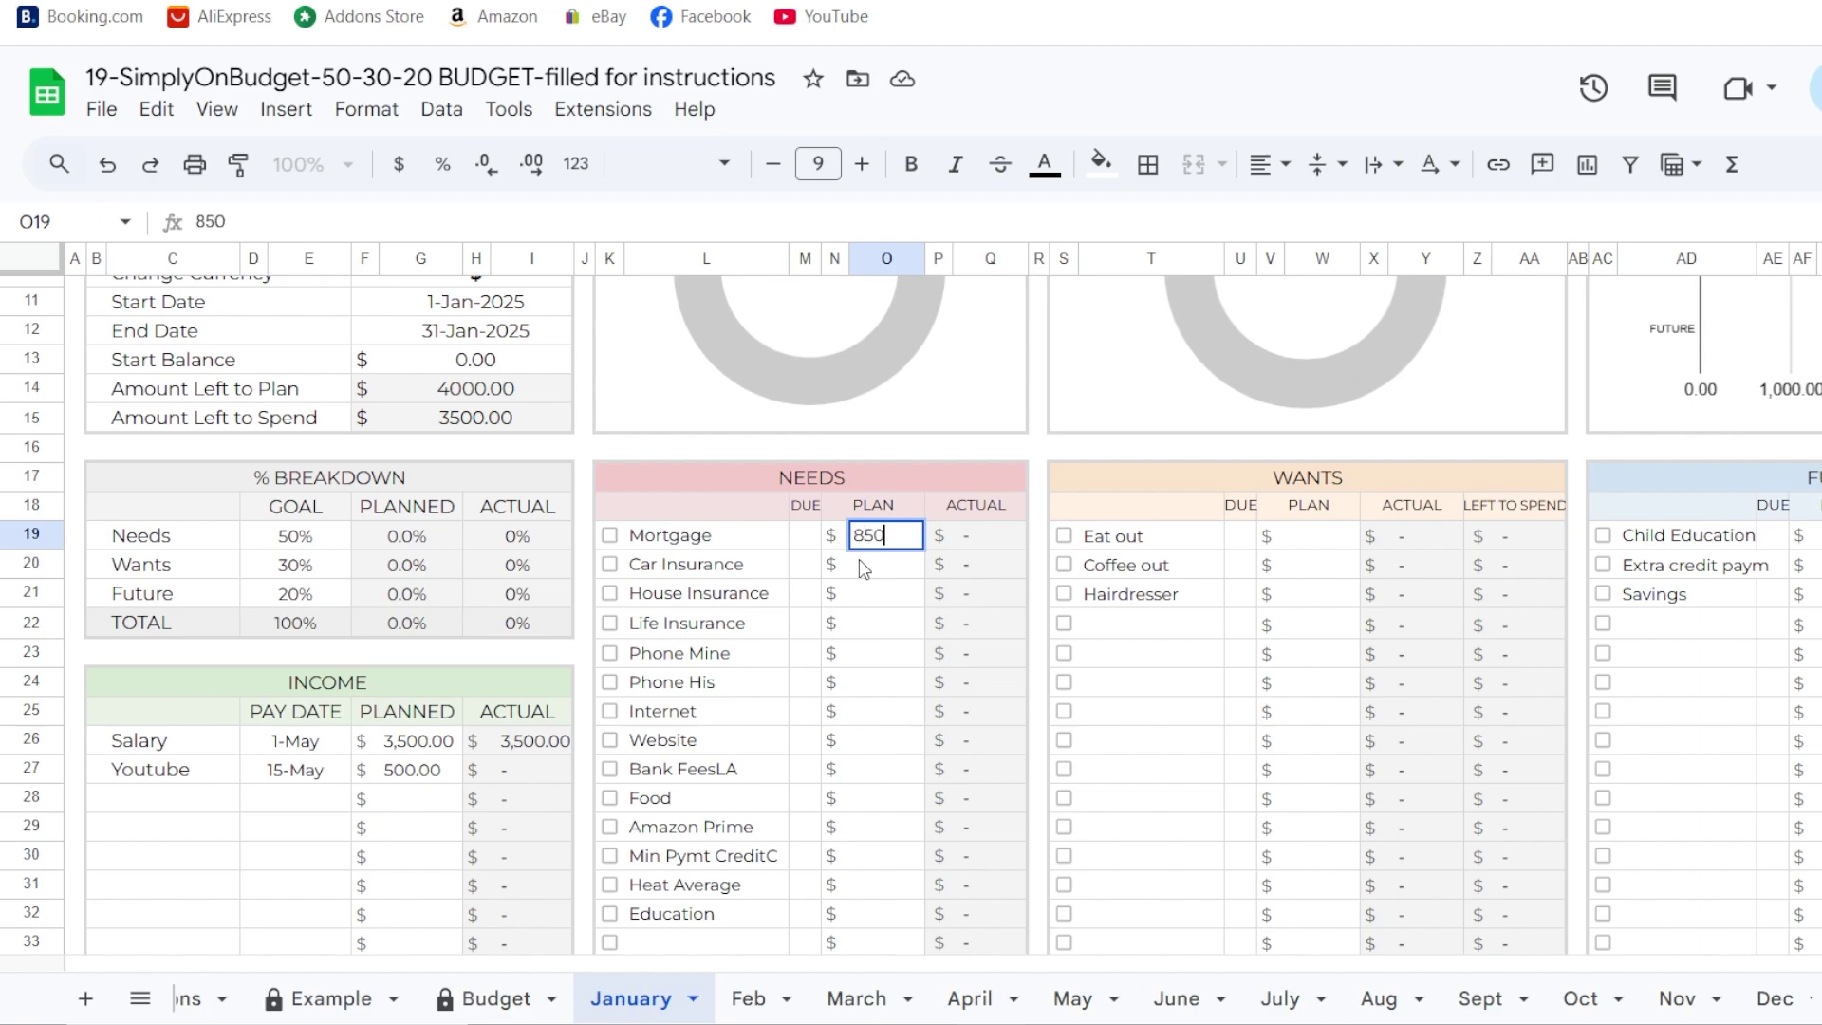
pyautogui.write('50')
pyautogui.press('Return')
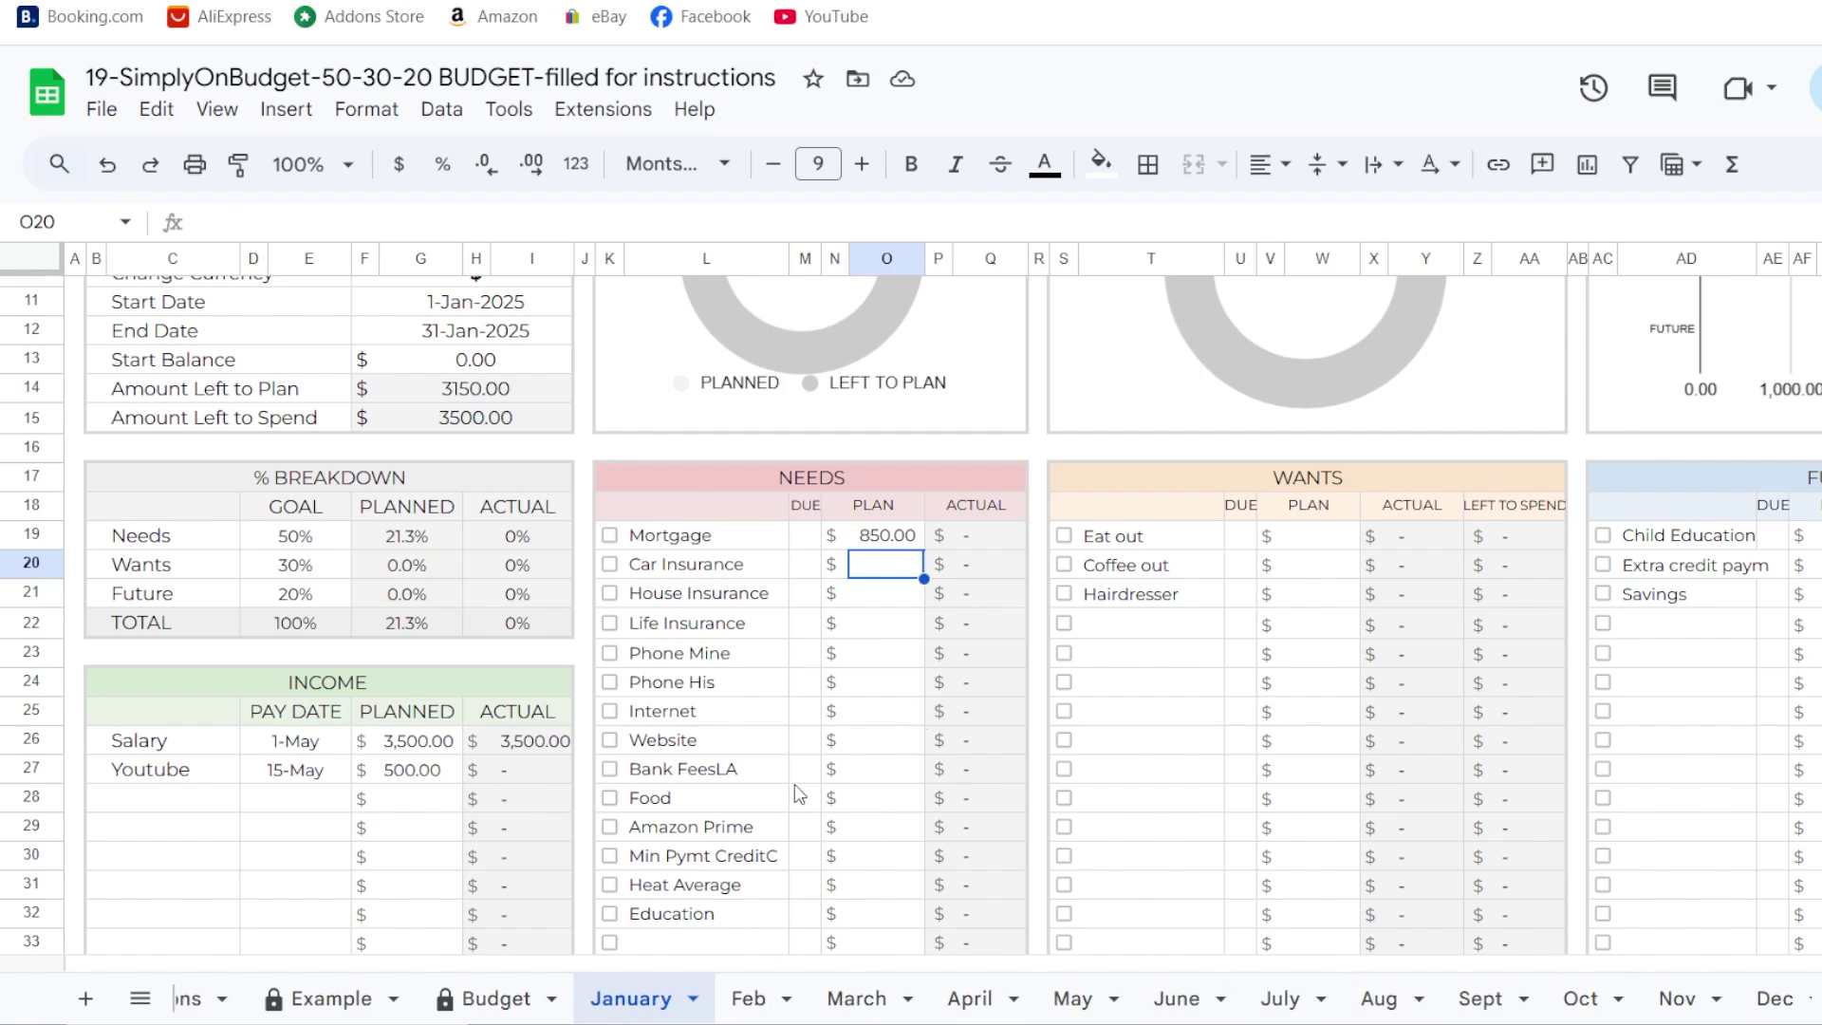
pyautogui.scroll(3, 794, 783)
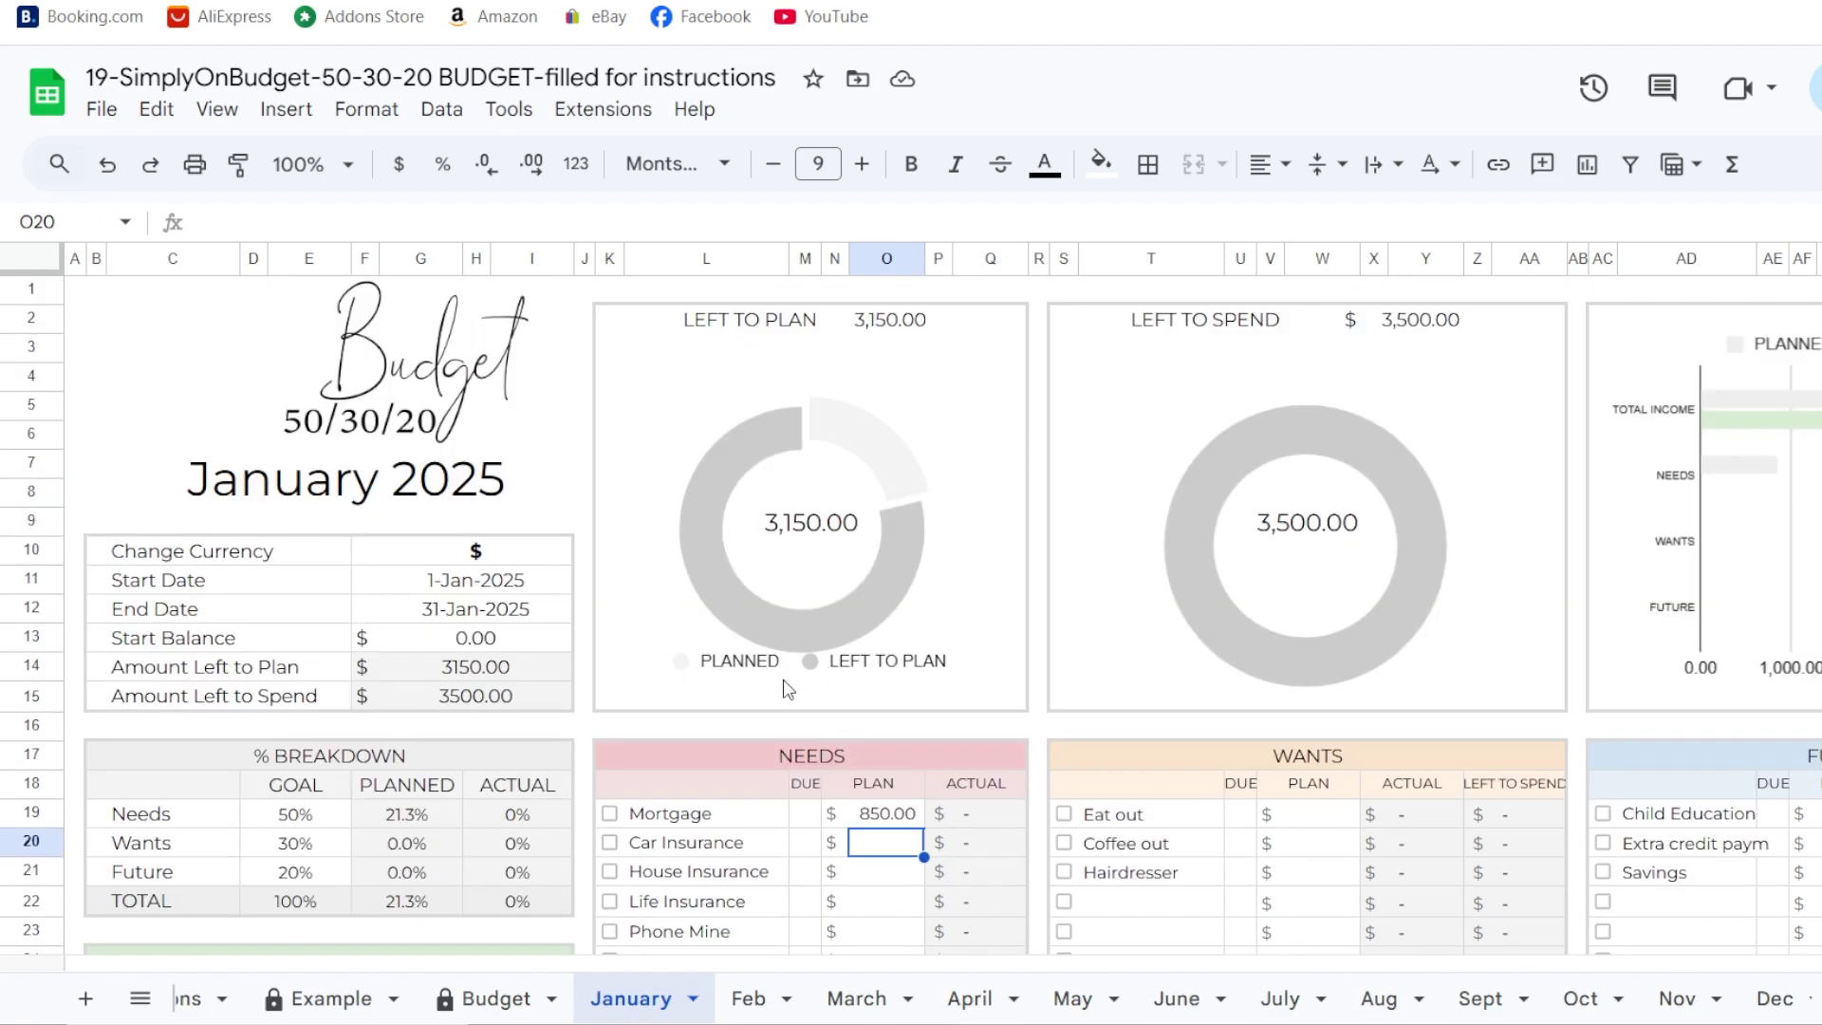
# - Enter a transaction dated 3-Jan with an amount of 850 in row 67 of the January Transactions table
pyautogui.scroll(-15, 785, 689)
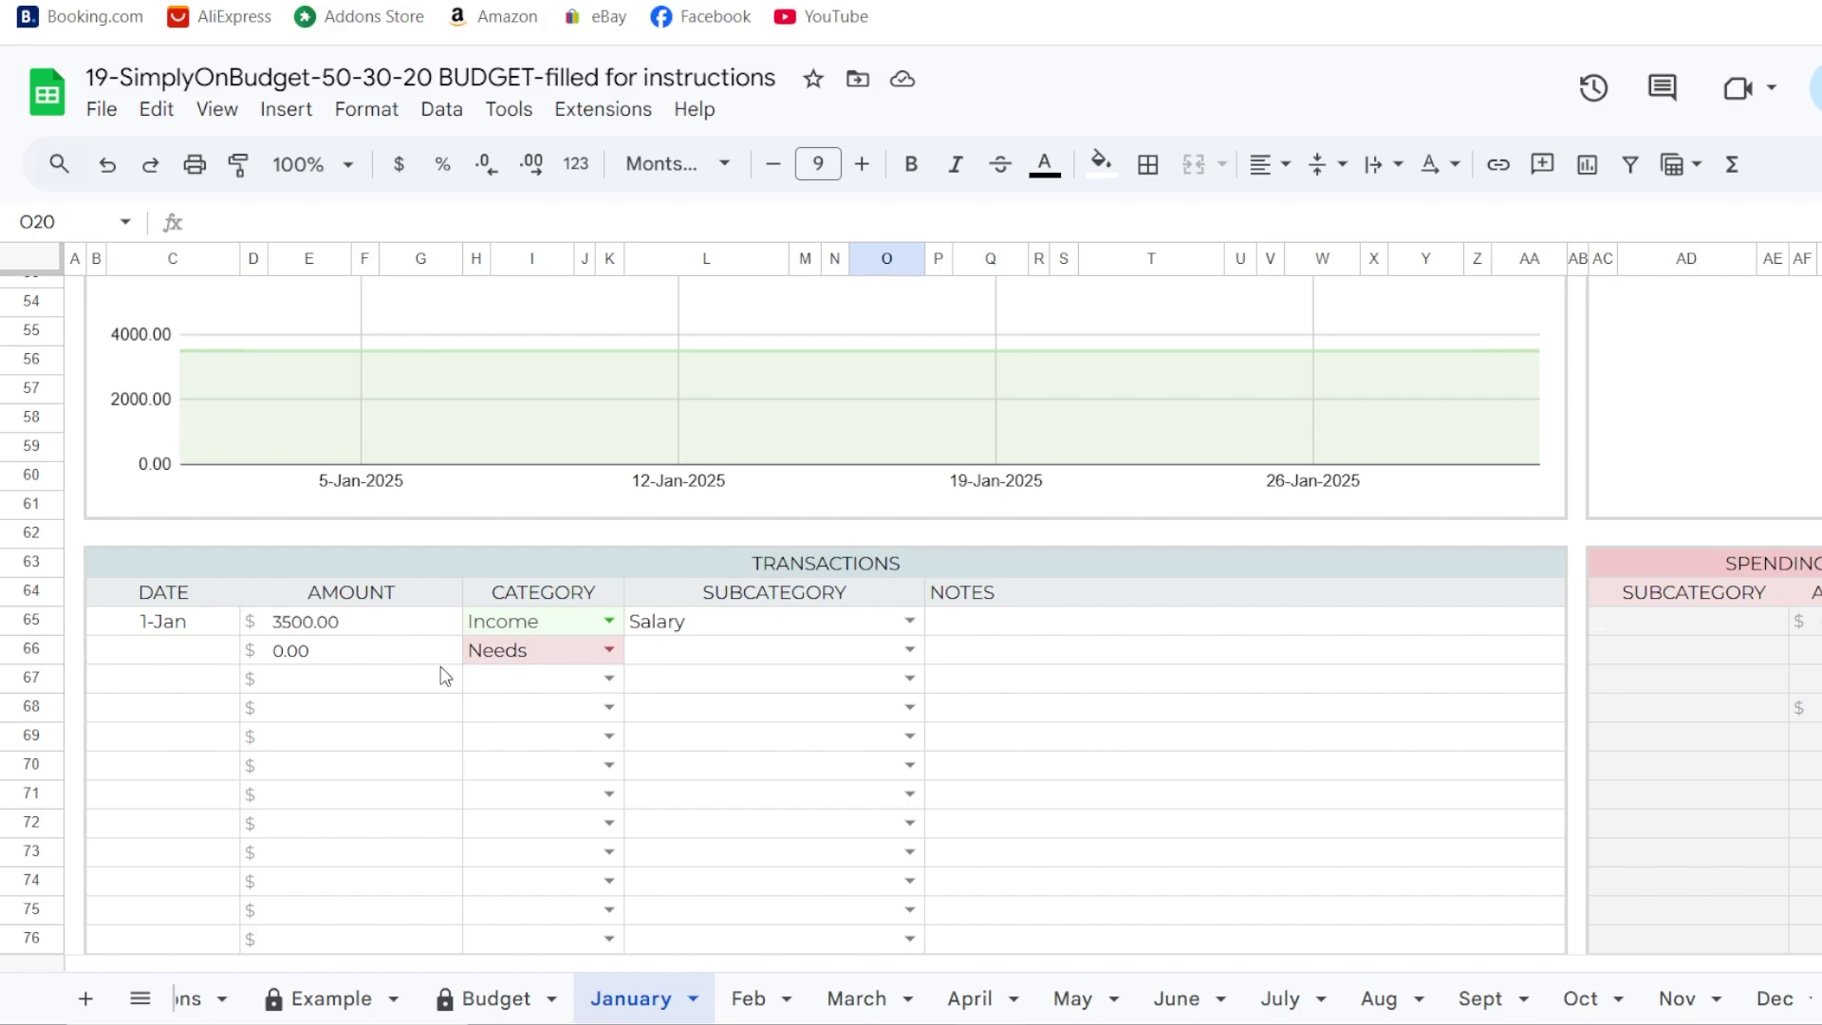
pyautogui.doubleClick(171, 681)
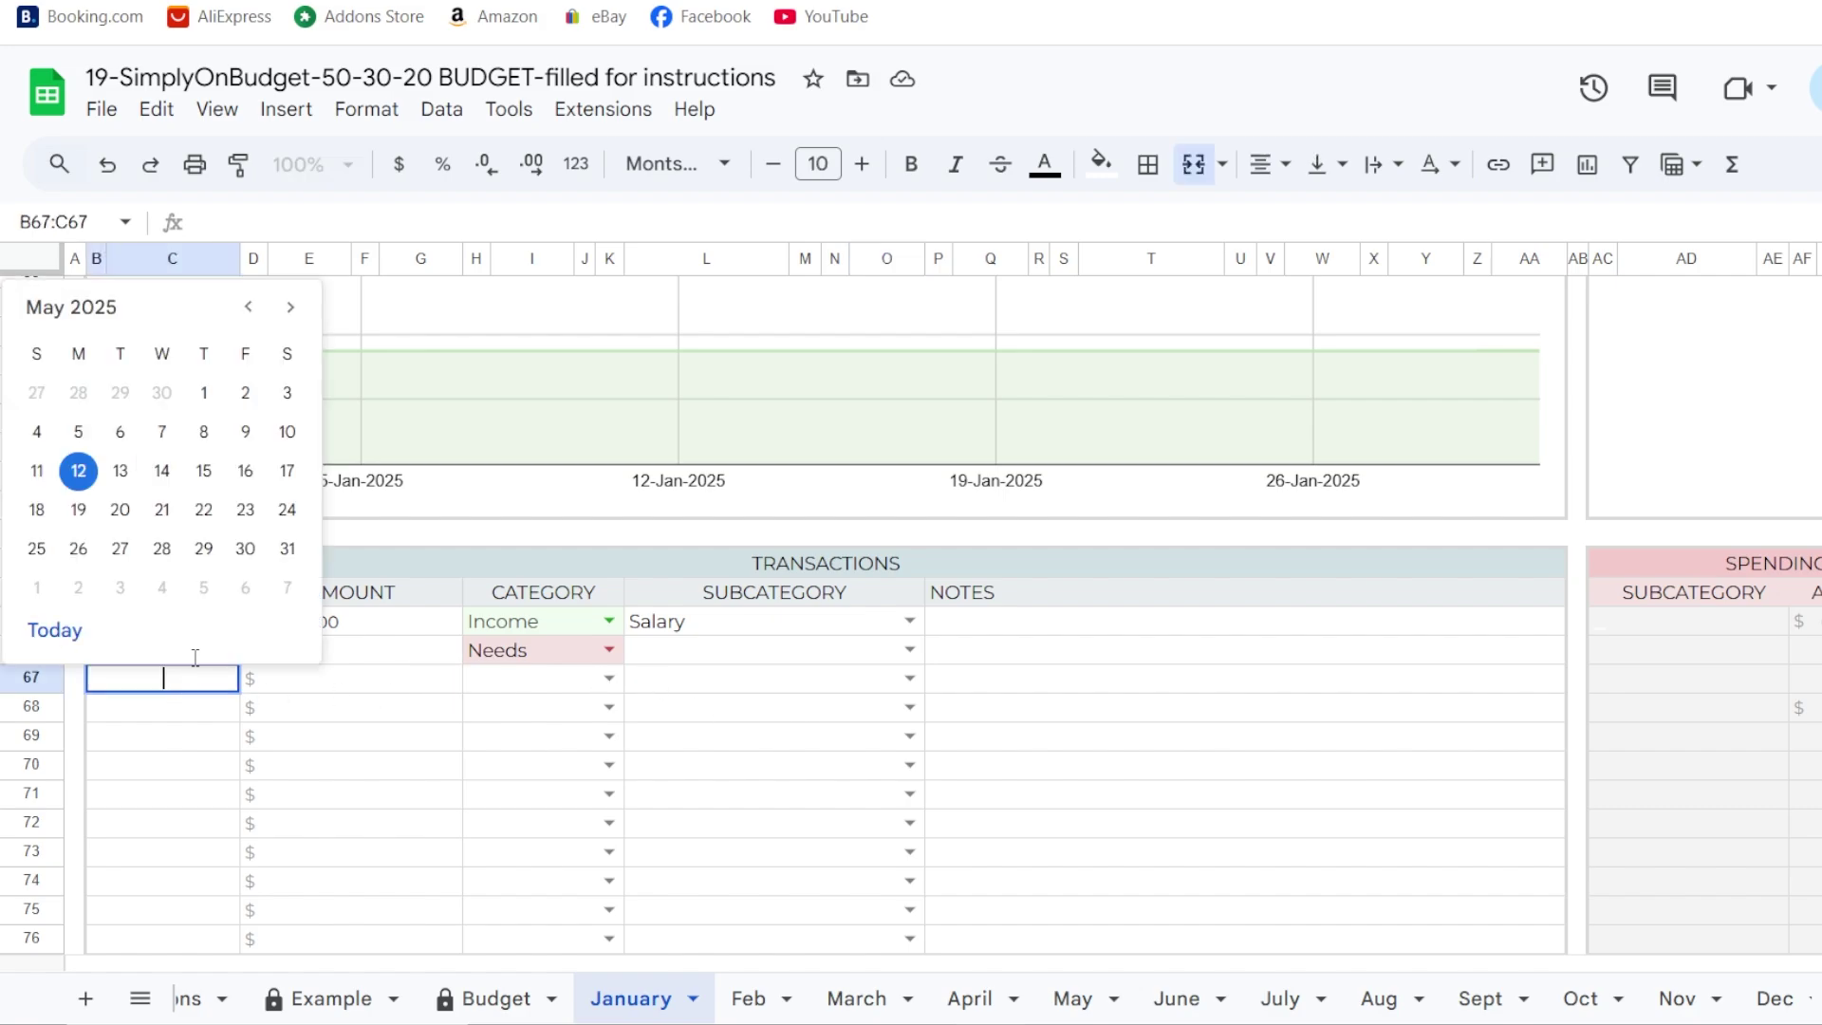
pyautogui.click(257, 307)
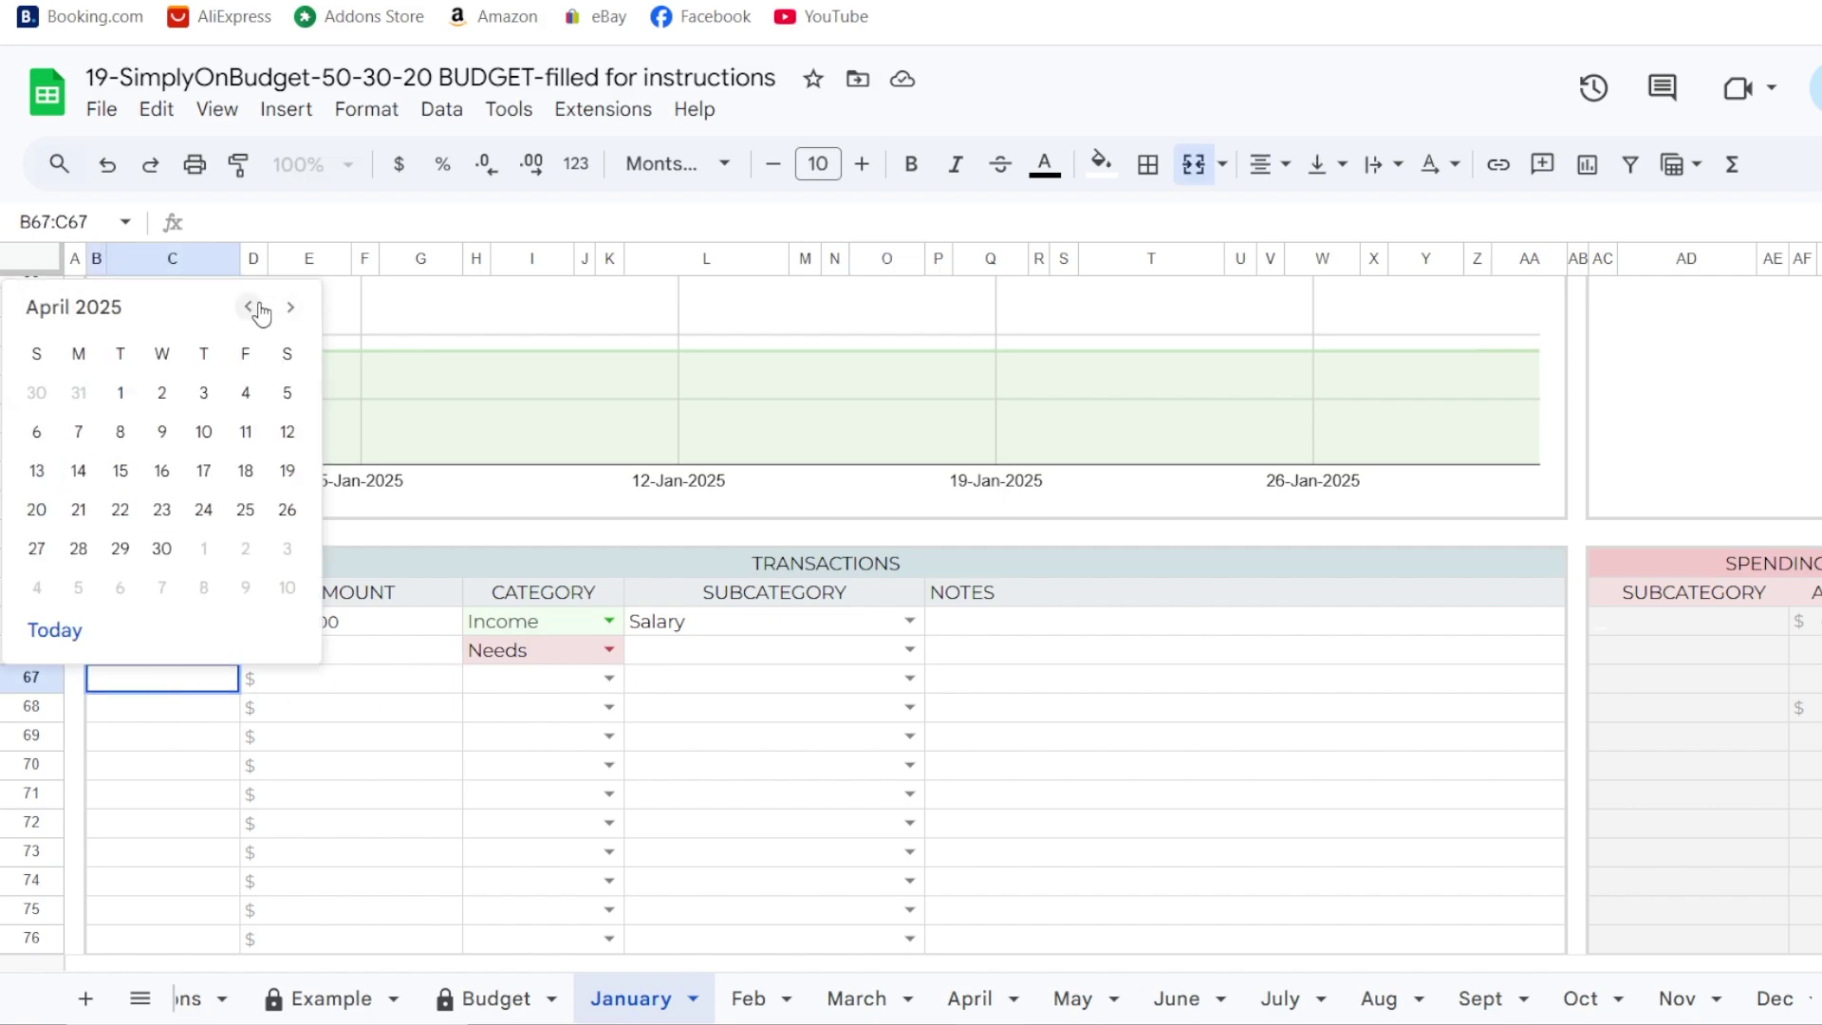
pyautogui.click(257, 308)
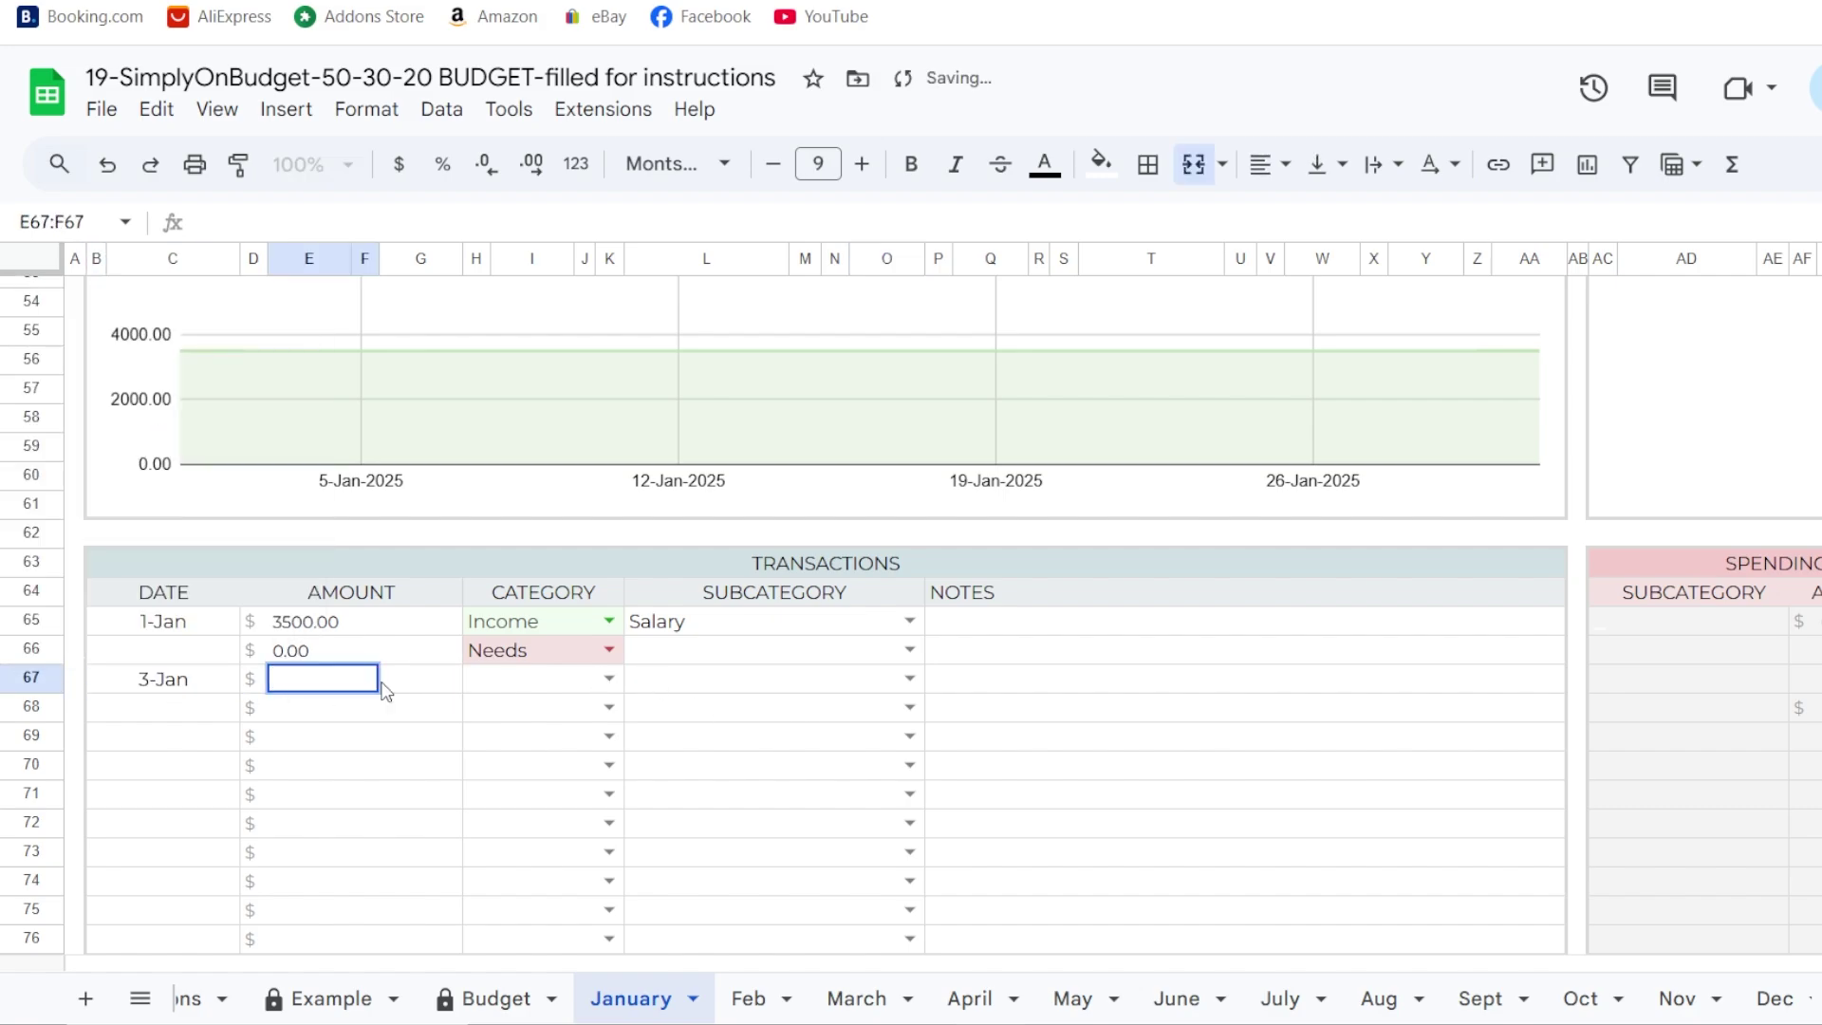
pyautogui.write('850')
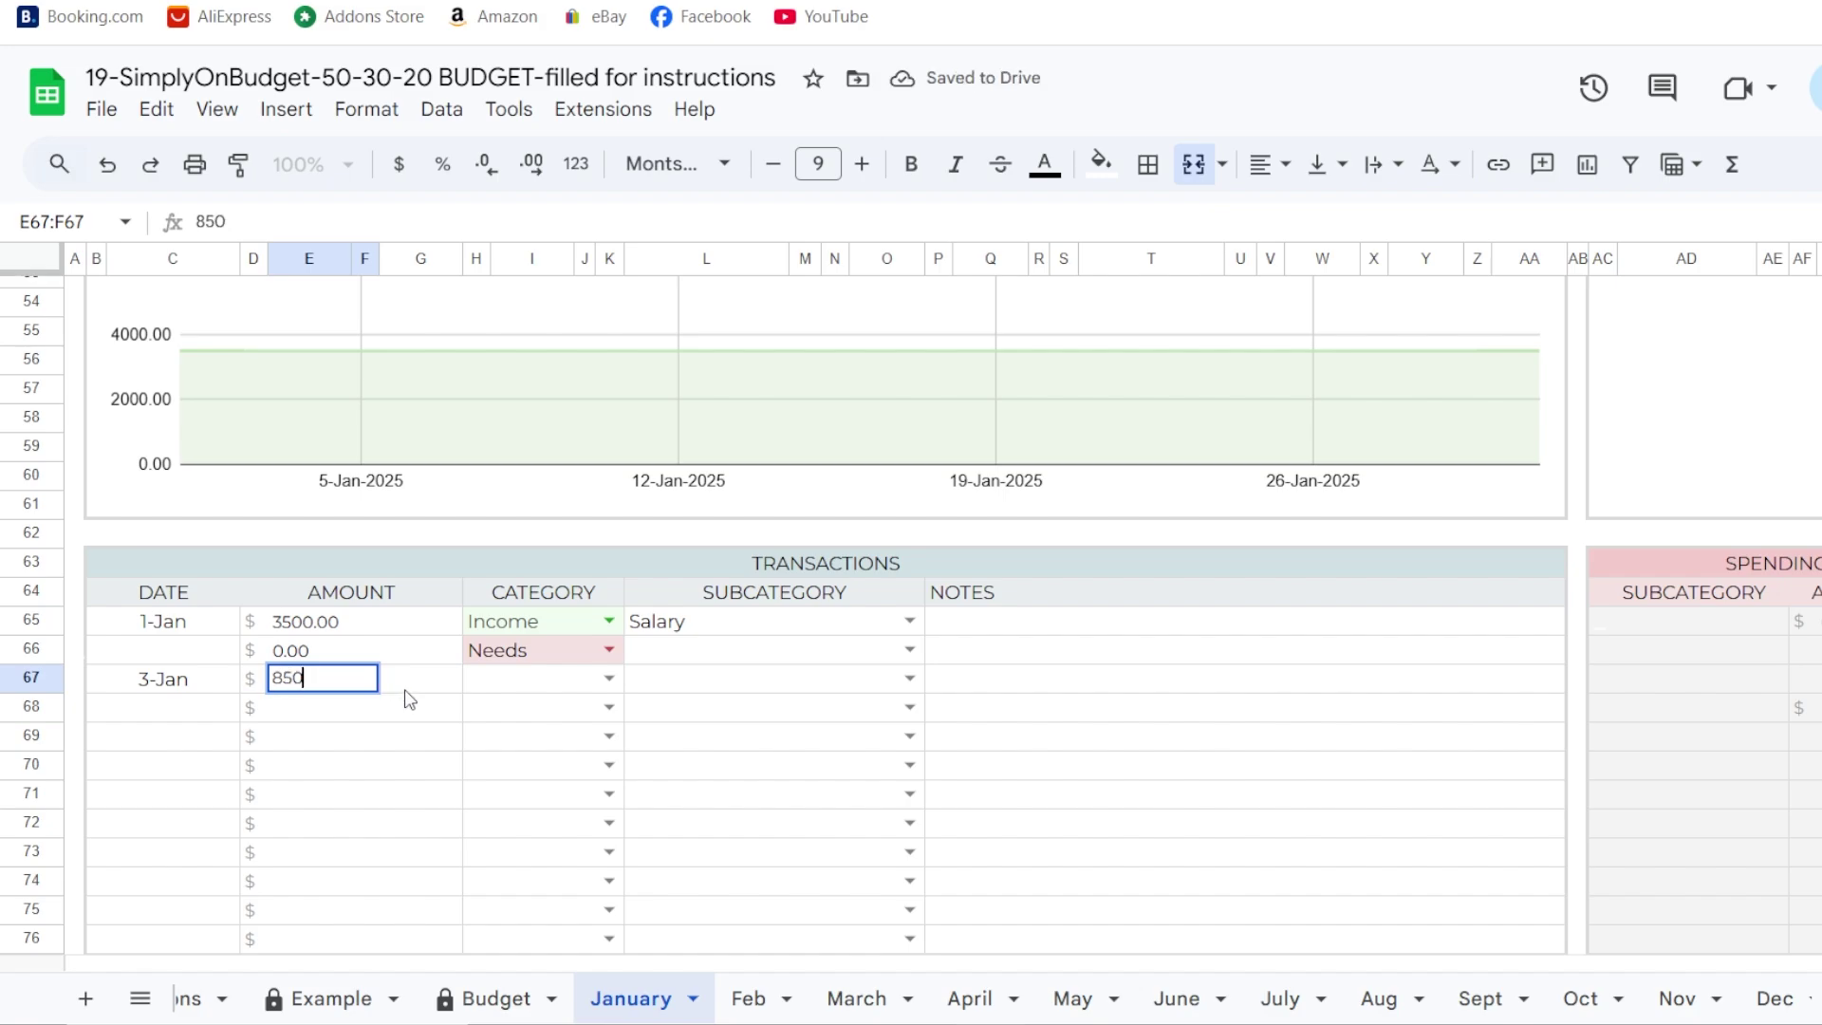
pyautogui.click(410, 706)
pyautogui.click(308, 681)
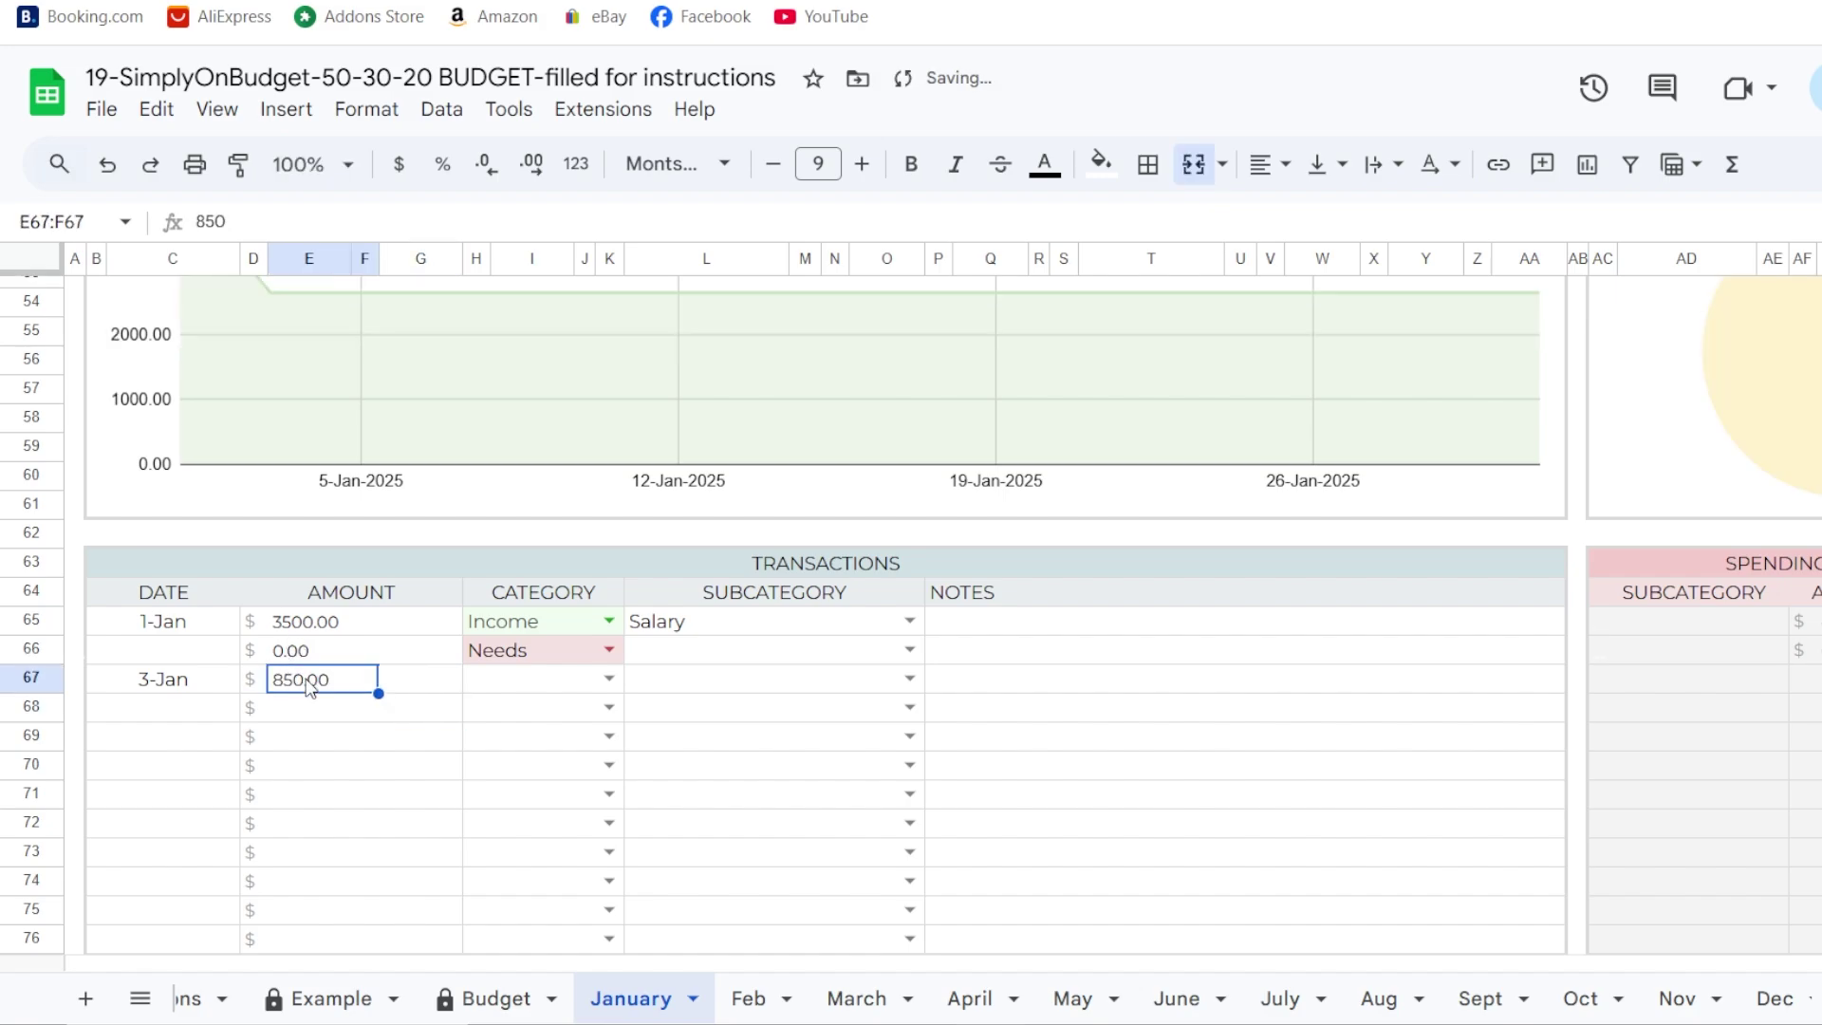
pyautogui.click(410, 685)
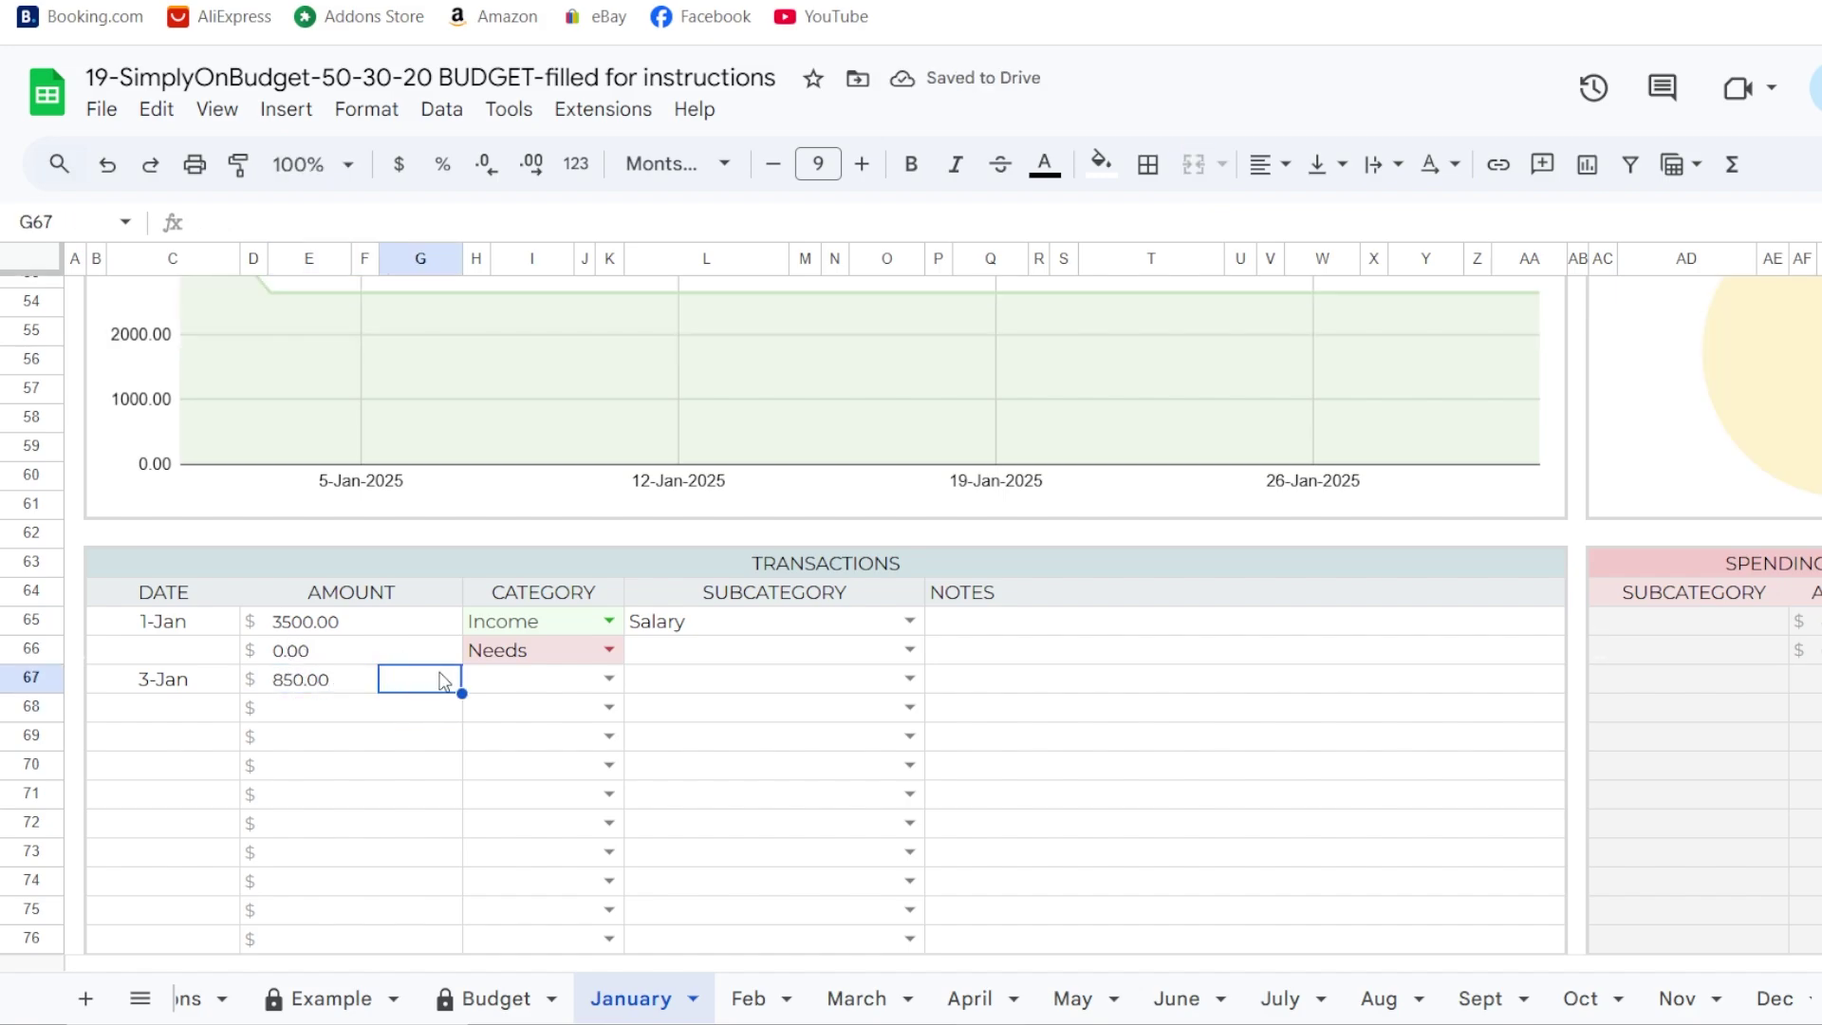
# - Categorize the 3-Jan transaction as Needs with the subcategory Mortgage
pyautogui.click(609, 680)
pyautogui.click(553, 707)
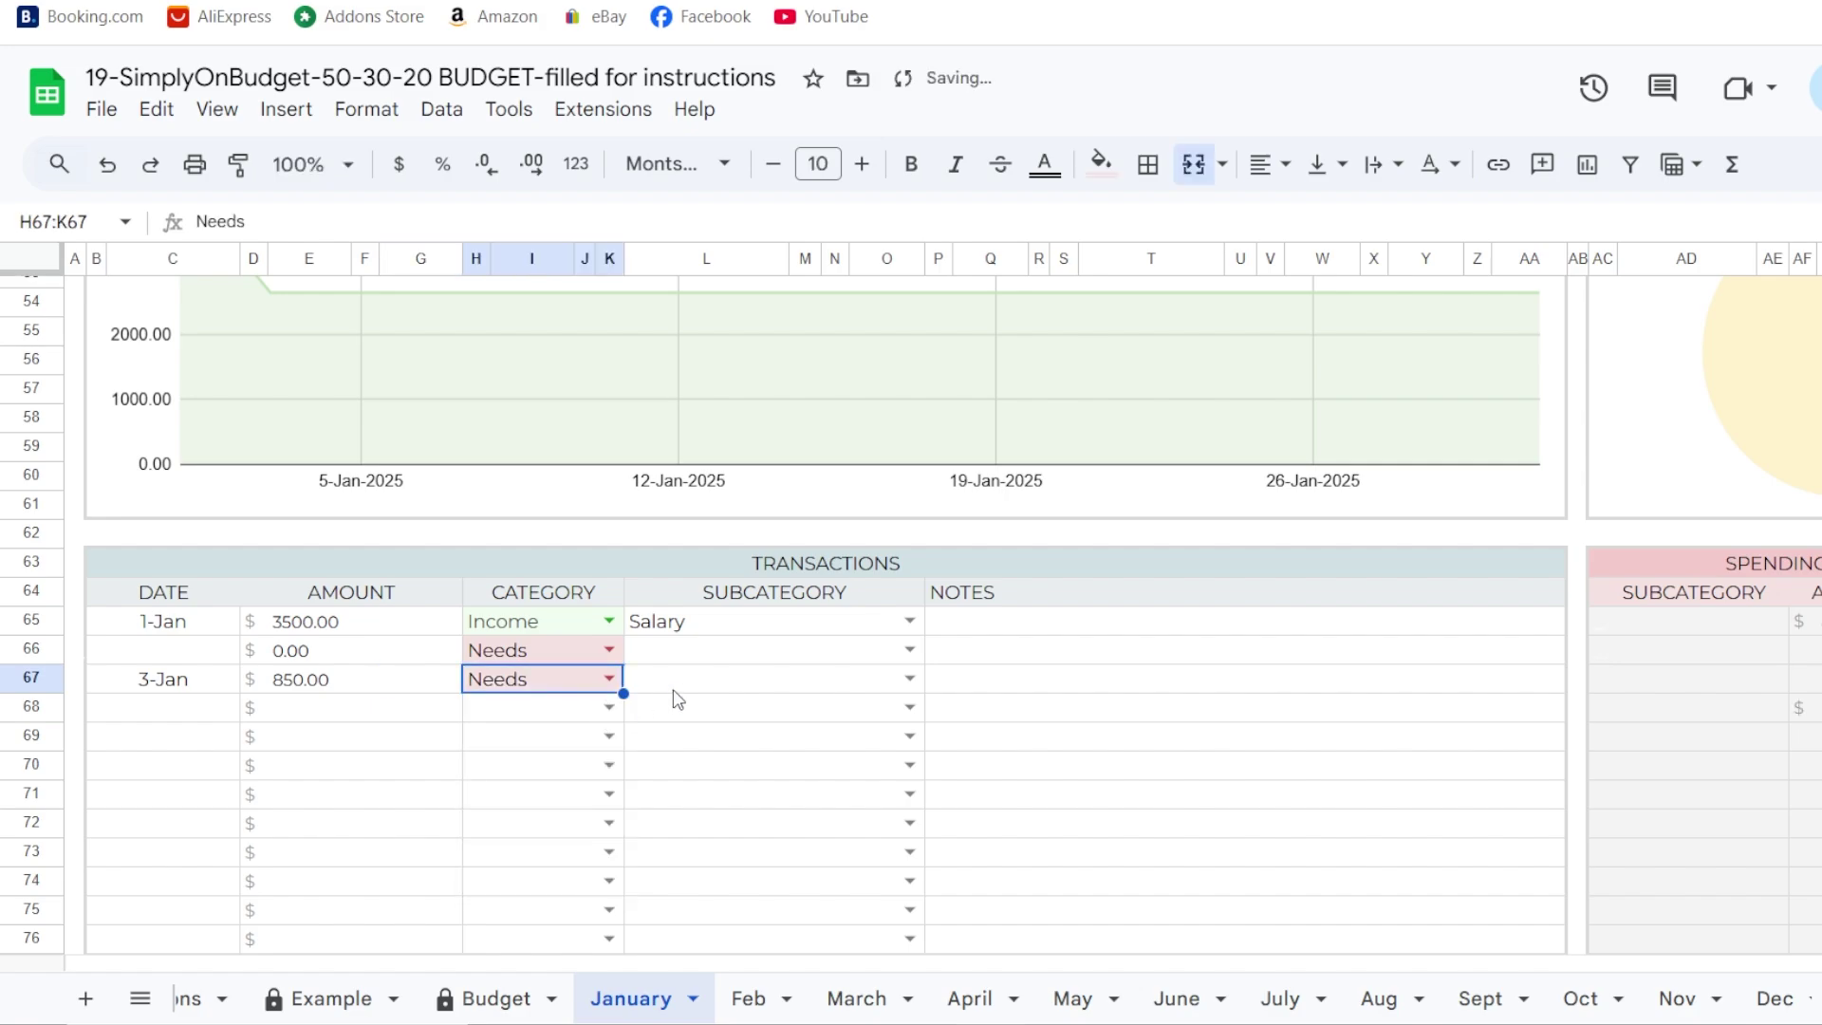
pyautogui.click(875, 682)
pyautogui.click(909, 681)
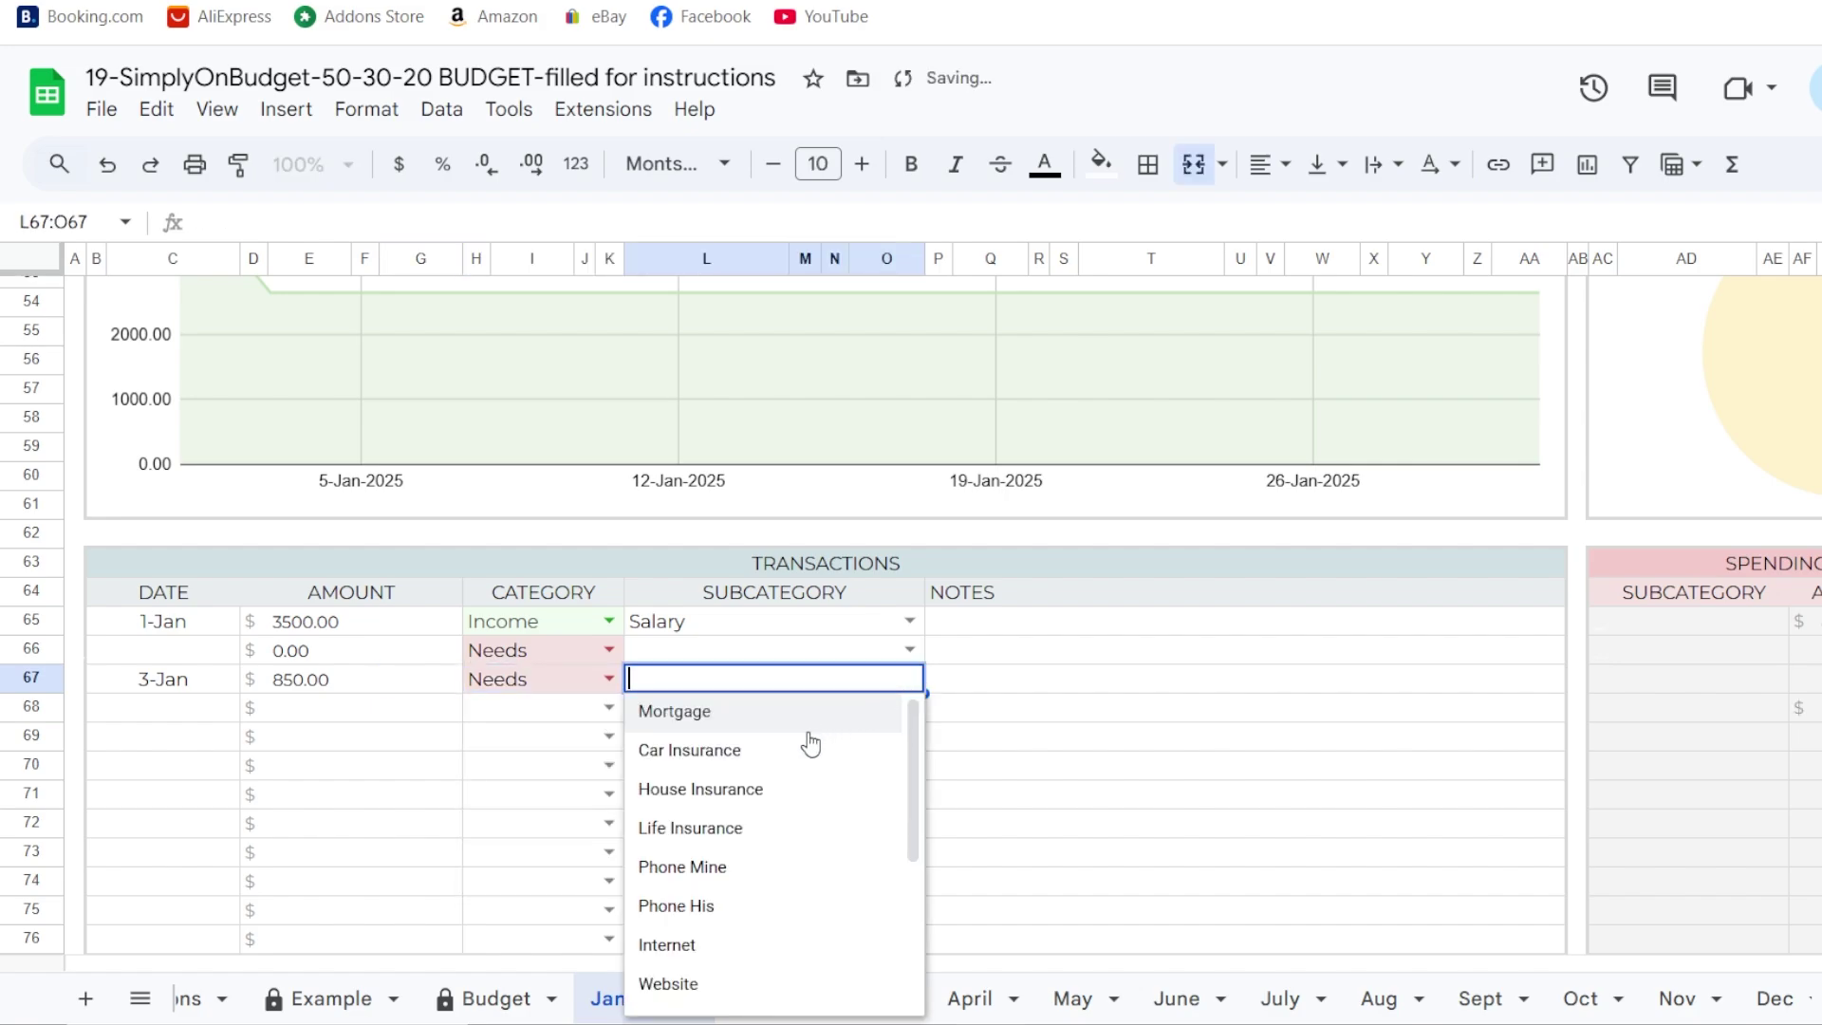
pyautogui.click(736, 720)
pyautogui.scroll(3, 746, 718)
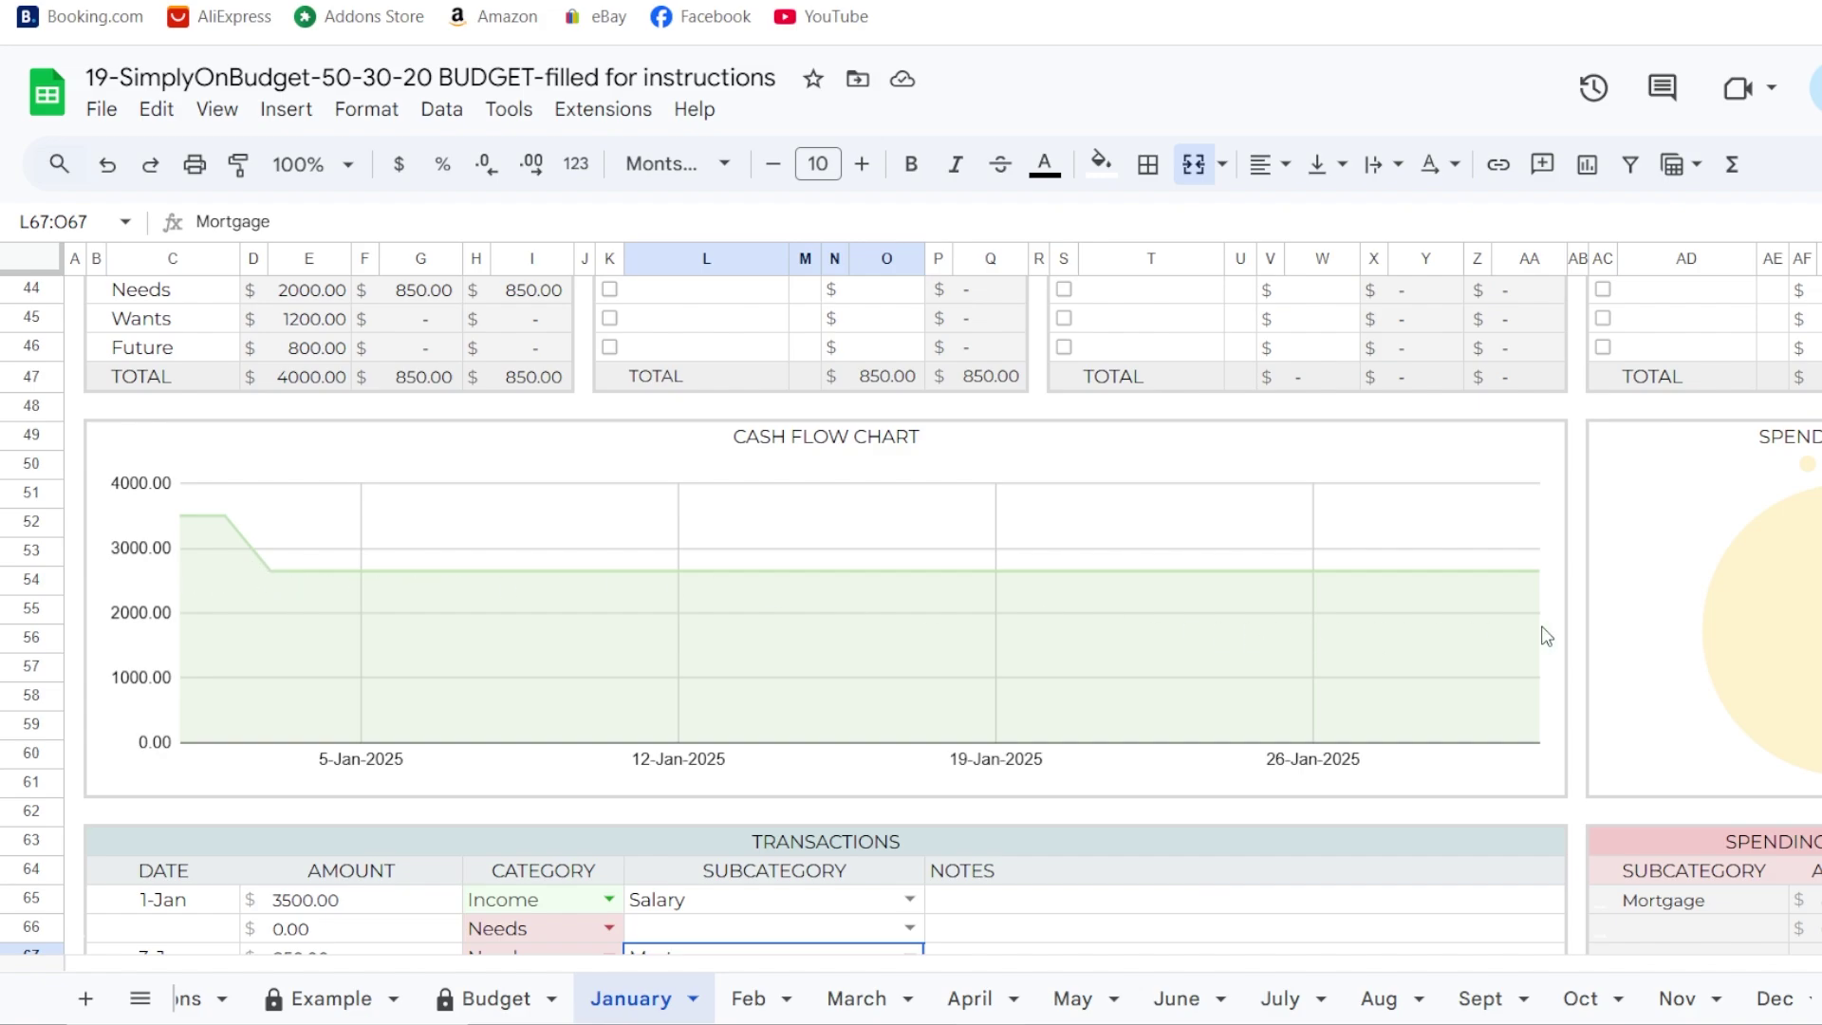
pyautogui.scroll(12, 1708, 729)
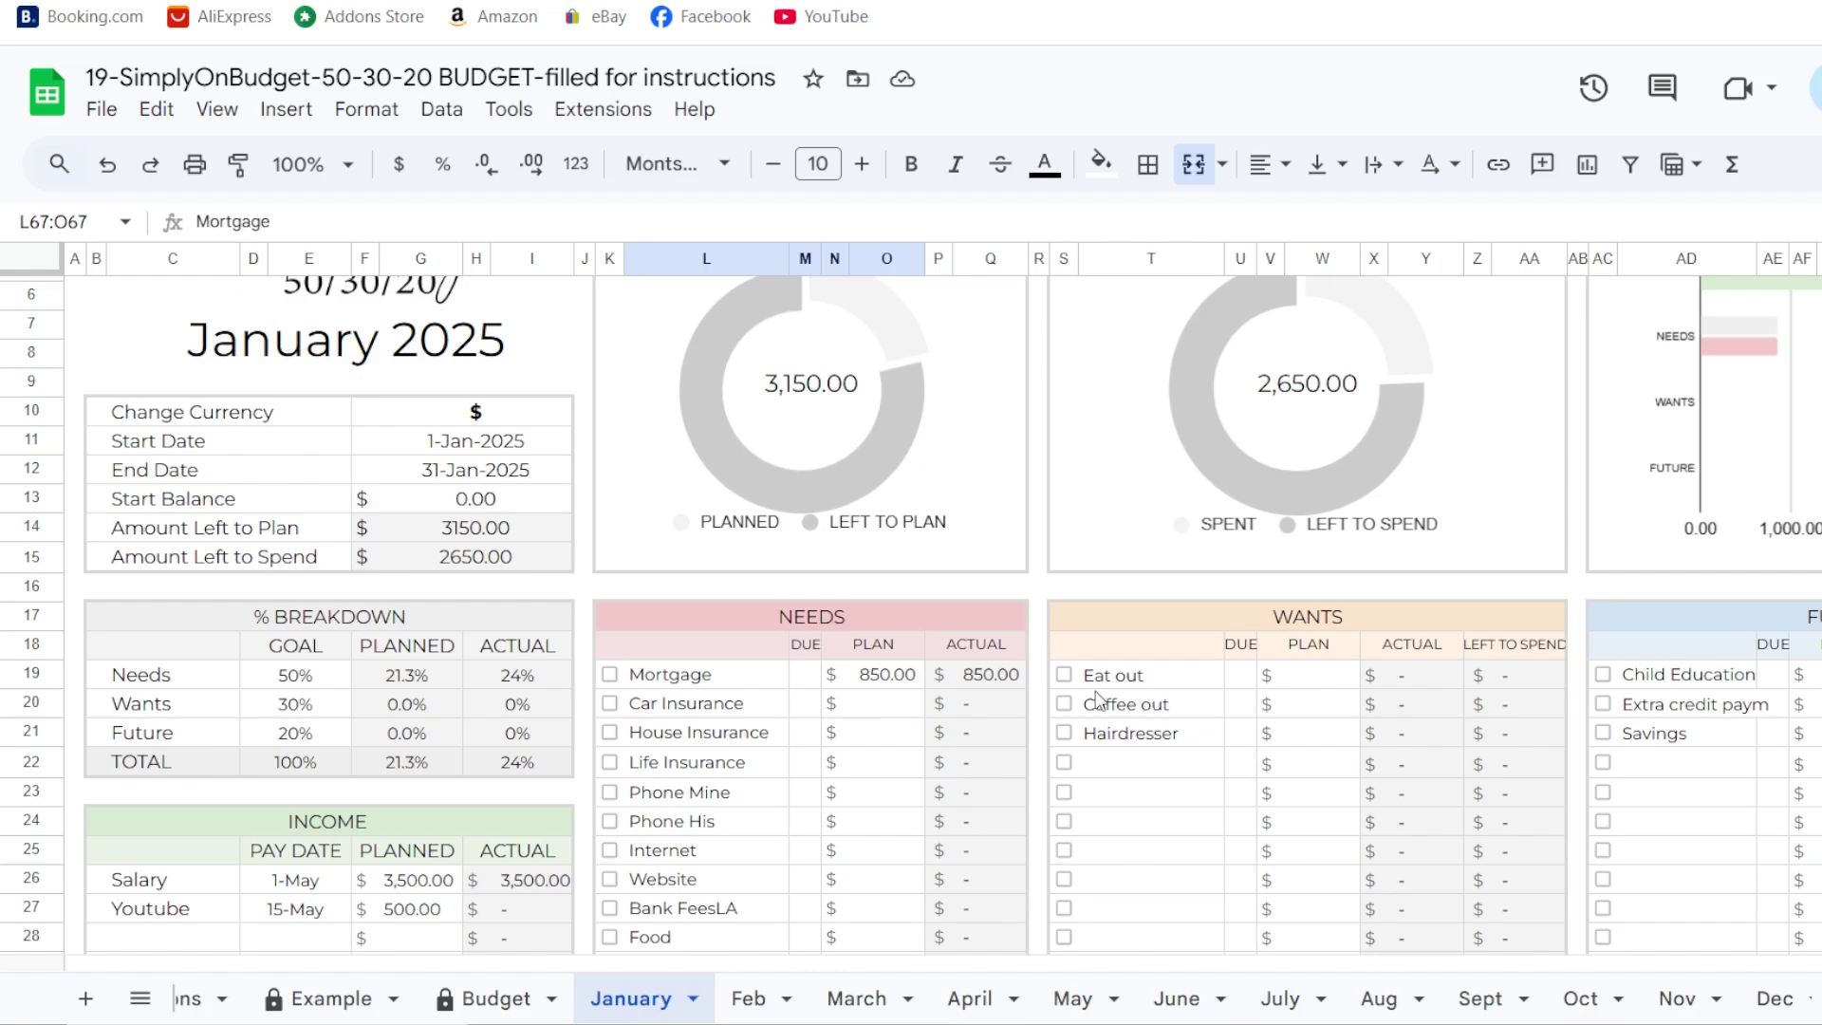
# - Start a transaction in row 68 with the category Wants and the subcategory Eat out
pyautogui.scroll(-16, 1098, 701)
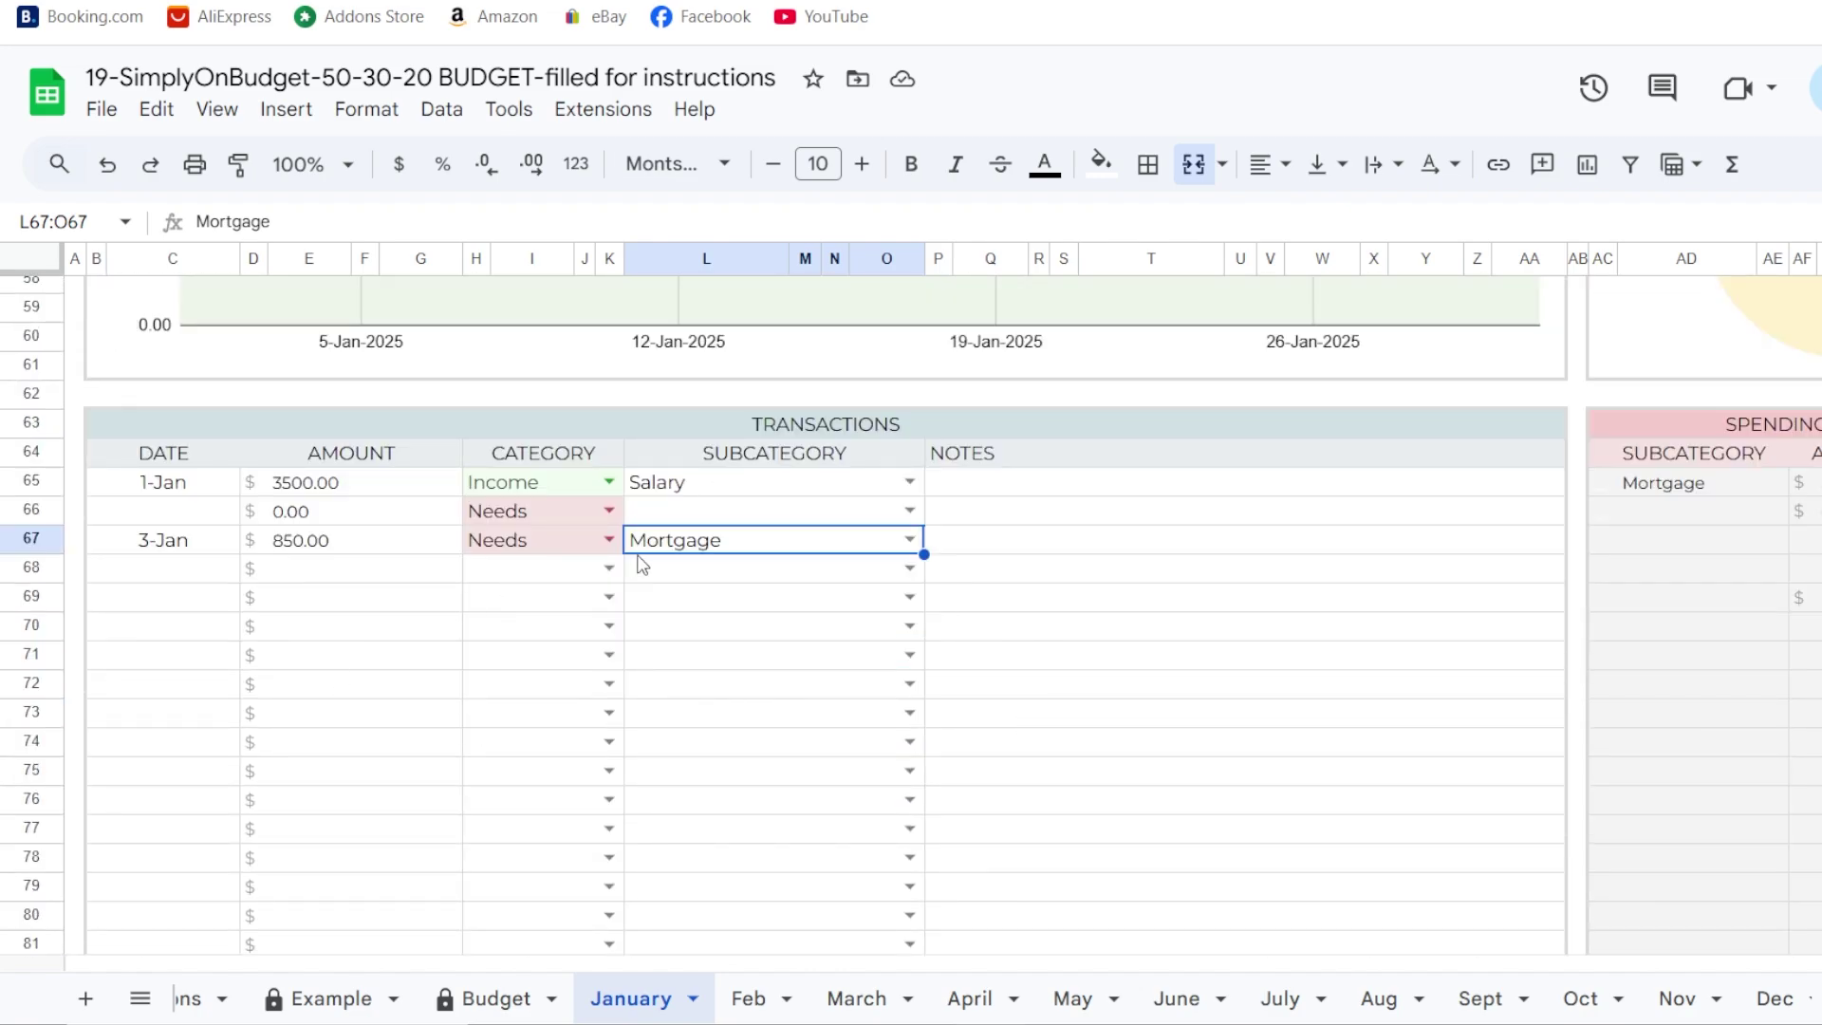
pyautogui.click(608, 568)
pyautogui.click(525, 641)
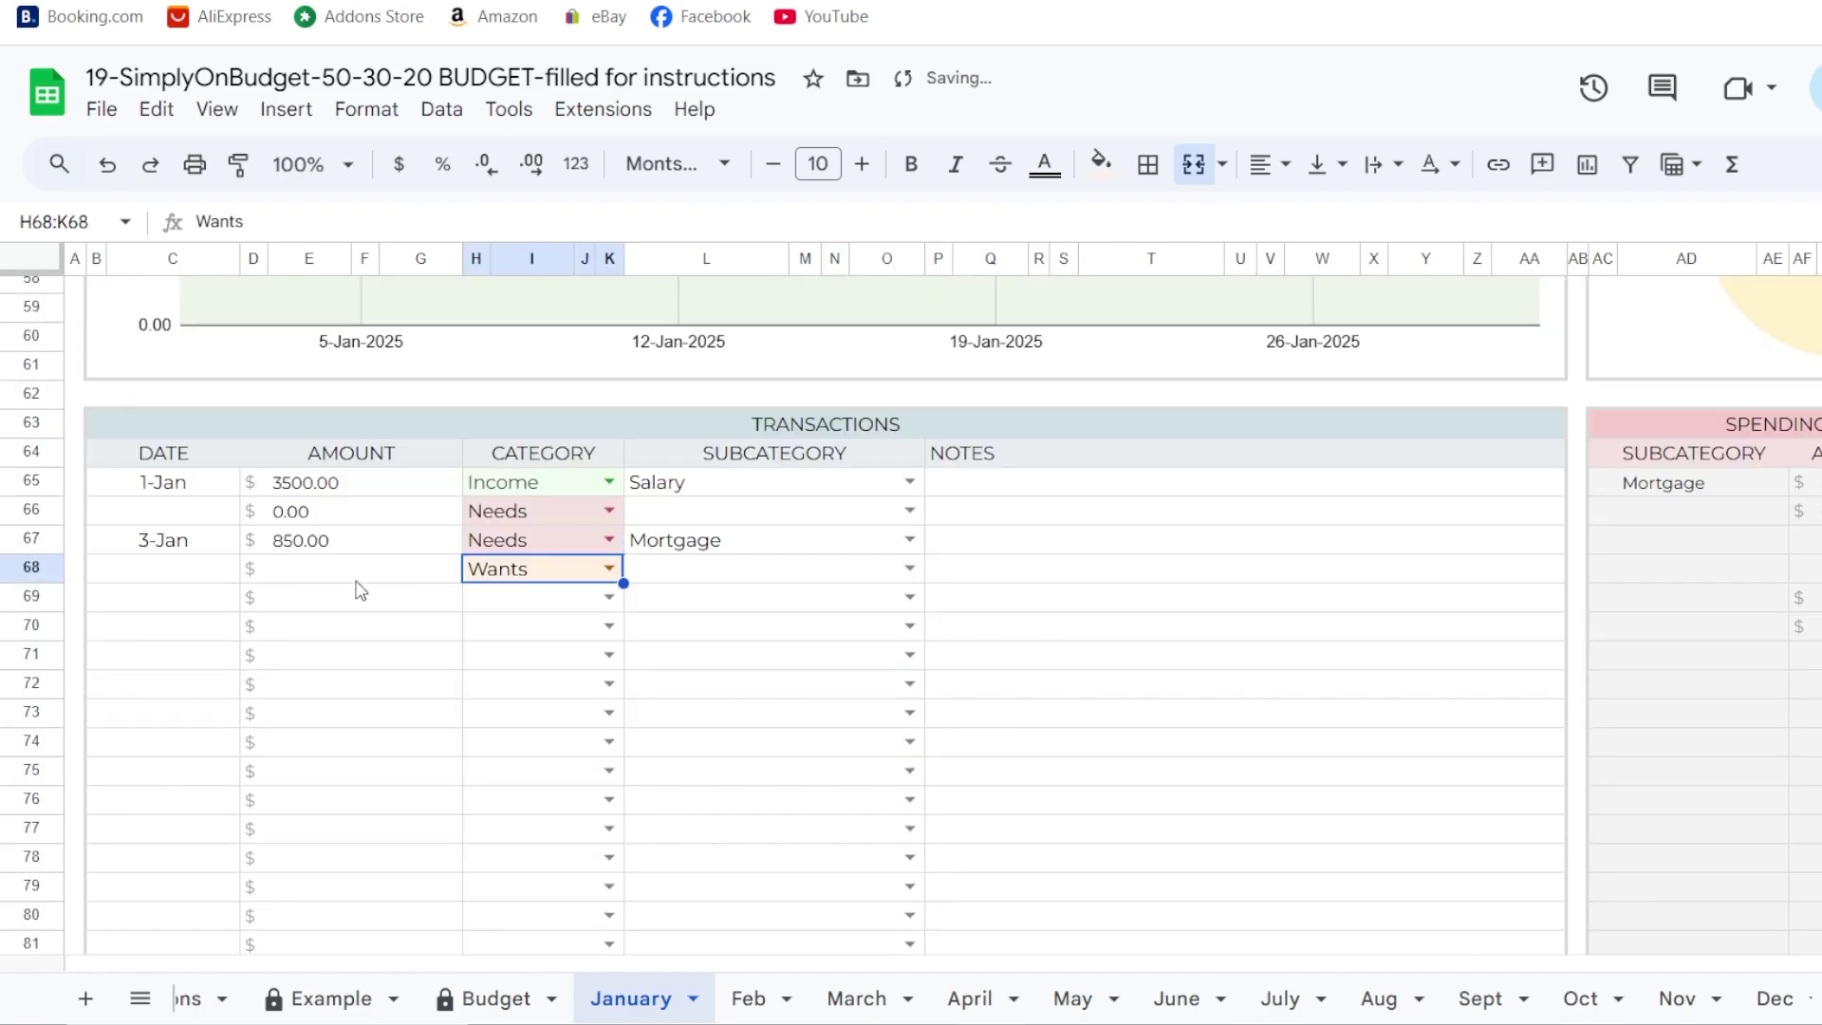
pyautogui.doubleClick(362, 577)
pyautogui.click(909, 568)
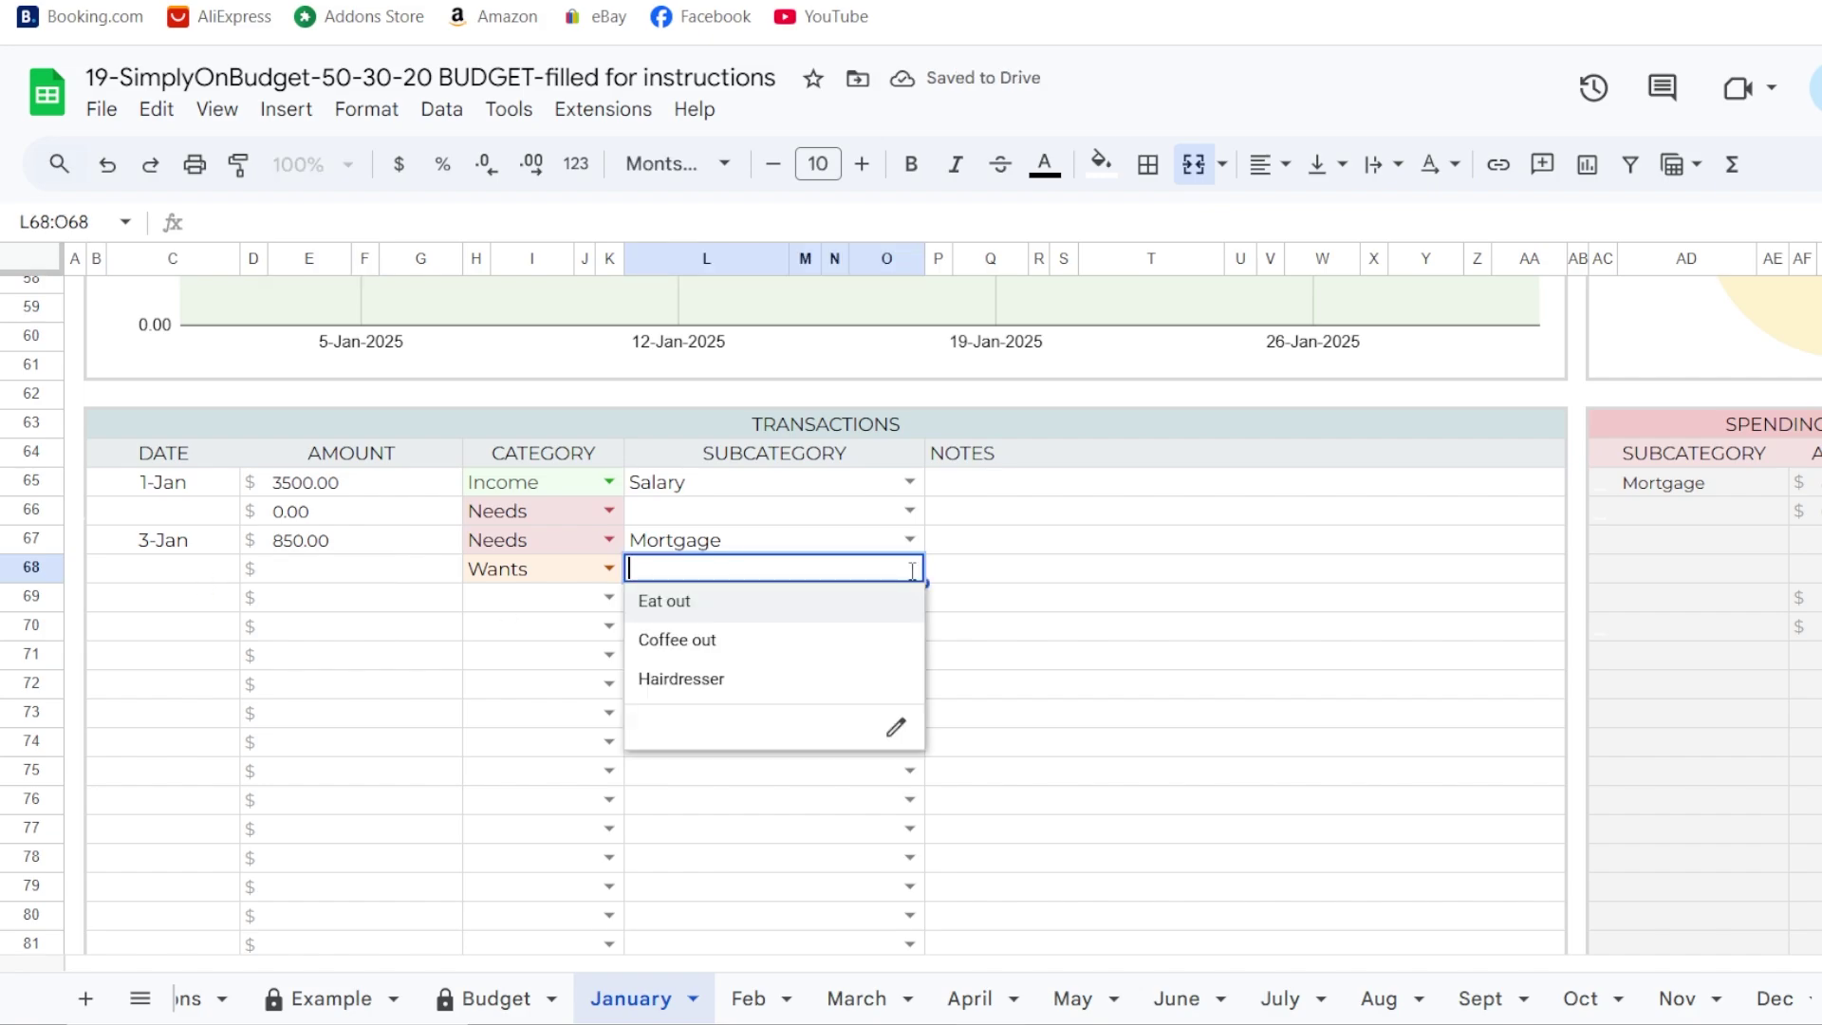
pyautogui.click(732, 612)
# - Date the Eat out transaction 16-Jan and set its amount to 100
pyautogui.click(211, 574)
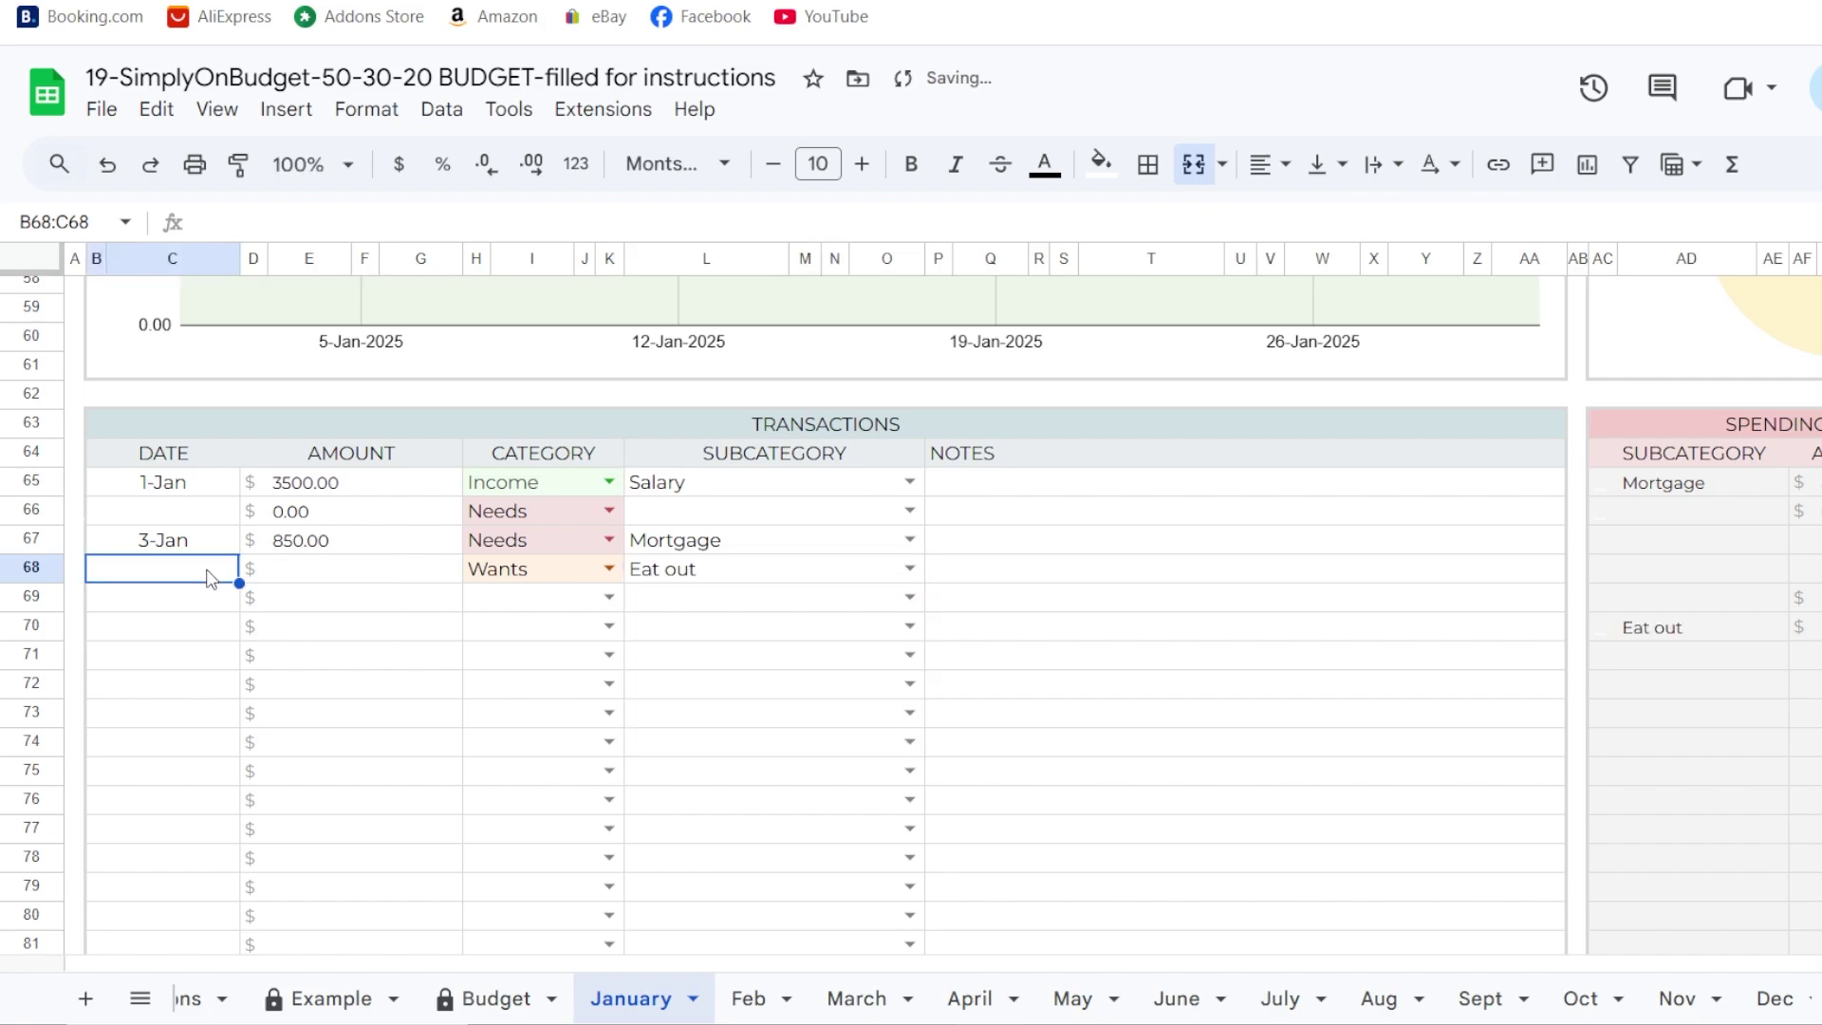
pyautogui.doubleClick(208, 574)
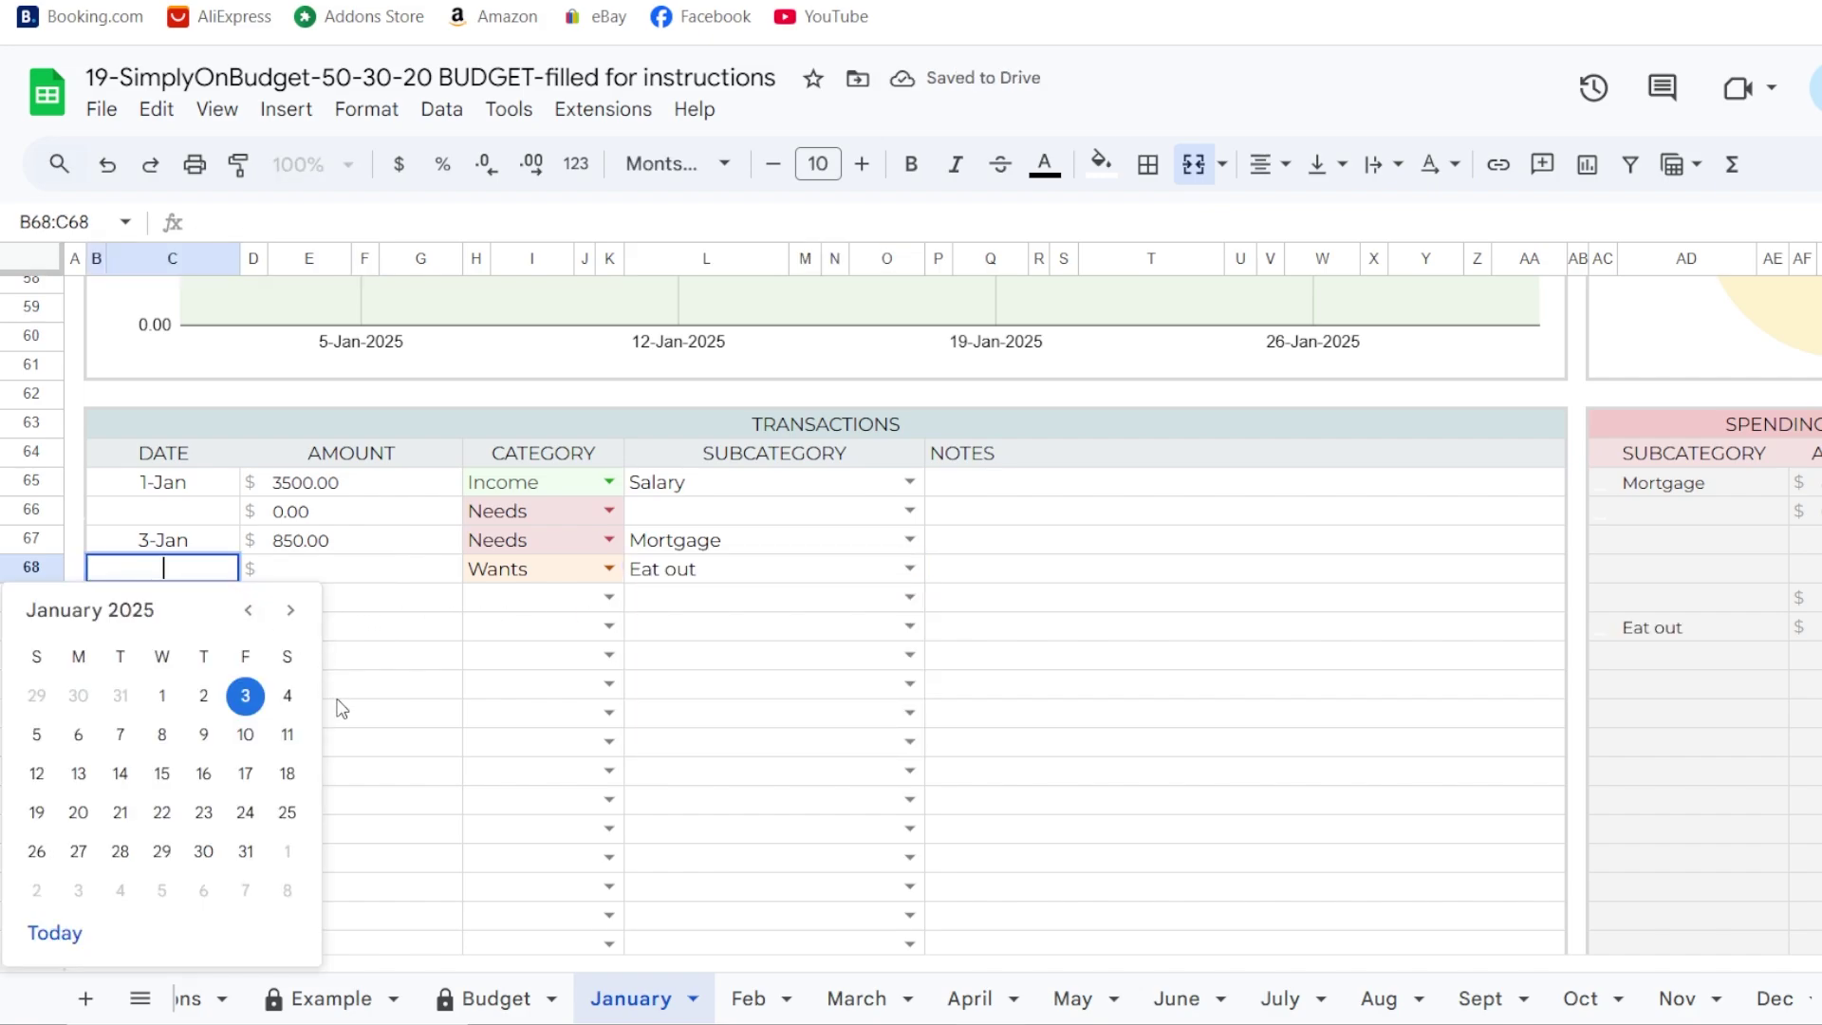
pyautogui.click(205, 773)
pyautogui.click(366, 573)
pyautogui.write('1')
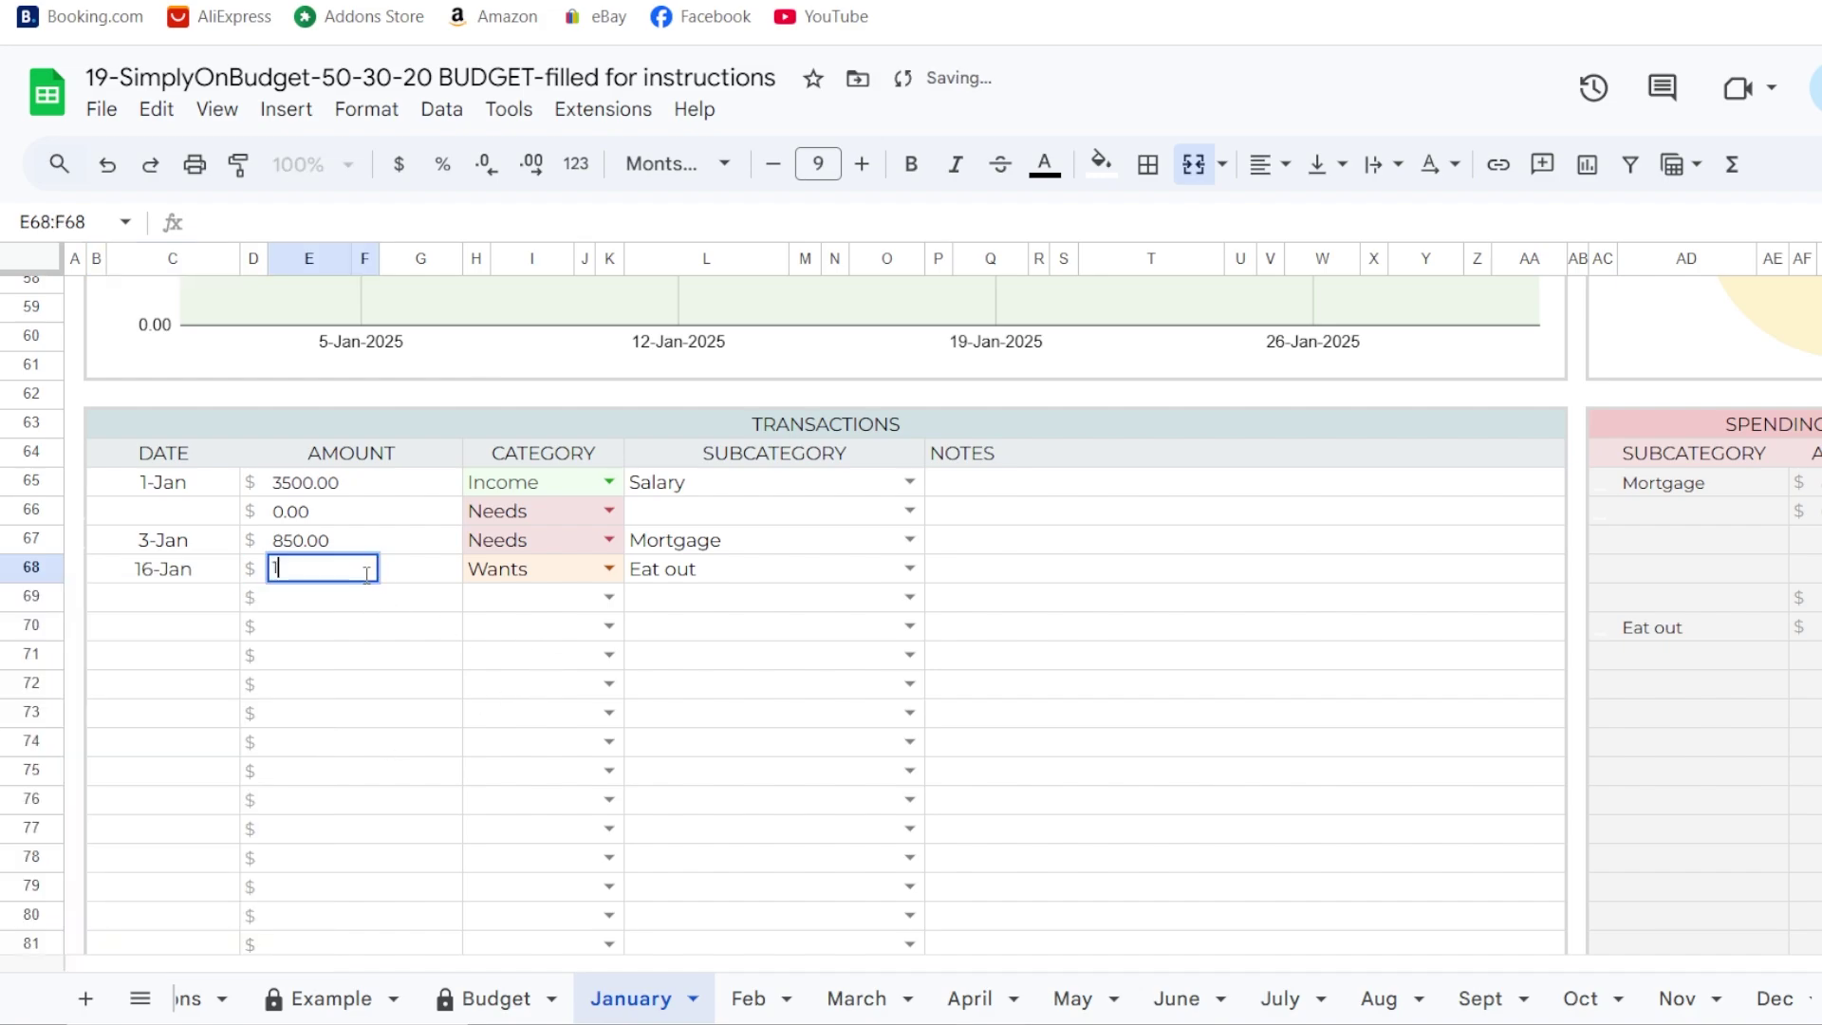
pyautogui.write('00')
pyautogui.press('Return')
# - Start a transaction in row 69 with the category Needs and the subcategory House Insurance
pyautogui.scroll(5, 402, 597)
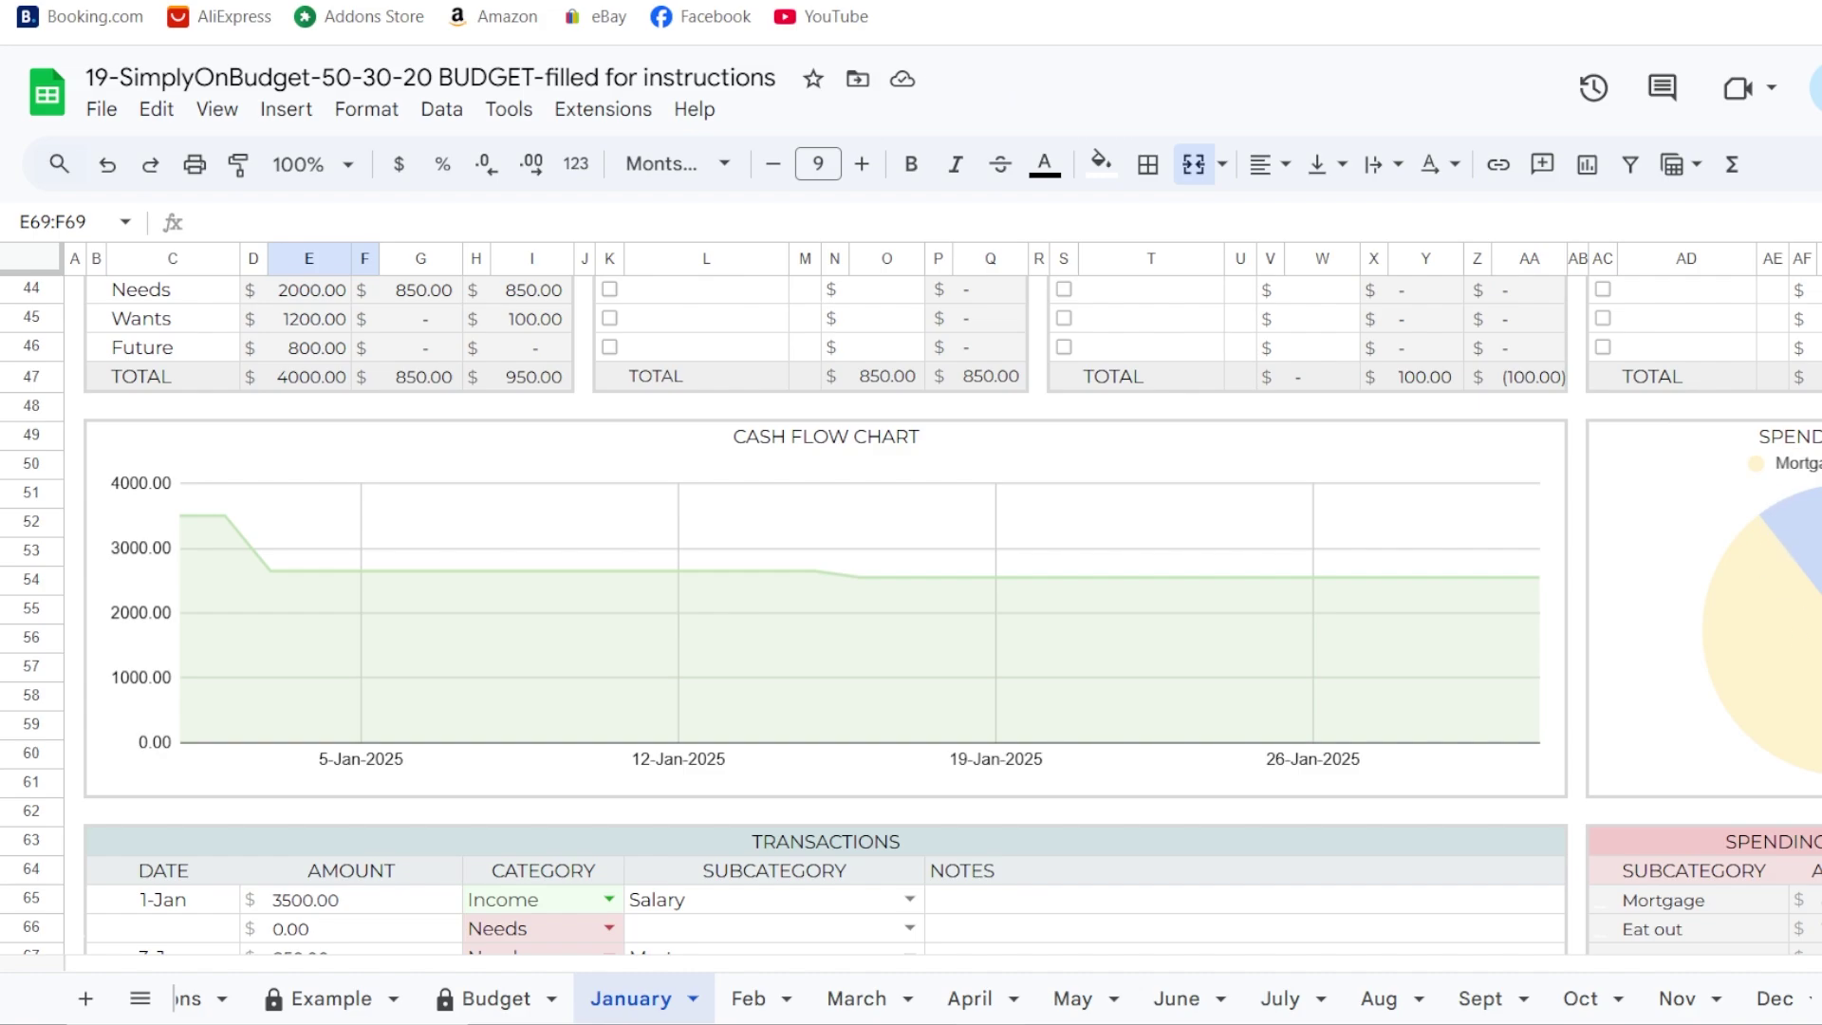
pyautogui.scroll(-2, 825, 608)
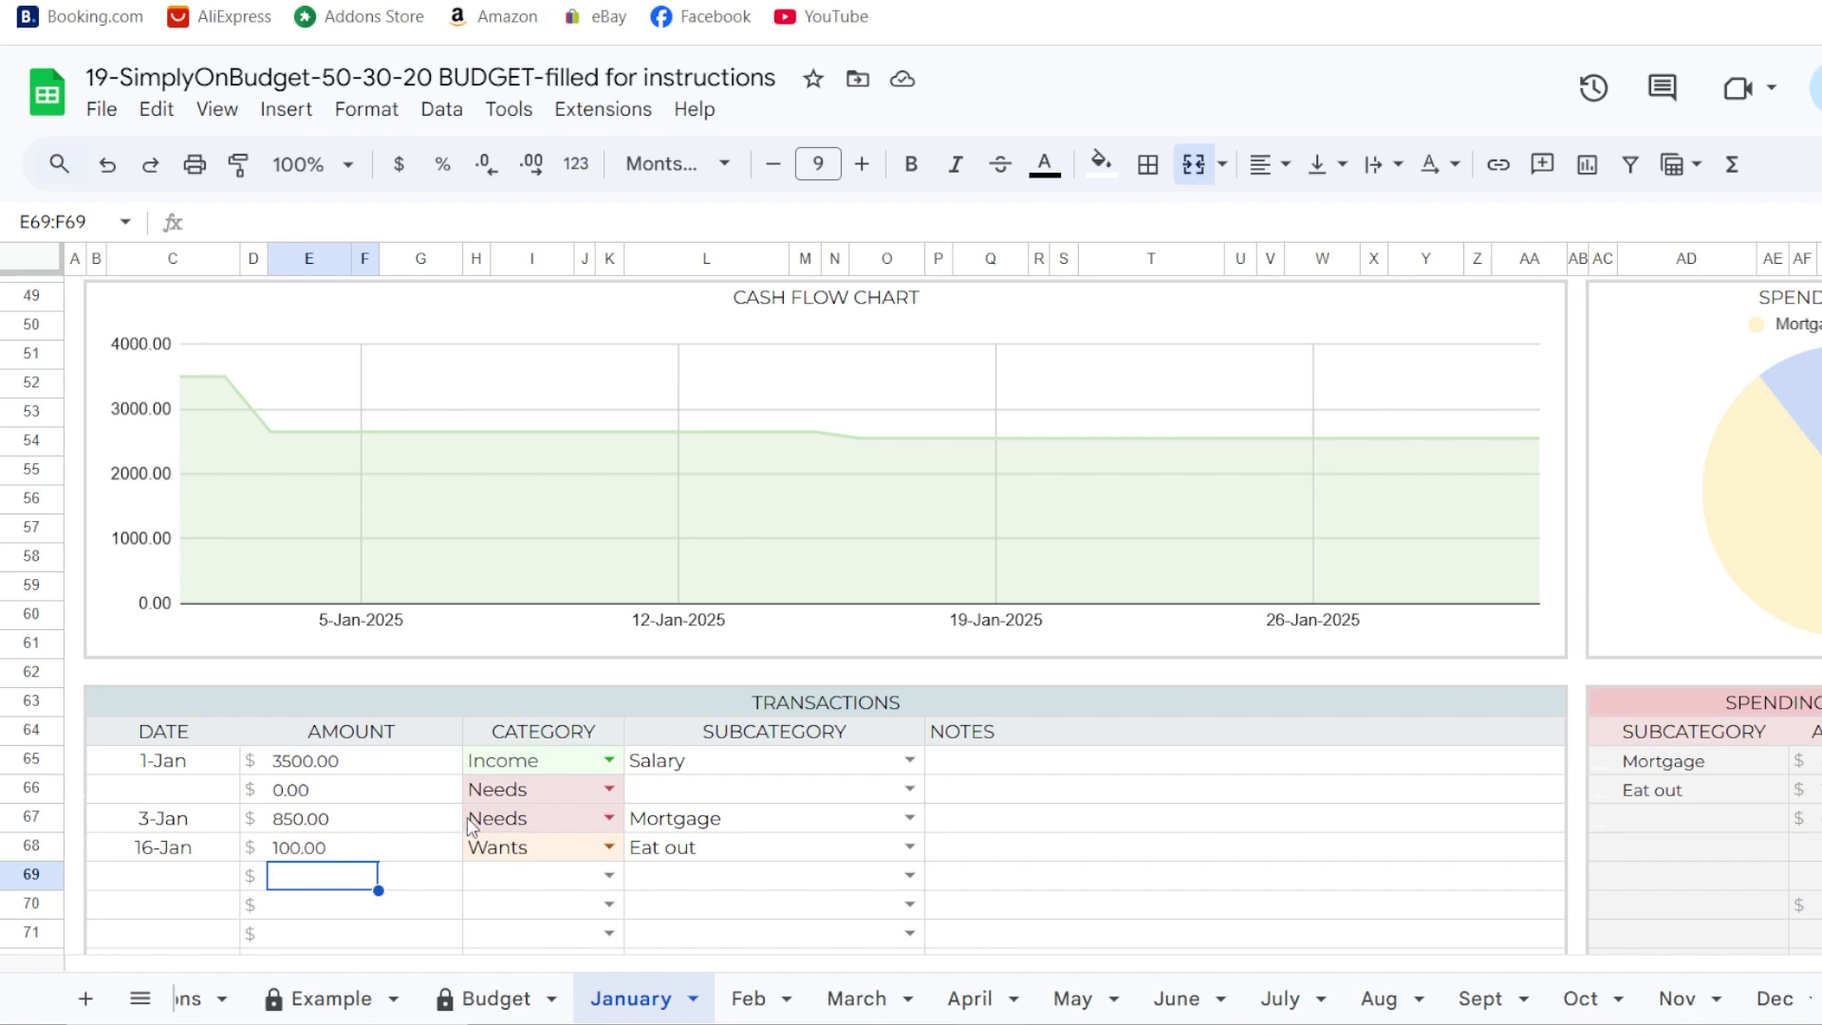
pyautogui.click(608, 875)
pyautogui.click(517, 710)
pyautogui.click(909, 875)
pyautogui.click(707, 517)
# - Set the House Insurance transaction's amount to 200 and its date to 4-Jan
pyautogui.click(363, 873)
pyautogui.write('200')
pyautogui.press('Return')
pyautogui.doubleClick(195, 874)
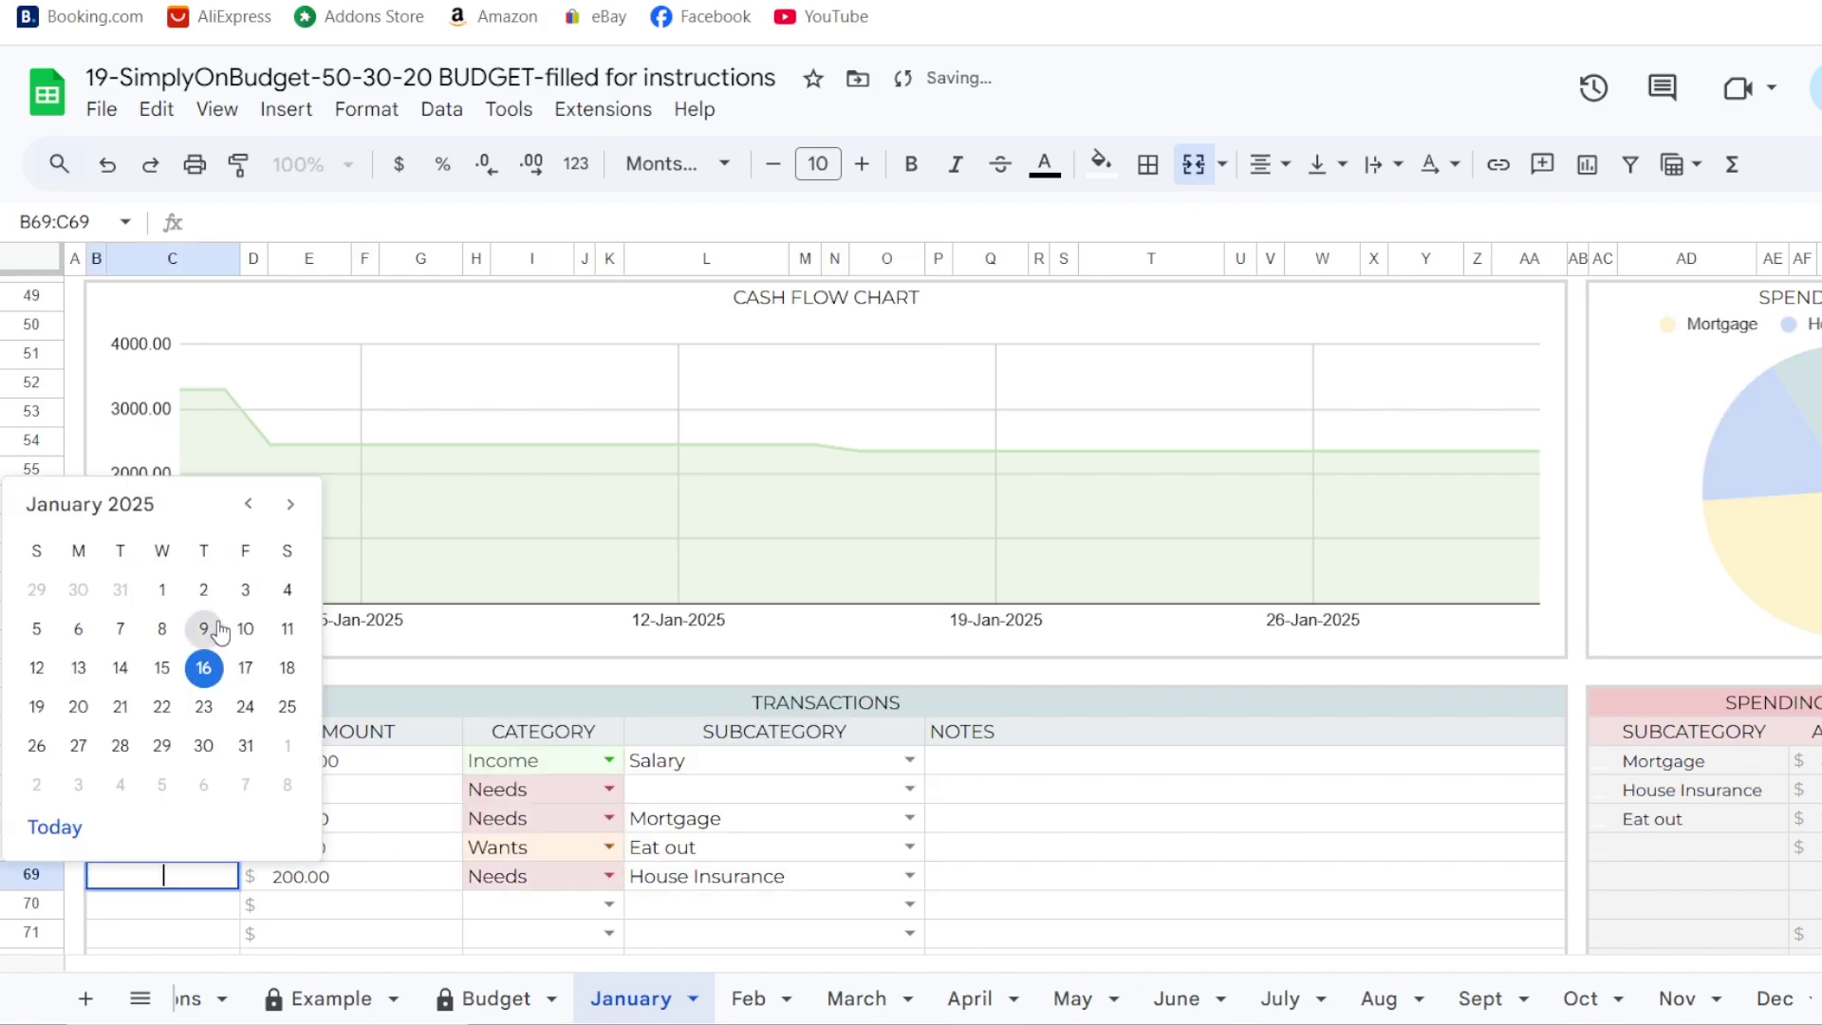
pyautogui.click(287, 589)
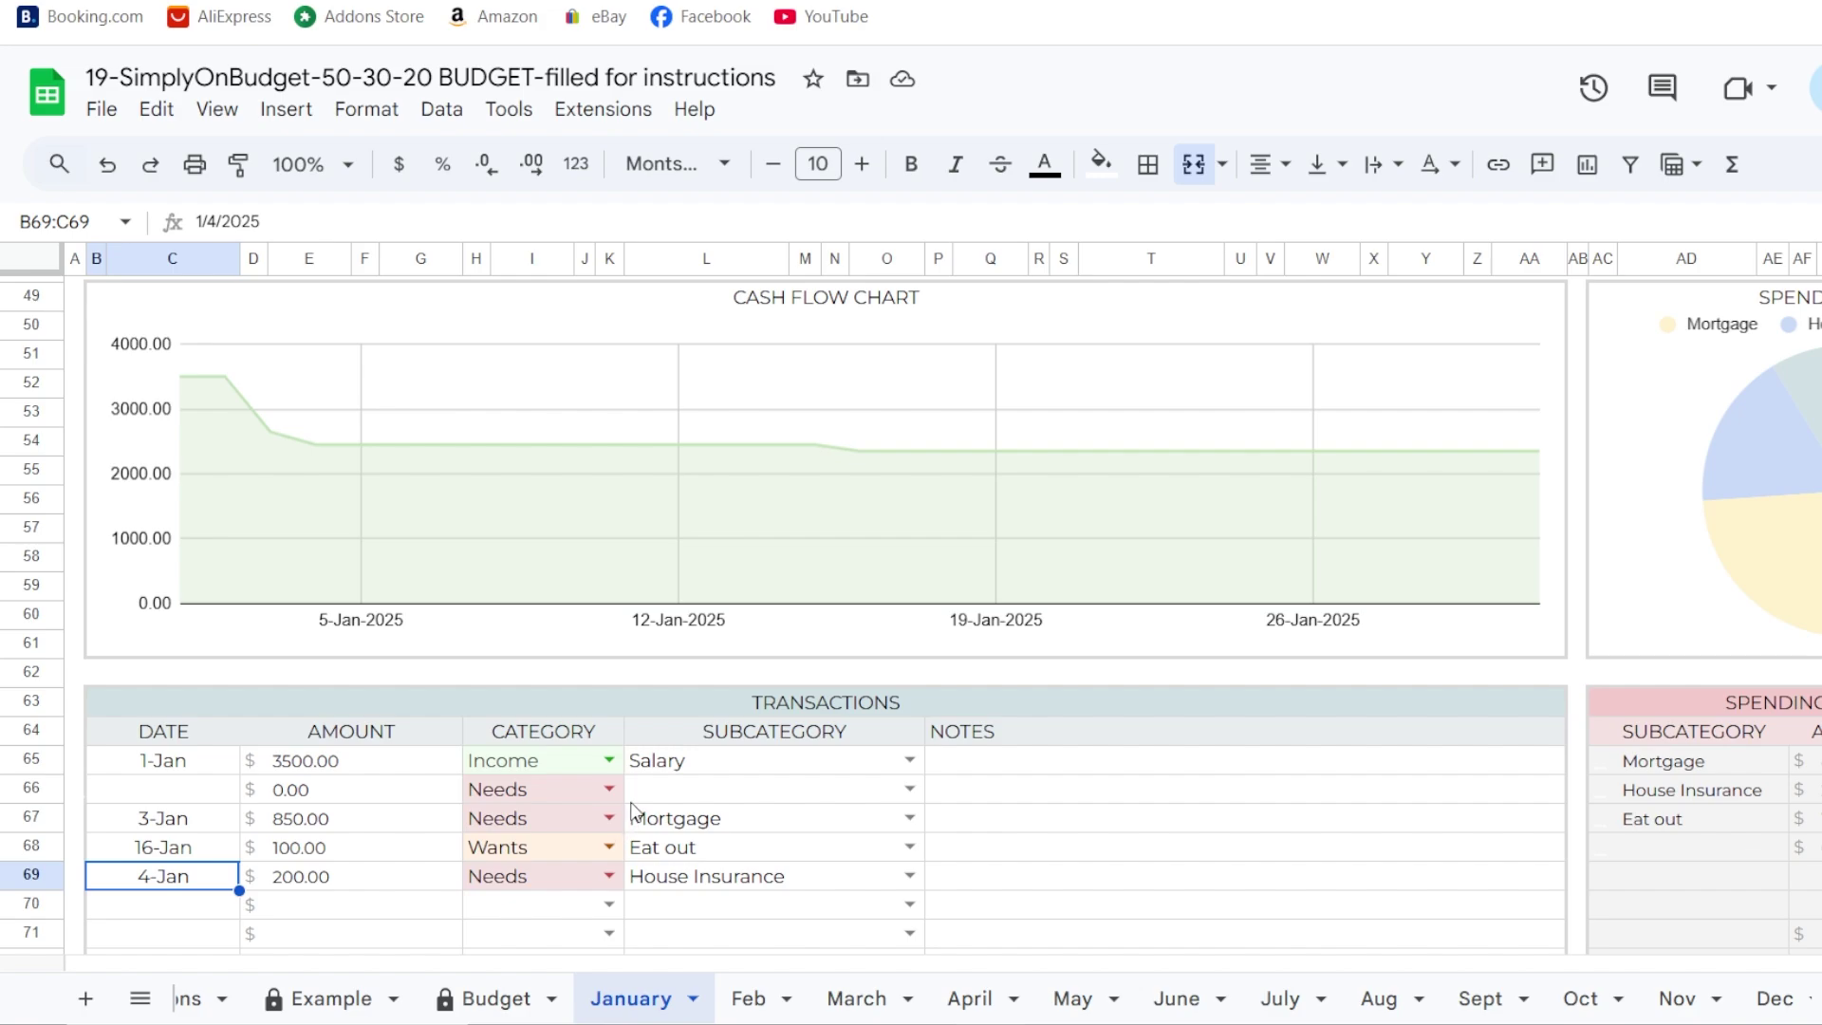
pyautogui.scroll(8, 641, 805)
pyautogui.scroll(6, 641, 800)
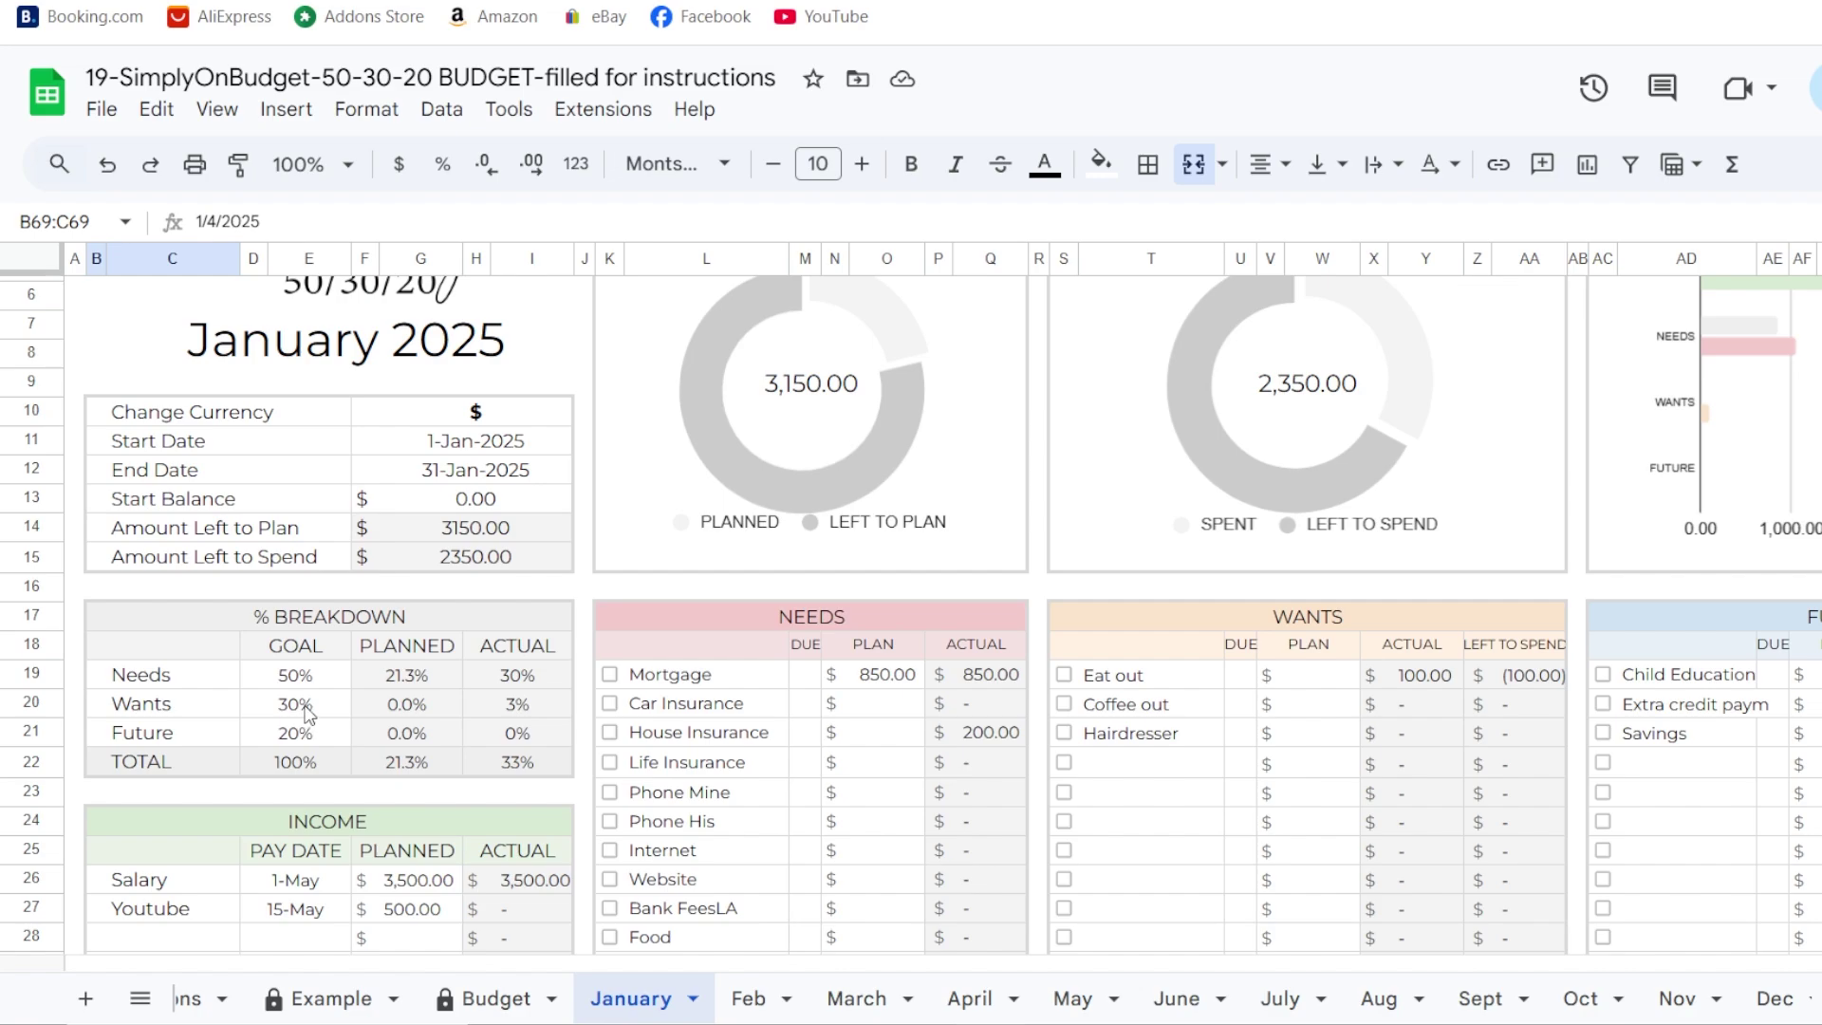
# - Review the January sheet's Needs, Wants and Future tables, checking the unfilled plan amounts and the minimum and extra credit payment categories
pyautogui.scroll(-2, 328, 714)
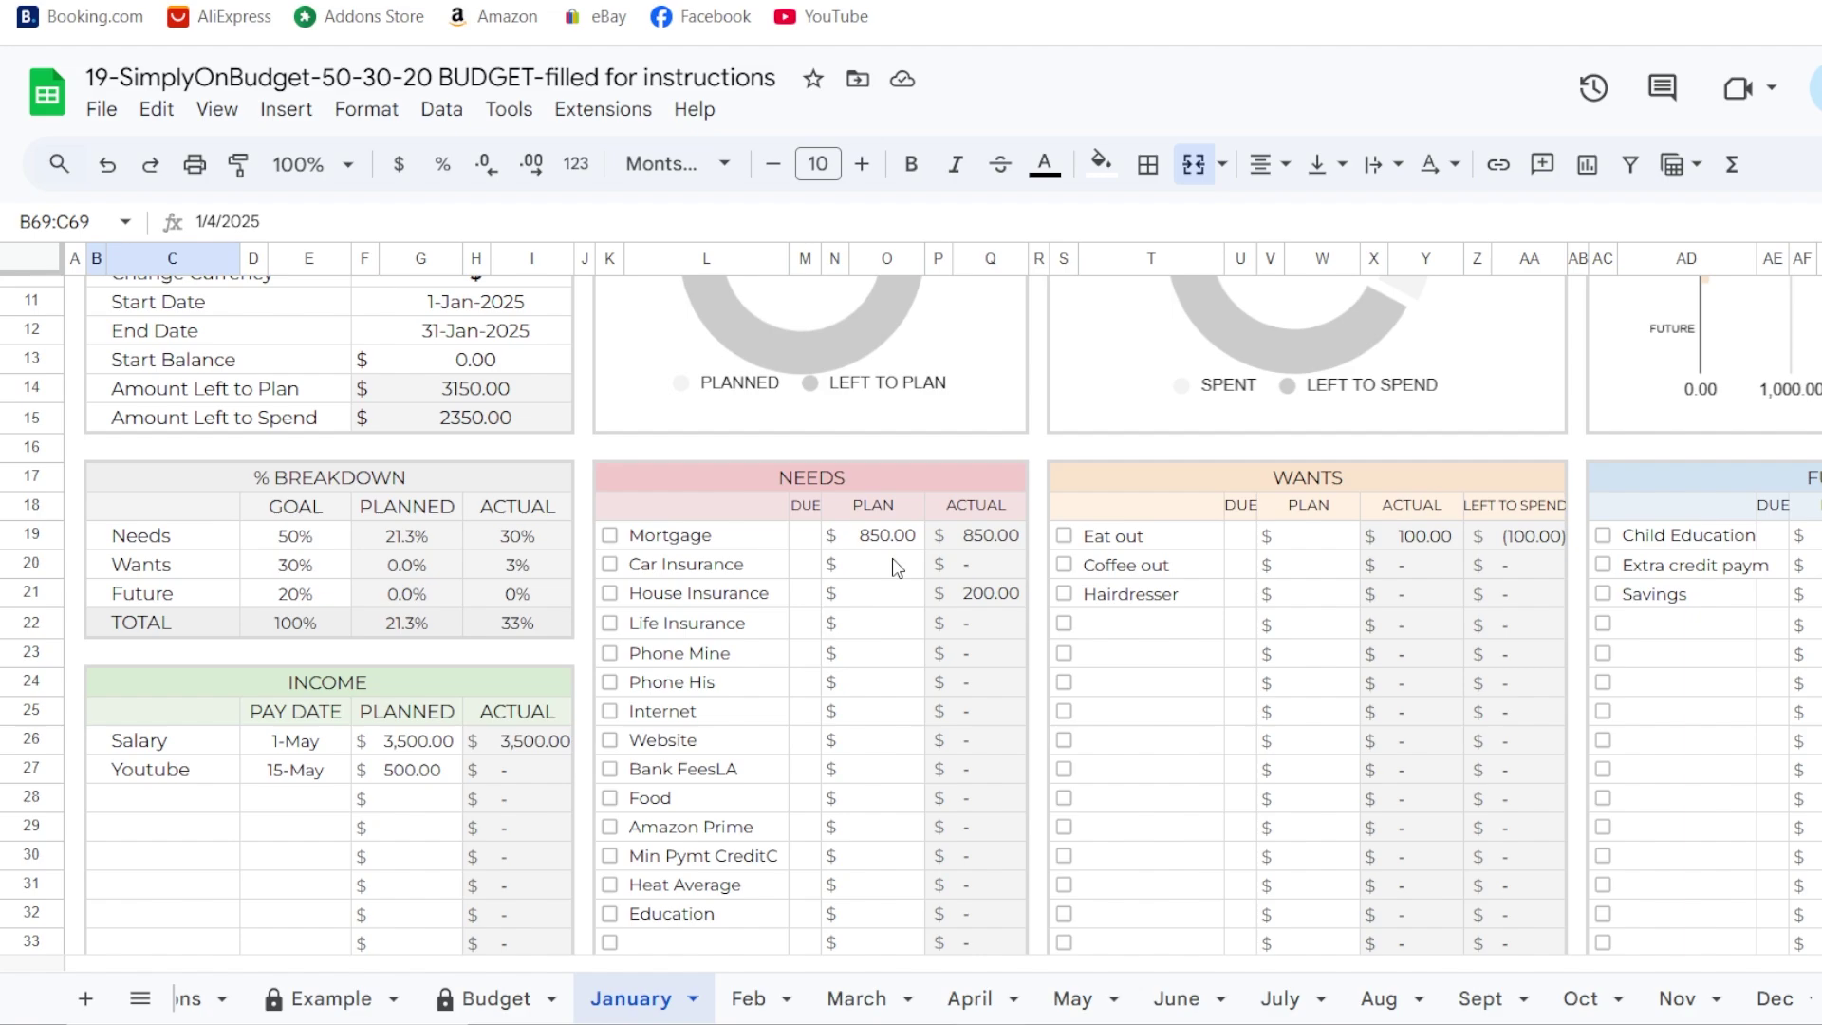
pyautogui.moveTo(897, 570); pyautogui.dragTo(897, 628)
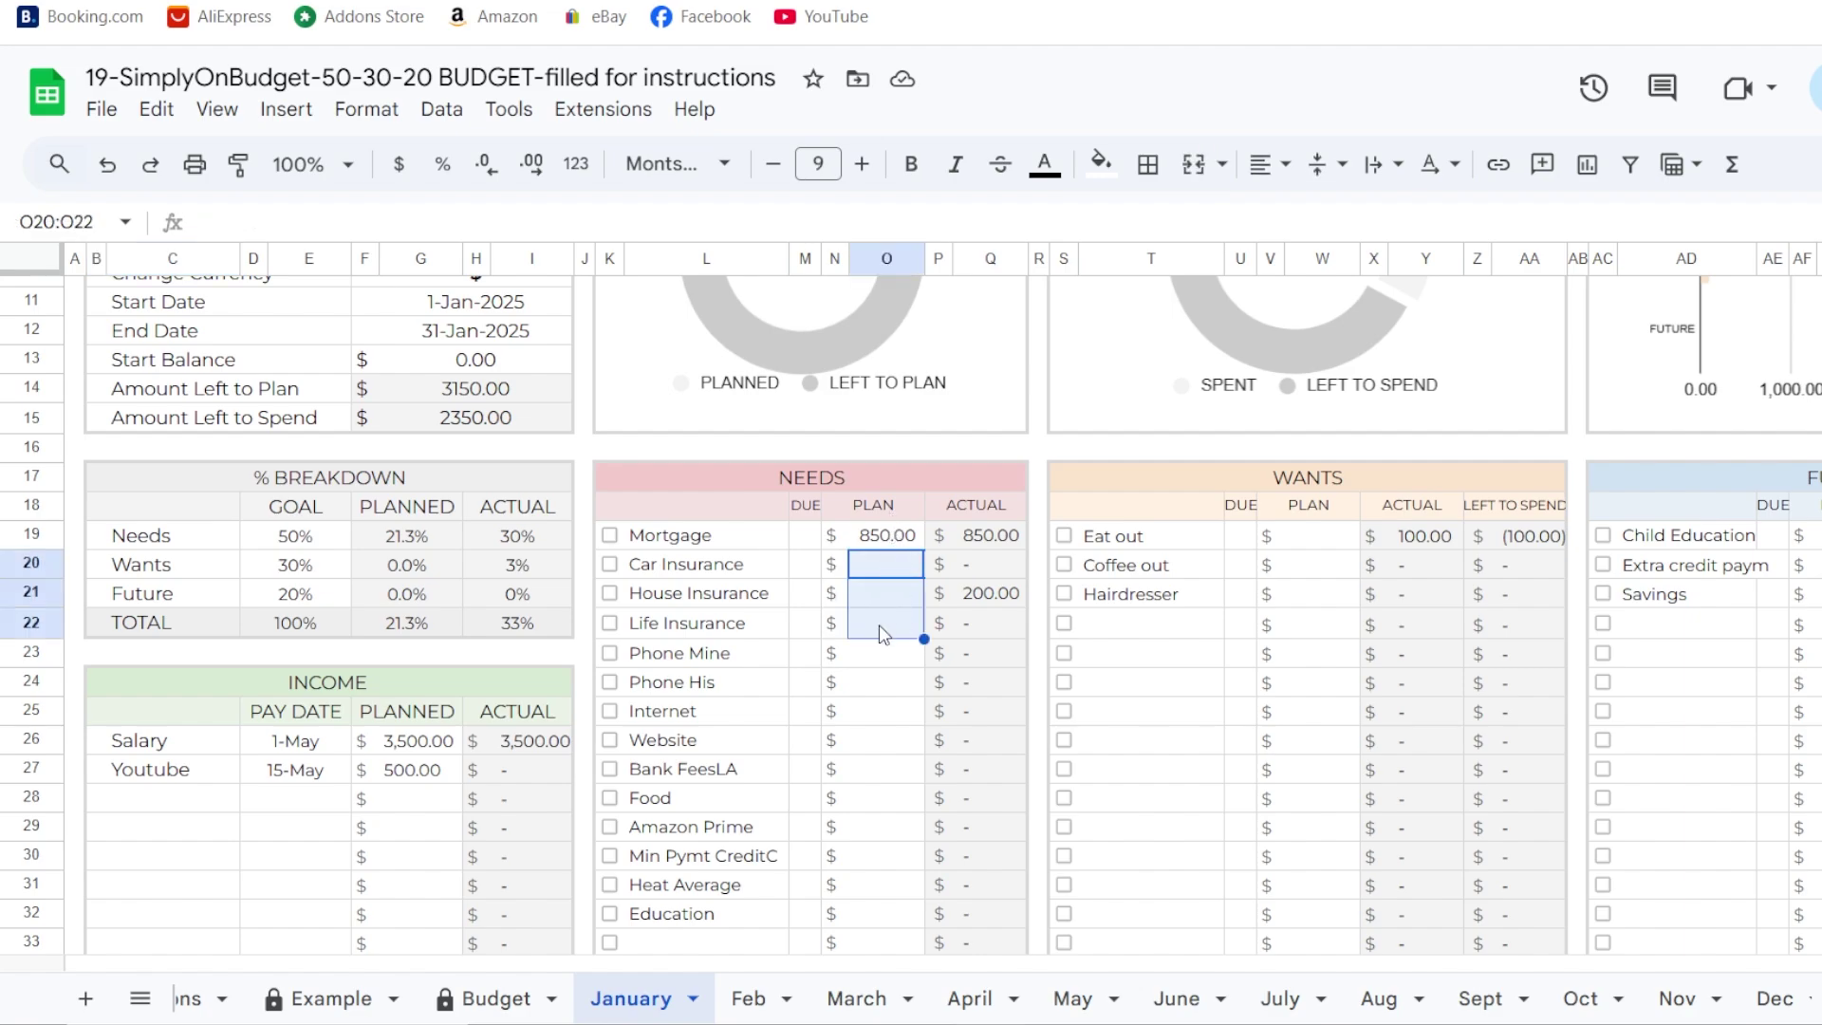
pyautogui.click(871, 710)
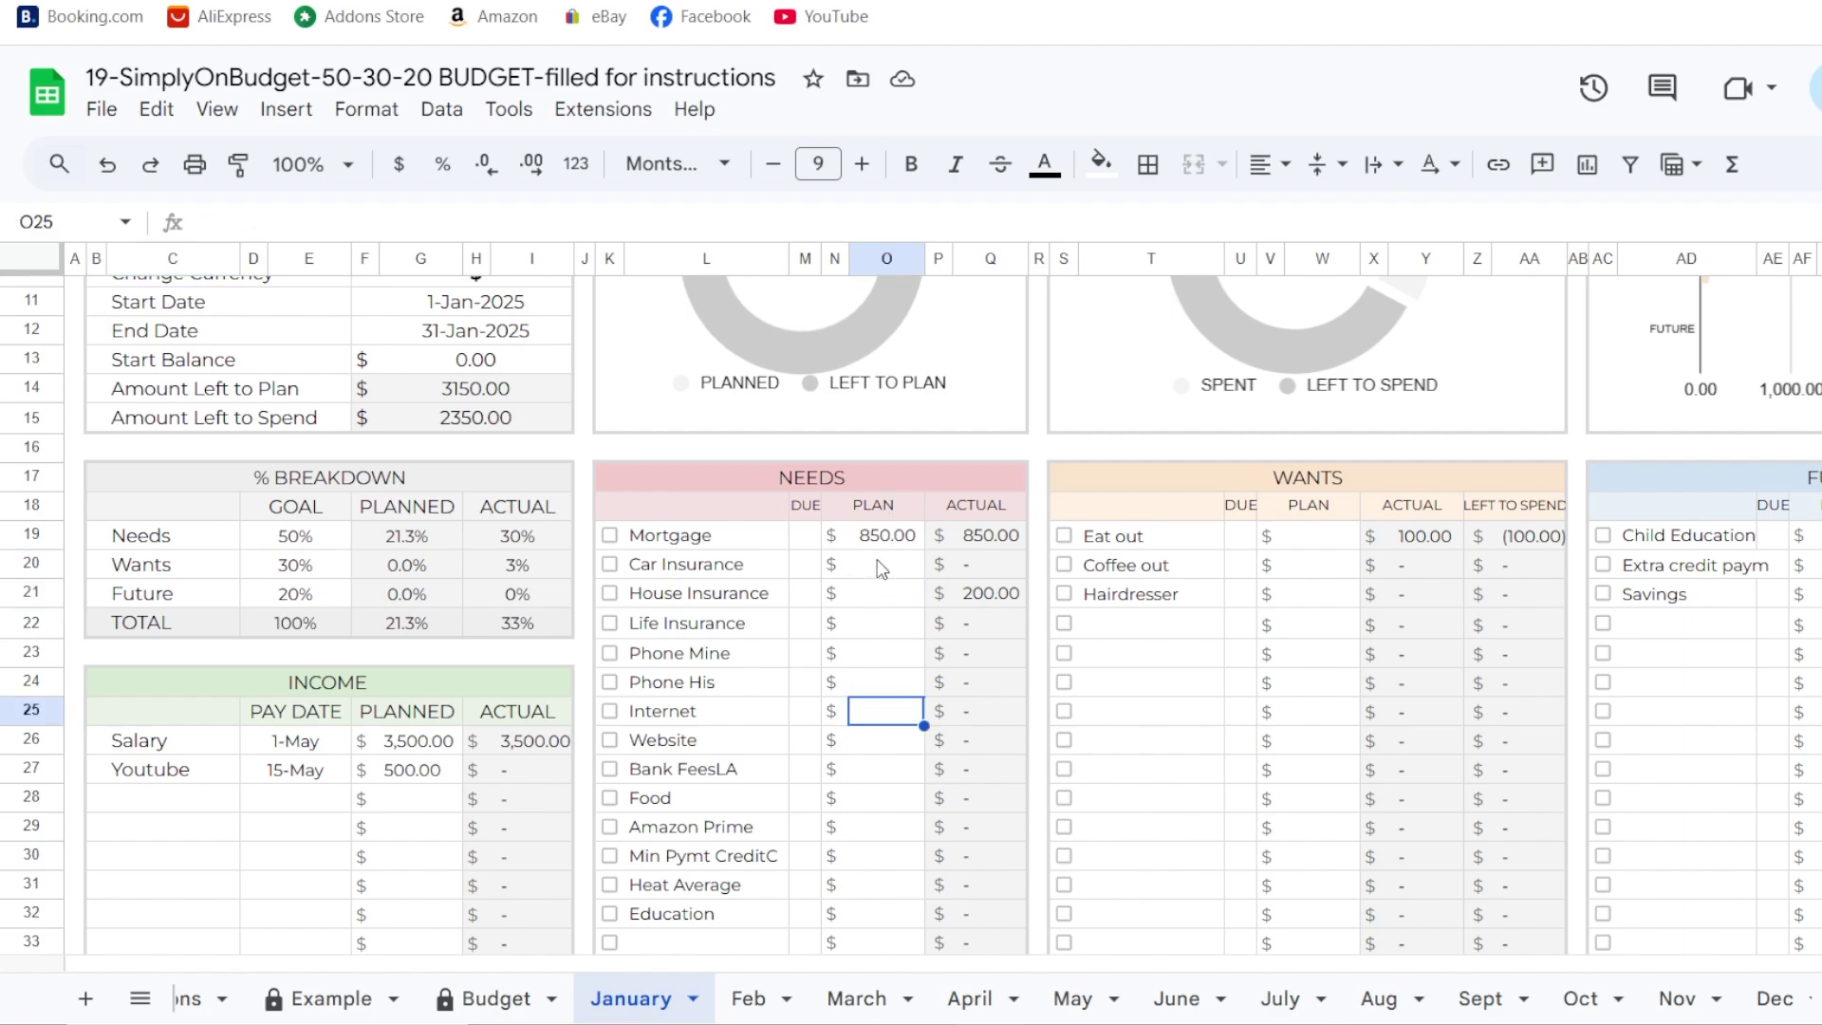
pyautogui.moveTo(878, 566); pyautogui.dragTo(892, 915)
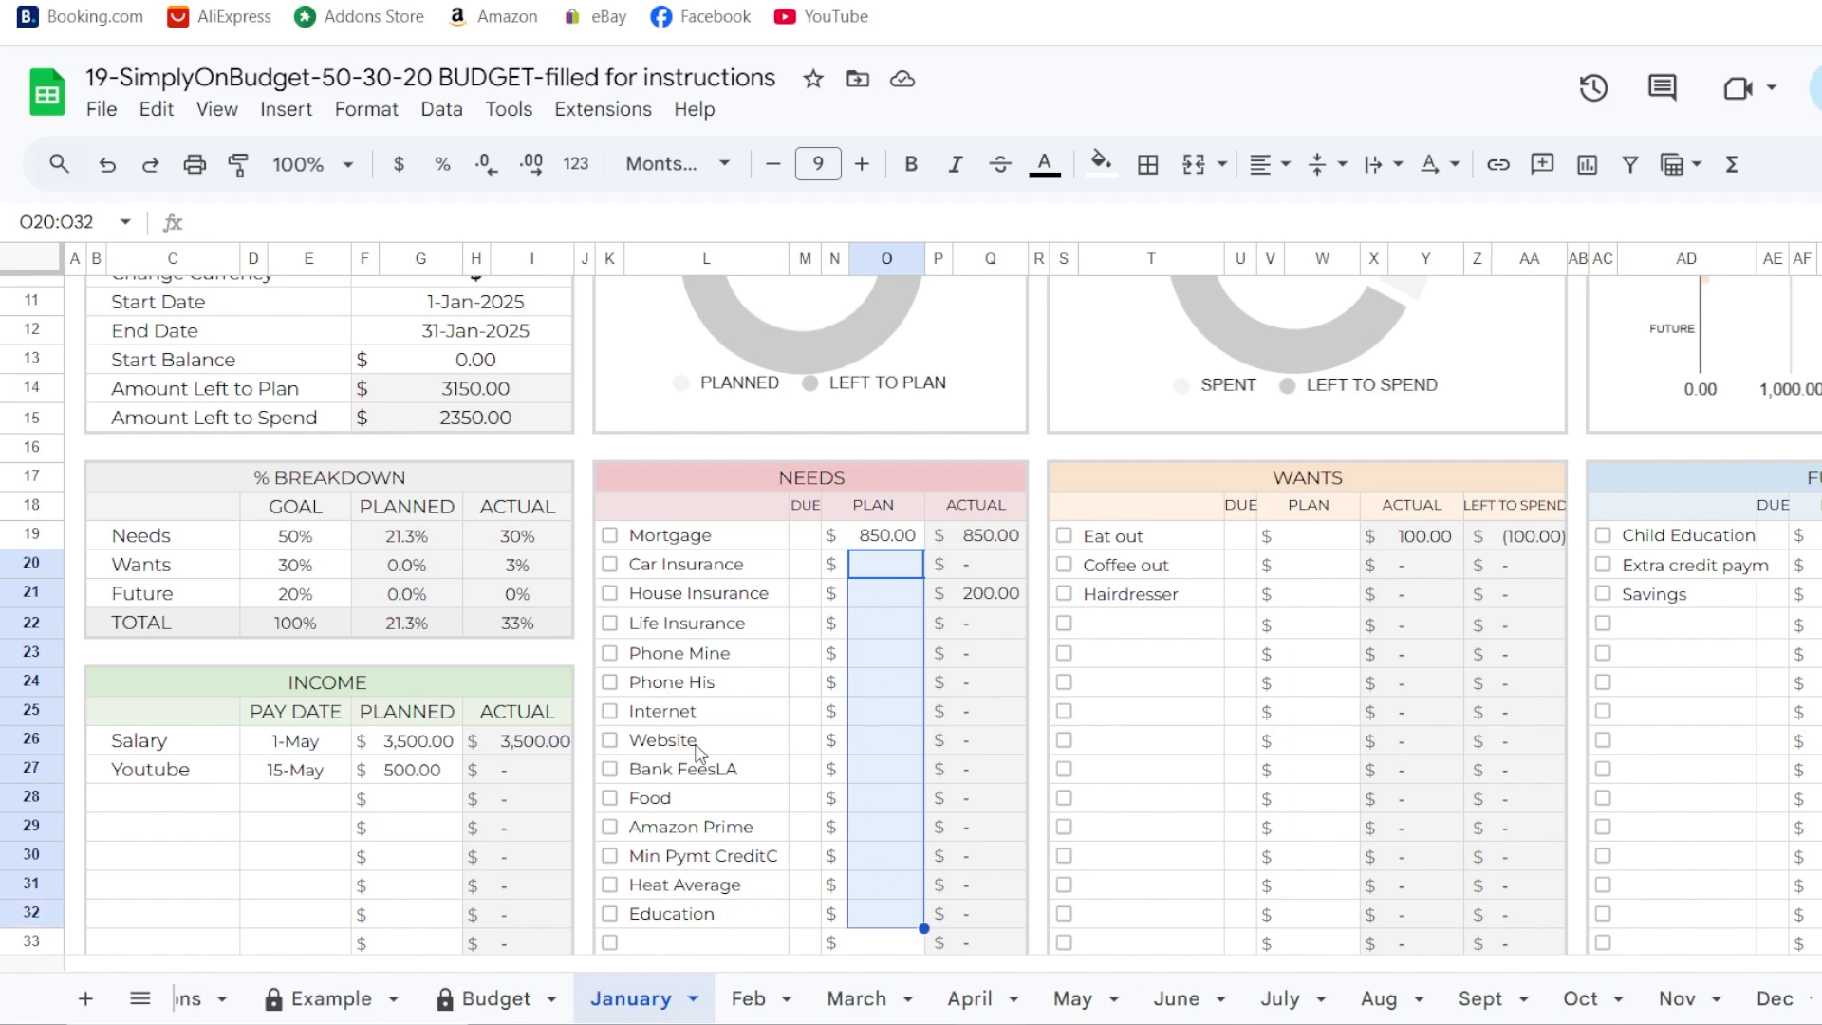
pyautogui.click(1298, 568)
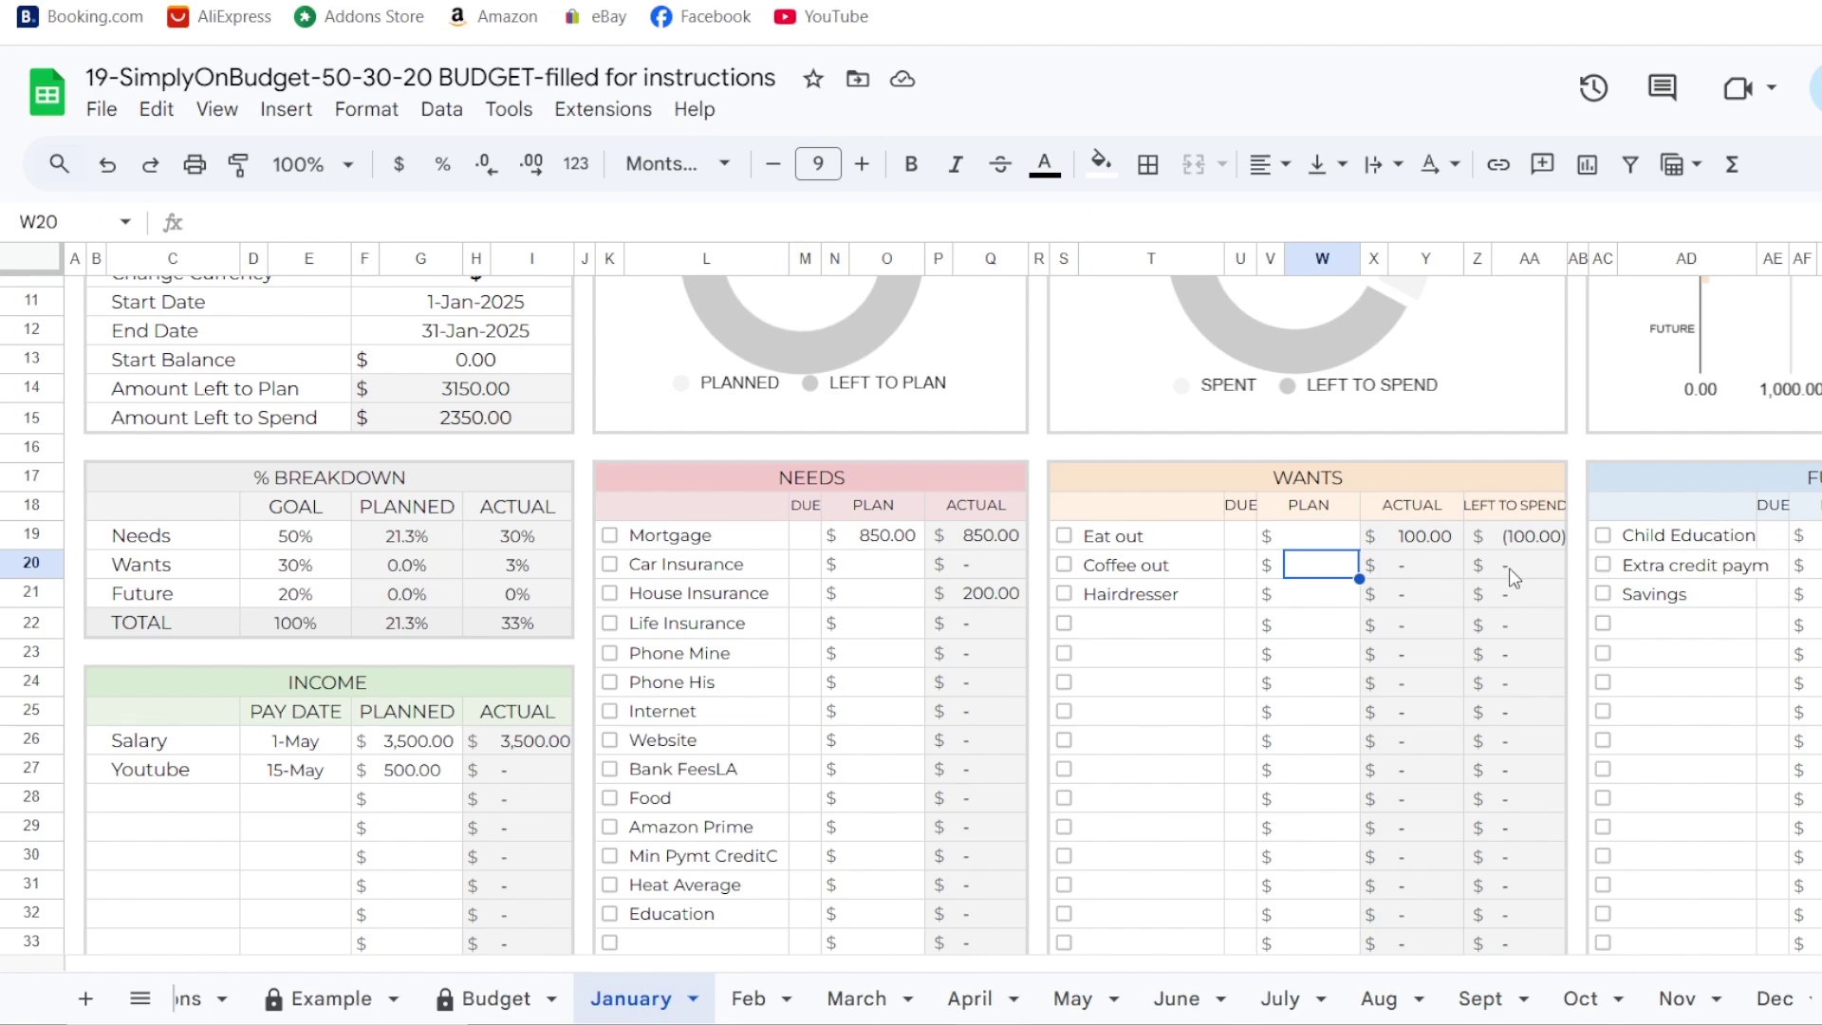
pyautogui.click(716, 858)
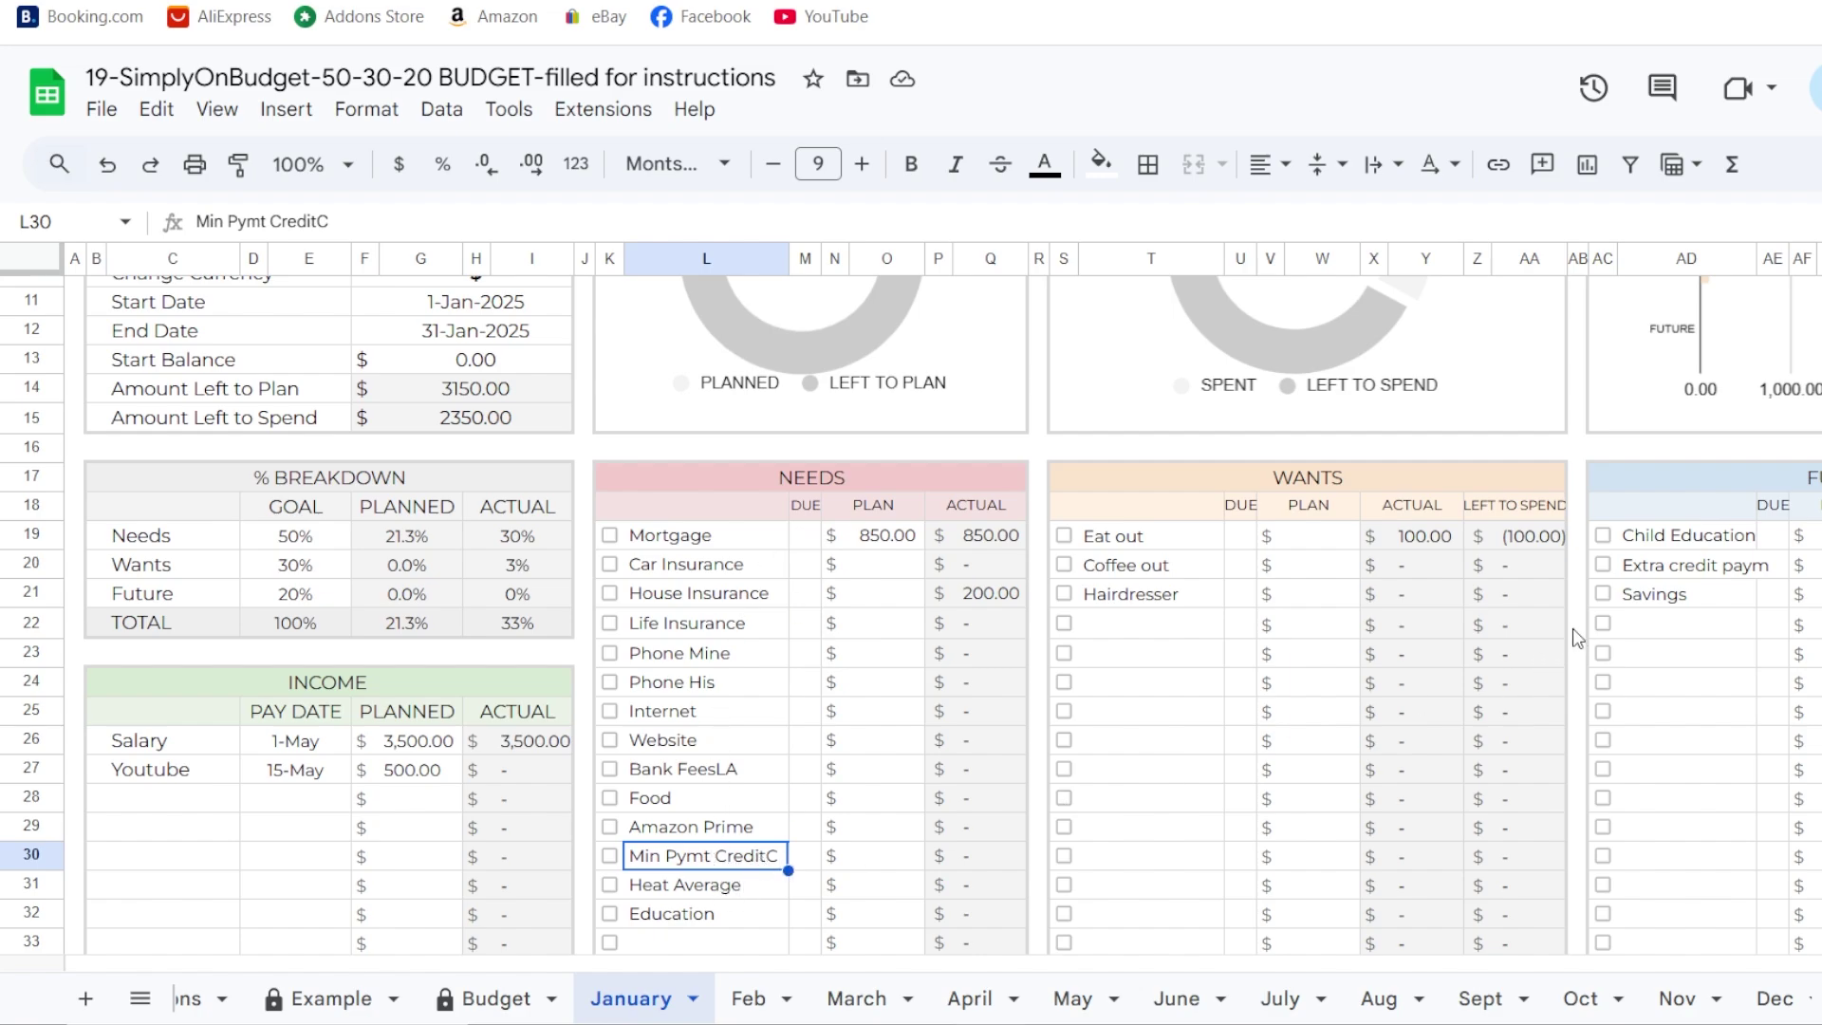
pyautogui.click(1663, 575)
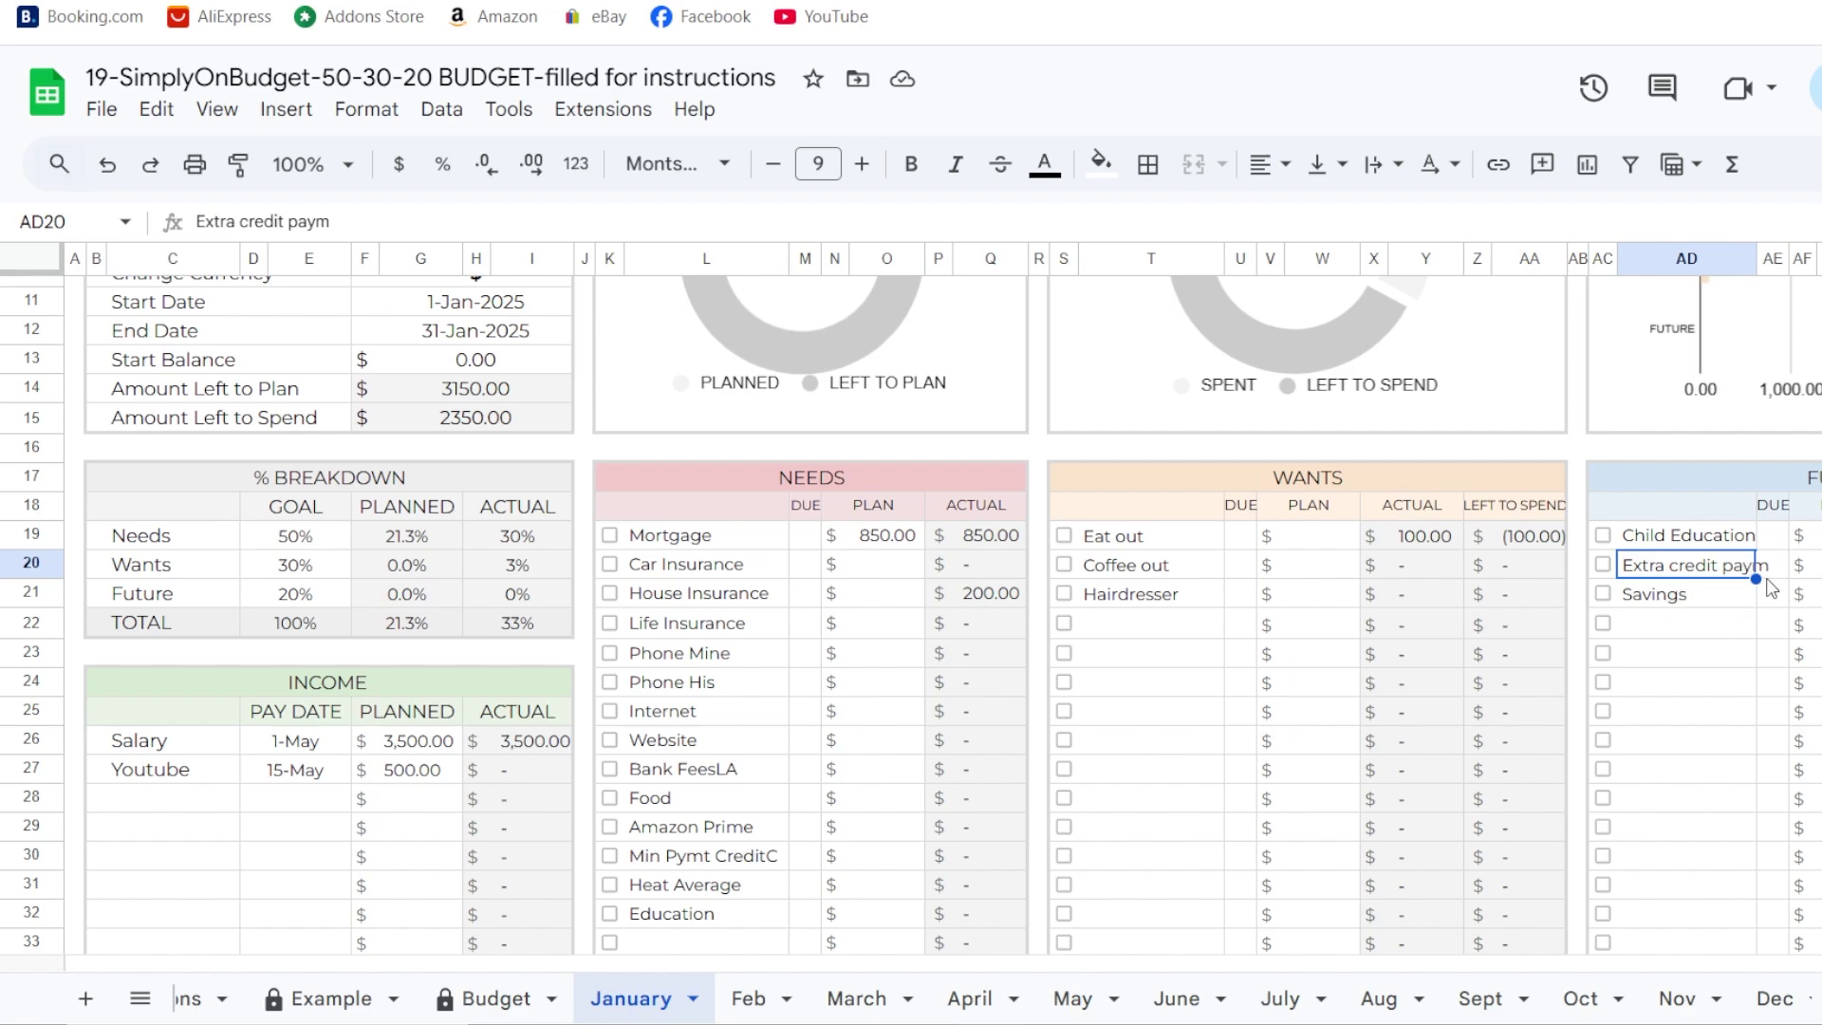
pyautogui.scroll(3, 1761, 612)
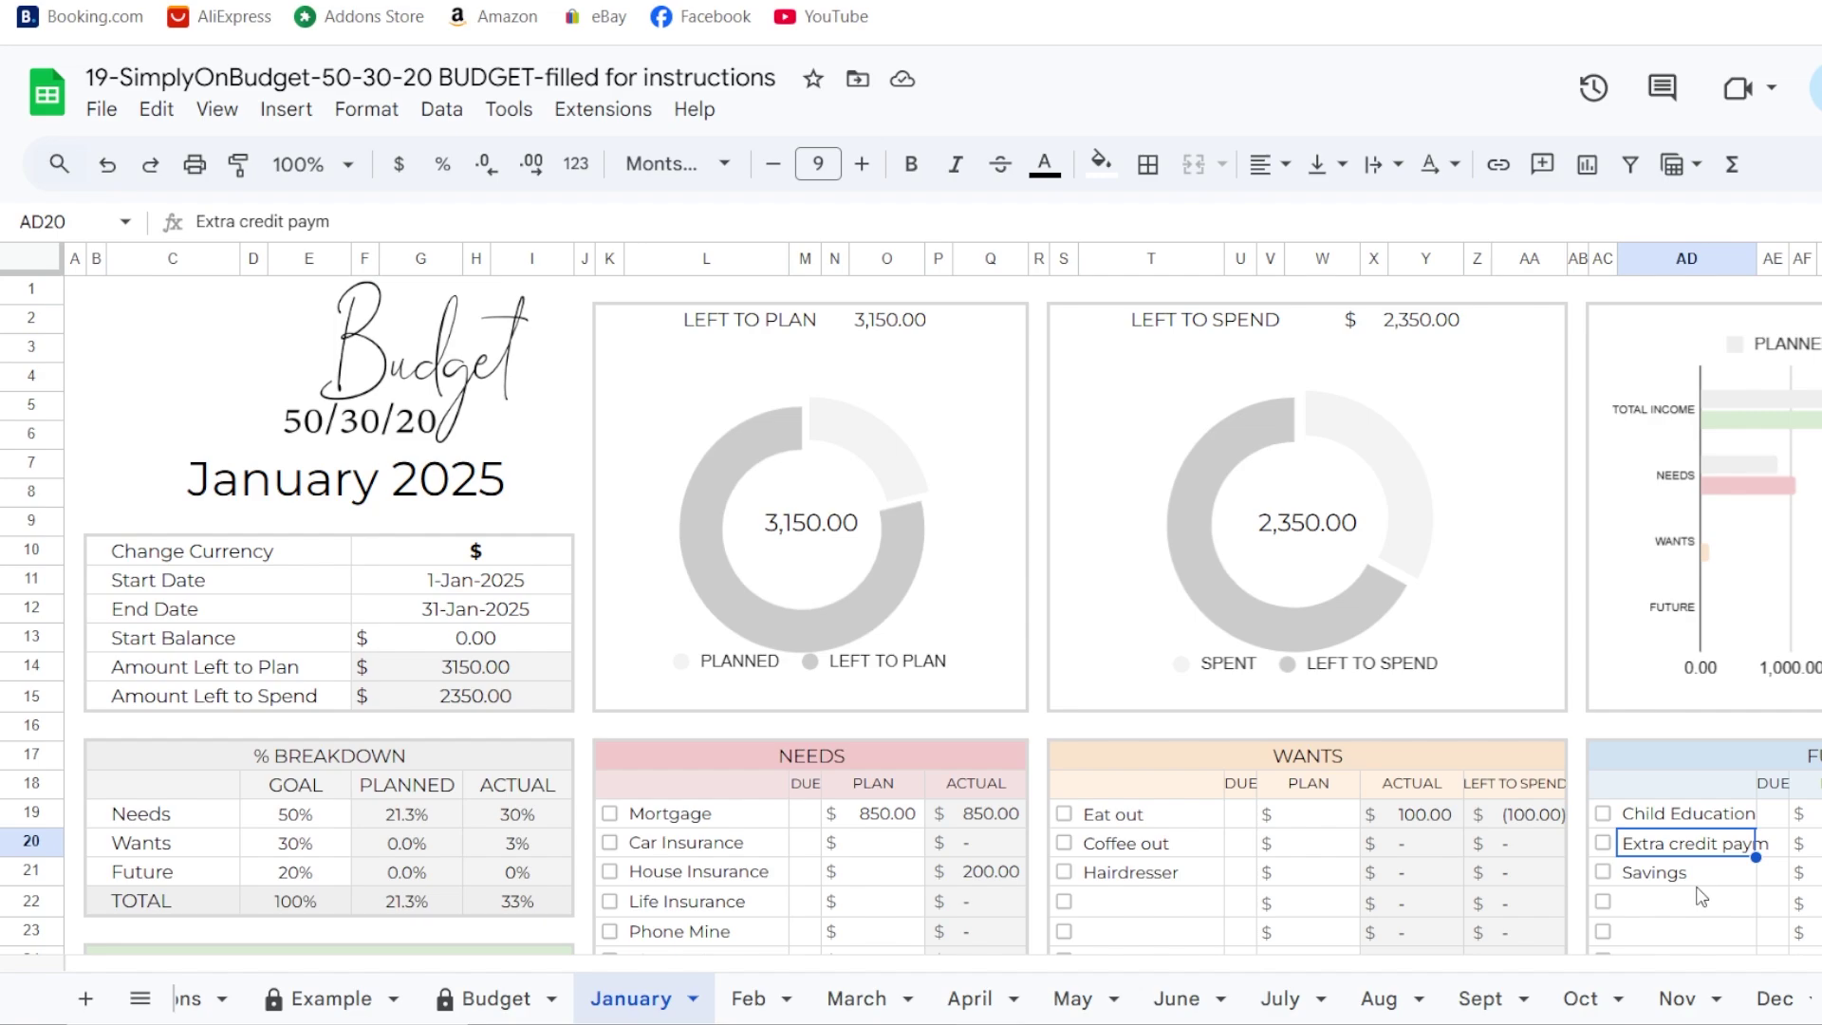
pyautogui.scroll(-6, 1742, 725)
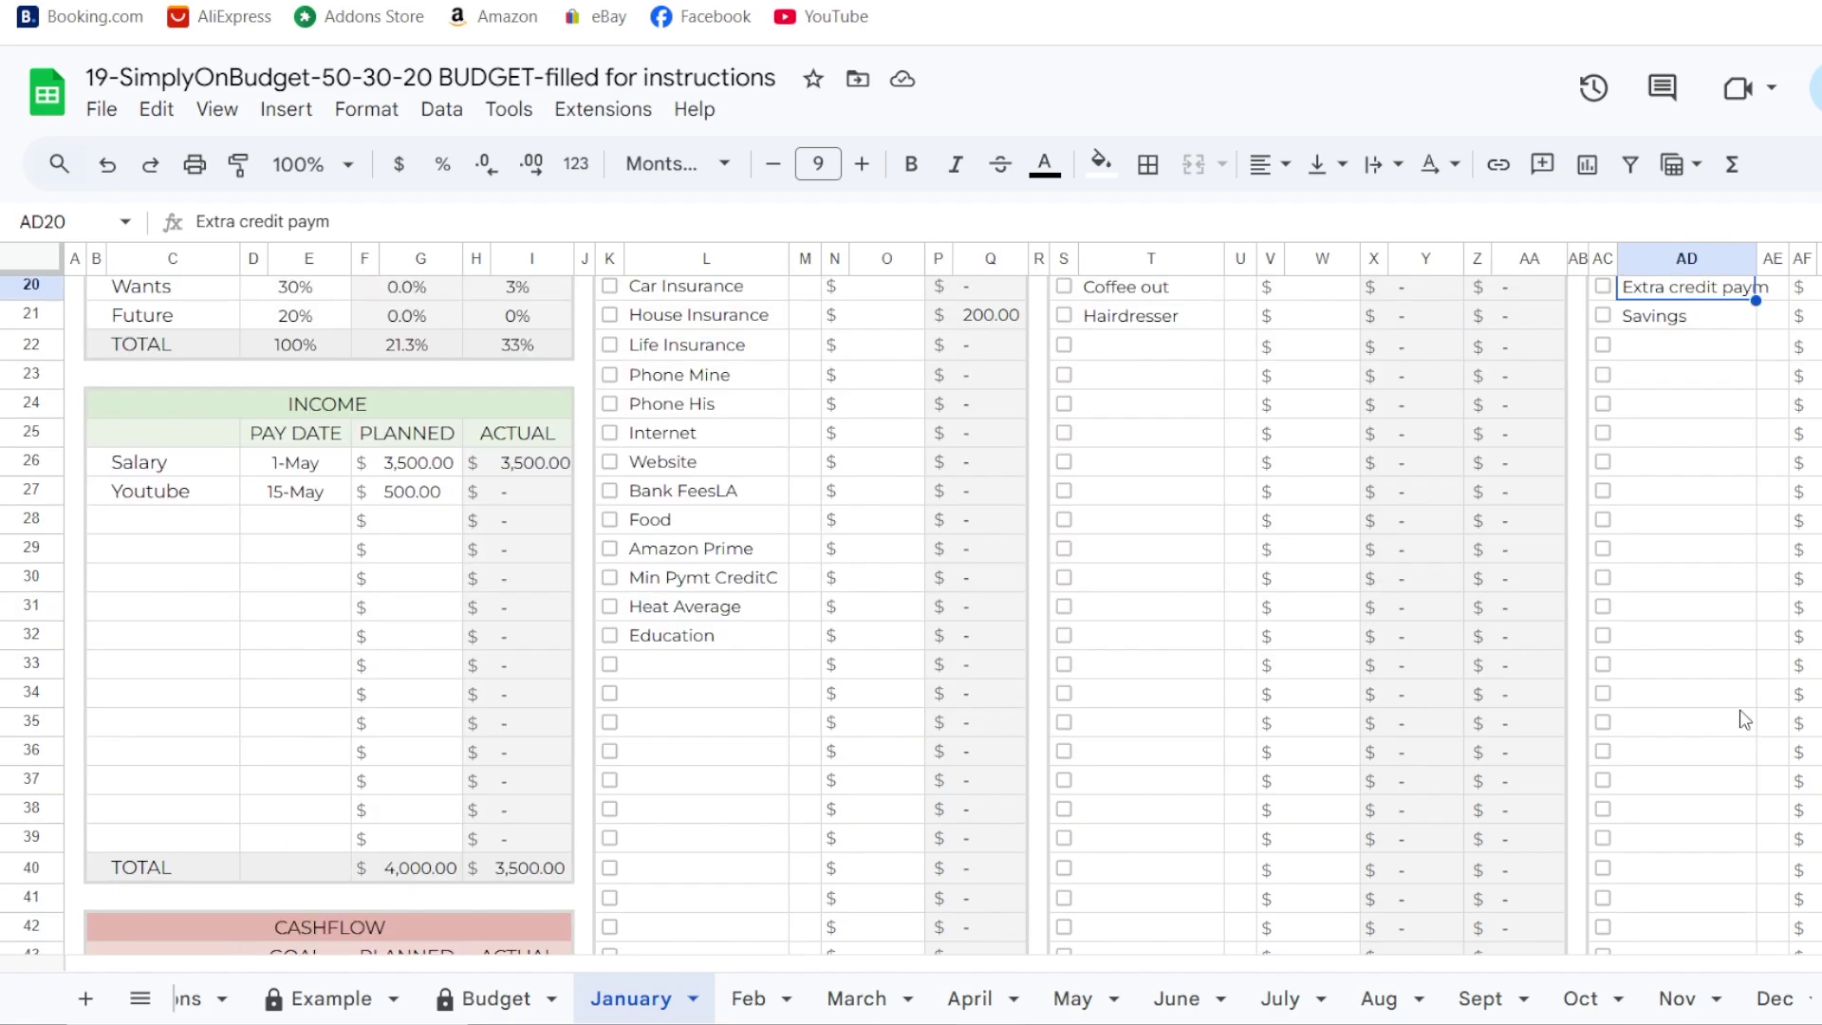
pyautogui.scroll(6, 1742, 718)
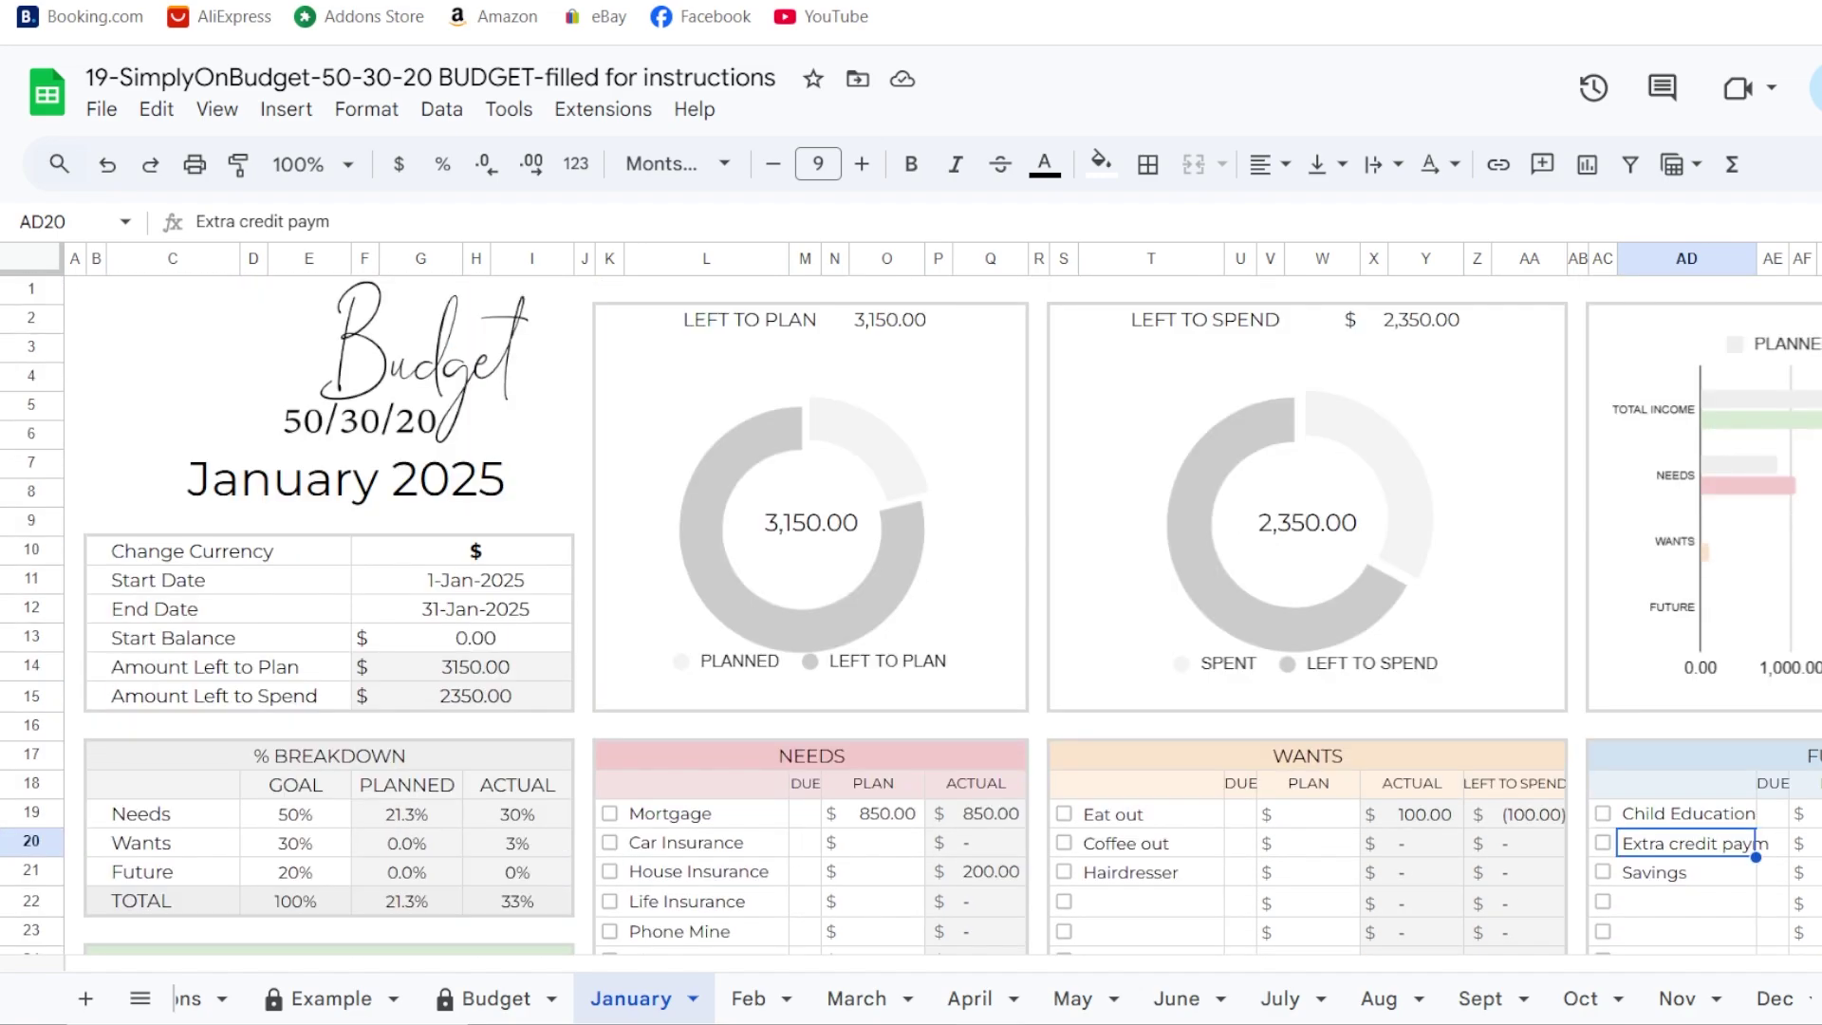